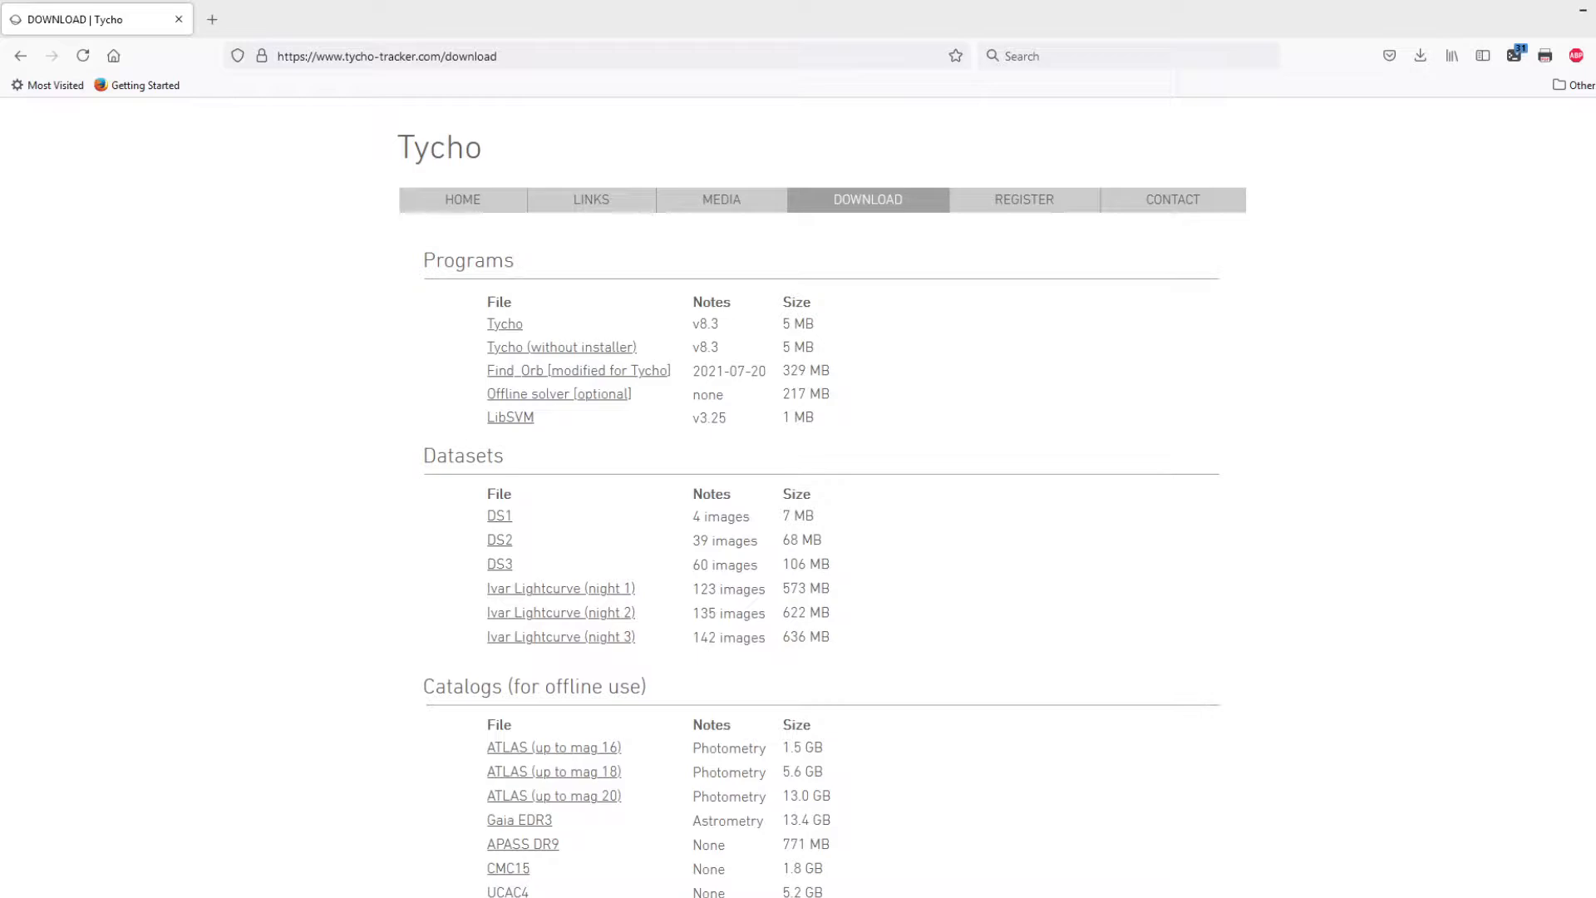
- Look through the programs, datasets and offline catalogs offered on the Tycho download page
{"action": "left_click", "coordinate": [1154, 416]}
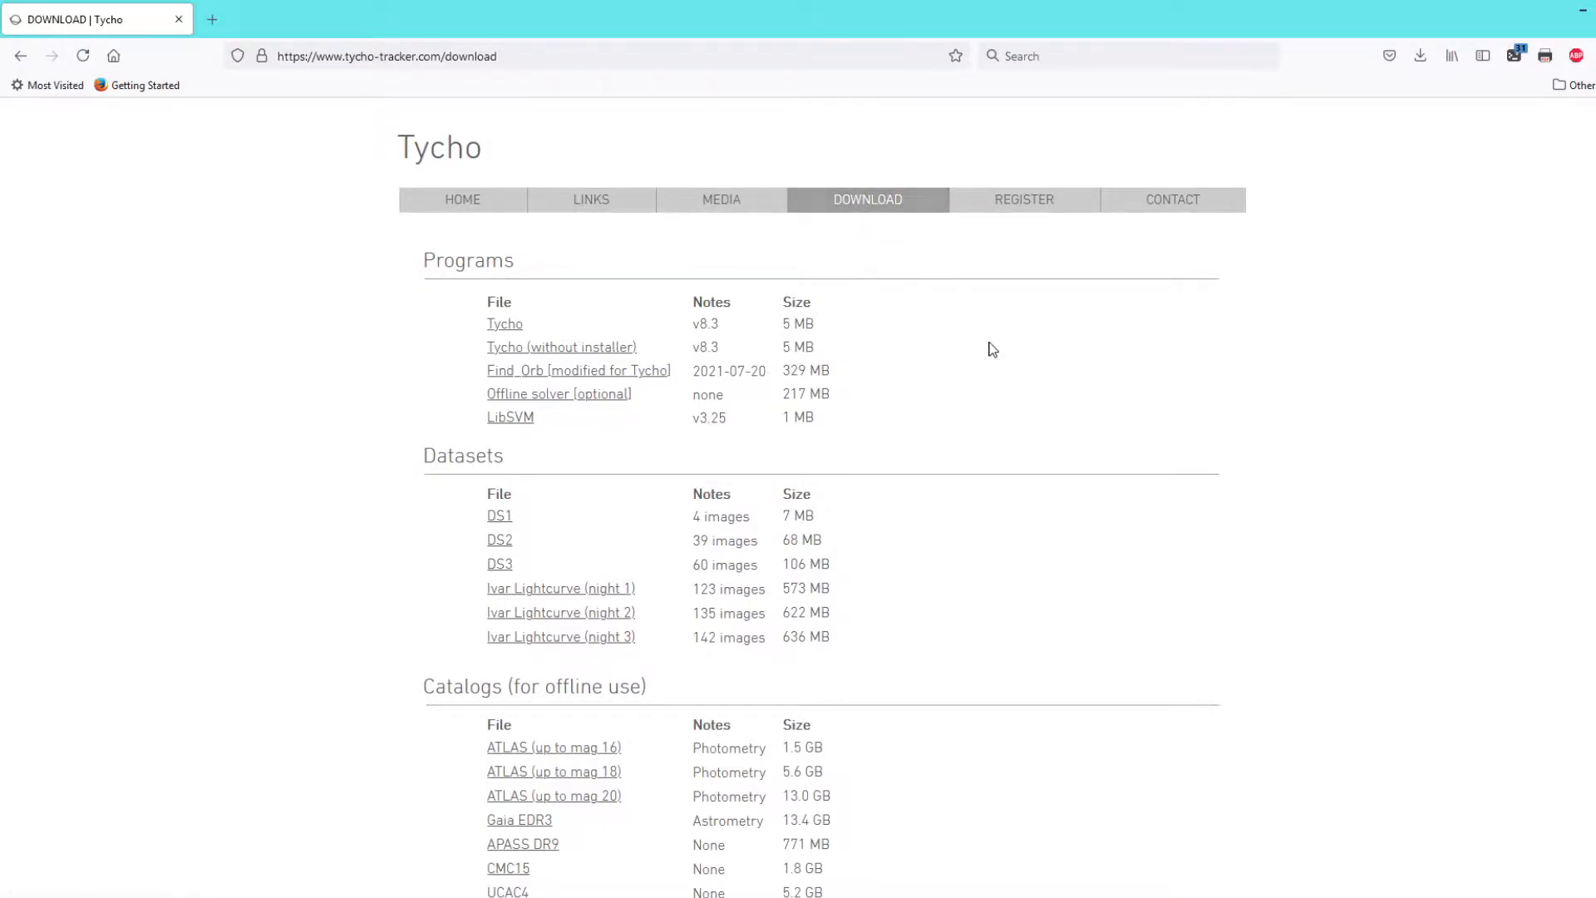
{"action": "scroll", "coordinate": [989, 345], "scroll_direction": "down", "scroll_amount": 5}
{"action": "scroll", "coordinate": [977, 379], "scroll_direction": "up", "scroll_amount": 5}
{"action": "scroll", "coordinate": [510, 460], "scroll_direction": "down", "scroll_amount": 1}
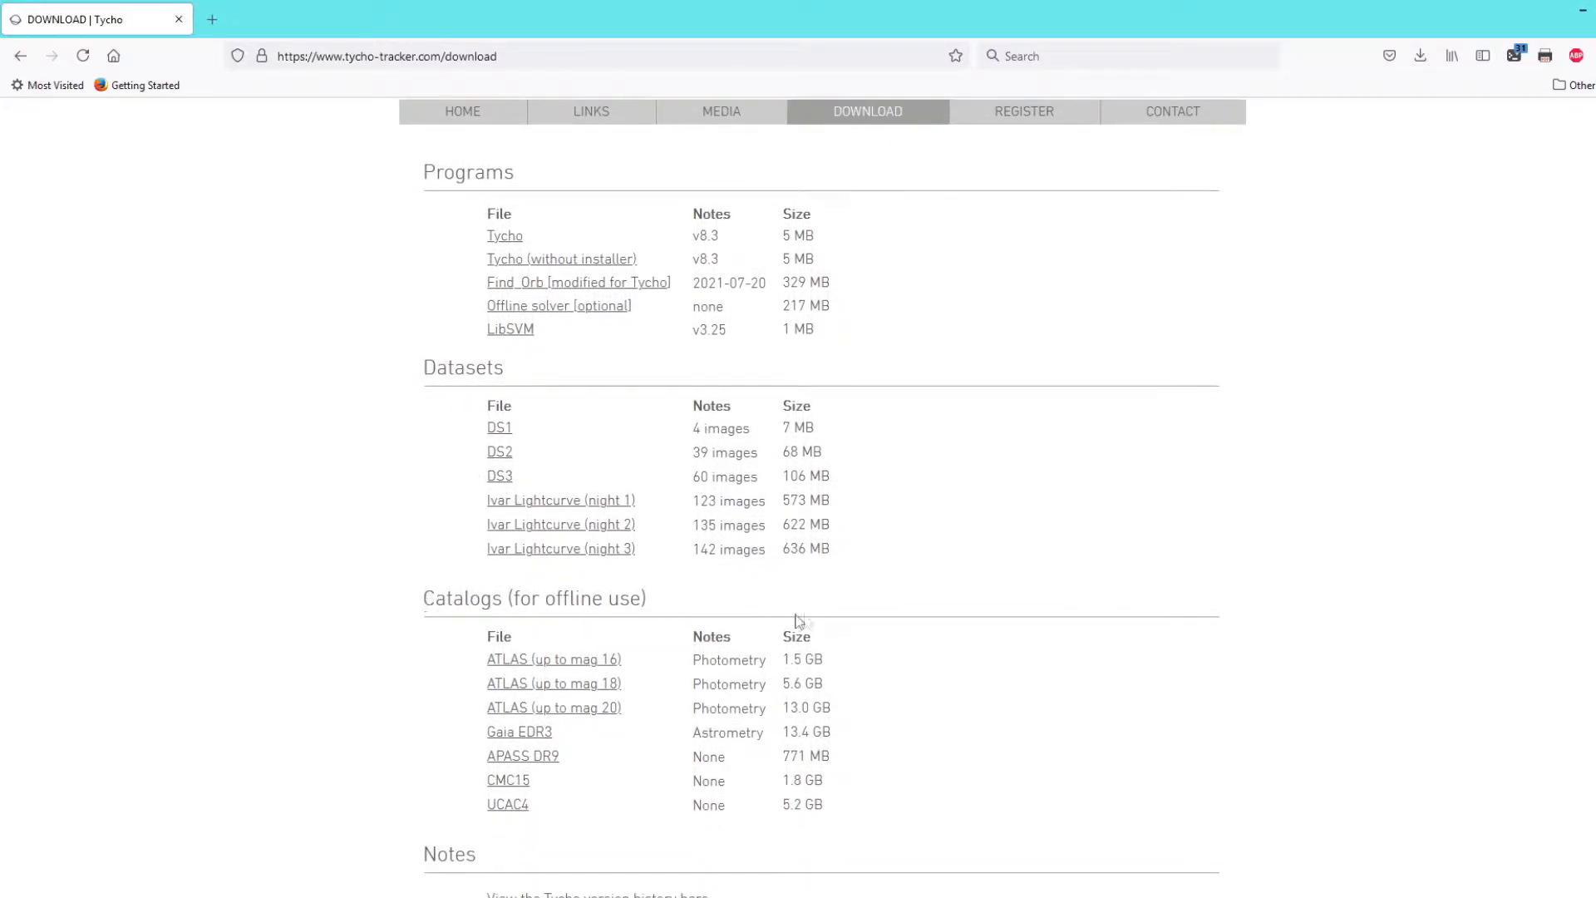
{"action": "scroll", "coordinate": [797, 619], "scroll_direction": "up", "scroll_amount": 1}
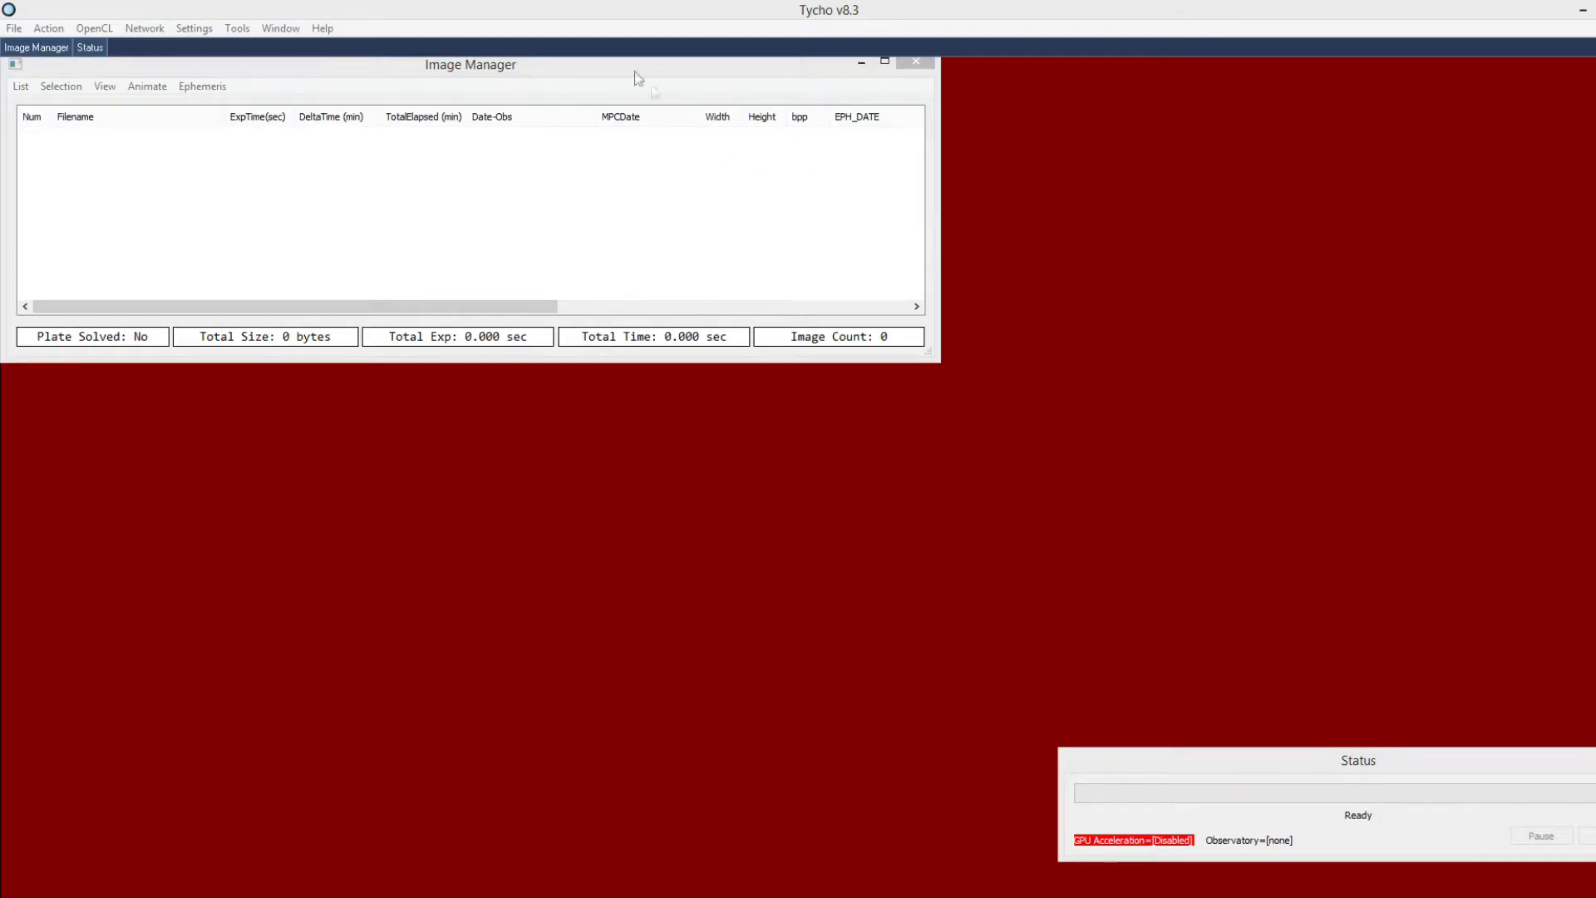
- In Tycho, rearrange the Image Manager and Status windows and open the OpenCL device selector
{"action": "left_click_drag", "start_coordinate": [571, 68], "coordinate": [1165, 169]}
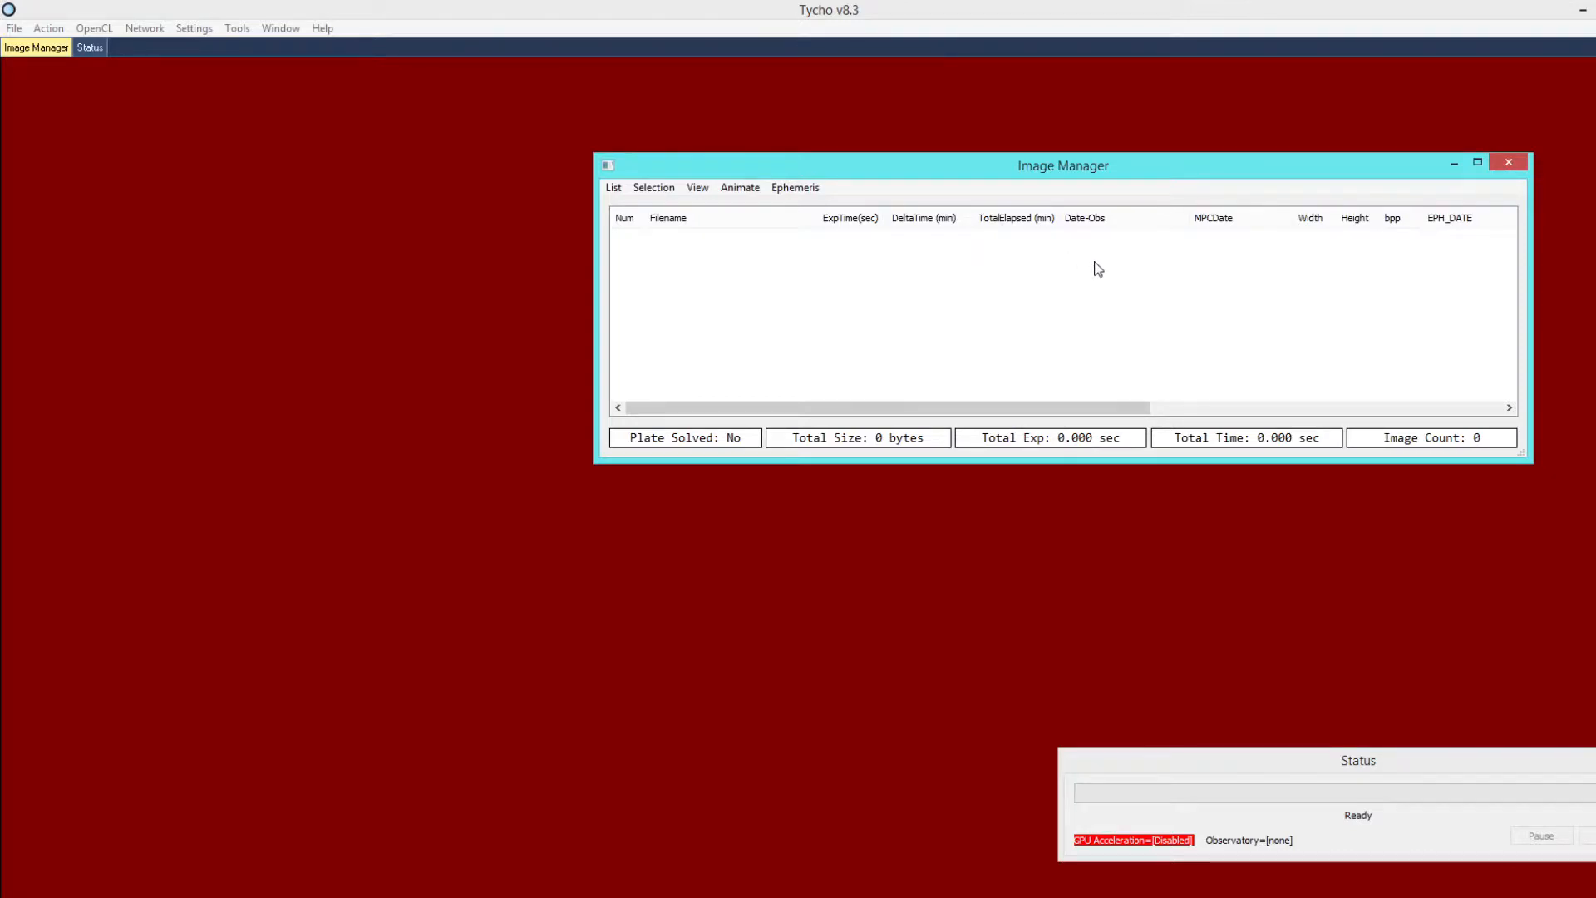
{"action": "left_click_drag", "start_coordinate": [1247, 763], "coordinate": [1174, 782]}
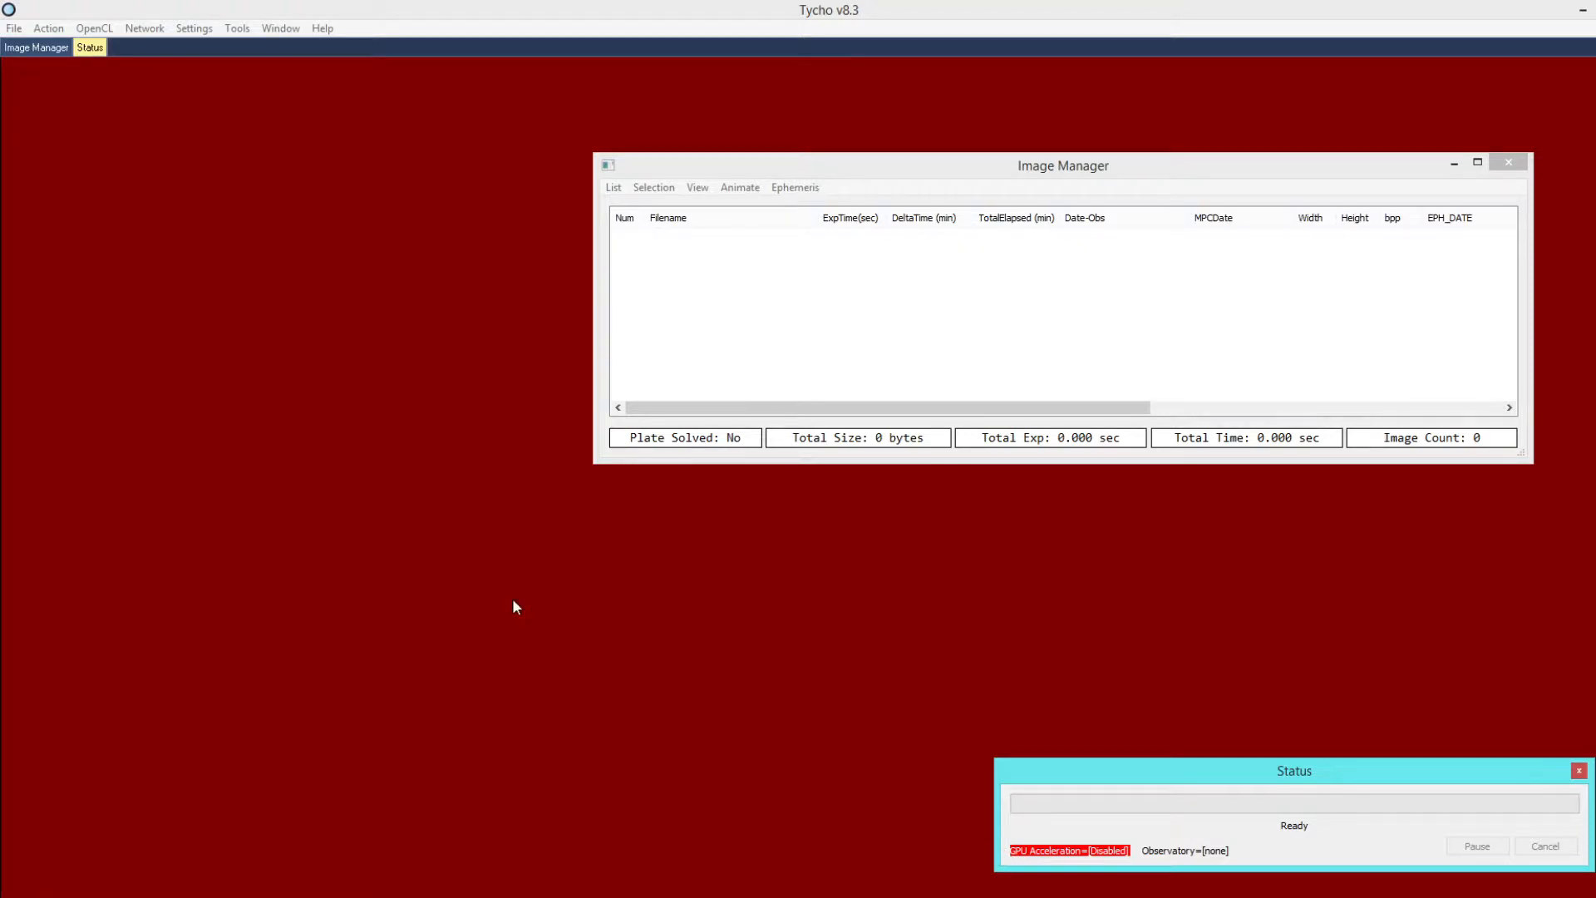
{"action": "left_click", "coordinate": [107, 33]}
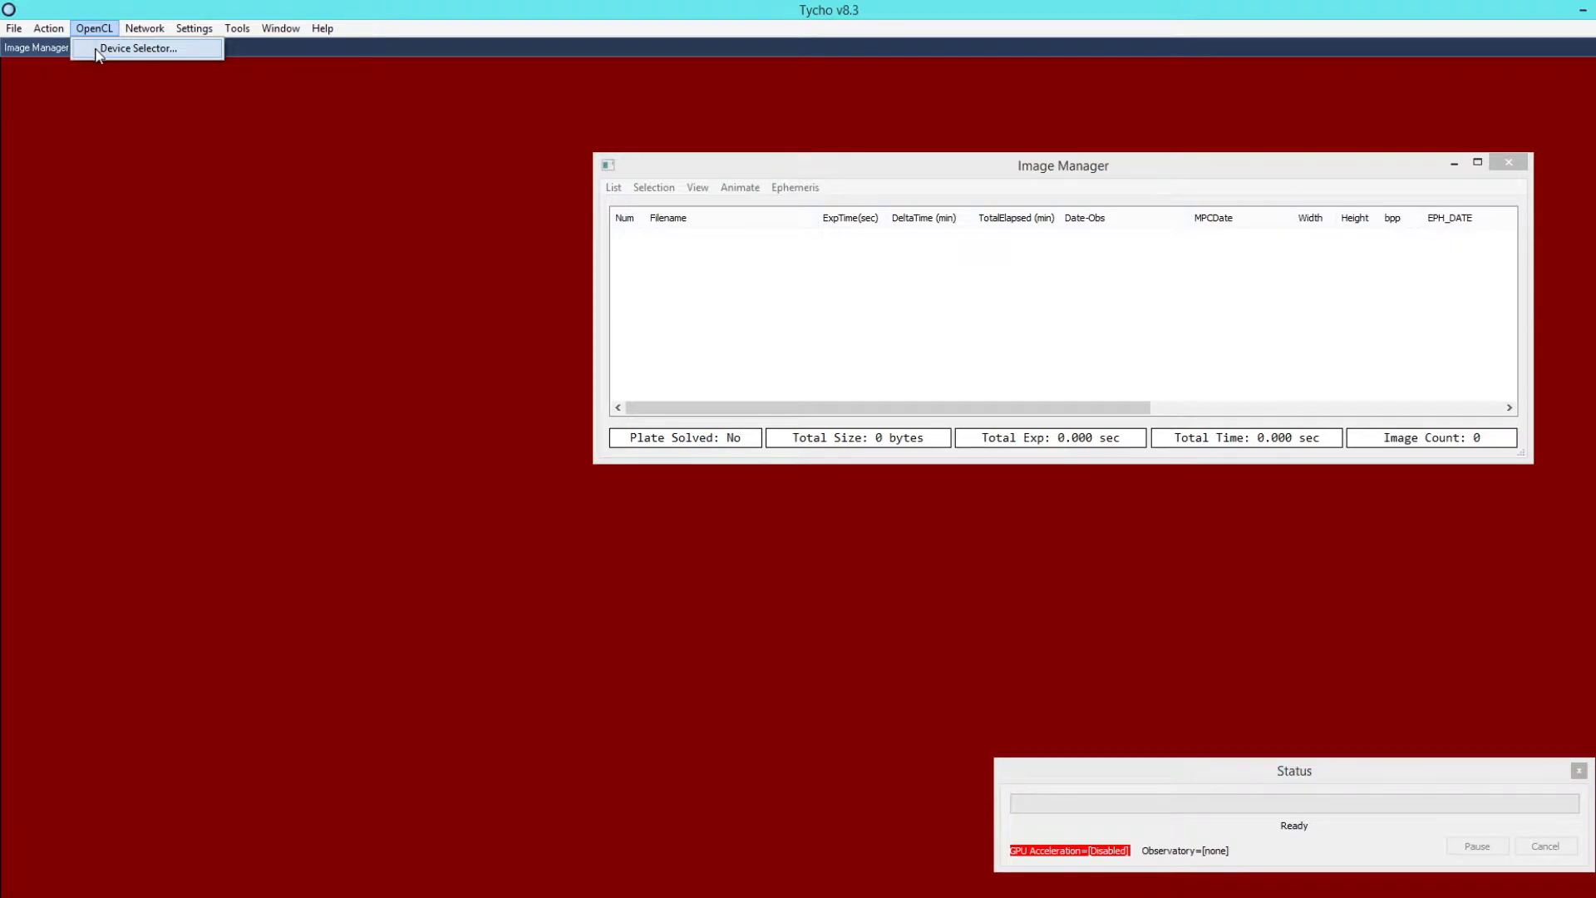
{"action": "left_click", "coordinate": [123, 52]}
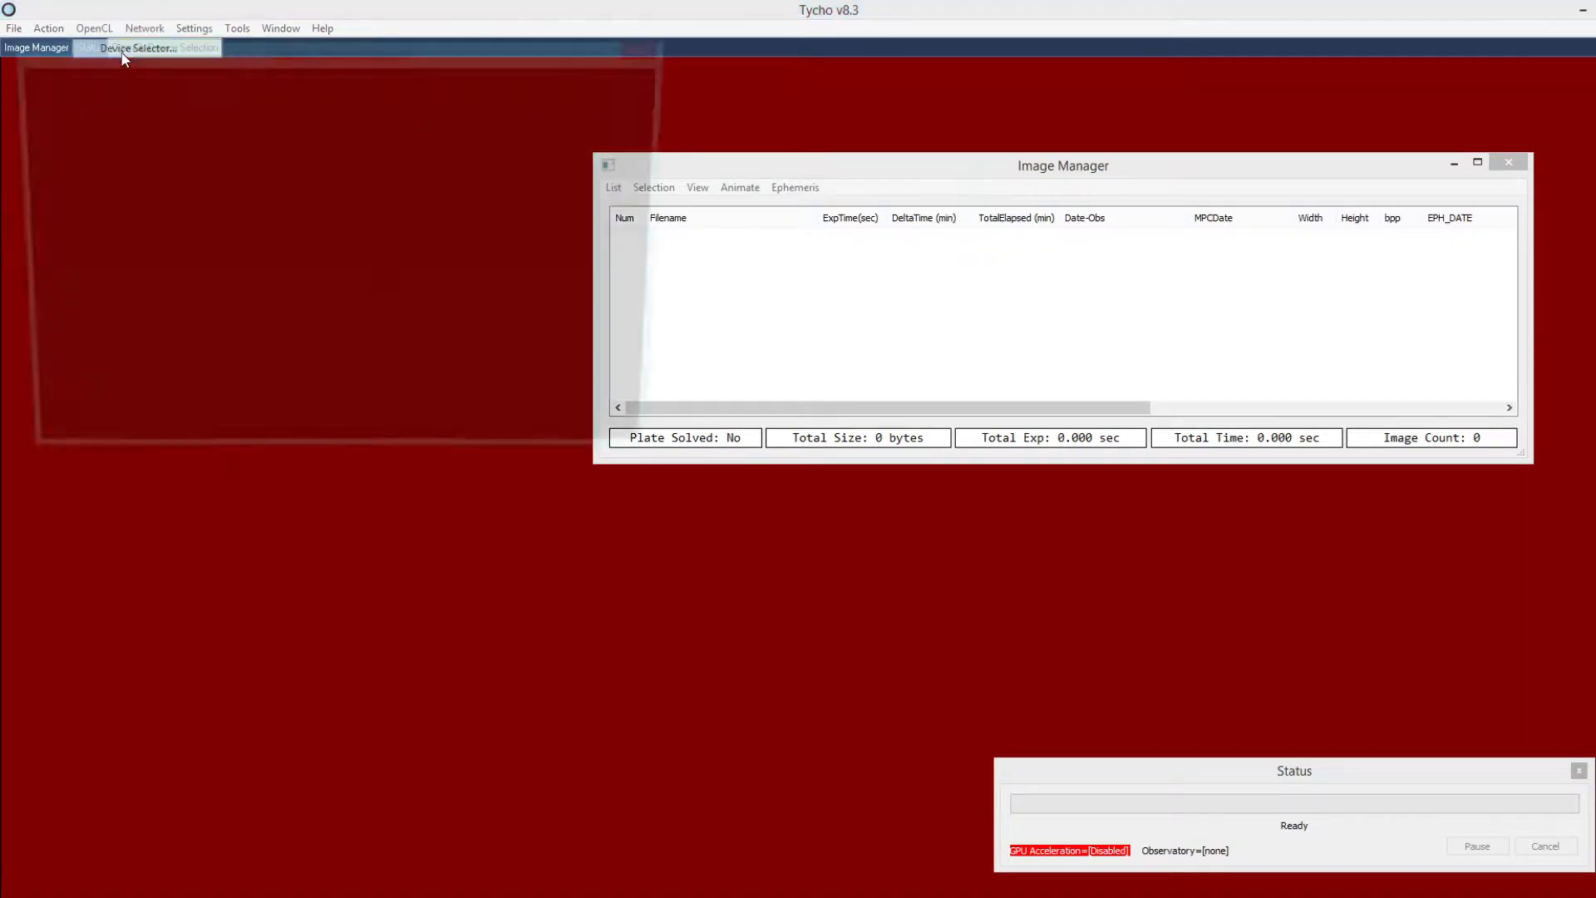
{"action": "left_click_drag", "start_coordinate": [225, 54], "coordinate": [370, 262]}
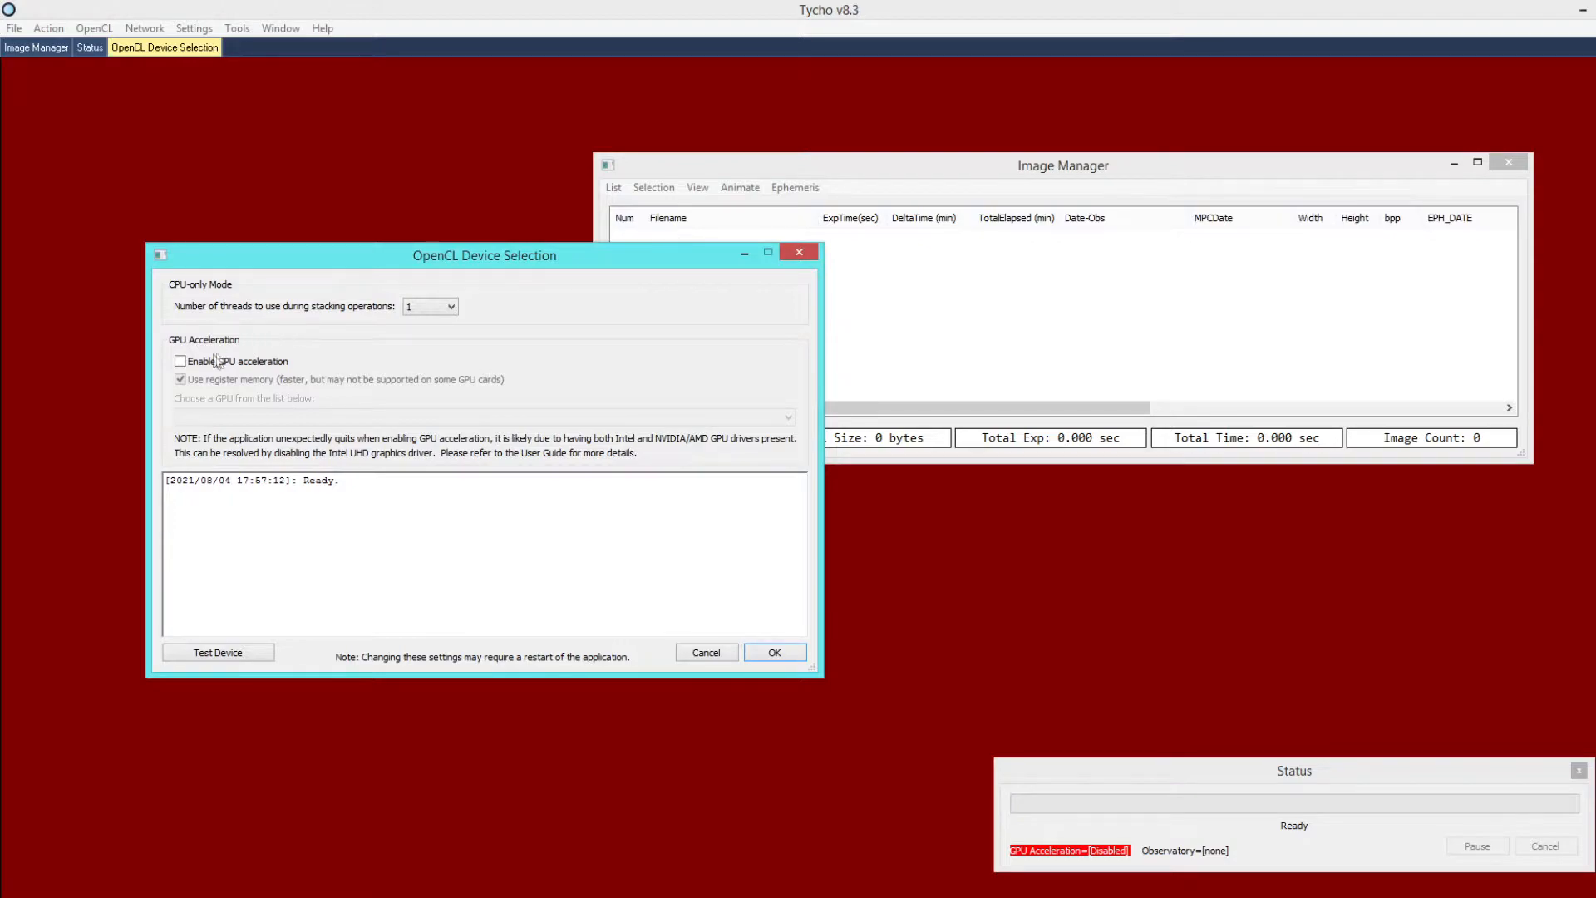
- Enable GPU acceleration and choose the GeForce RTX 2080 as the OpenCL device
{"action": "left_click", "coordinate": [182, 363]}
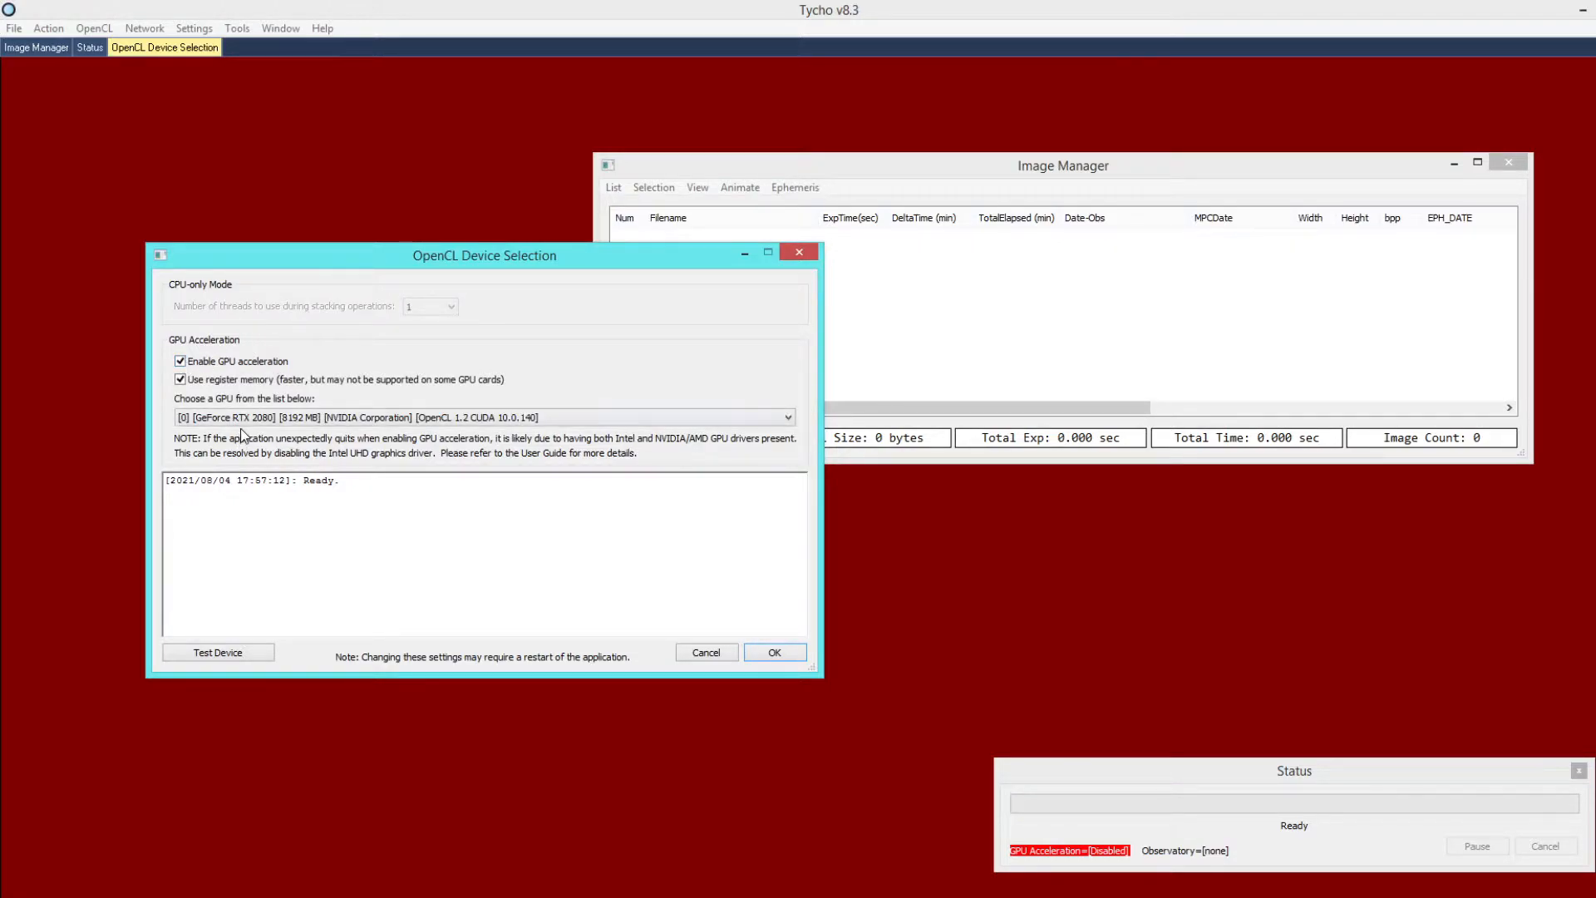
{"action": "left_click", "coordinate": [242, 419]}
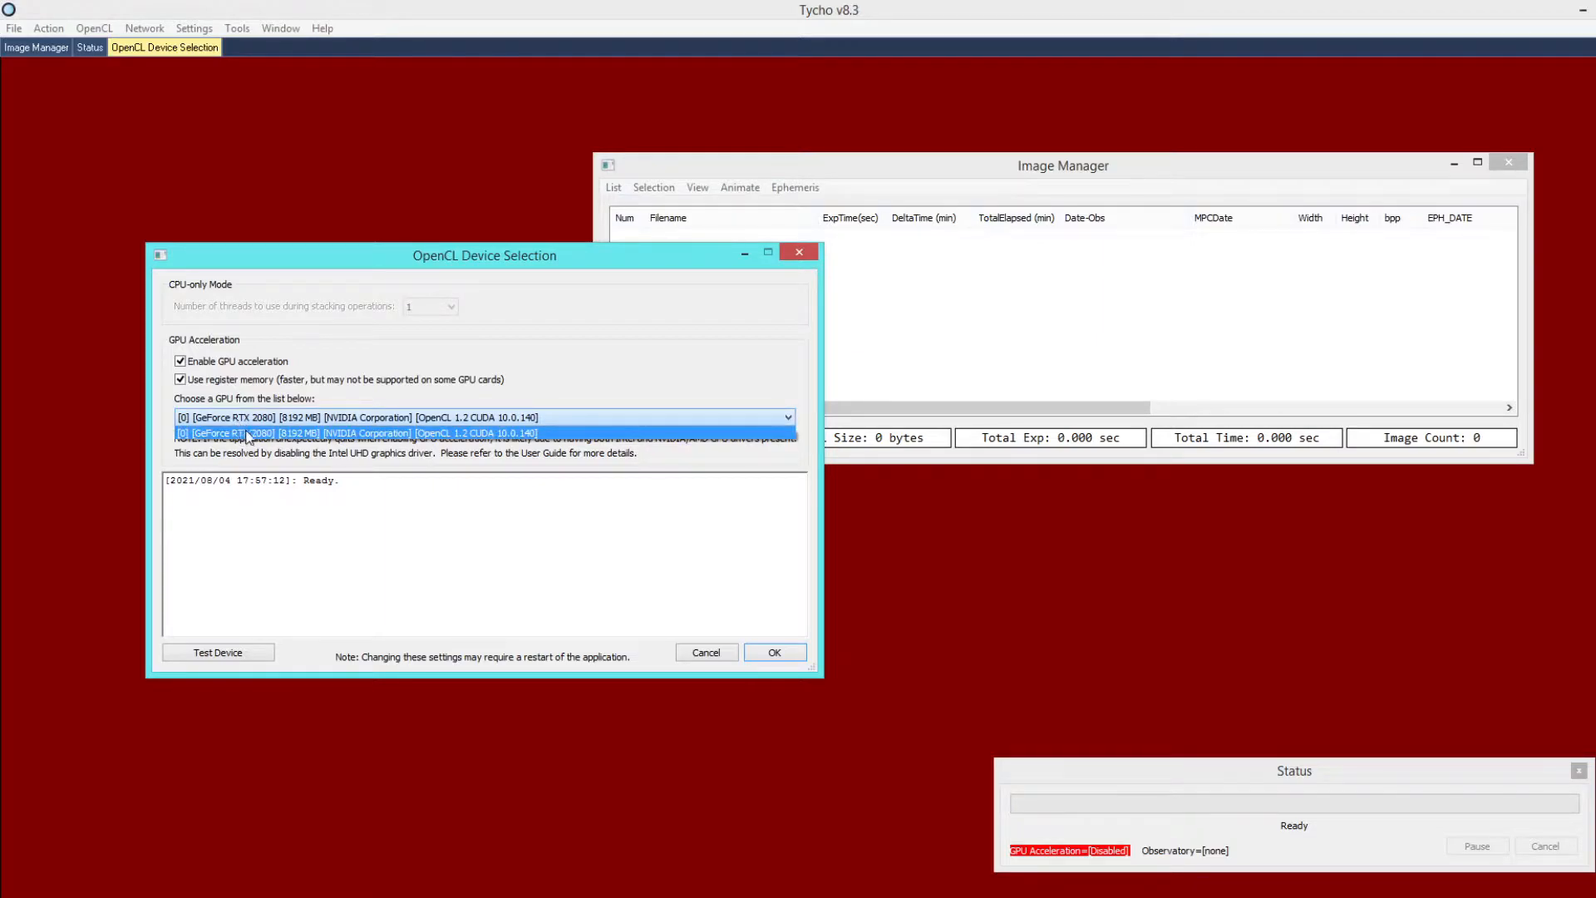
{"action": "left_click", "coordinate": [336, 437]}
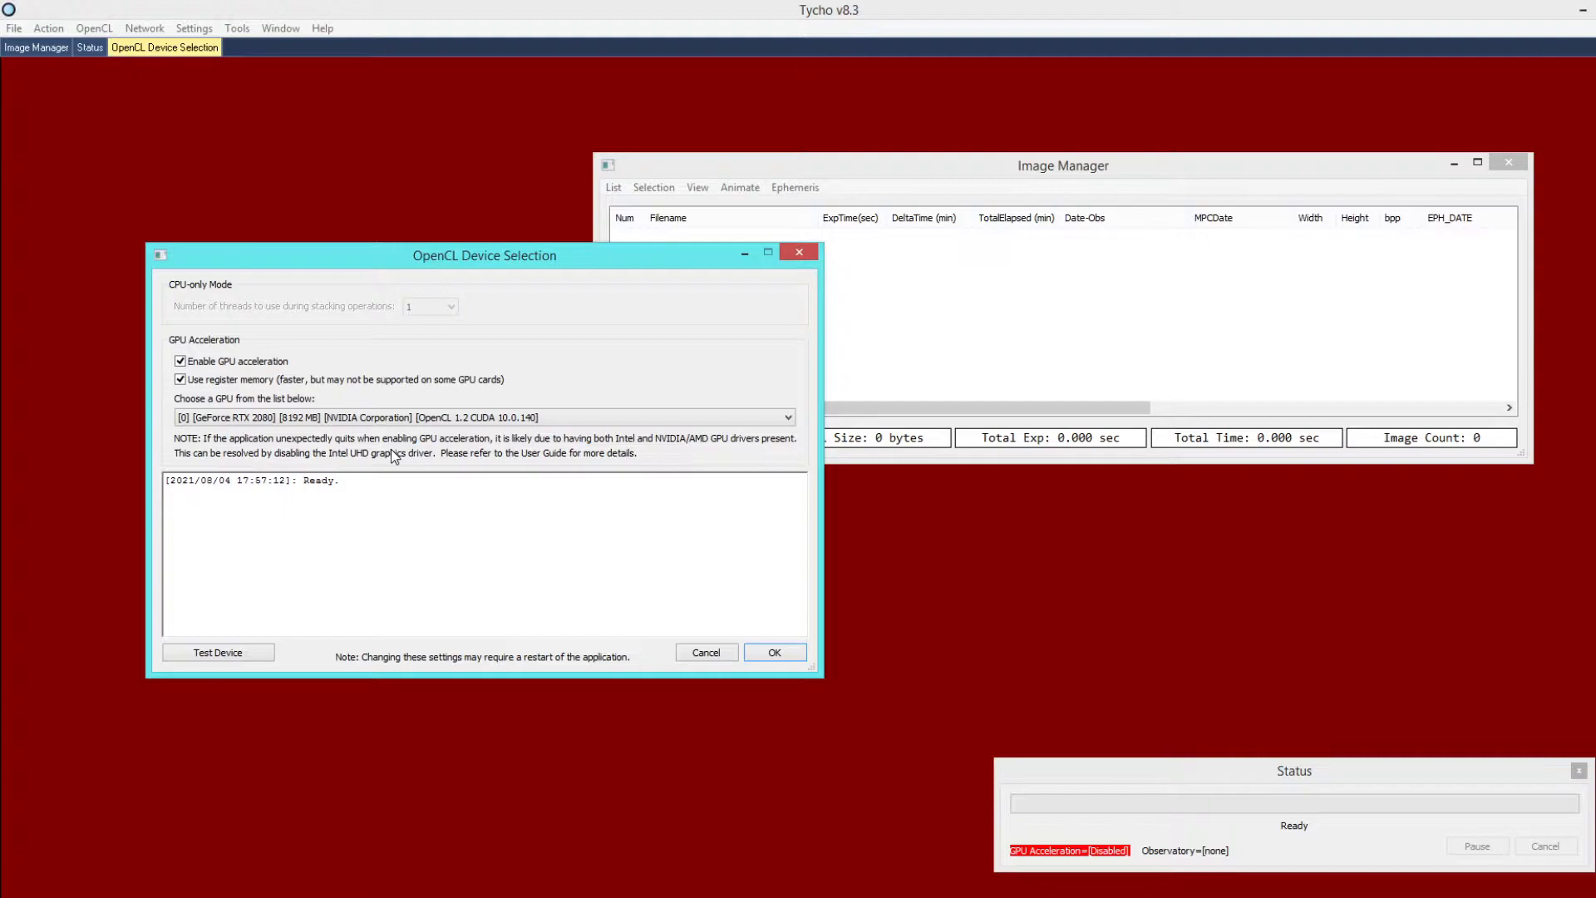
{"action": "left_click", "coordinate": [398, 418]}
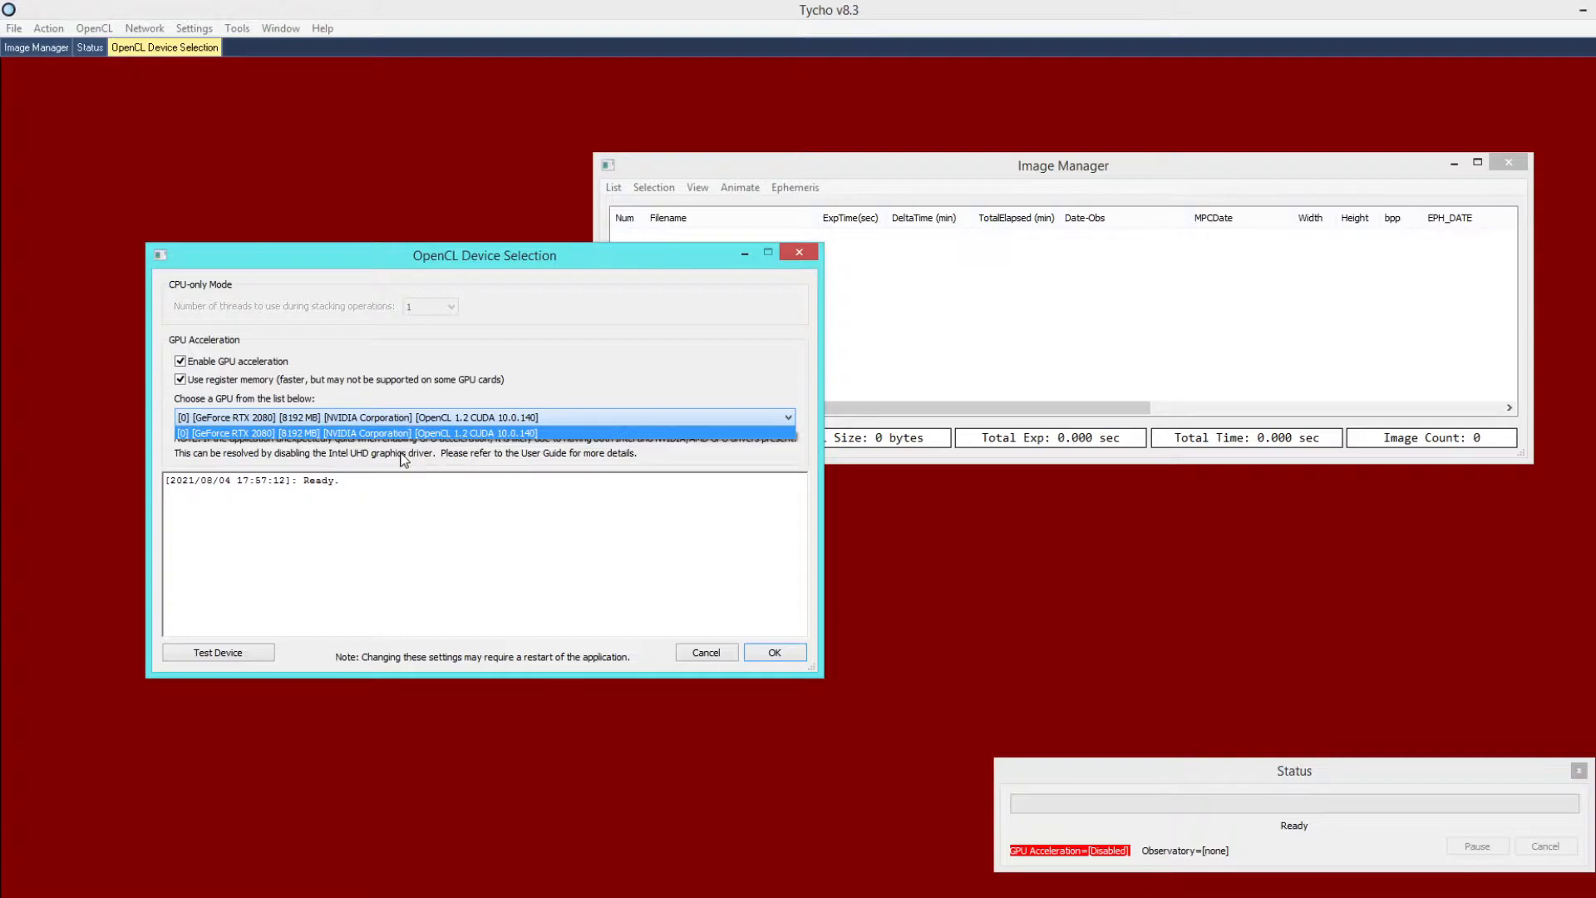
{"action": "left_click", "coordinate": [403, 460]}
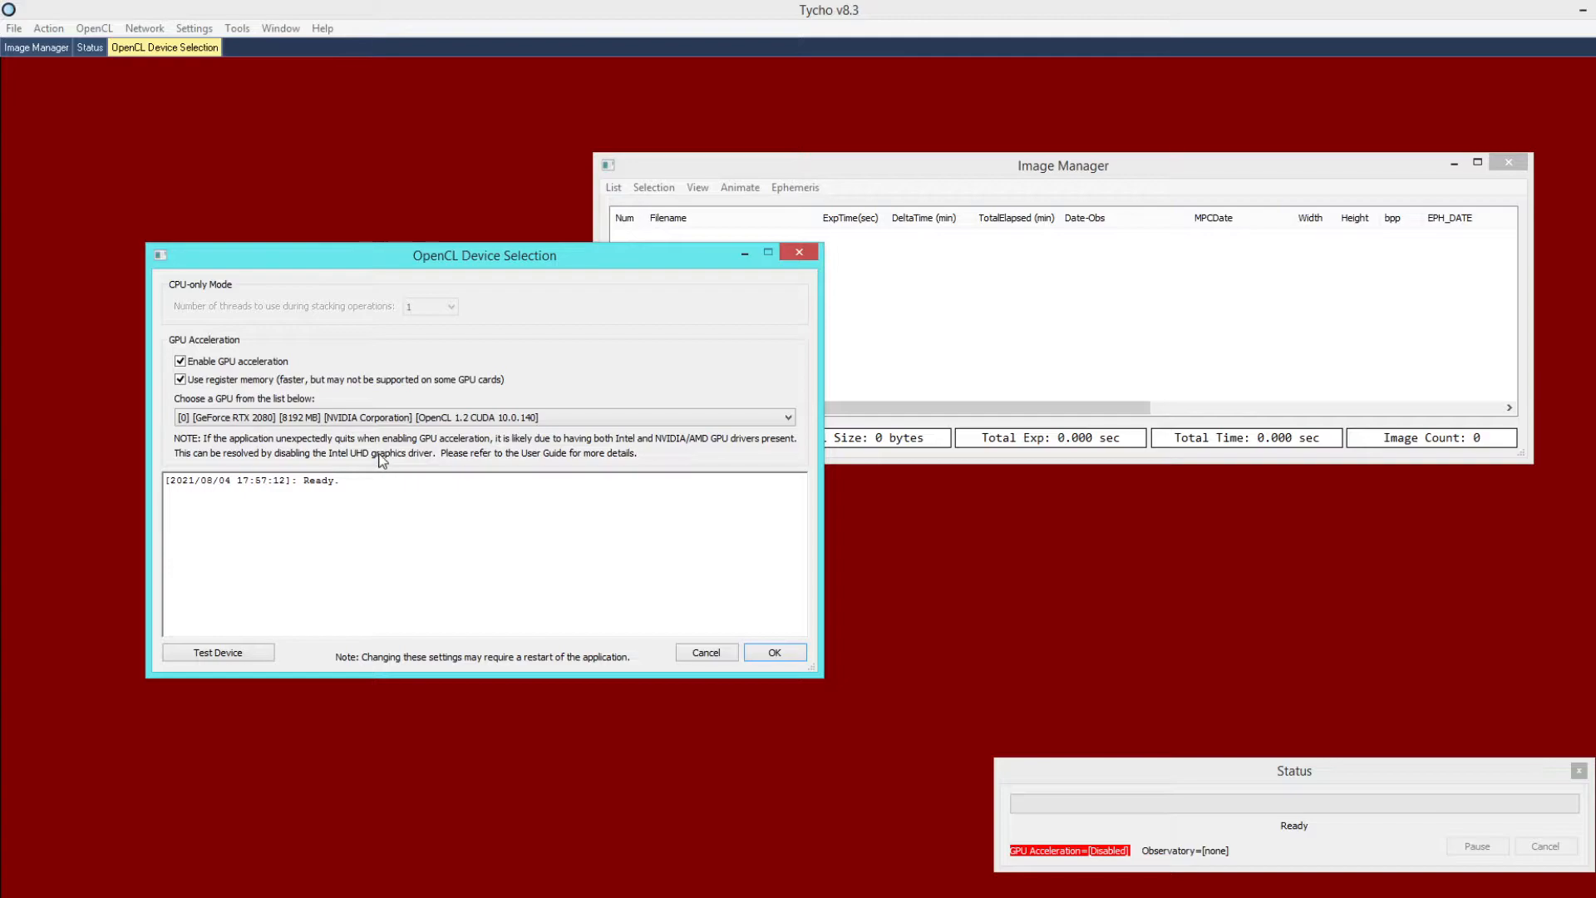
{"action": "left_click", "coordinate": [392, 415]}
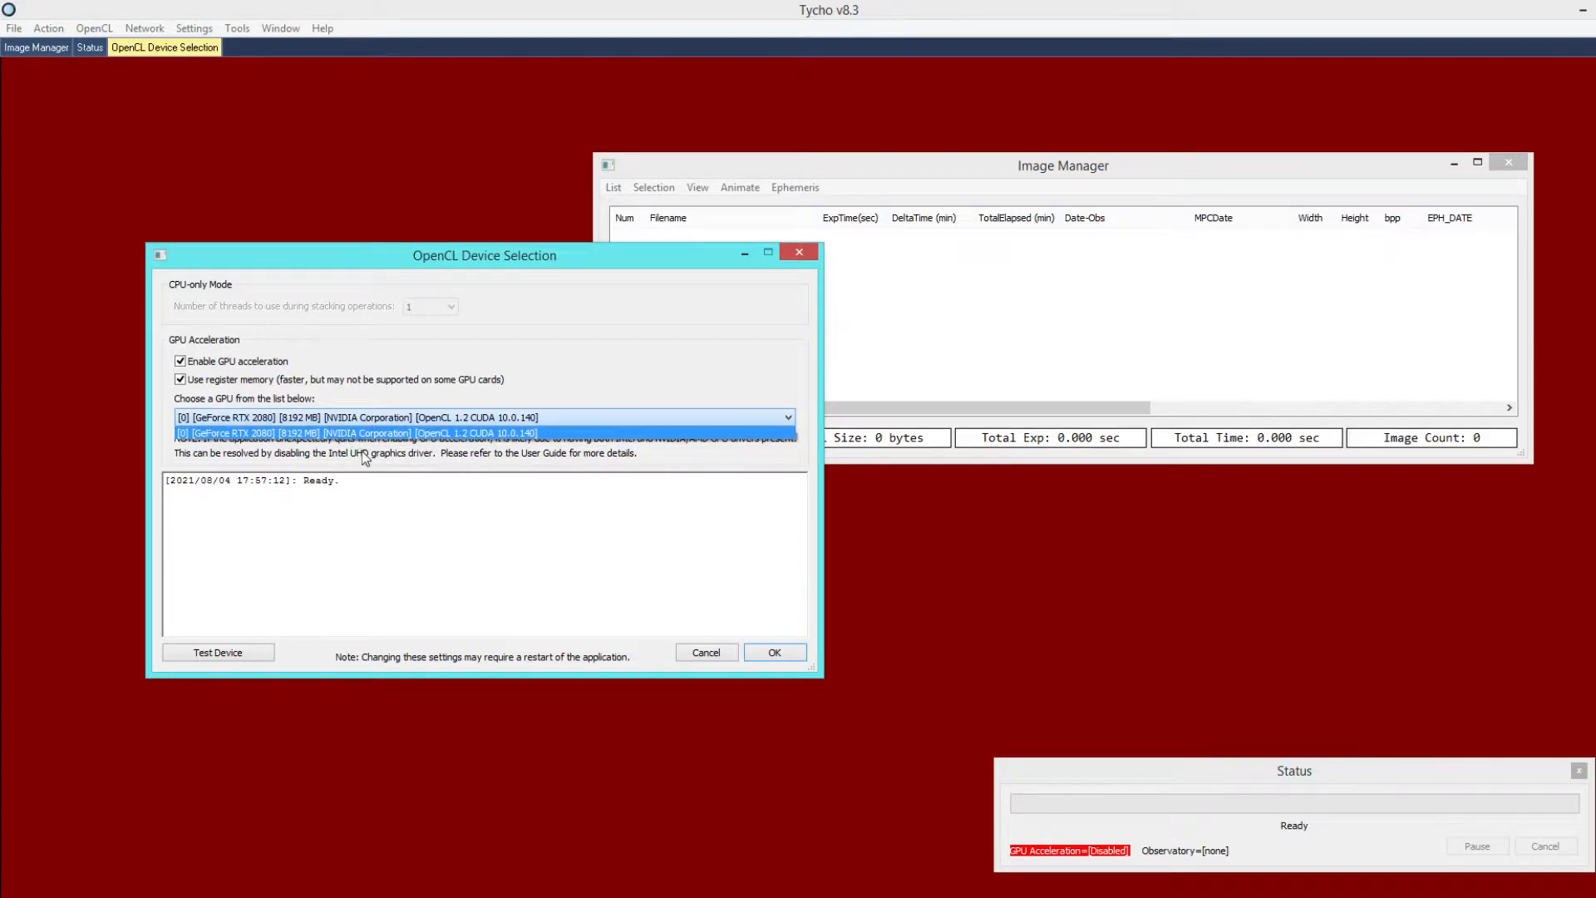
{"action": "left_click", "coordinate": [364, 456]}
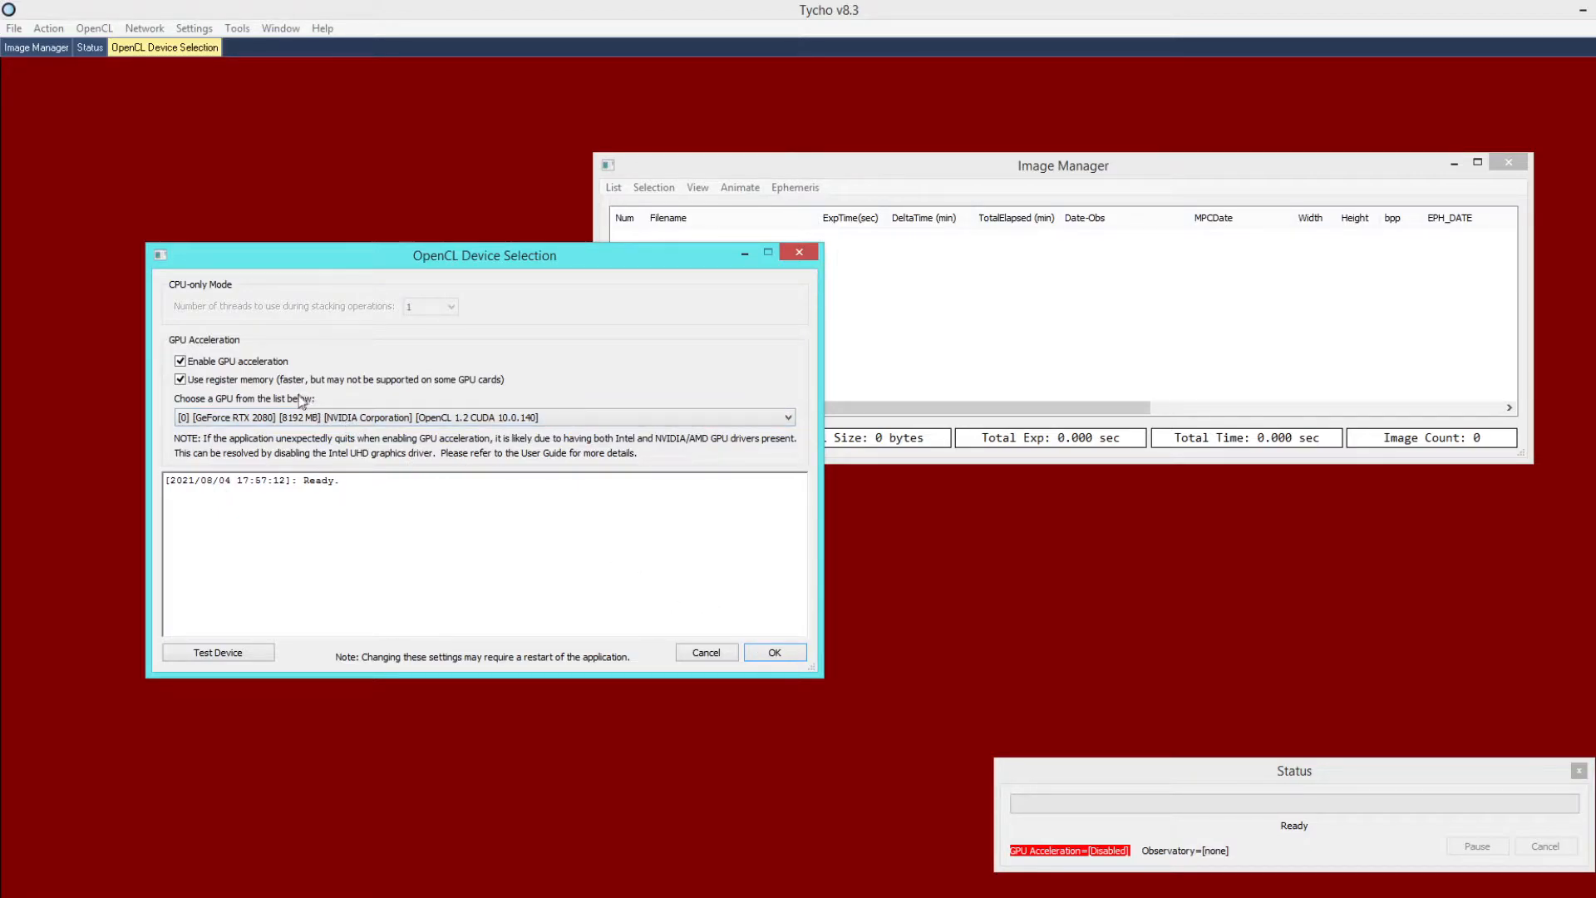
- Turn off GPU acceleration, set the number of threads for stacking operations to 8, and apply the device settings
{"action": "left_click", "coordinate": [180, 361]}
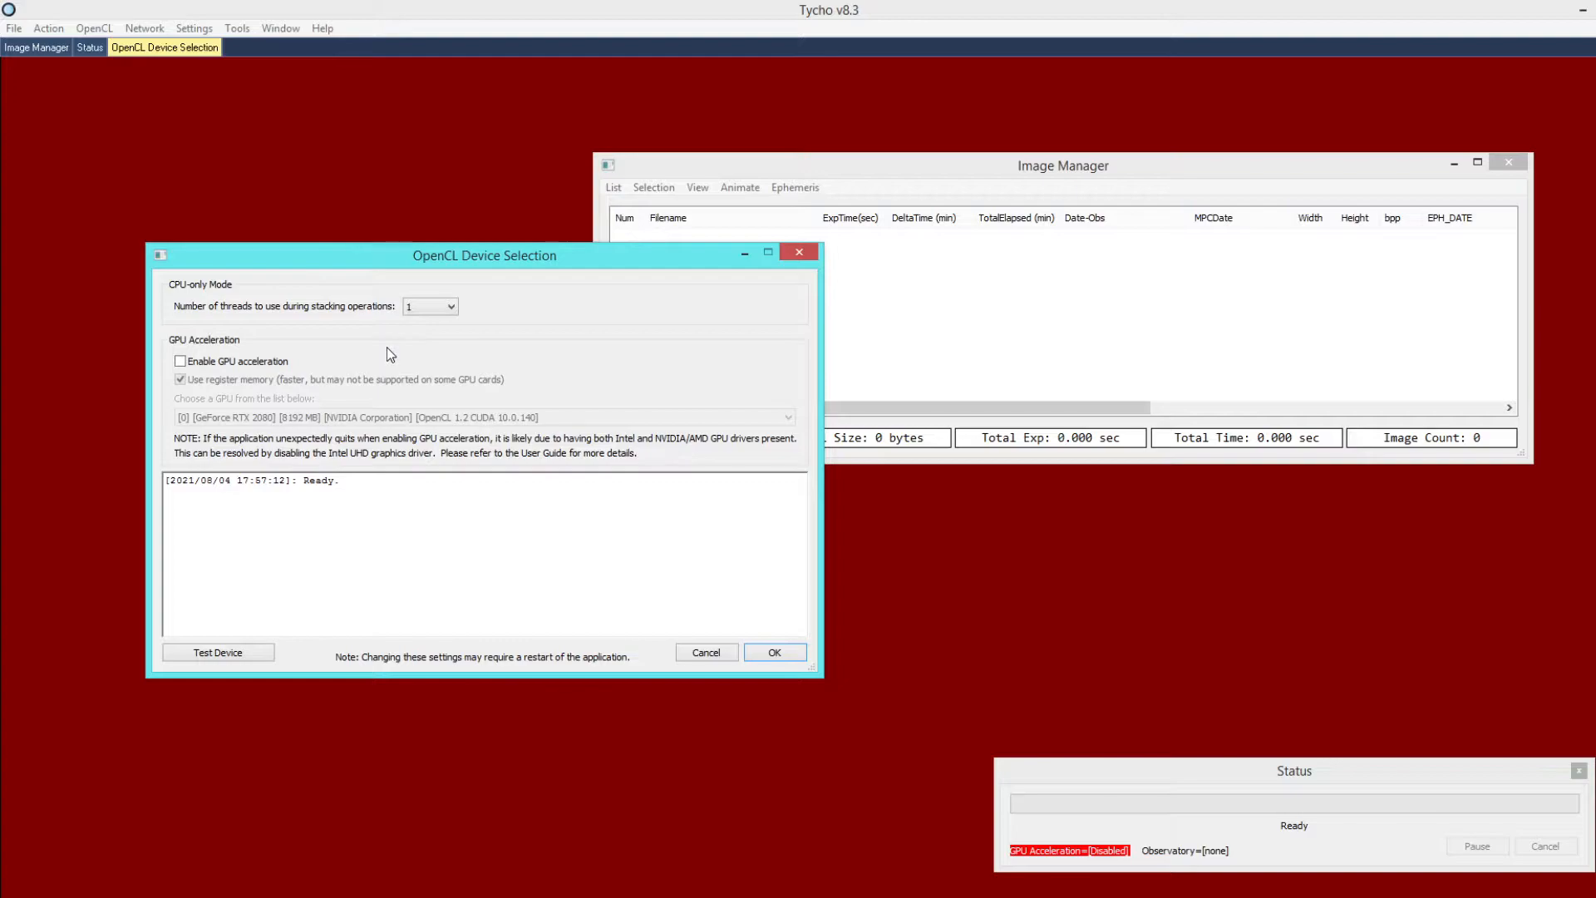
{"action": "left_click", "coordinate": [436, 308]}
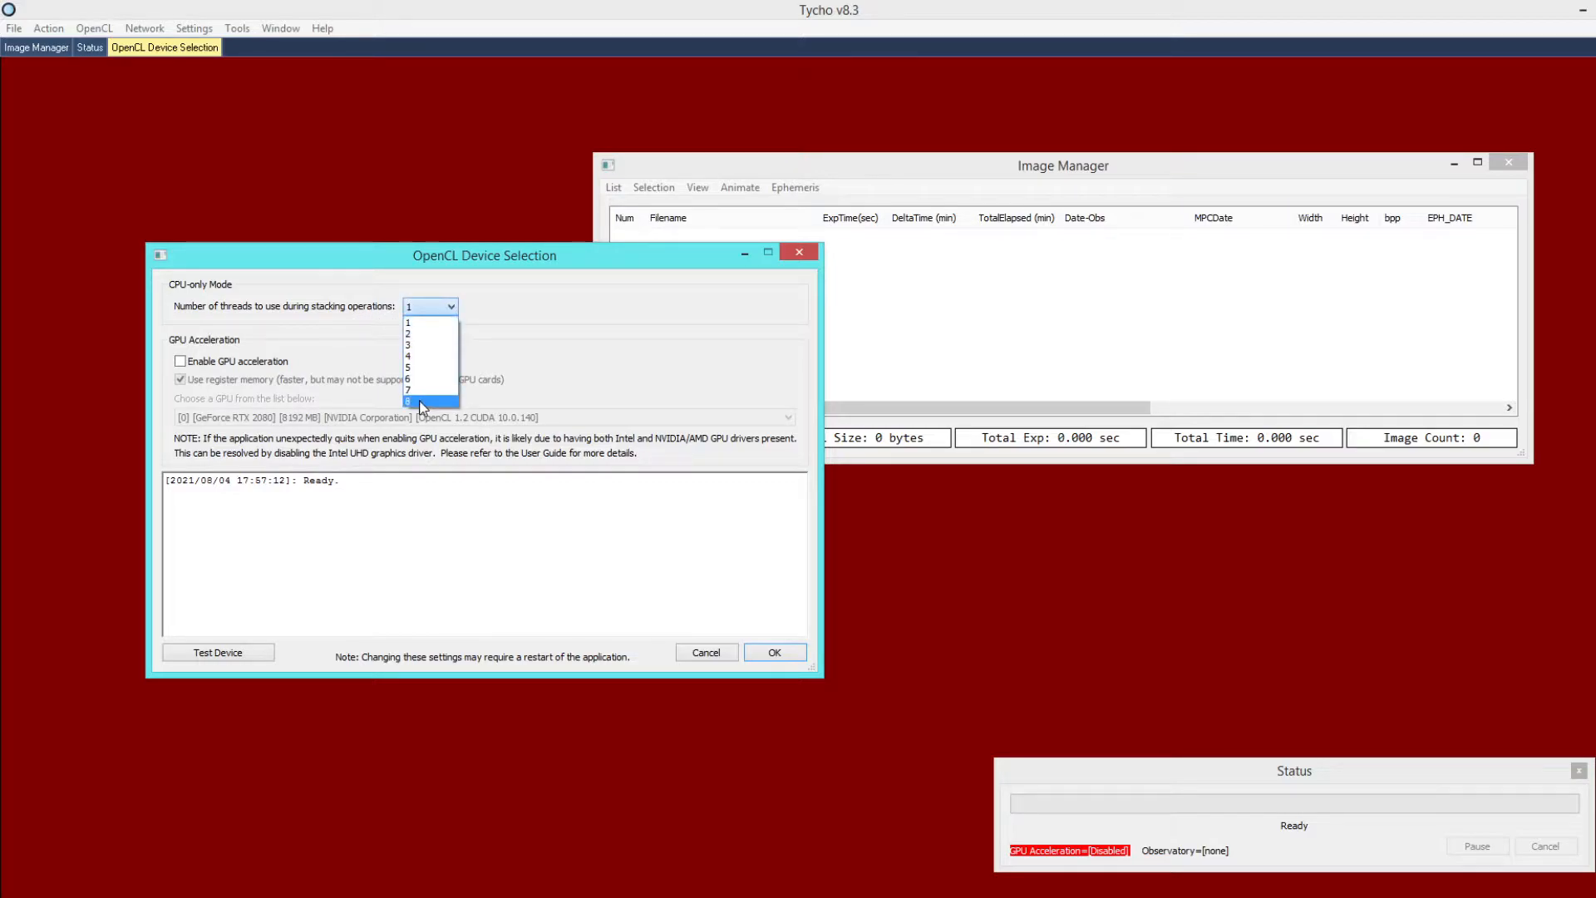
{"action": "left_click", "coordinate": [320, 322]}
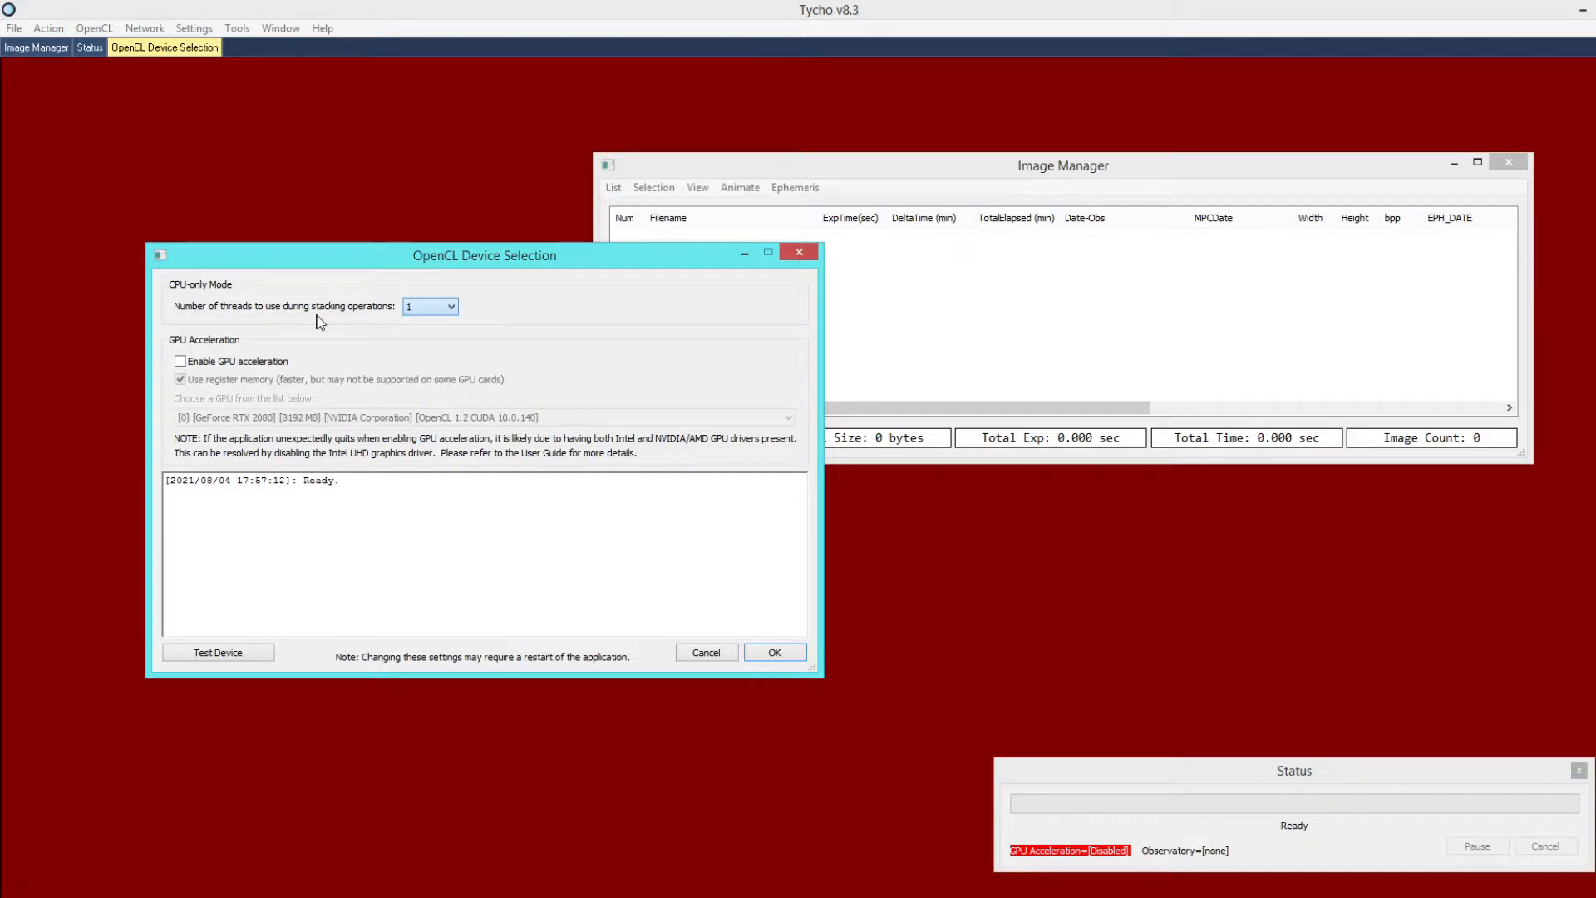
{"action": "left_click", "coordinate": [242, 362]}
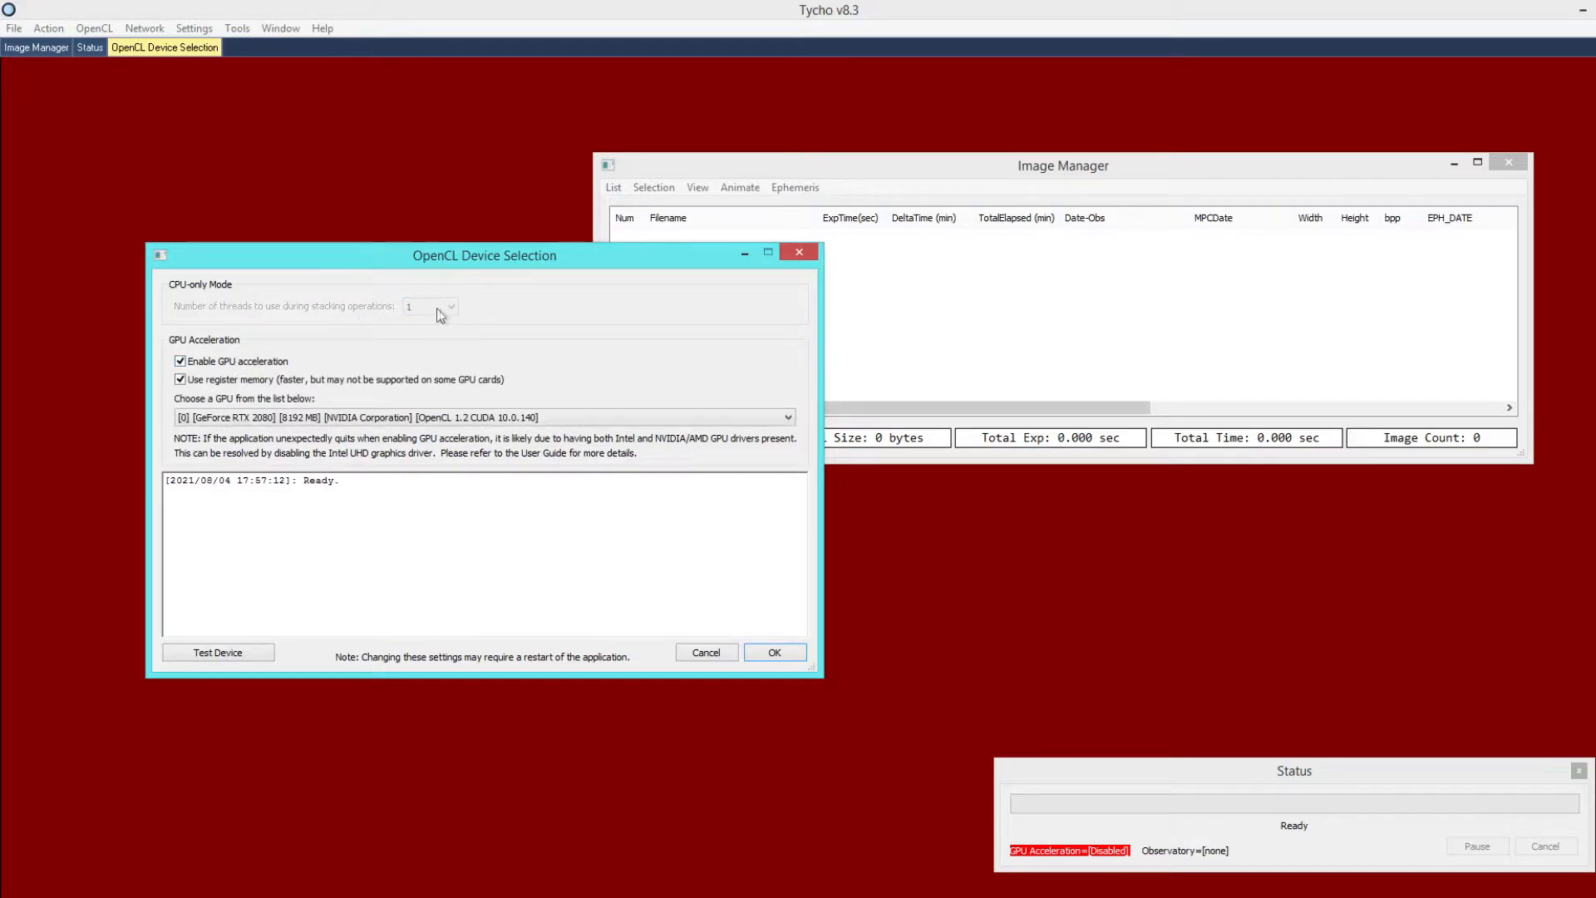
{"action": "left_click", "coordinate": [267, 365]}
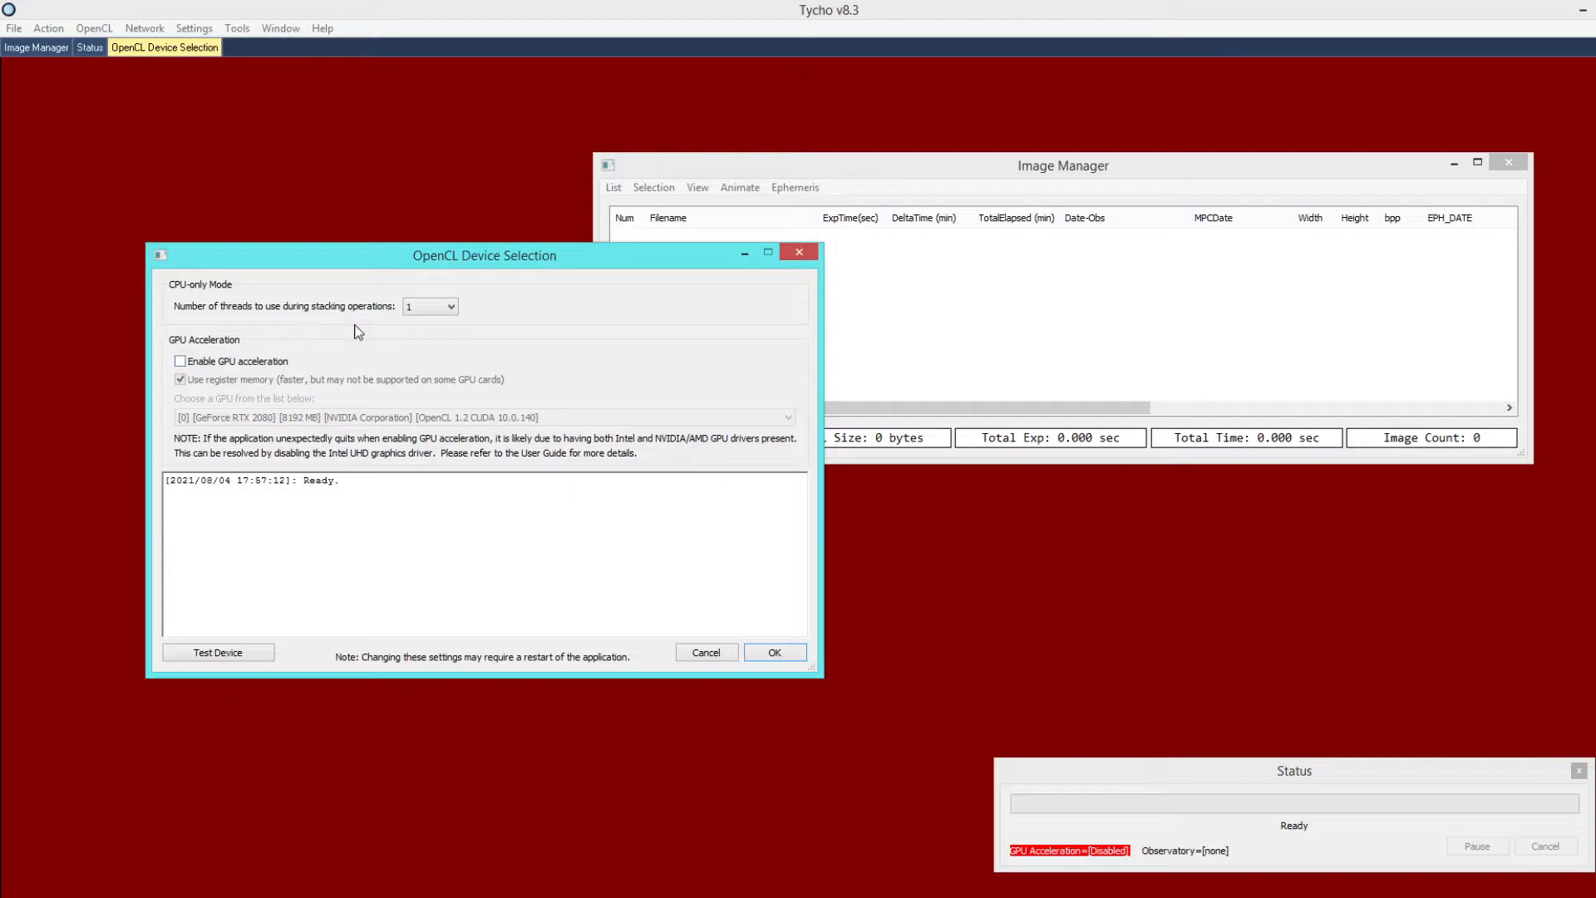
{"action": "left_click", "coordinate": [434, 308]}
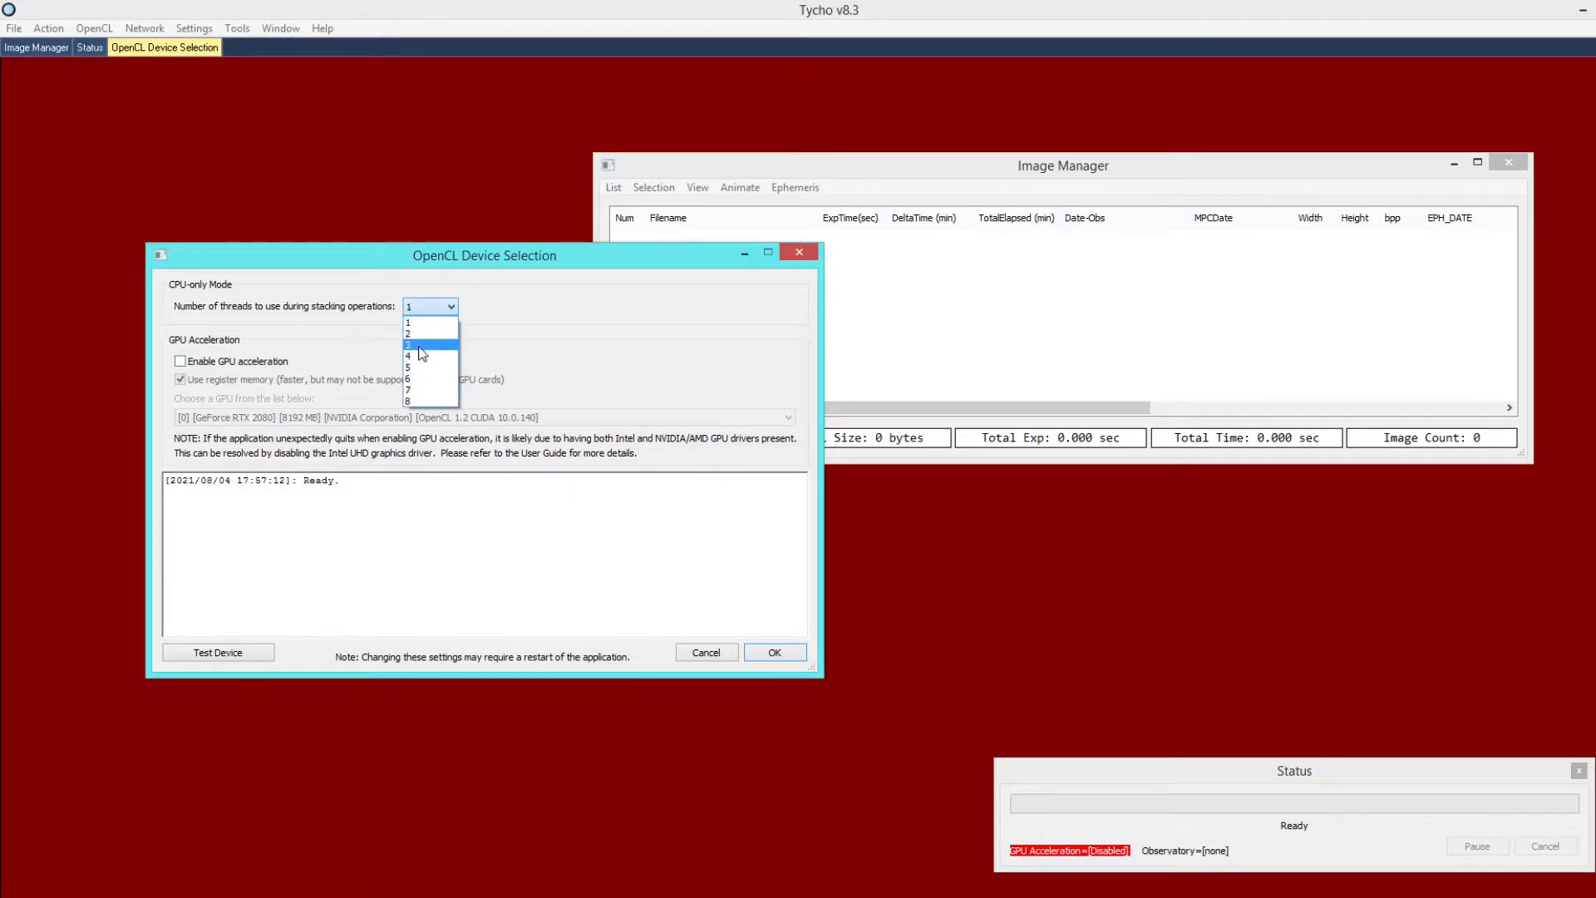
{"action": "left_click", "coordinate": [423, 403]}
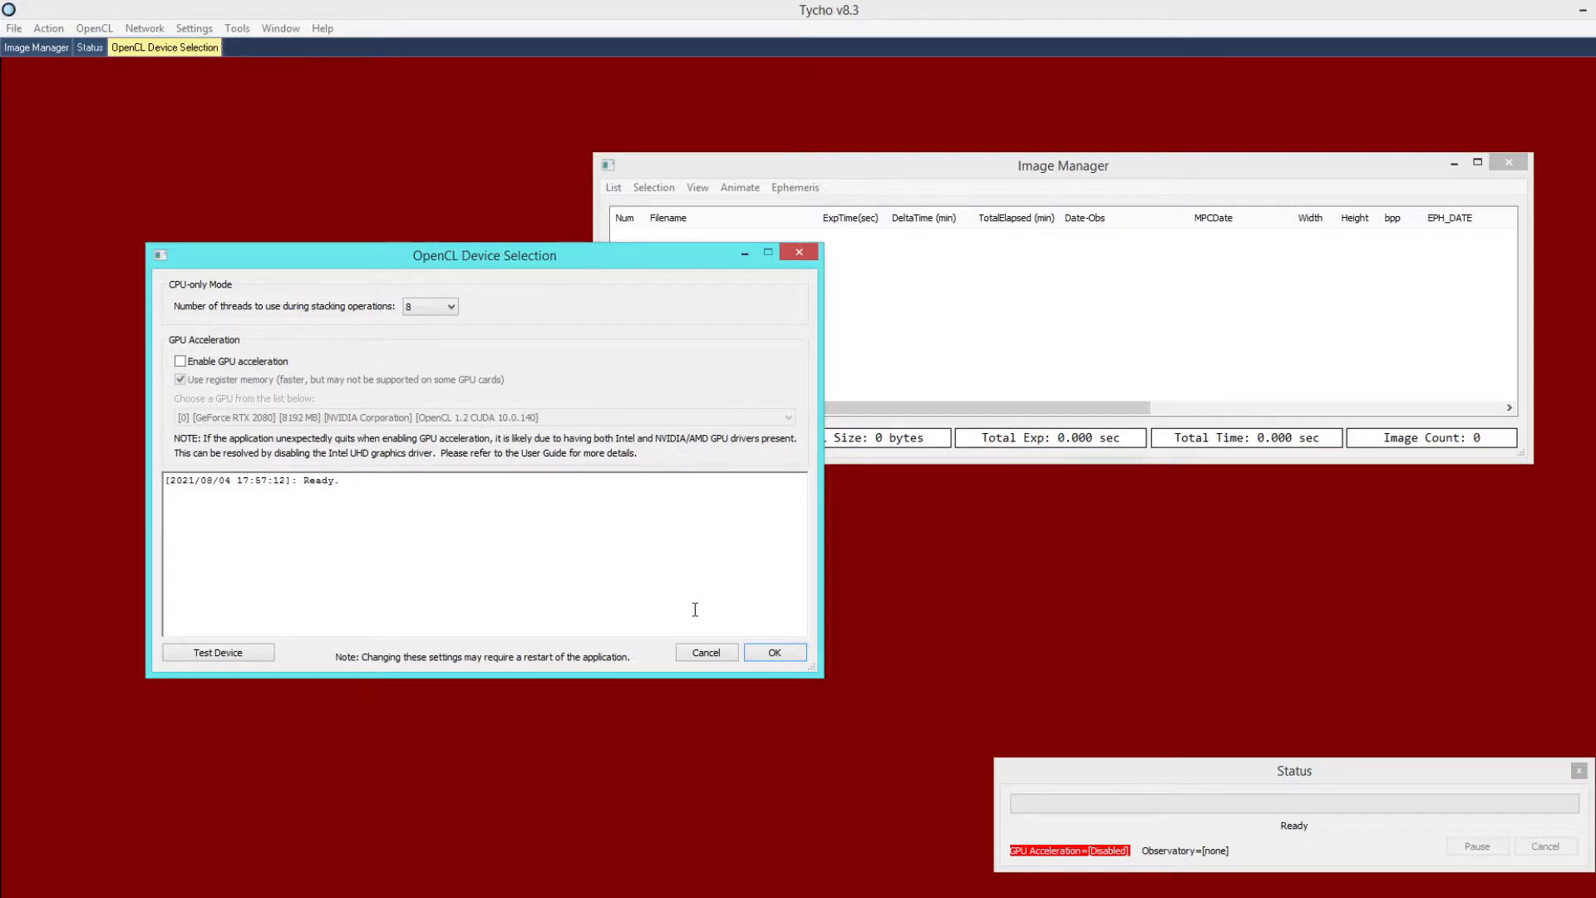
{"action": "left_click", "coordinate": [773, 653]}
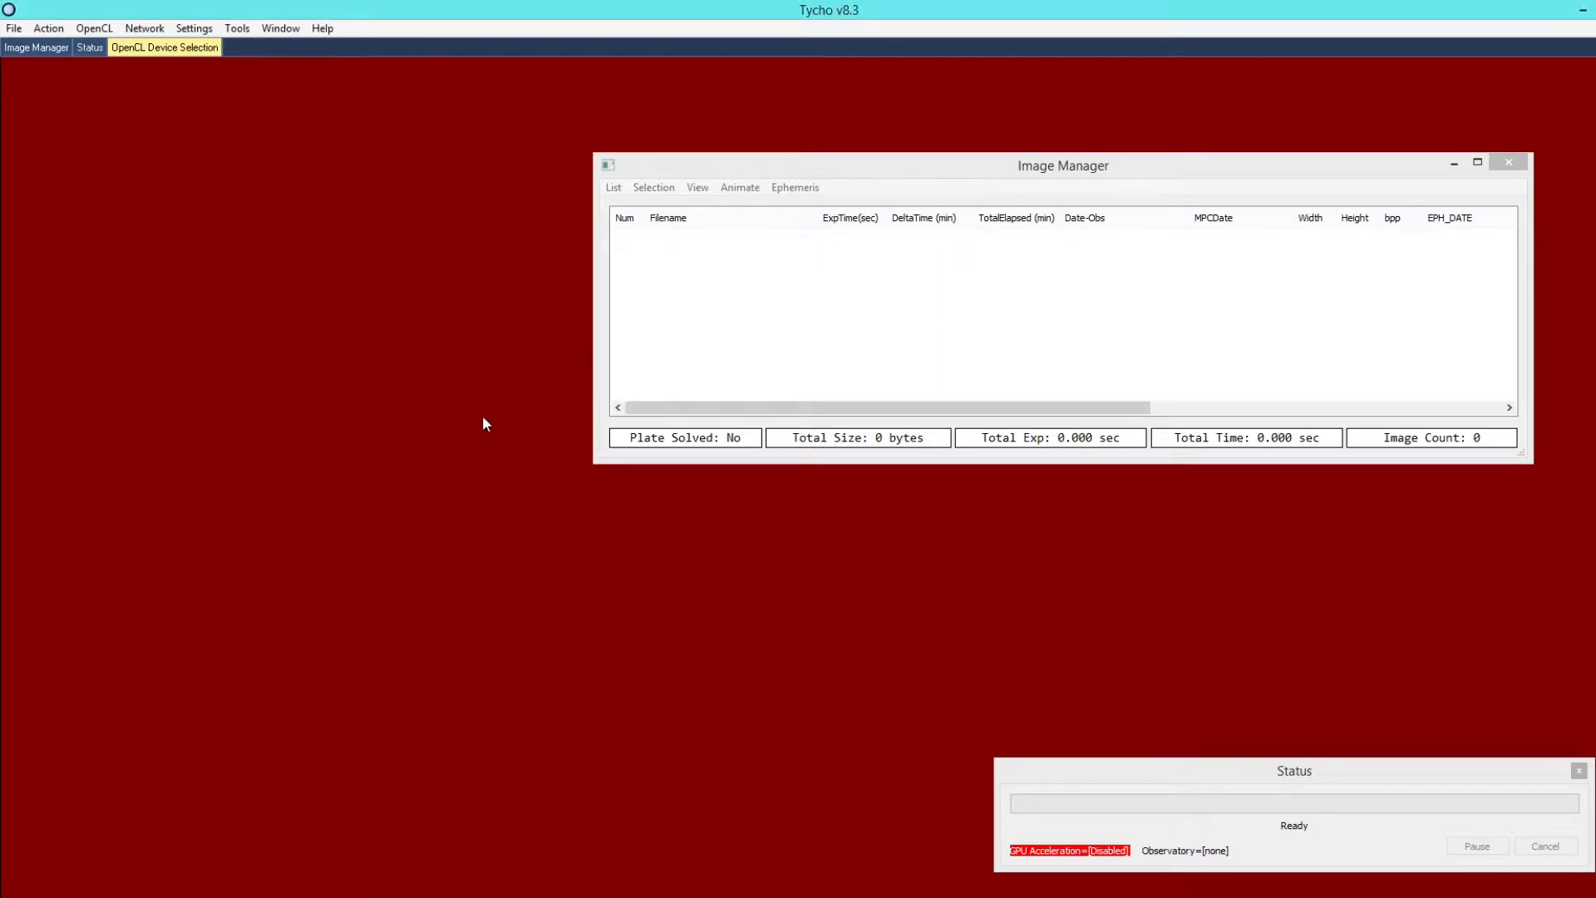
- Download the MPCORB.DAT and ELEMENTS.COMET orbital element files through the Known Objects settings
{"action": "left_click", "coordinate": [186, 30]}
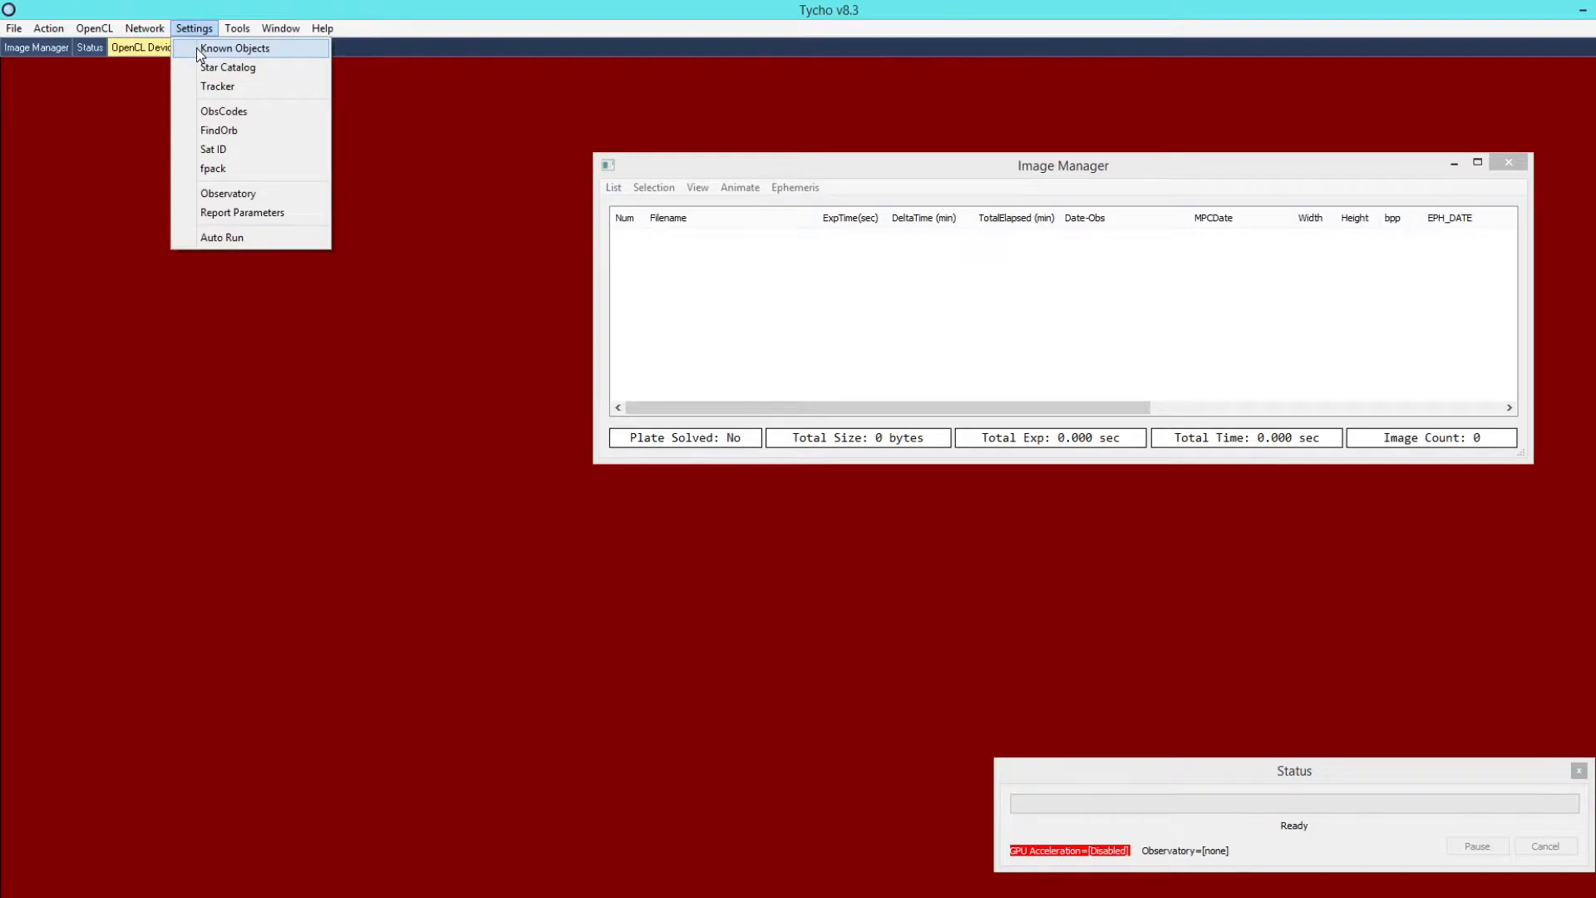
{"action": "left_click", "coordinate": [200, 52]}
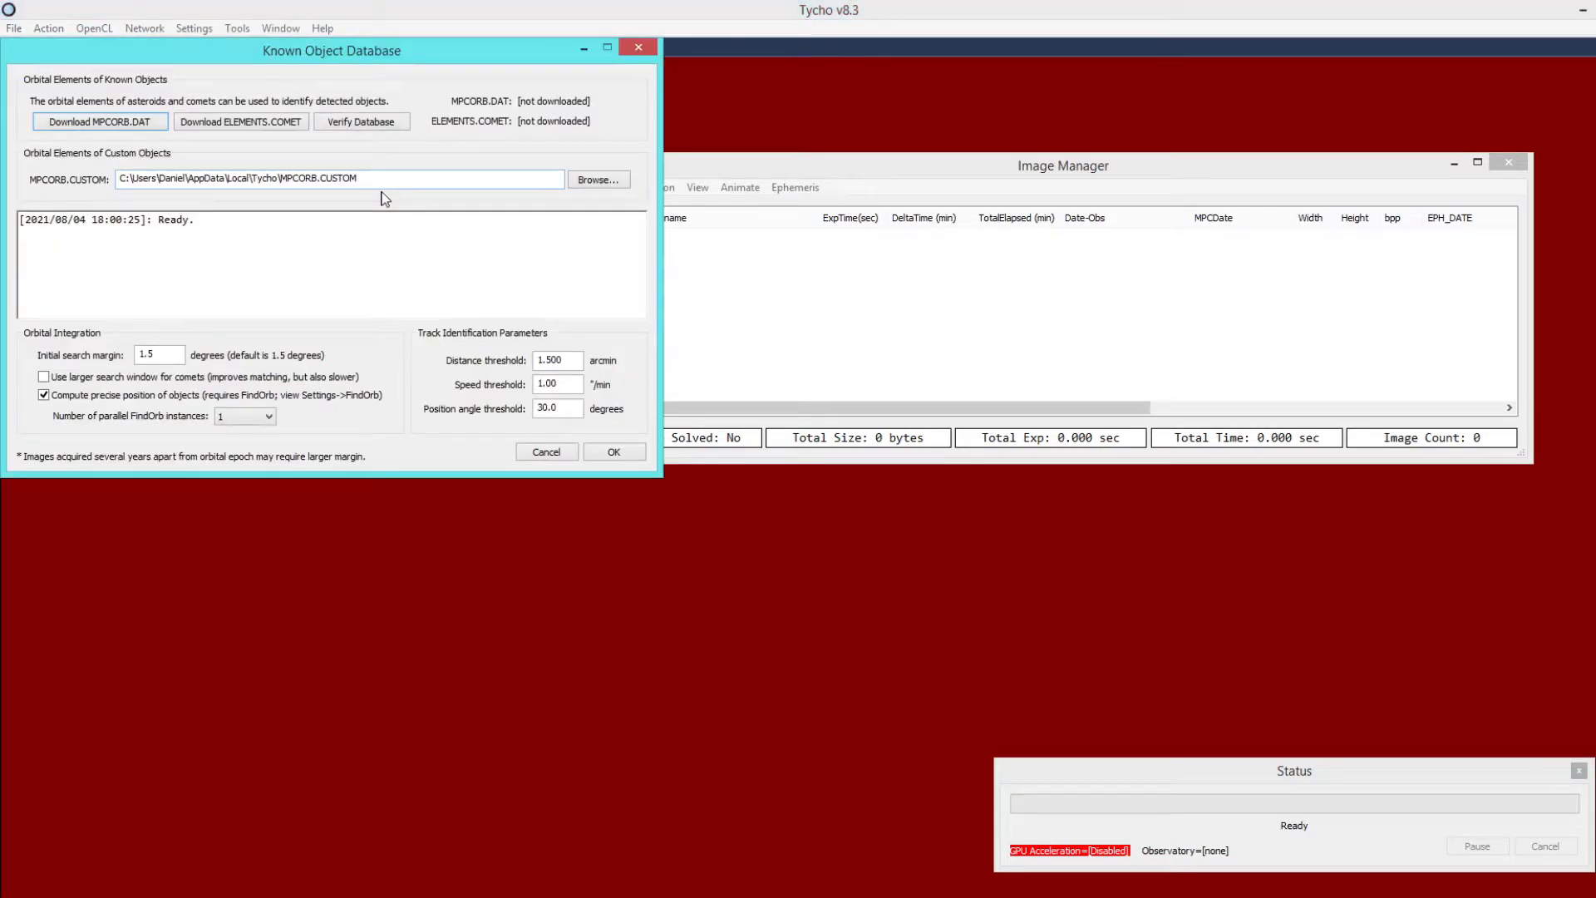
{"action": "left_click_drag", "start_coordinate": [287, 52], "coordinate": [540, 231]}
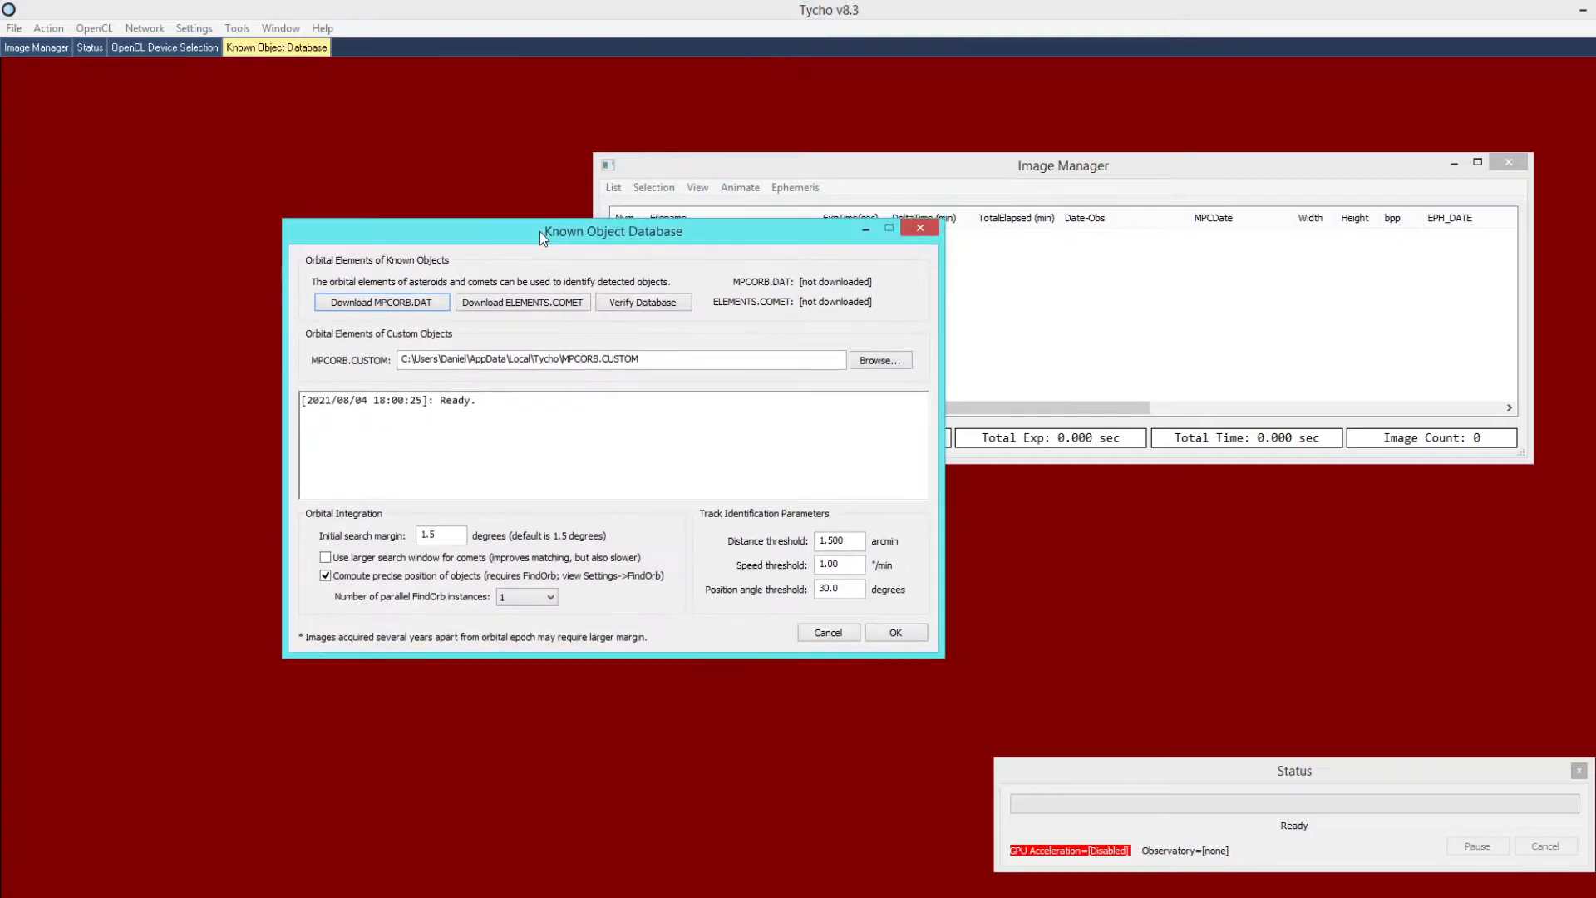
{"action": "left_click", "coordinate": [359, 306]}
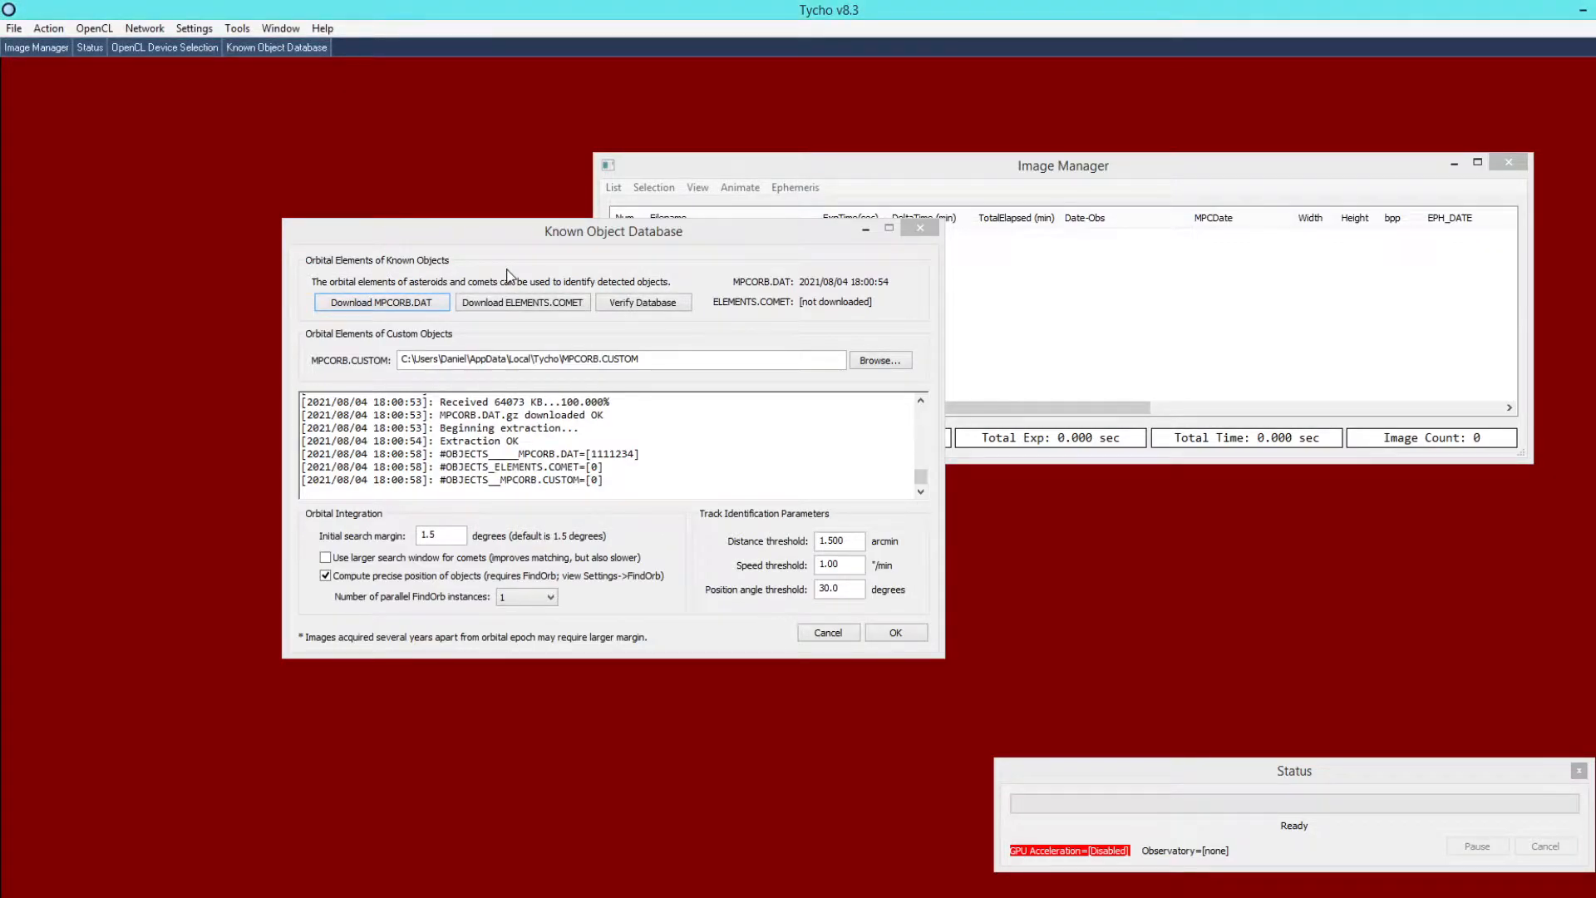
{"action": "left_click", "coordinate": [507, 270]}
{"action": "left_click", "coordinate": [497, 304]}
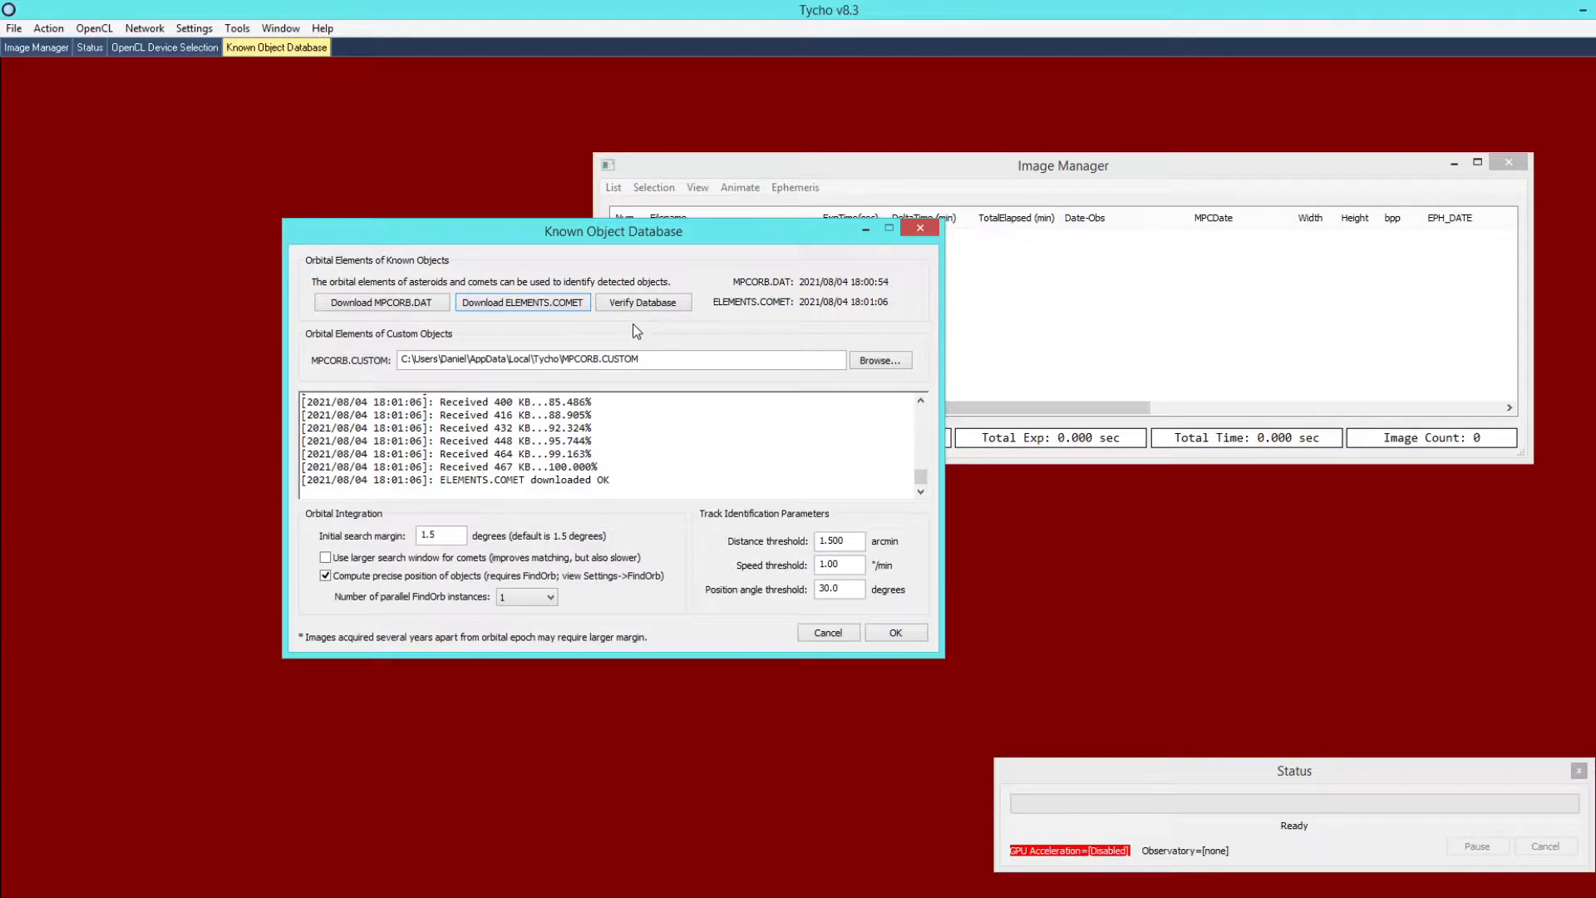
- Verify the known object database and check the MPCORB.CUSTOM entry in the log
{"action": "left_click", "coordinate": [646, 304]}
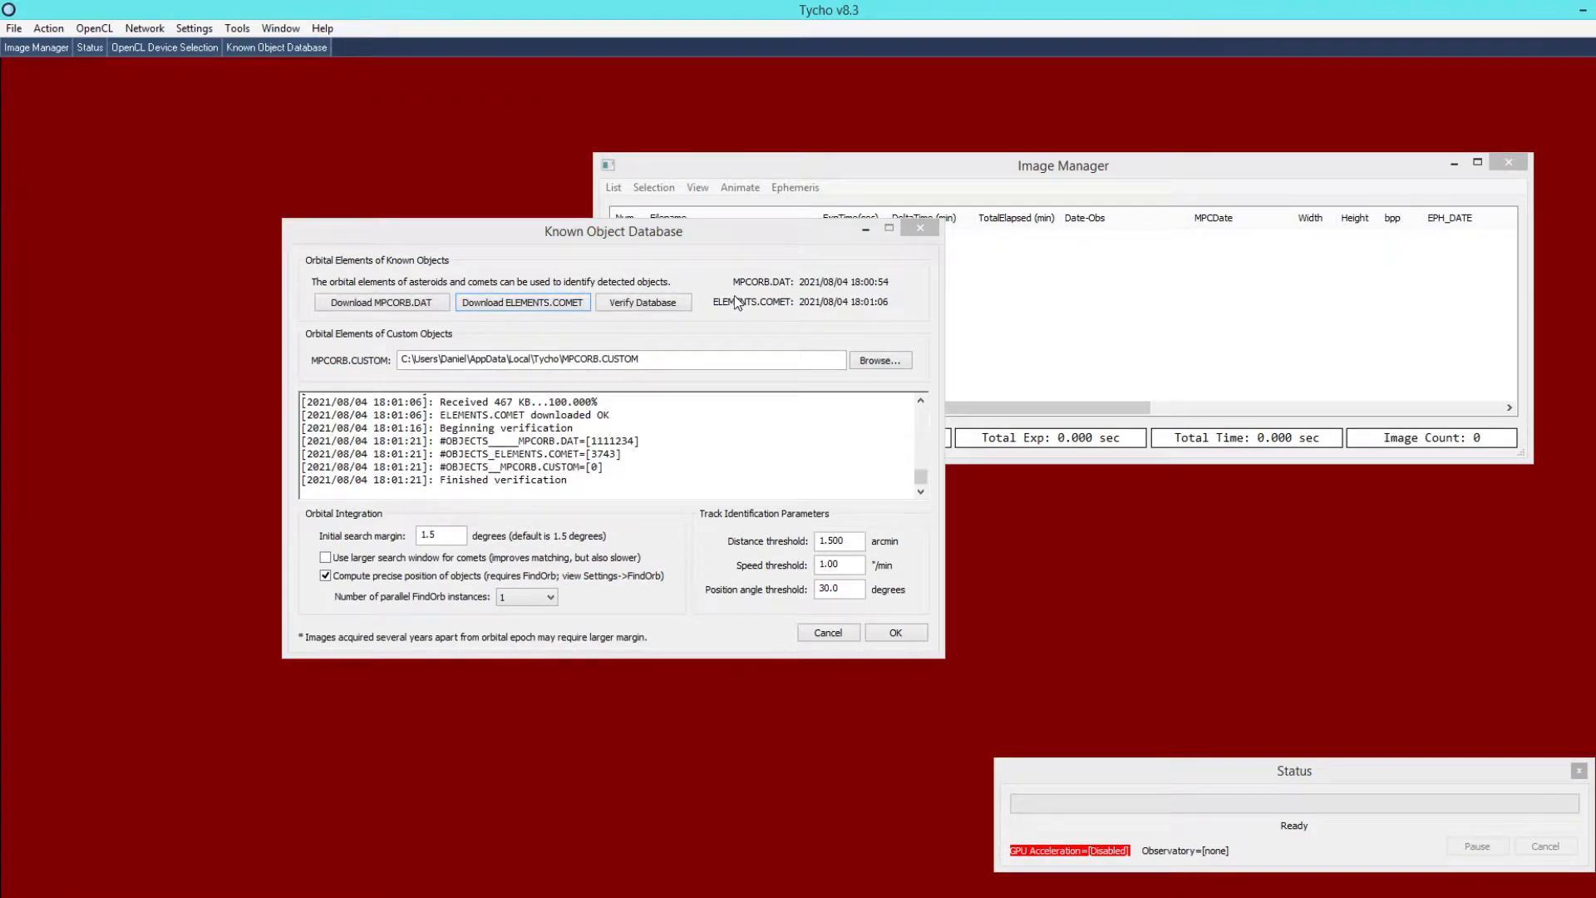
{"action": "left_click", "coordinate": [614, 470]}
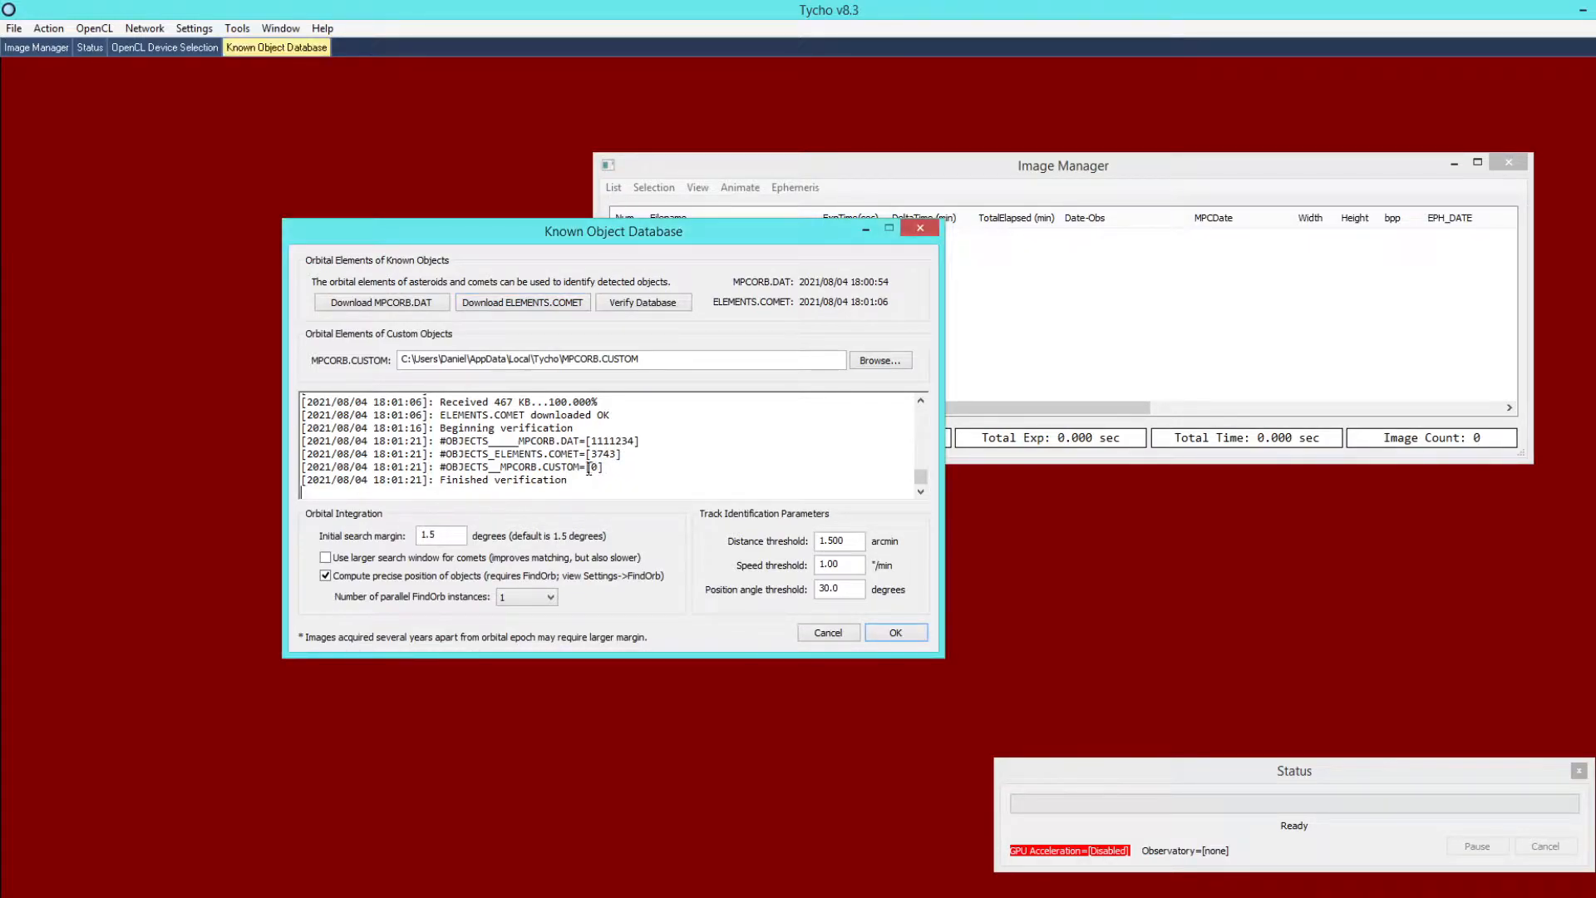
{"action": "left_click_drag", "start_coordinate": [615, 470], "coordinate": [488, 468]}
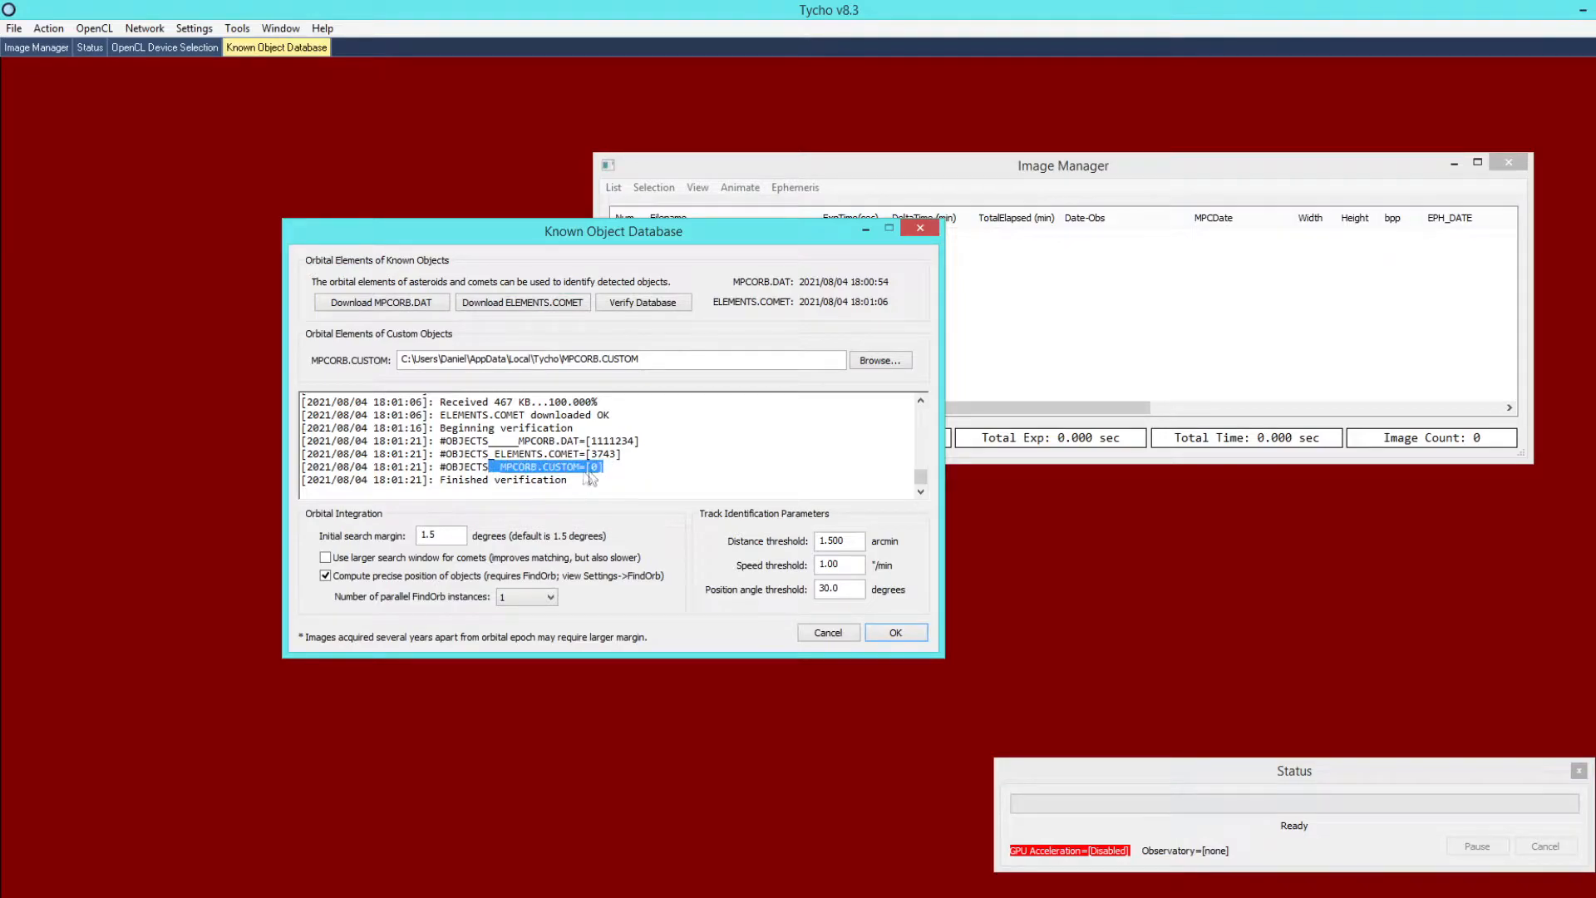
{"action": "left_click", "coordinate": [616, 470]}
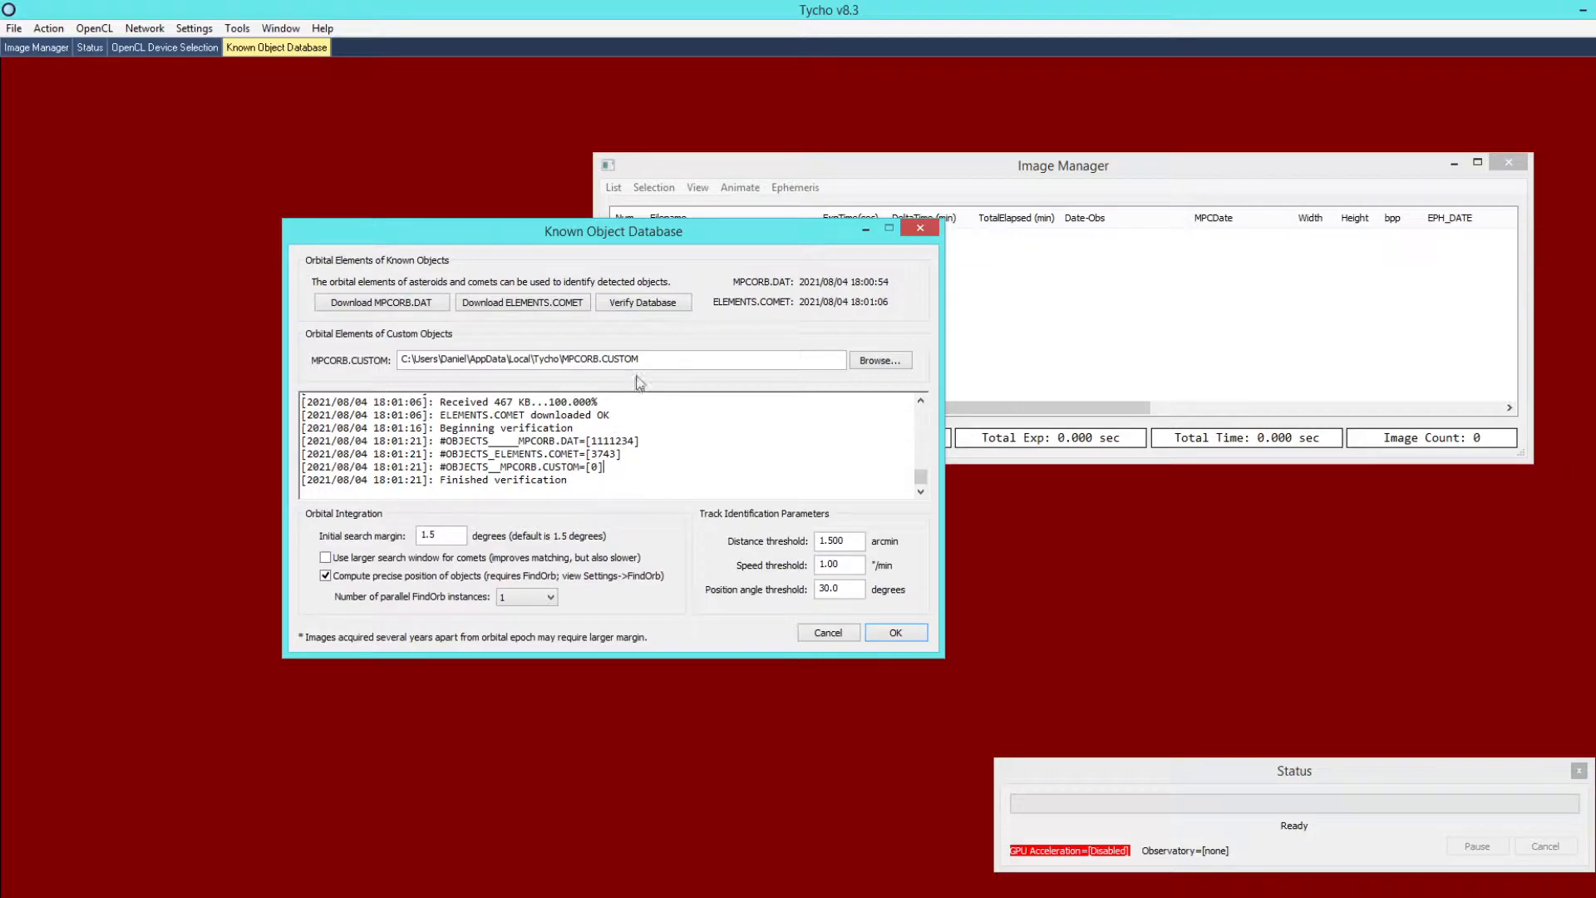
- Examine the MPCORB.CUSTOM file path and the initial search margin for orbital integration
{"action": "left_click_drag", "start_coordinate": [656, 357], "coordinate": [384, 357]}
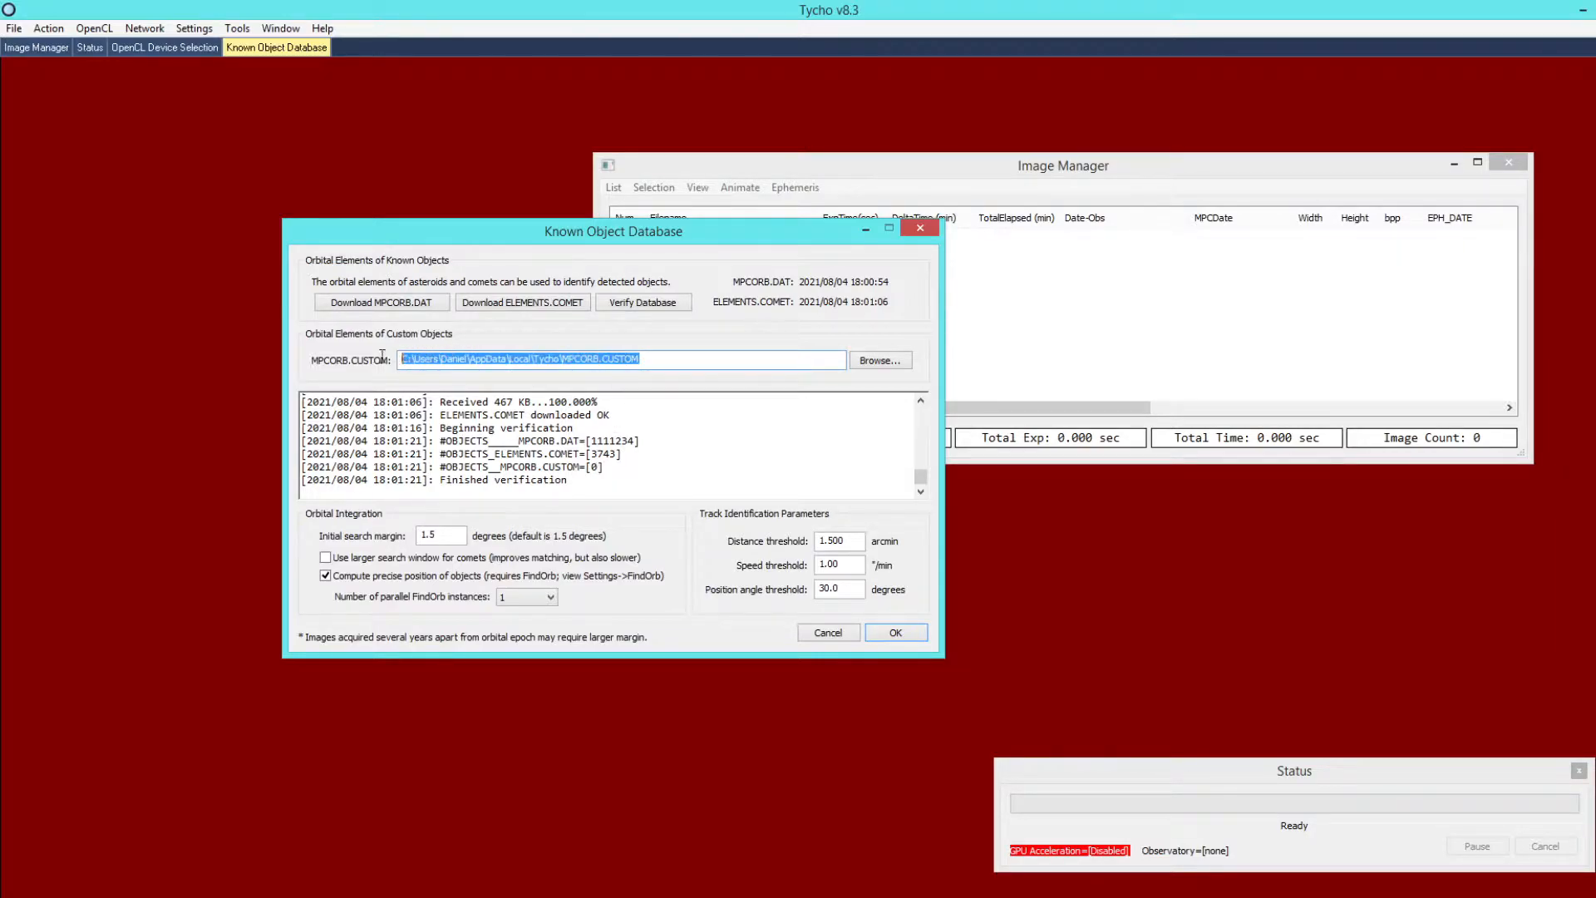
{"action": "left_click", "coordinate": [661, 359]}
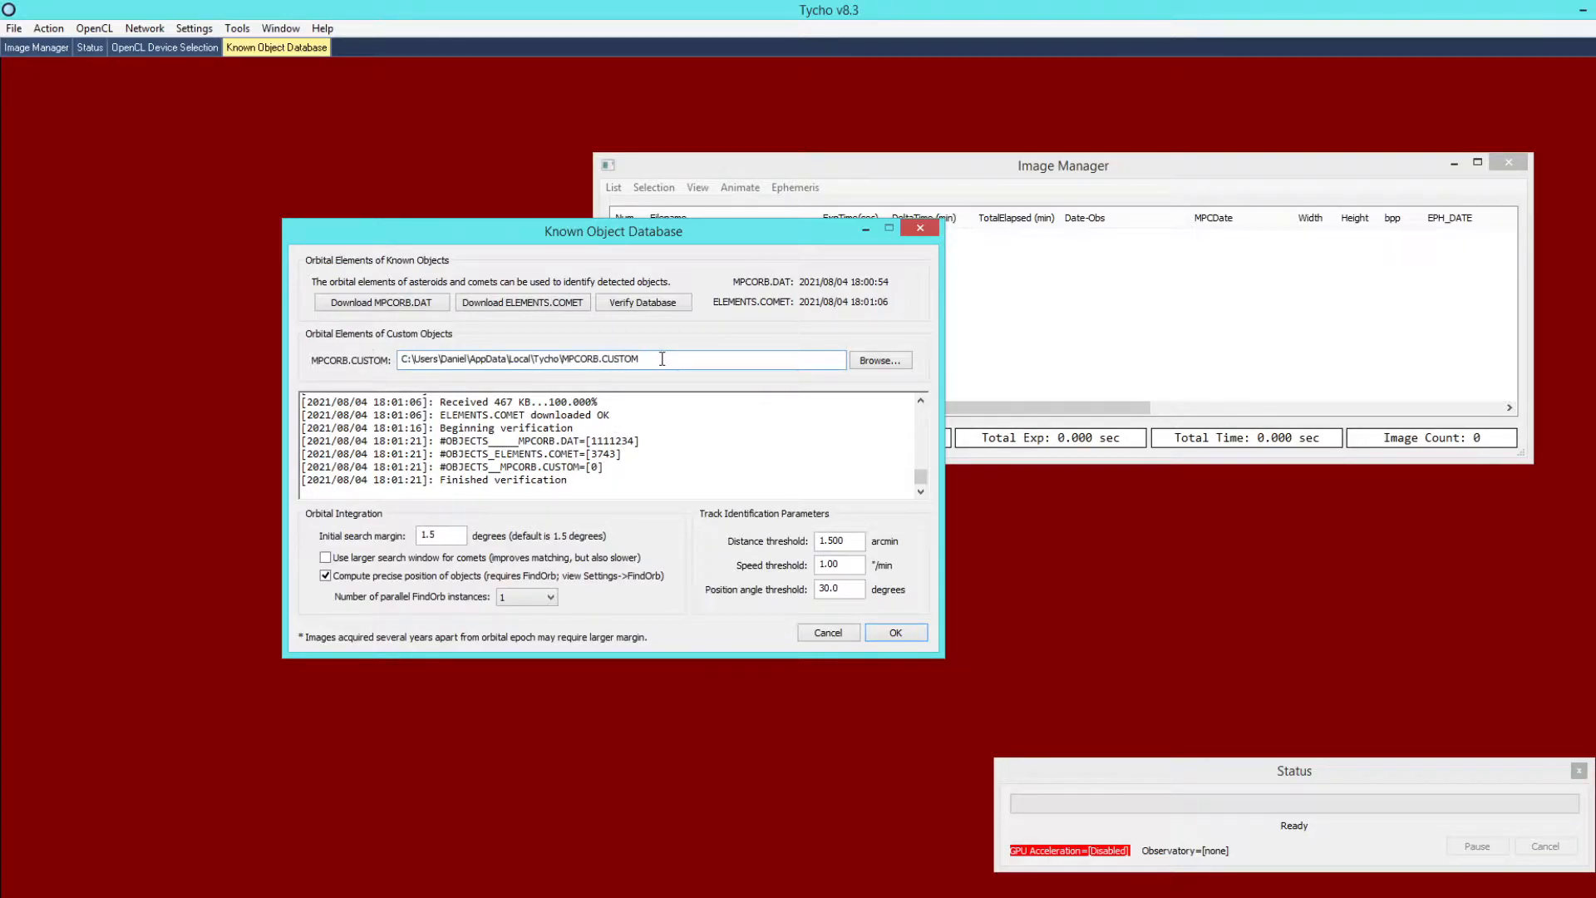
{"action": "left_click", "coordinate": [644, 480]}
{"action": "left_click", "coordinate": [453, 537]}
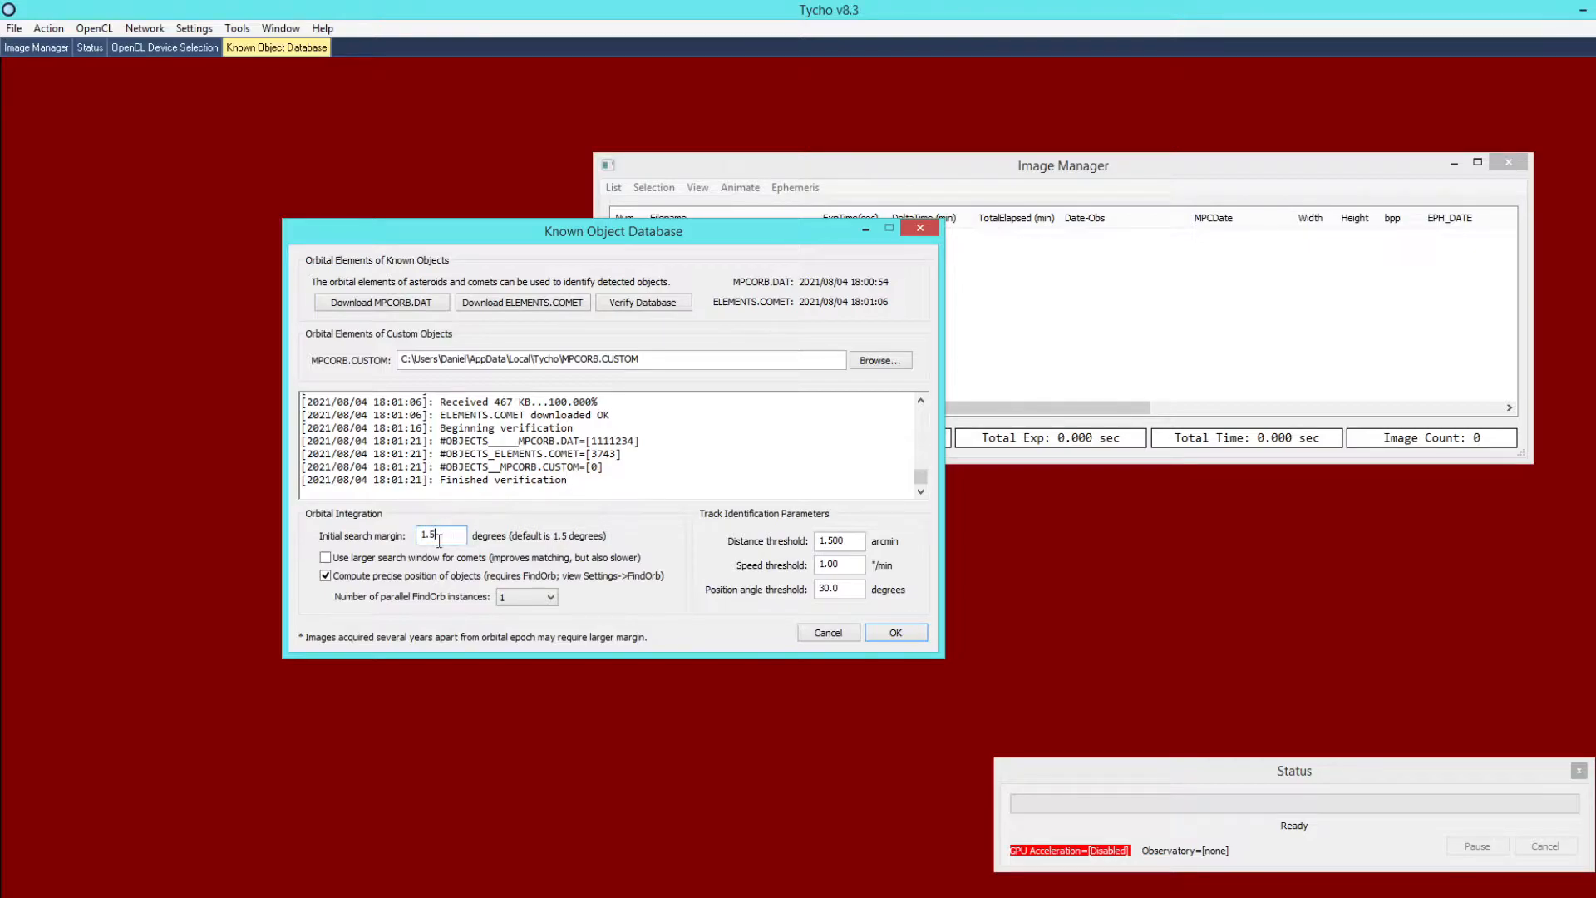
- Enable the larger search window for comets, set the number of parallel FindOrb instances to 6, and apply the known object settings
{"action": "left_click", "coordinate": [326, 558]}
{"action": "left_click", "coordinate": [525, 599]}
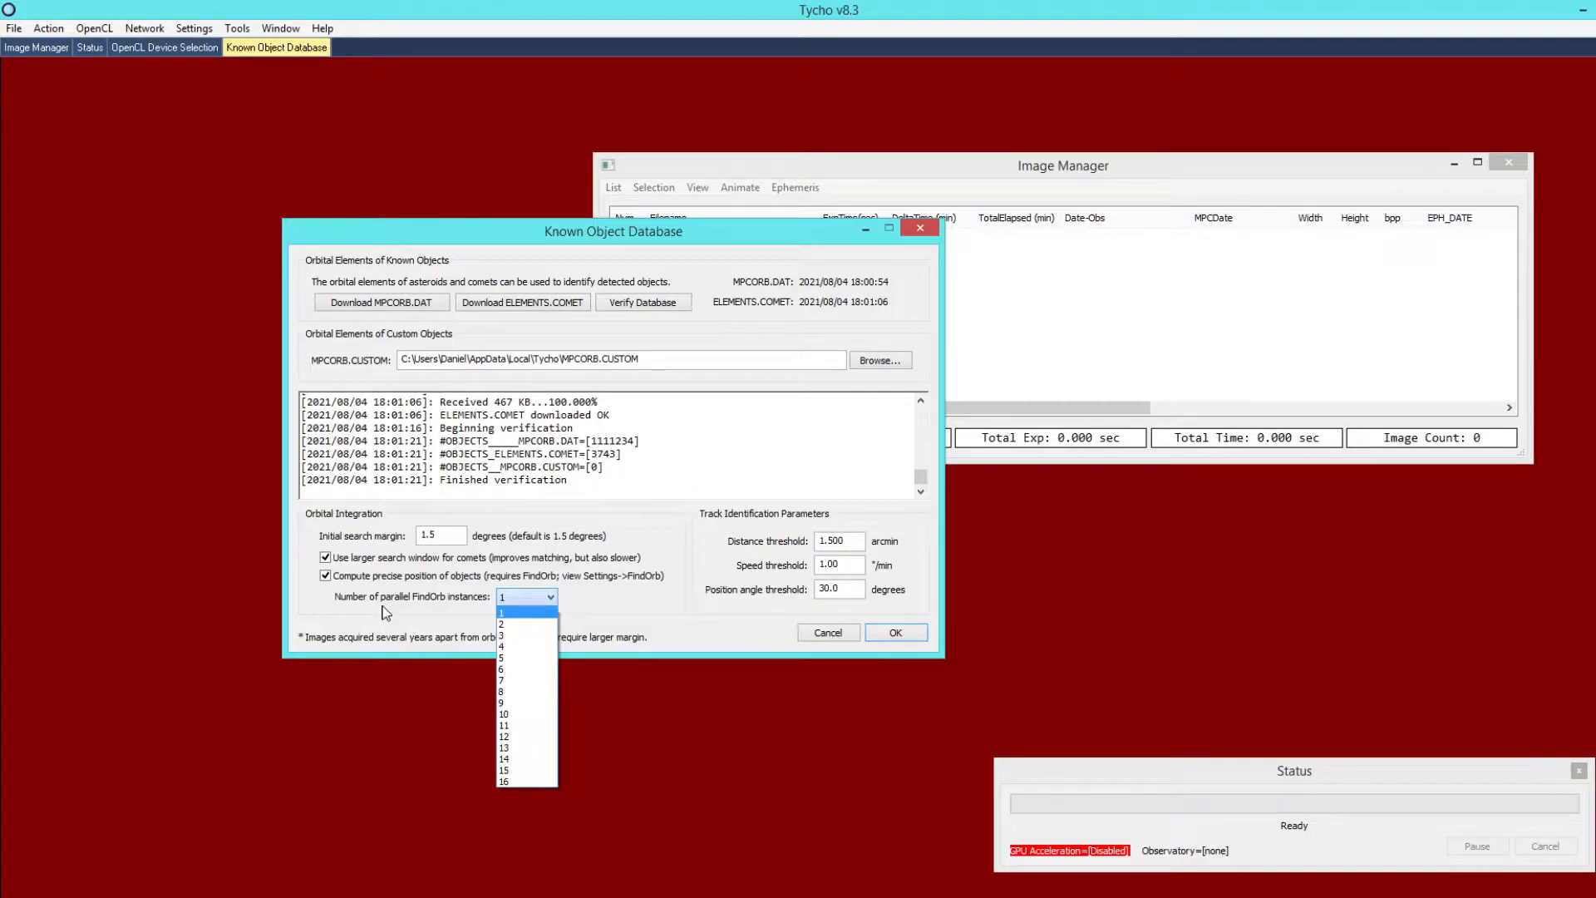
{"action": "left_click", "coordinate": [514, 670]}
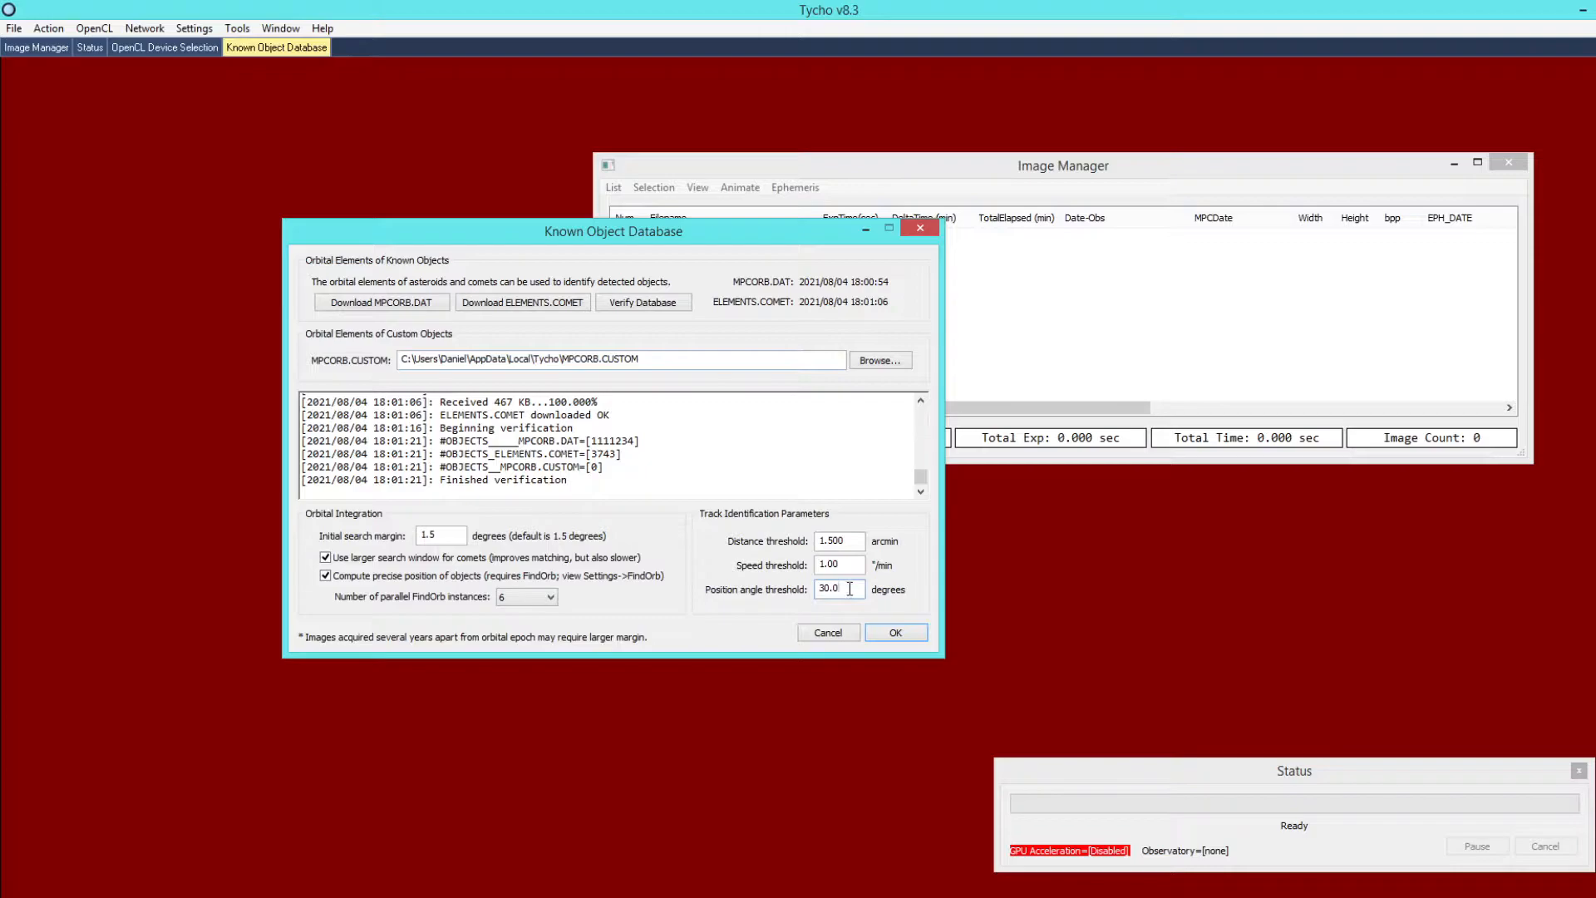
{"action": "left_click", "coordinate": [894, 633]}
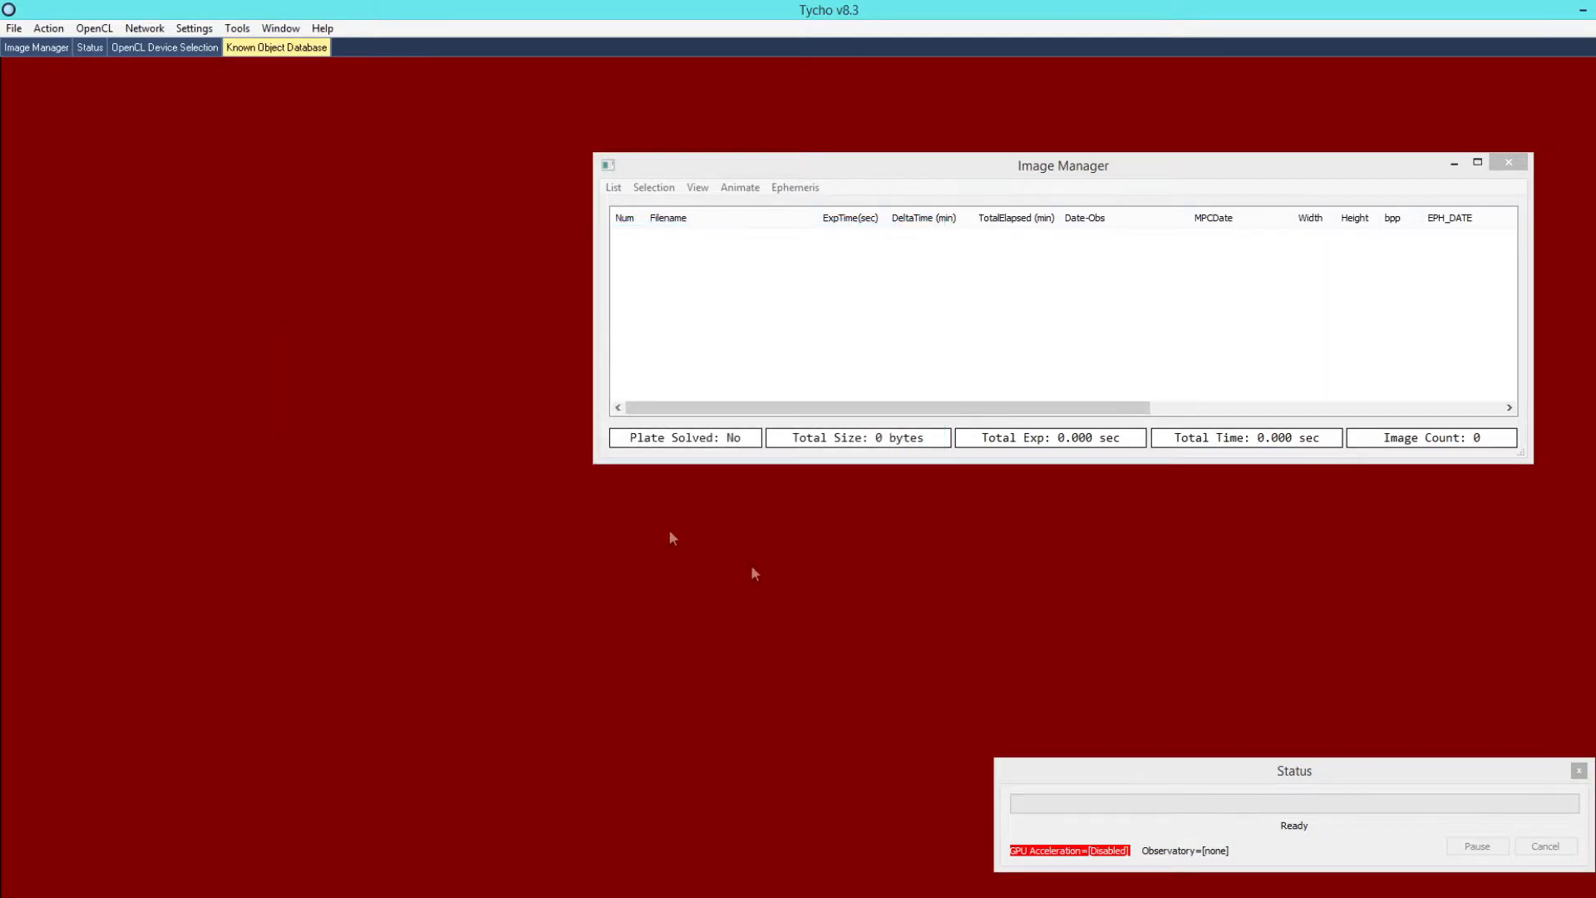
- Open the Star Catalog settings and review the servers available for online VizieR access
{"action": "left_click", "coordinate": [207, 30]}
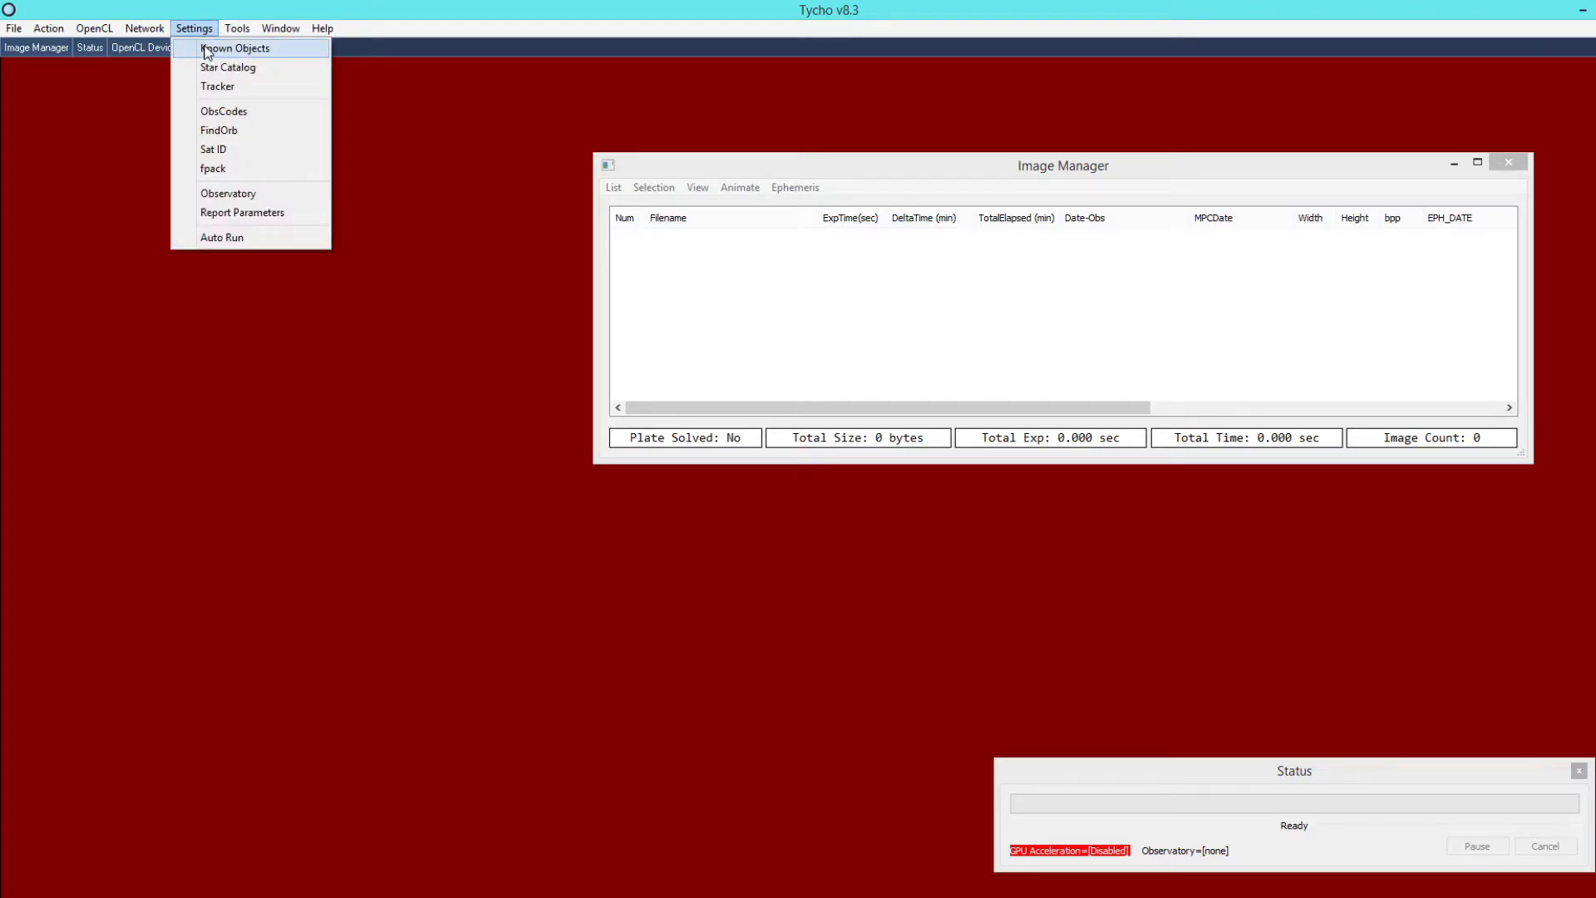
{"action": "left_click", "coordinate": [254, 70]}
{"action": "left_click_drag", "start_coordinate": [254, 50], "coordinate": [586, 310]}
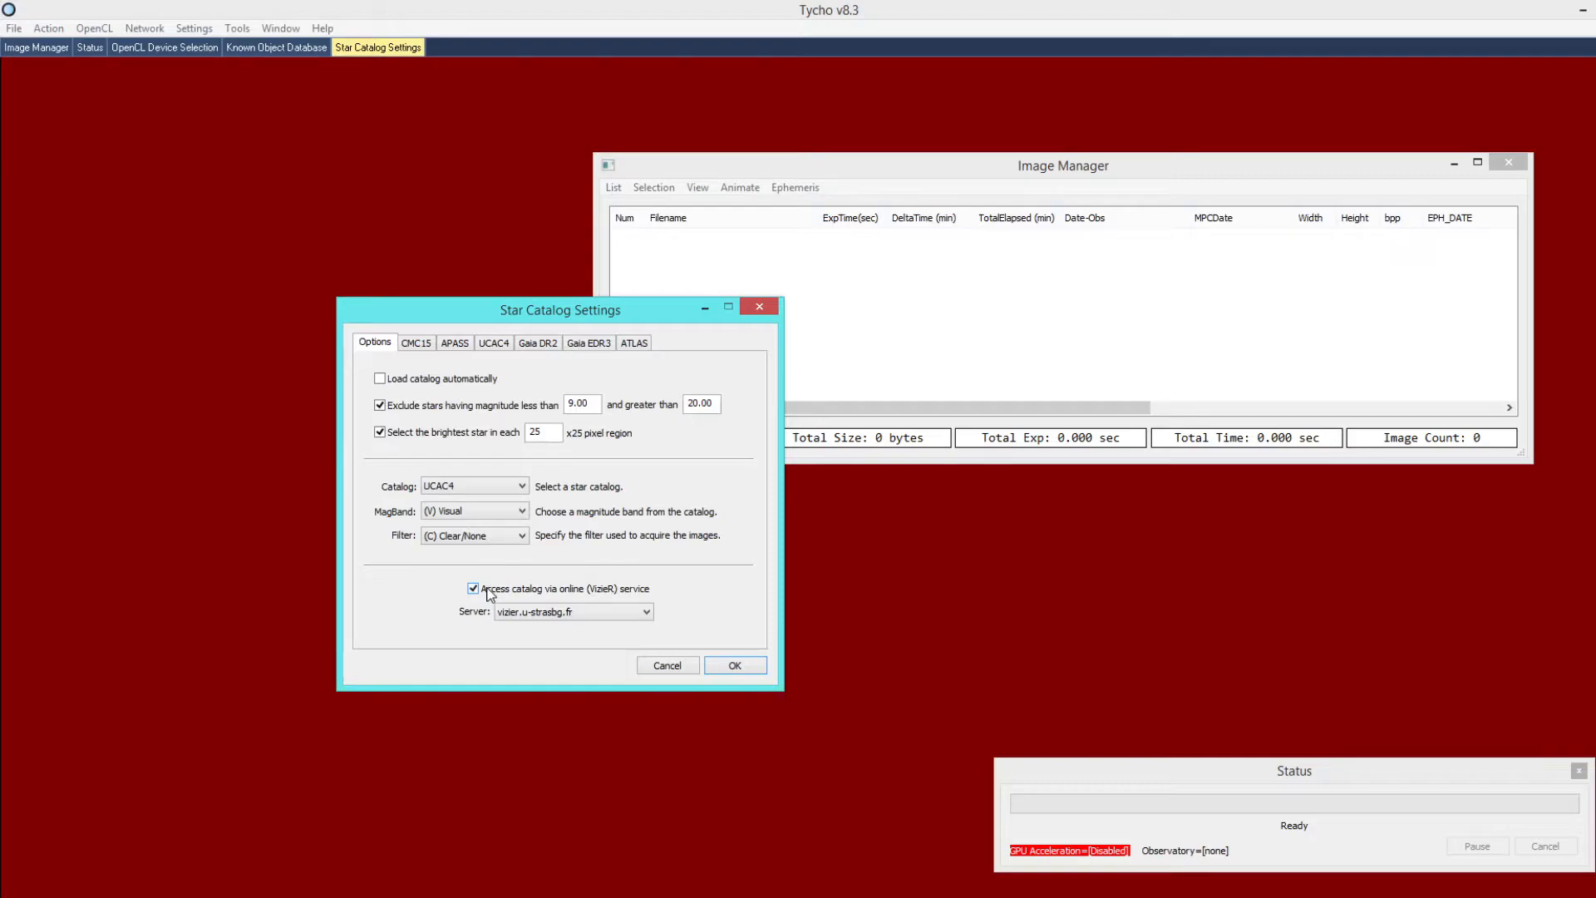
{"action": "left_click", "coordinate": [546, 613]}
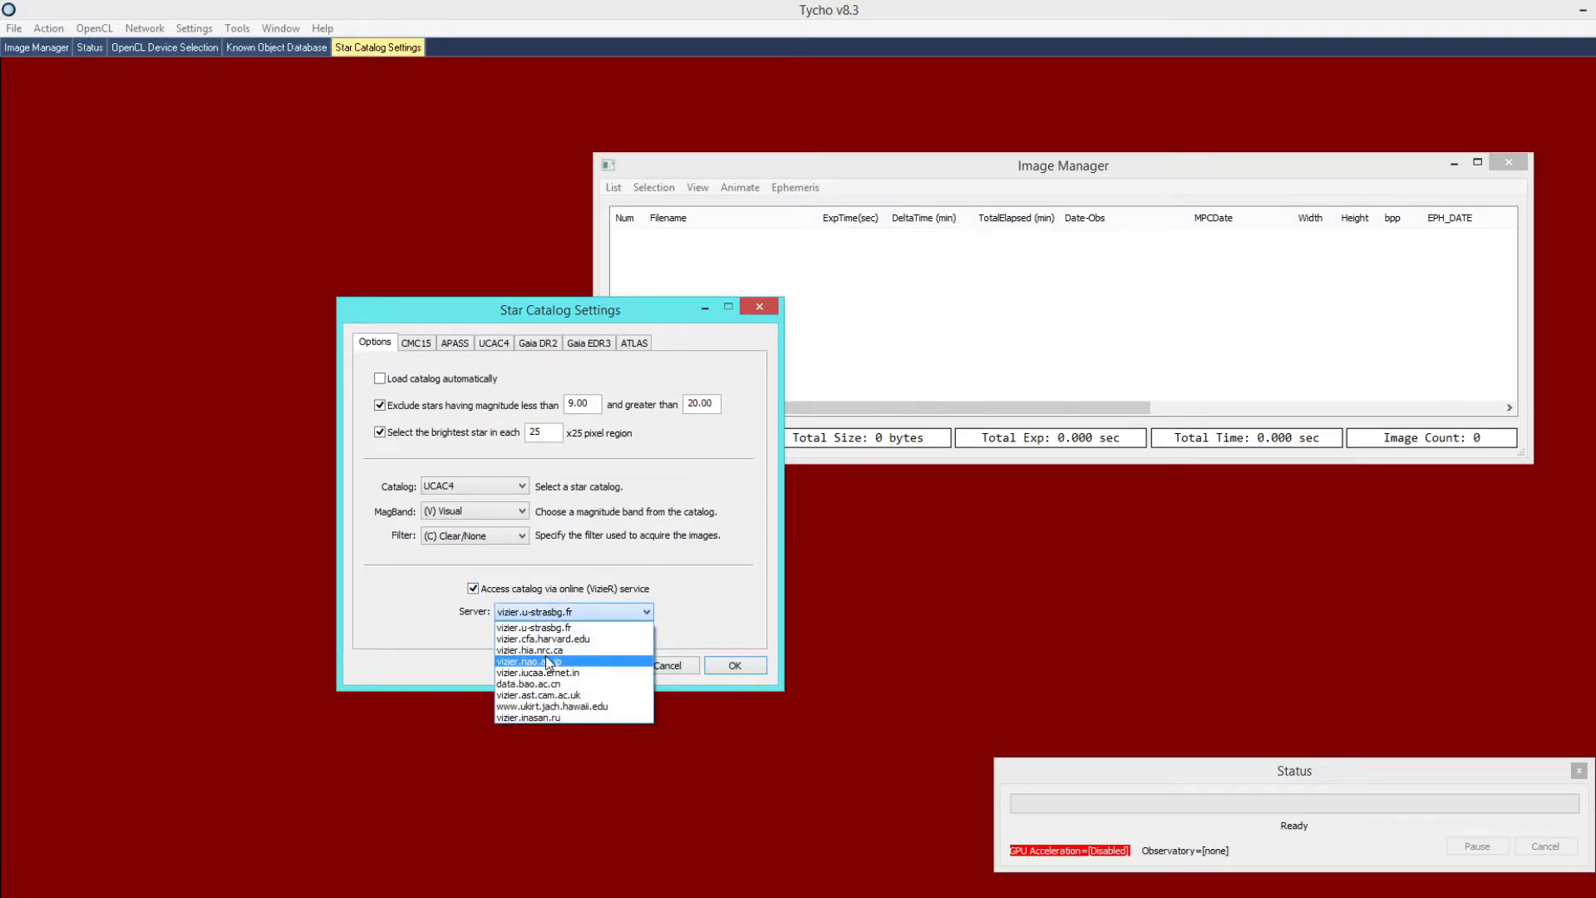
{"action": "left_click", "coordinate": [445, 620]}
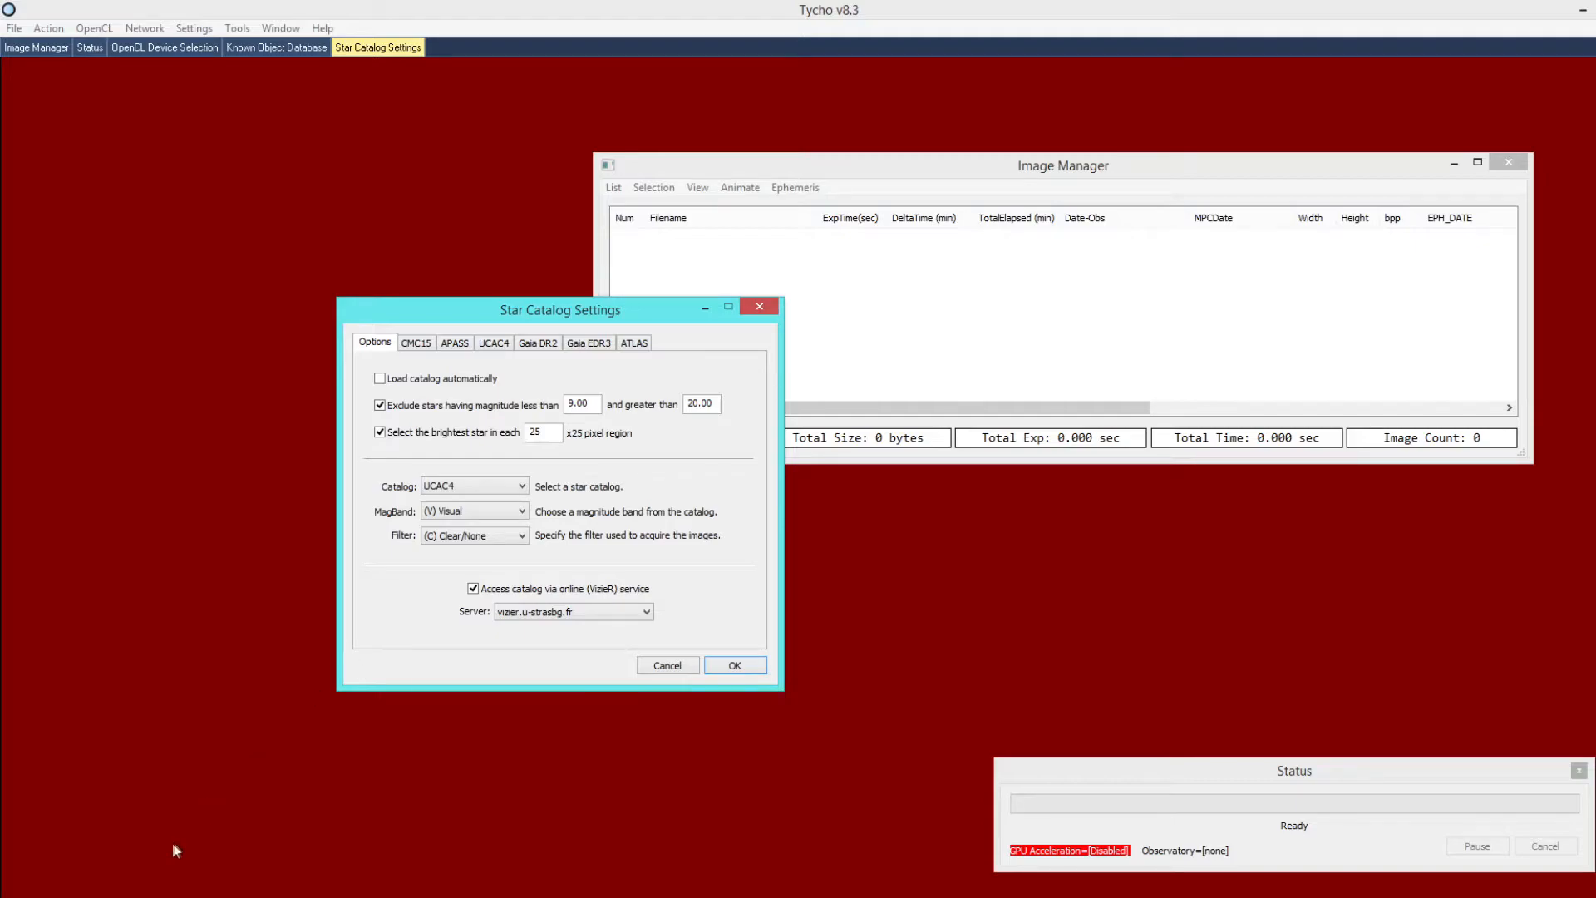
- Switch to the Tycho download page in the browser and look over the catalogs for offline use
{"action": "left_click", "coordinate": [170, 896]}
{"action": "left_click", "coordinate": [287, 891]}
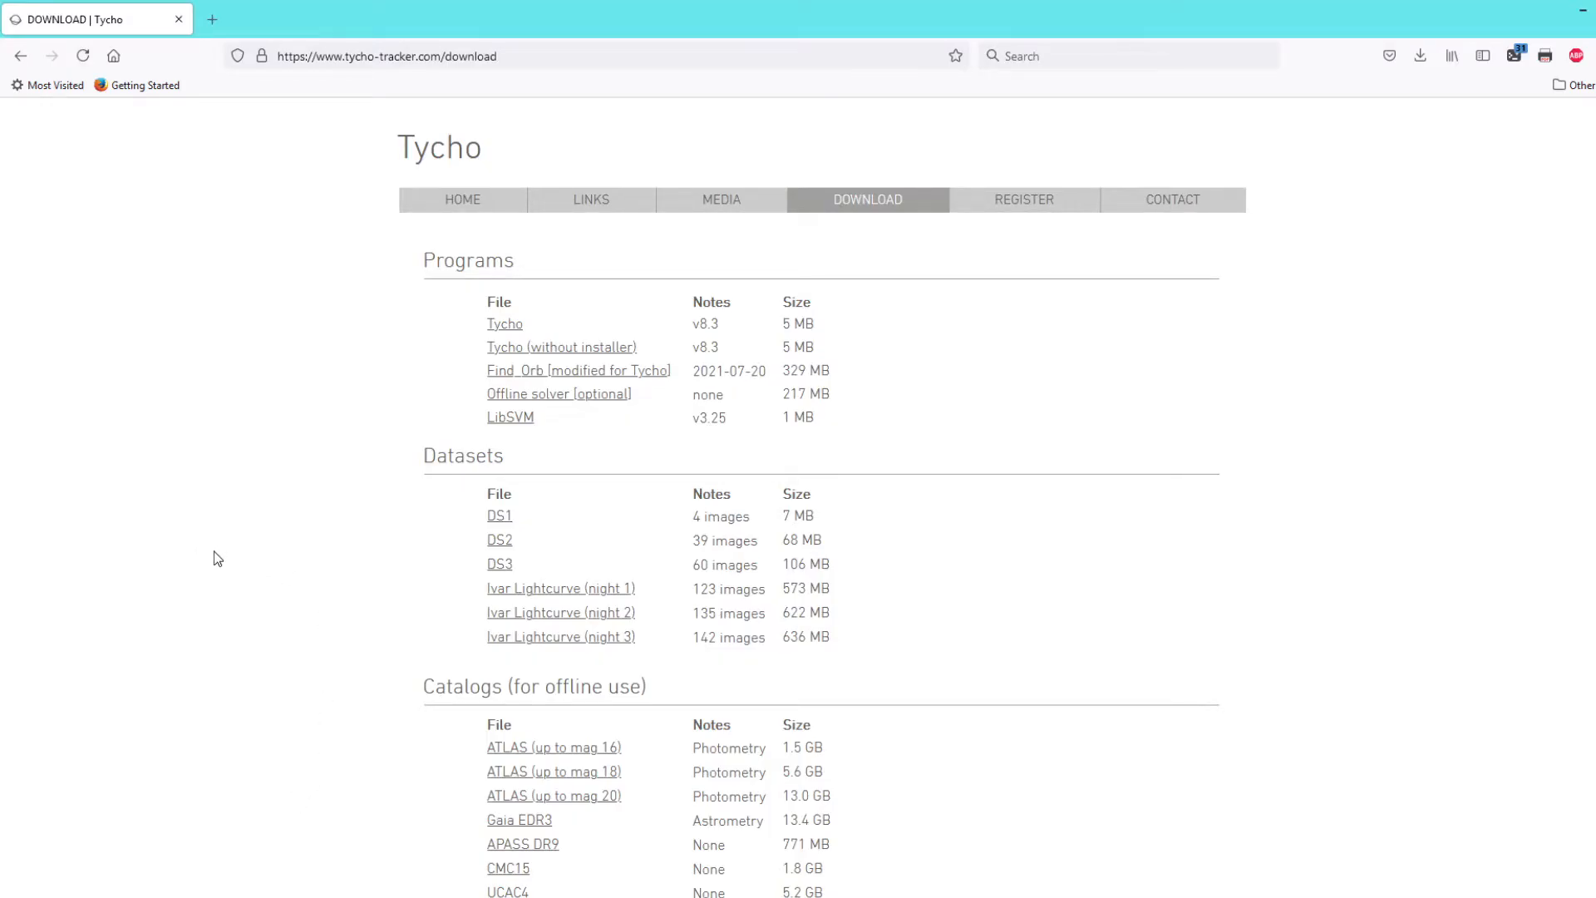
{"action": "scroll", "coordinate": [215, 556], "scroll_direction": "down", "scroll_amount": 3}
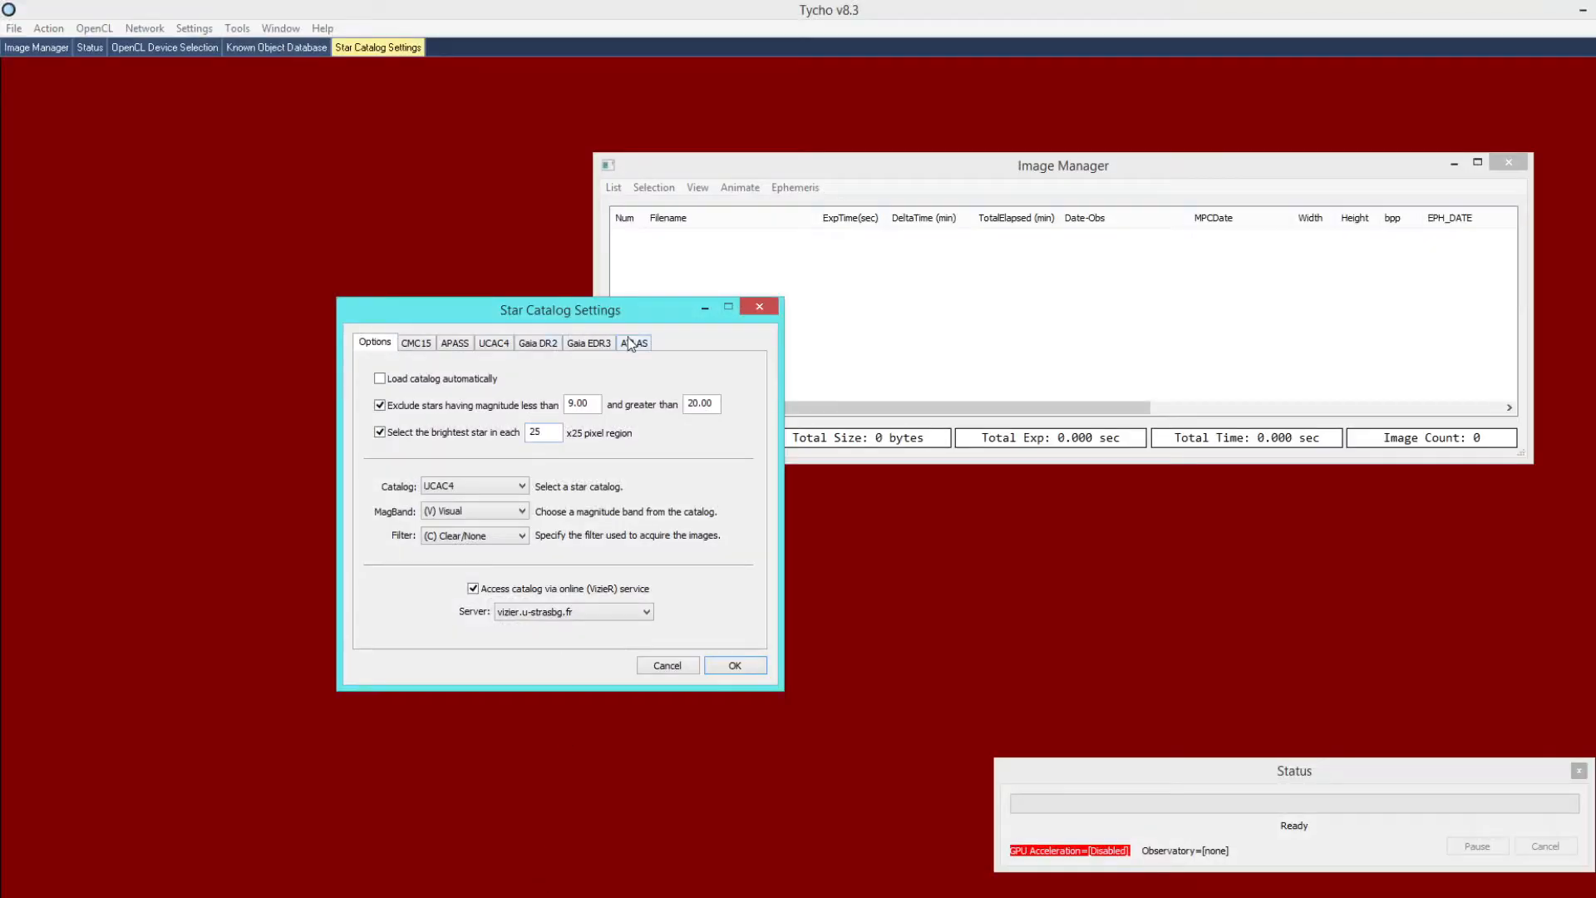
- Read the ATLAS catalog description in Tycho and check the size of its mag 20 download on the web page
{"action": "left_click", "coordinate": [634, 341]}
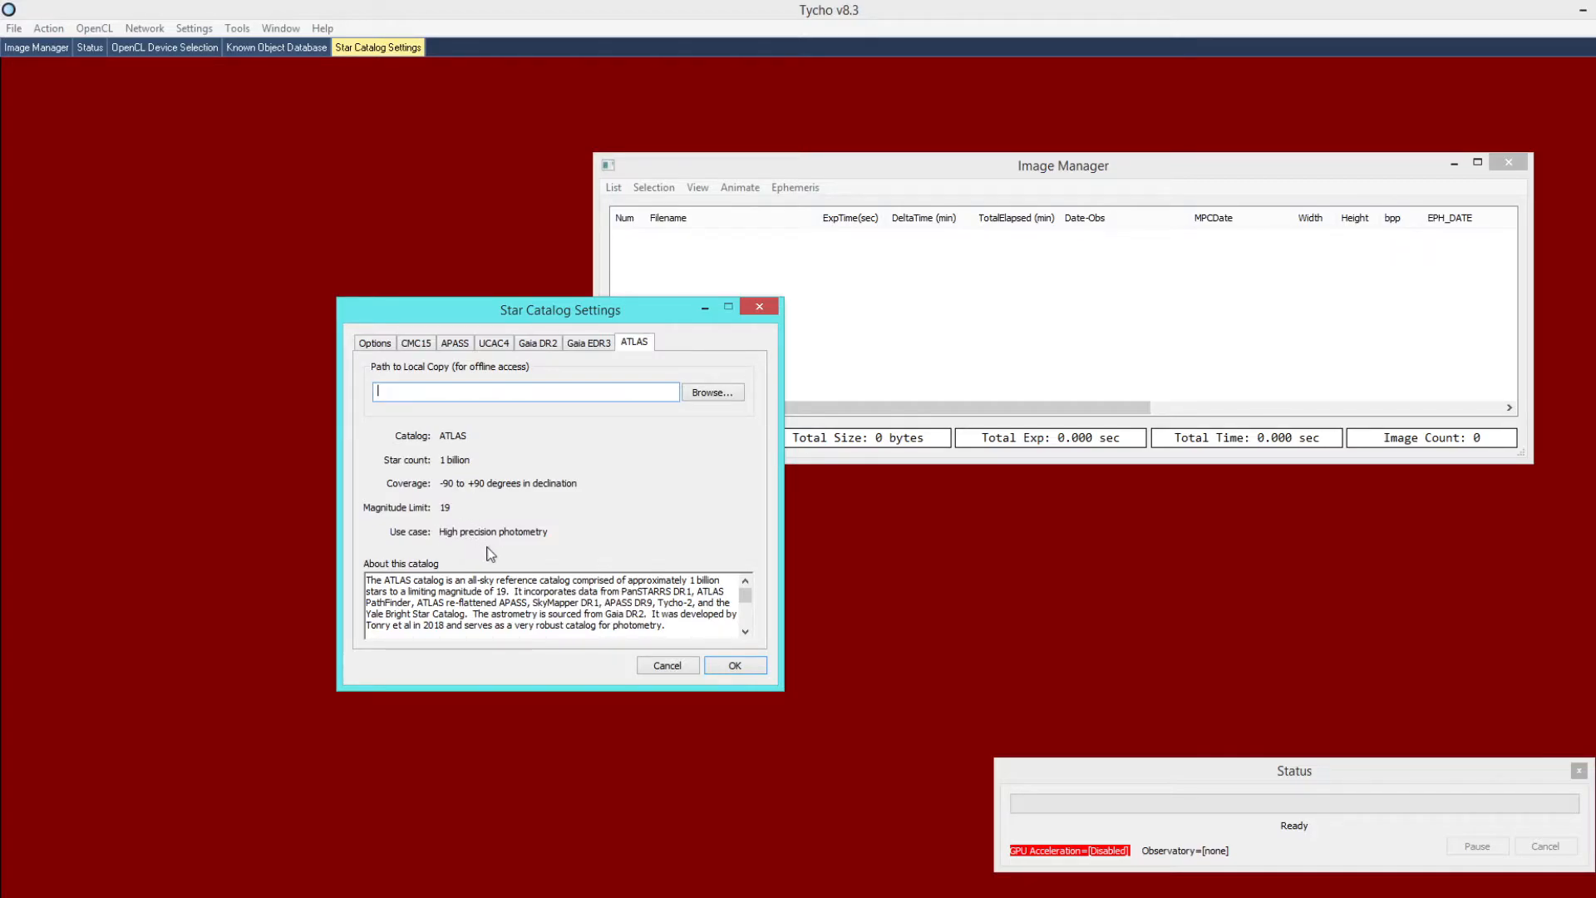
{"action": "left_click_drag", "start_coordinate": [745, 596], "coordinate": [744, 606]}
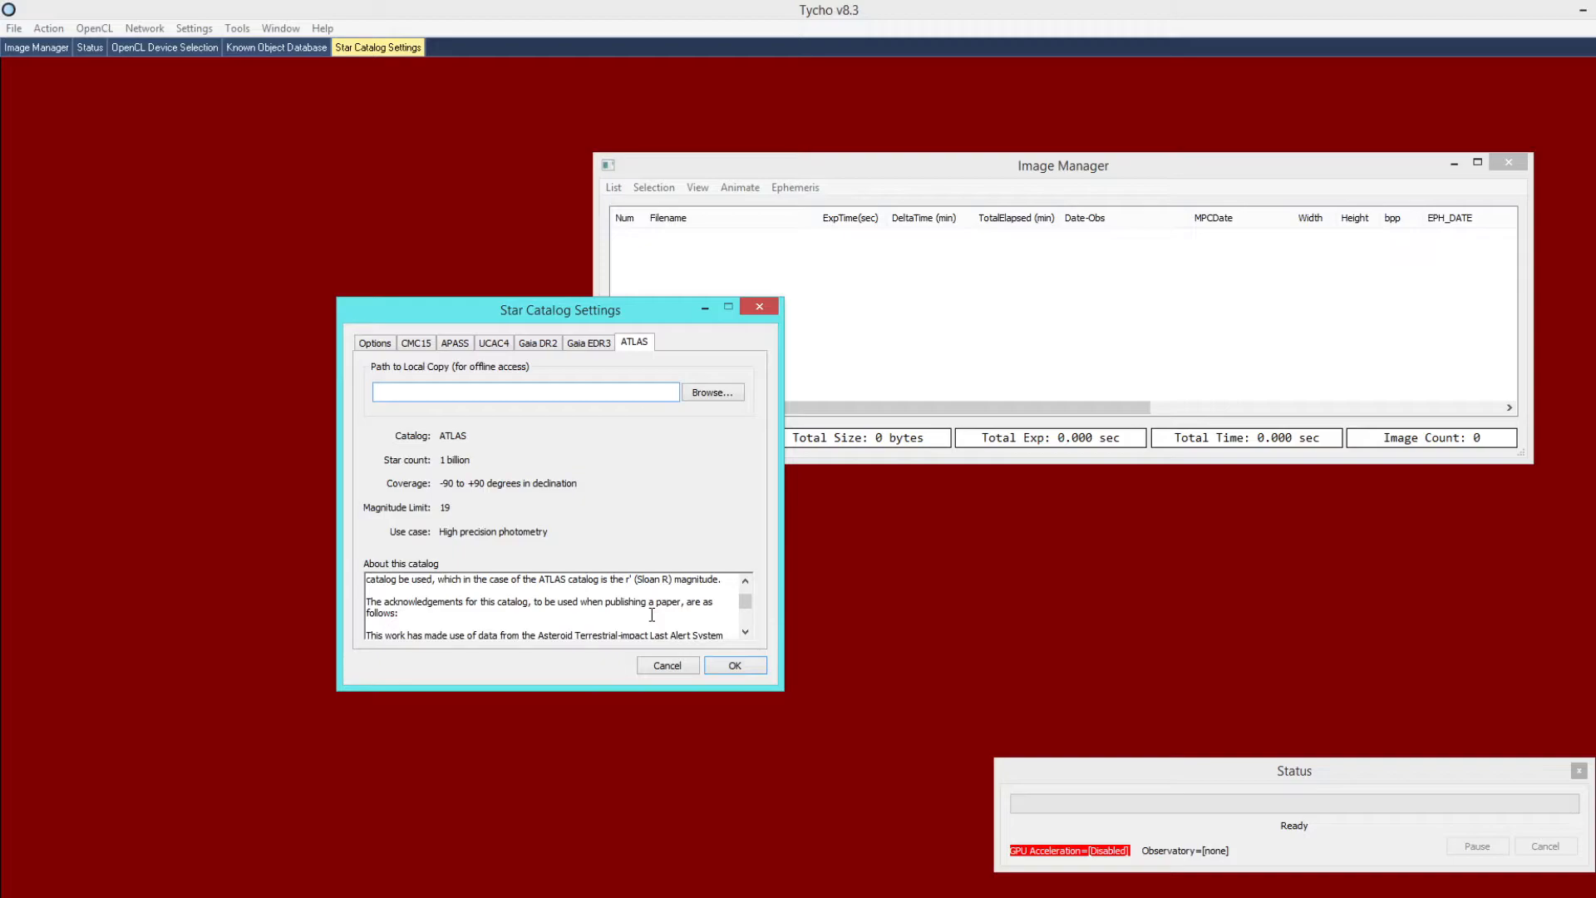
{"action": "scroll", "coordinate": [645, 618], "scroll_direction": "up", "scroll_amount": 1}
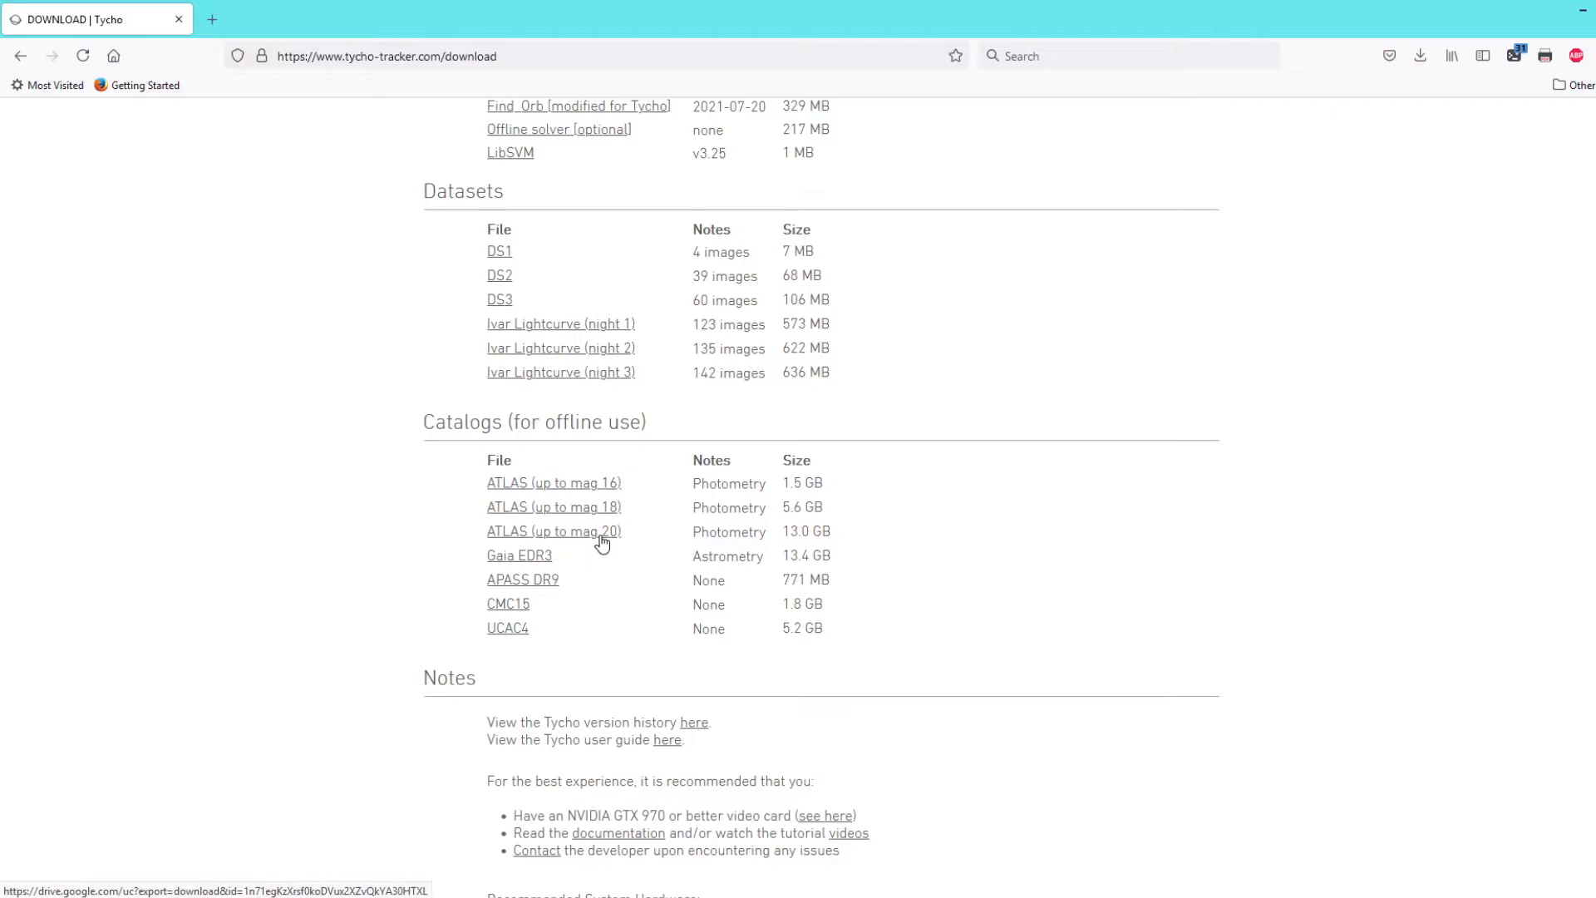
{"action": "left_click_drag", "start_coordinate": [835, 538], "coordinate": [784, 542]}
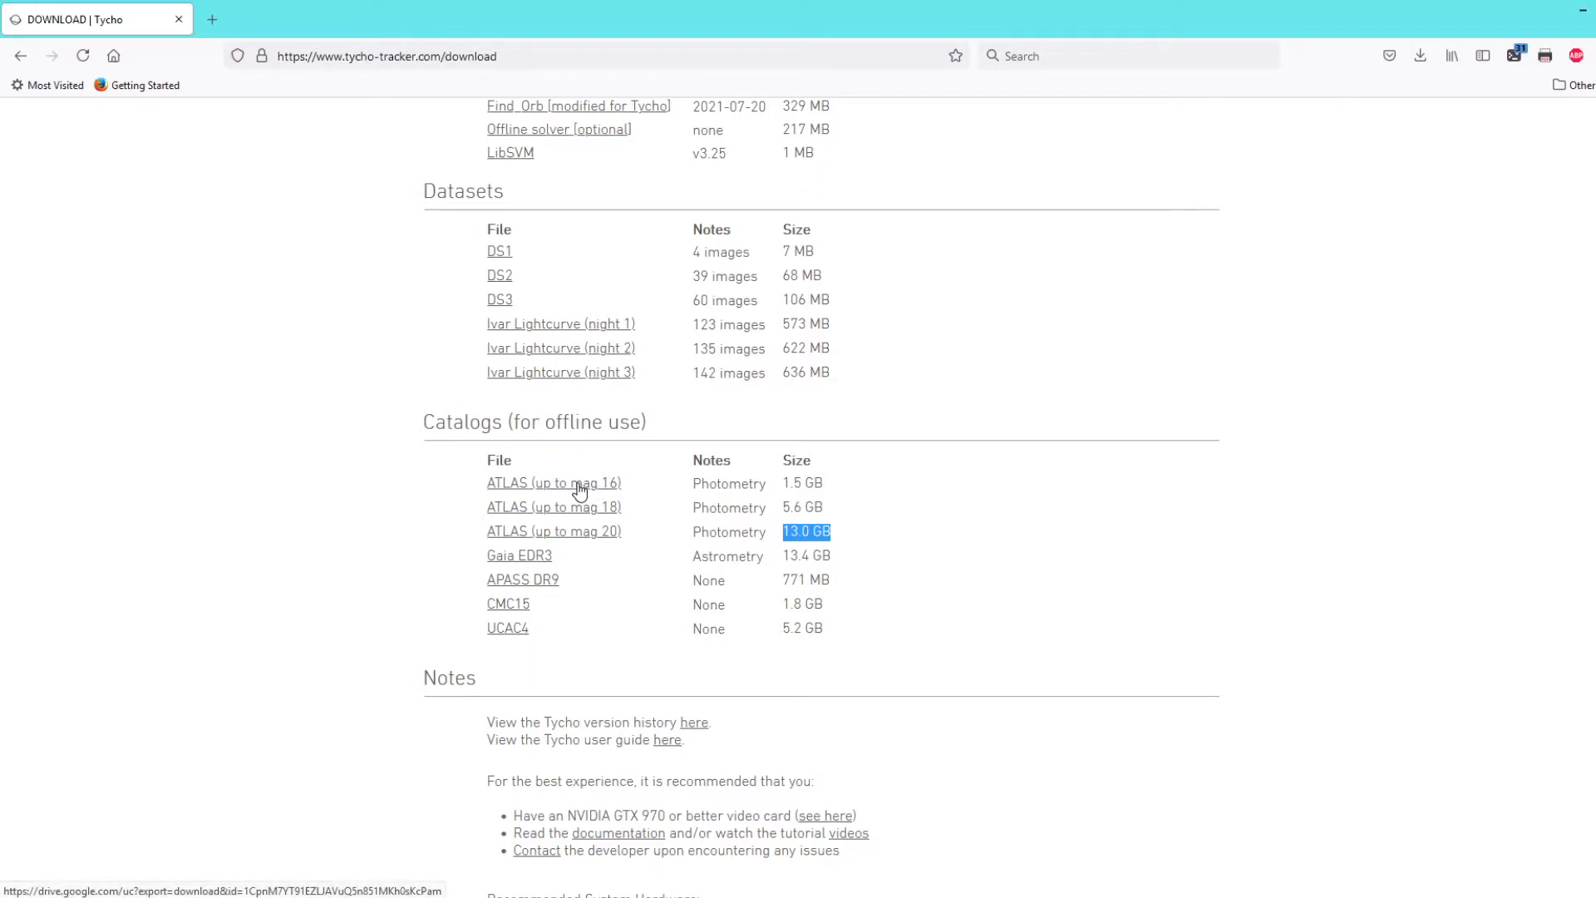
{"action": "left_click", "coordinate": [146, 568]}
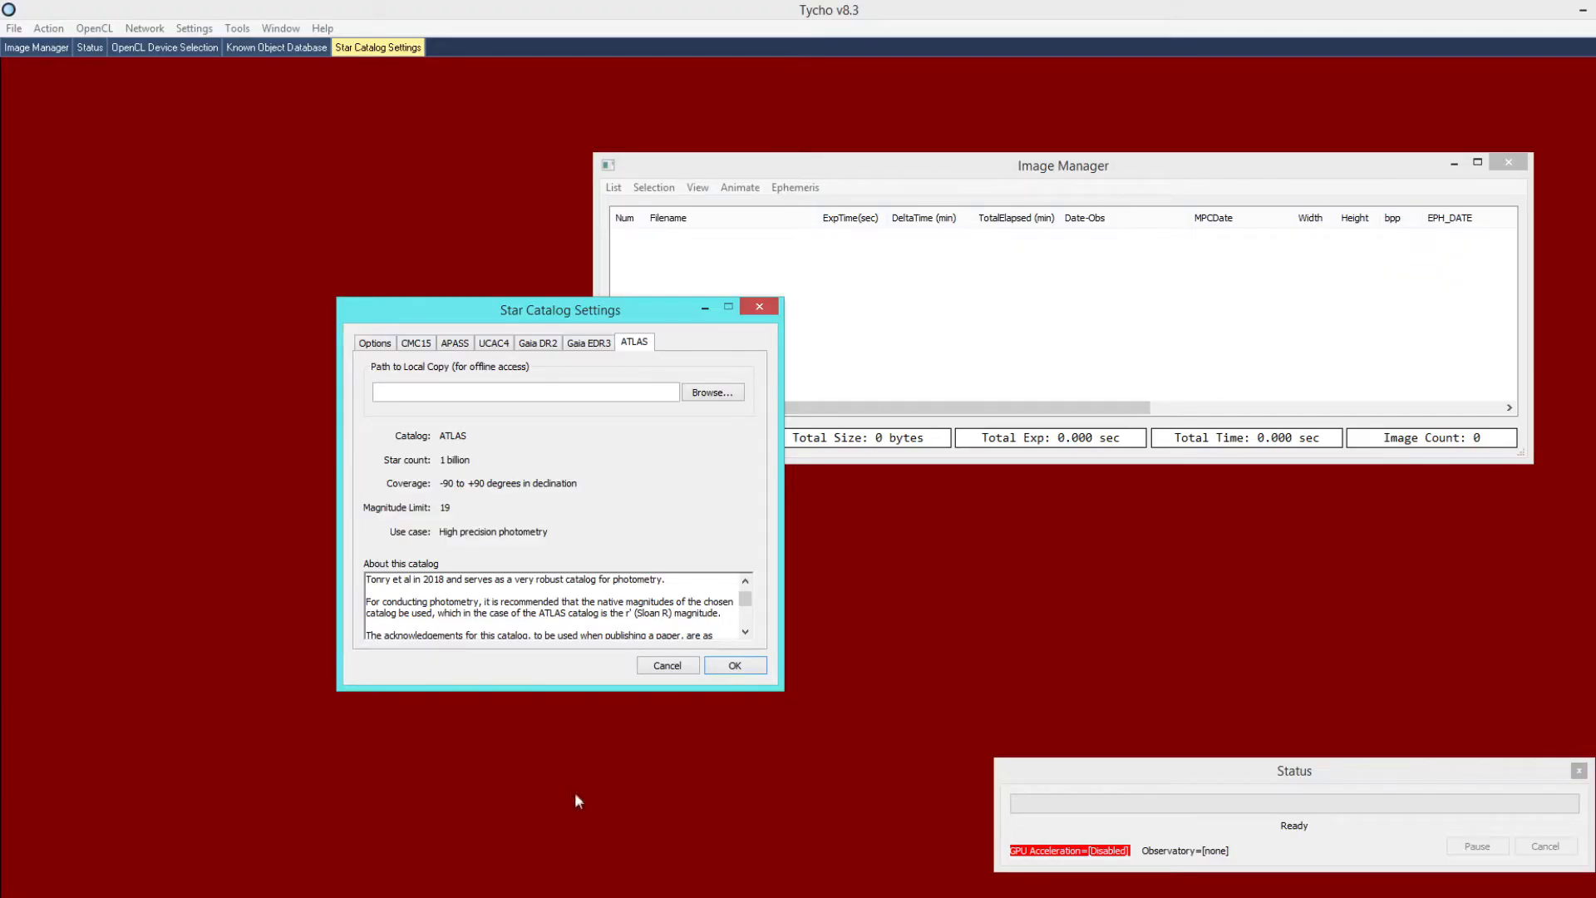
- Examine the catalog_atlas_mag_20 folder in File Explorer and enter its path as the local copy of the ATLAS catalog
{"action": "left_click", "coordinate": [474, 391]}
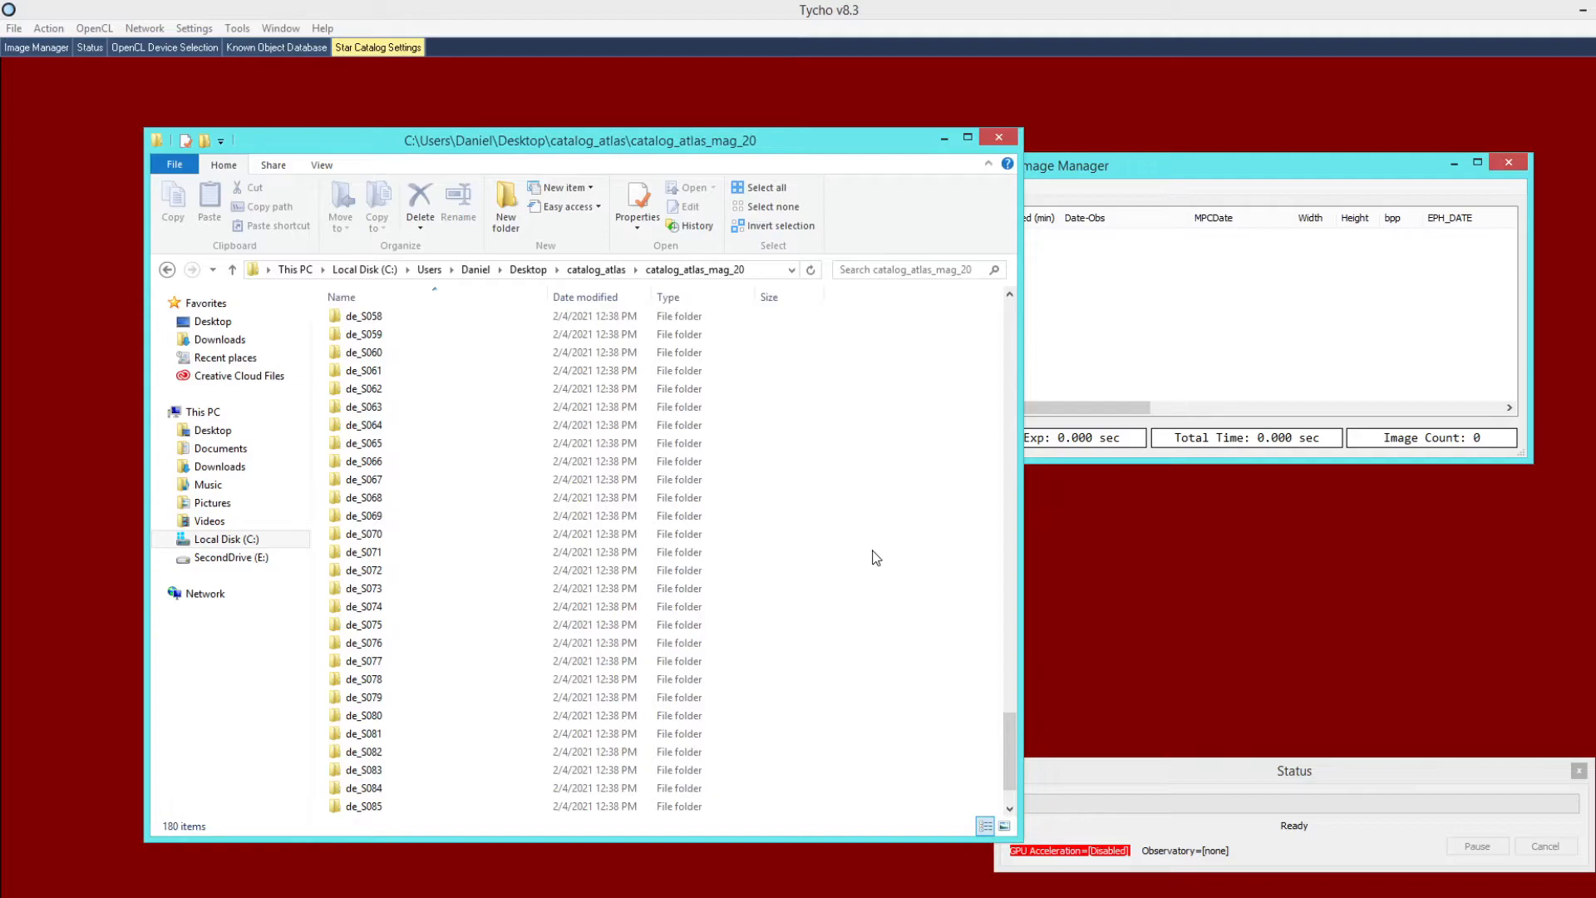
{"action": "left_click_drag", "start_coordinate": [1009, 748], "coordinate": [920, 370]}
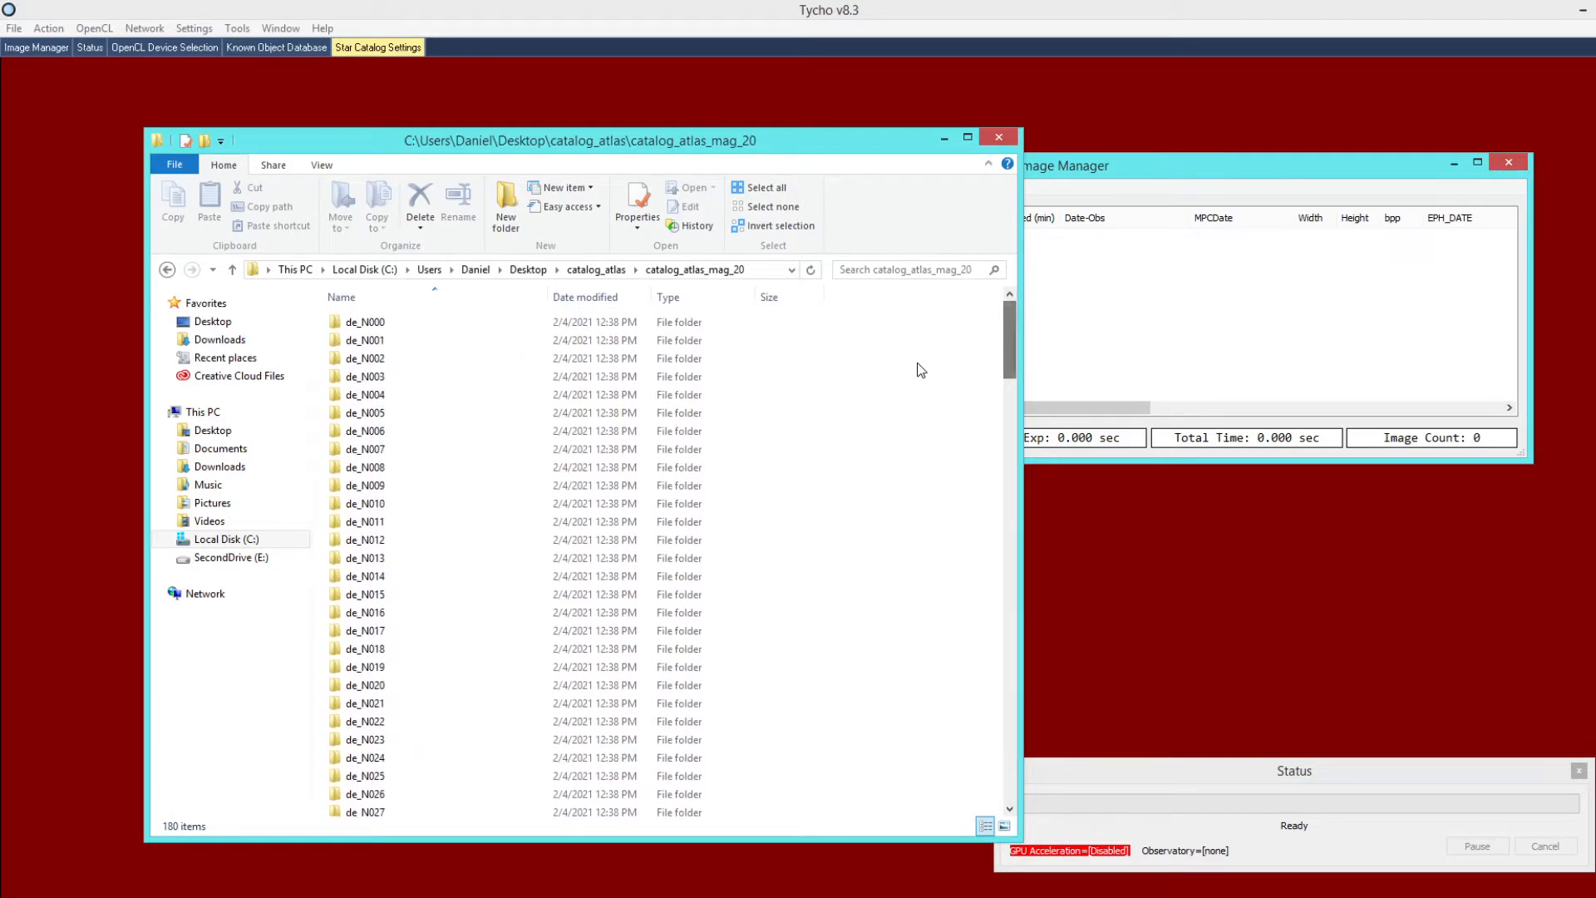
{"action": "left_click", "coordinate": [766, 268]}
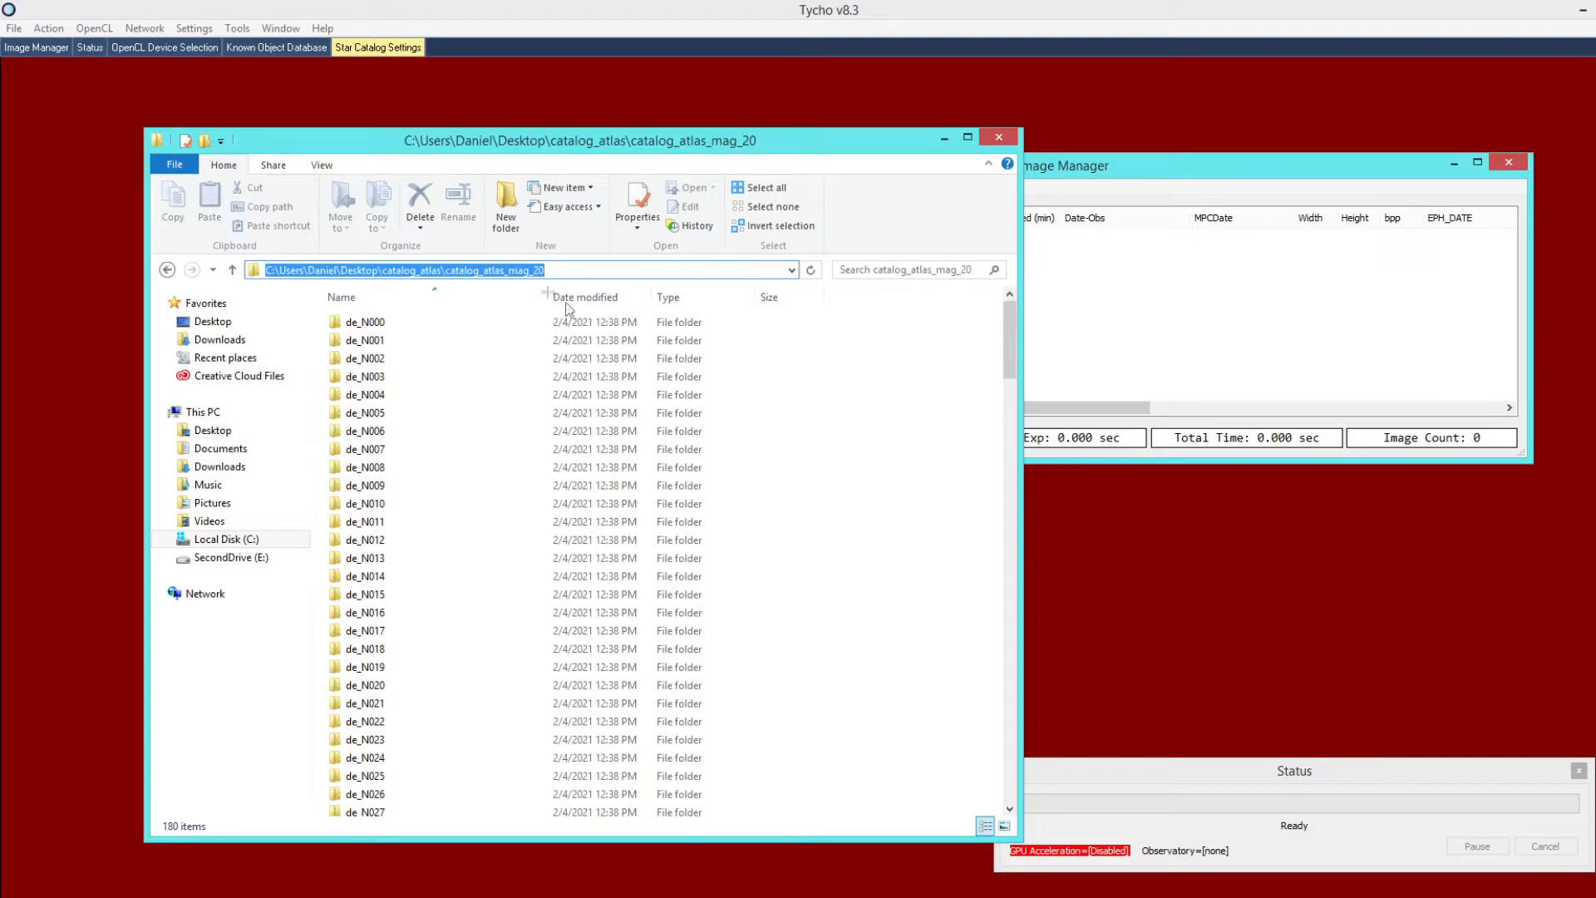
{"action": "left_click", "coordinate": [905, 384]}
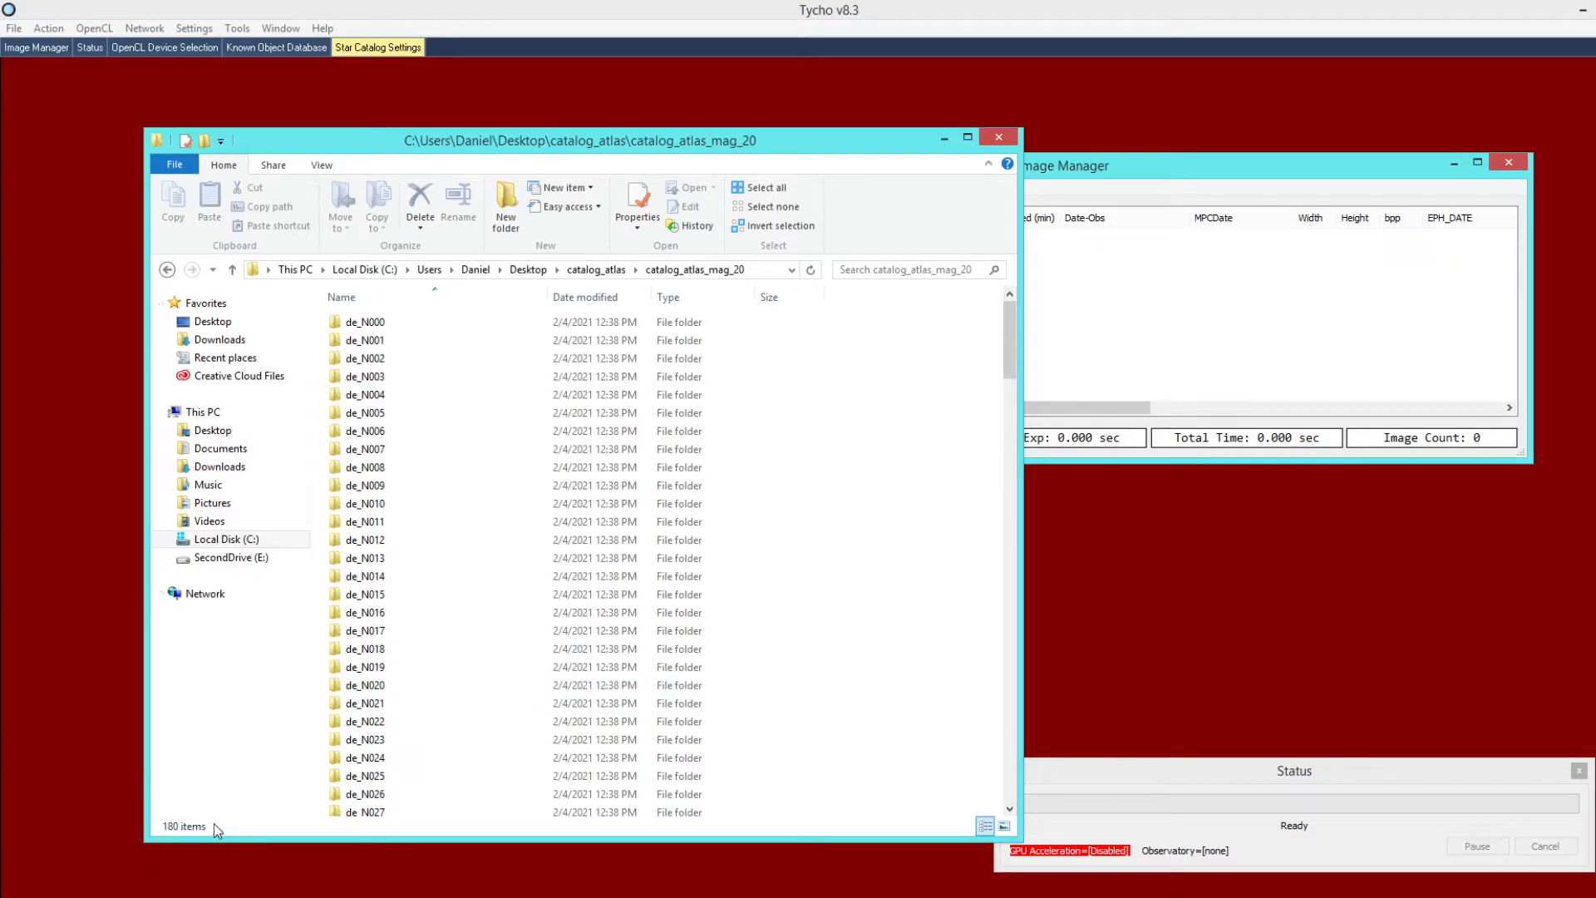
{"action": "left_click_drag", "start_coordinate": [1008, 345], "coordinate": [946, 786]}
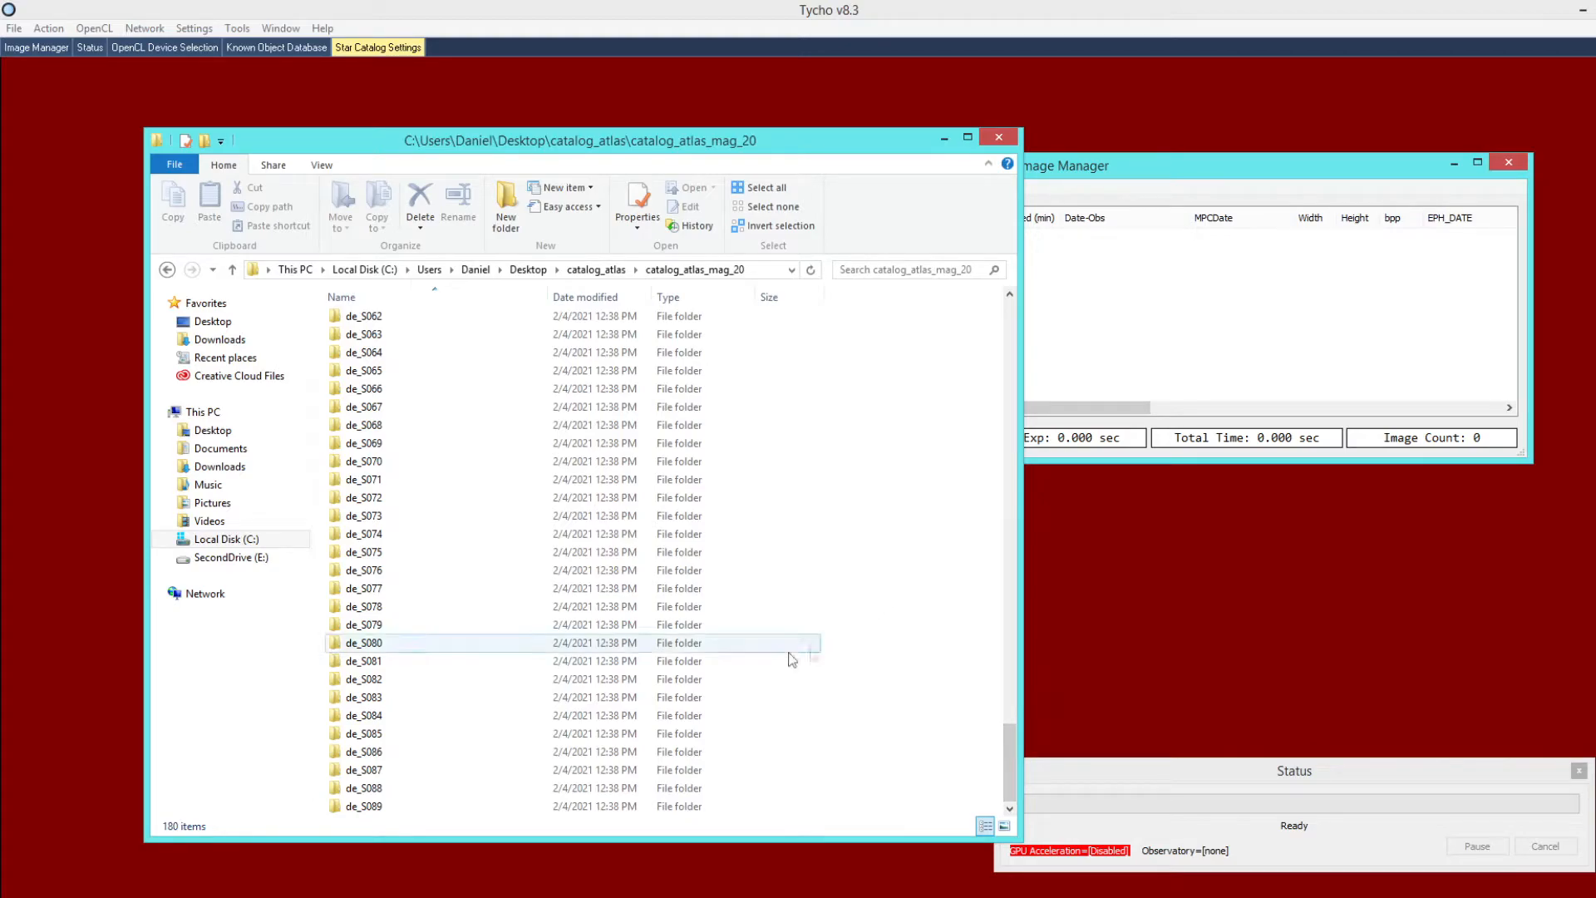
{"action": "left_click", "coordinate": [750, 271]}
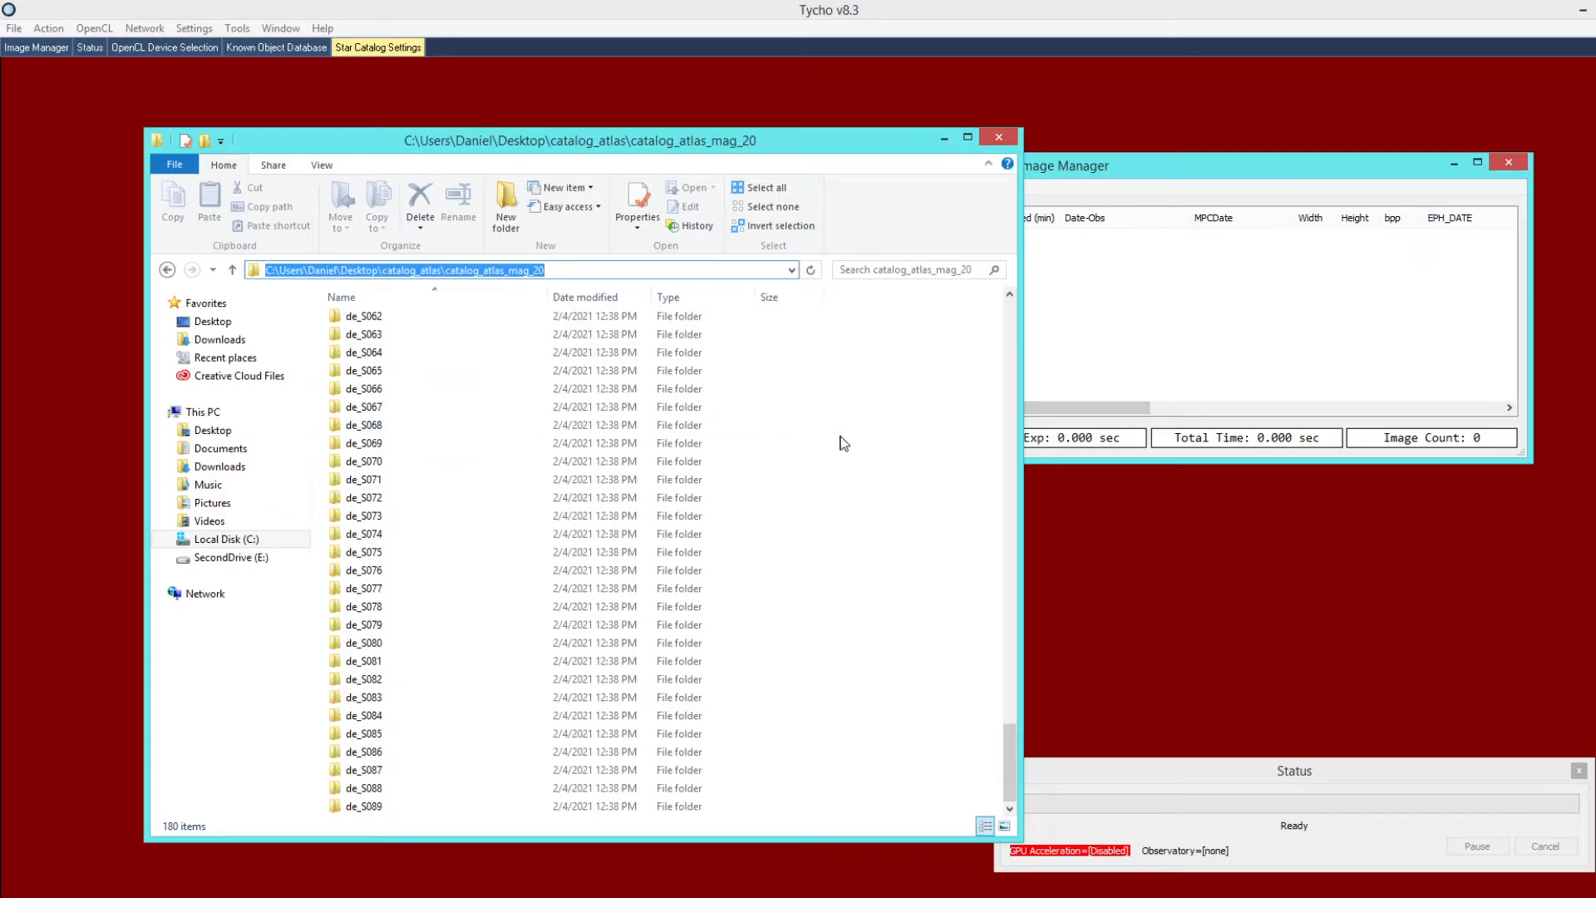
{"action": "left_click", "coordinate": [736, 100]}
{"action": "left_click_drag", "start_coordinate": [645, 391], "coordinate": [374, 392]}
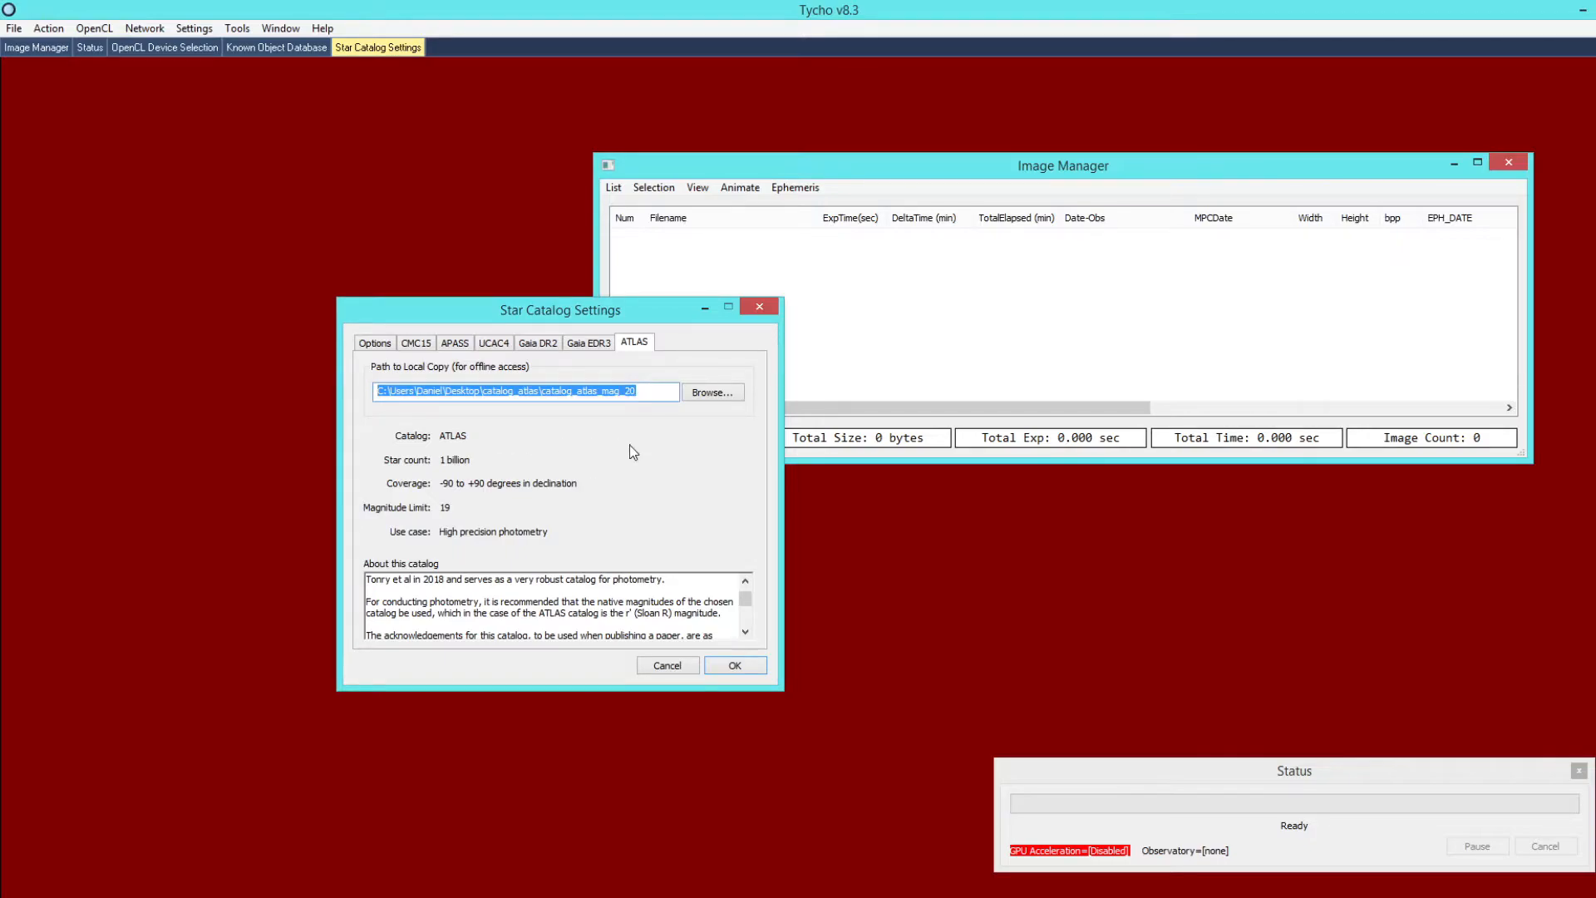
- Select ATLAS as the star catalog in the catalog options
{"action": "left_click", "coordinate": [374, 344]}
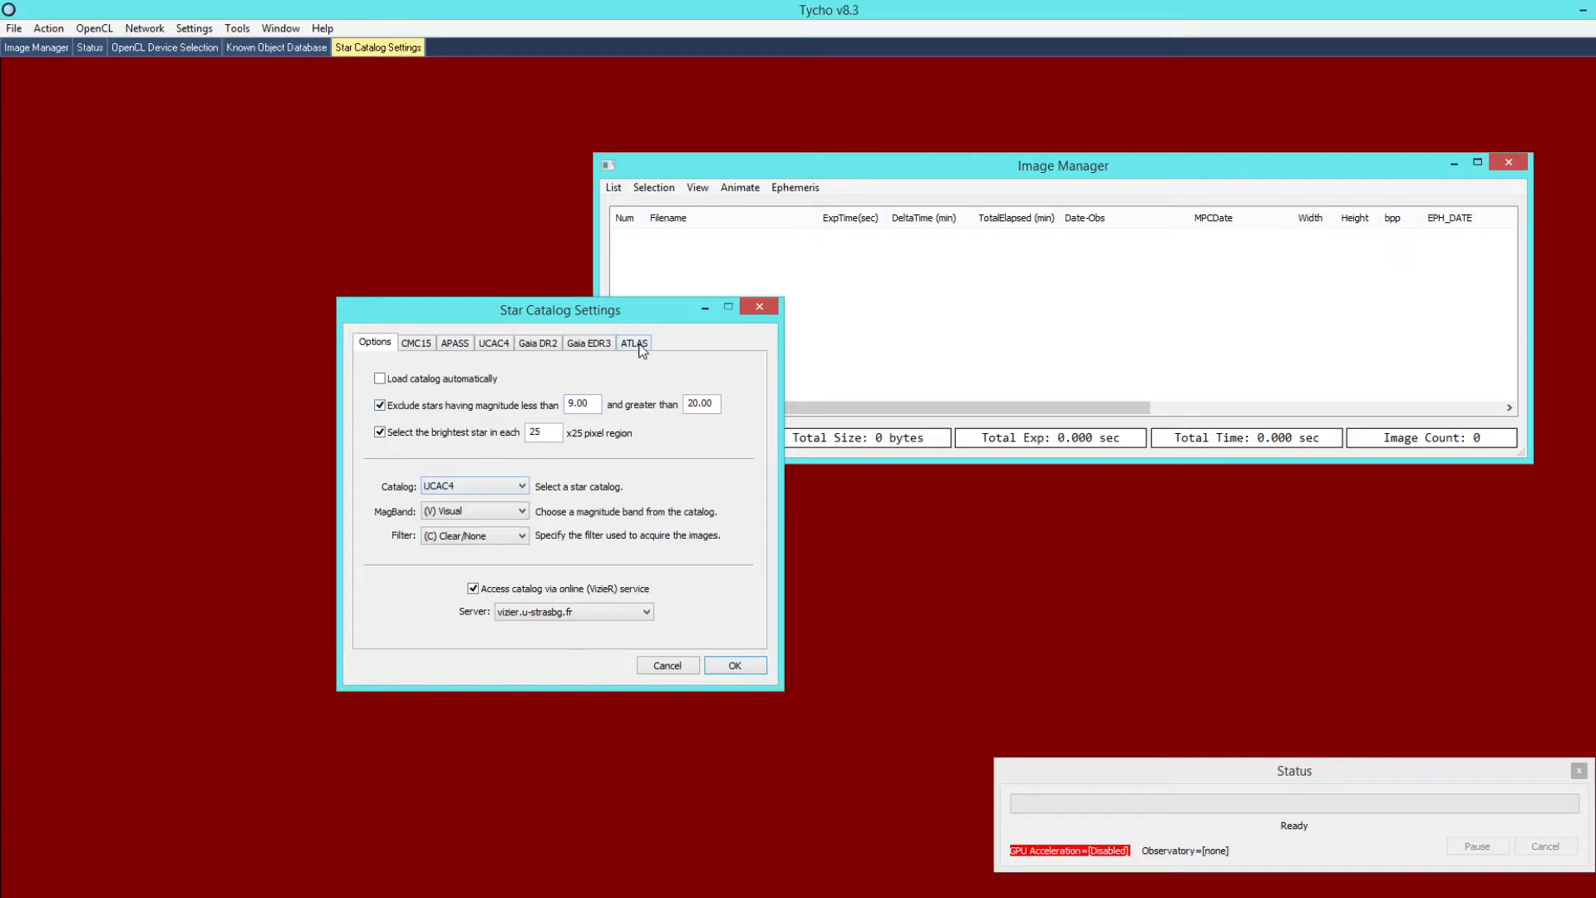
{"action": "left_click", "coordinate": [447, 490]}
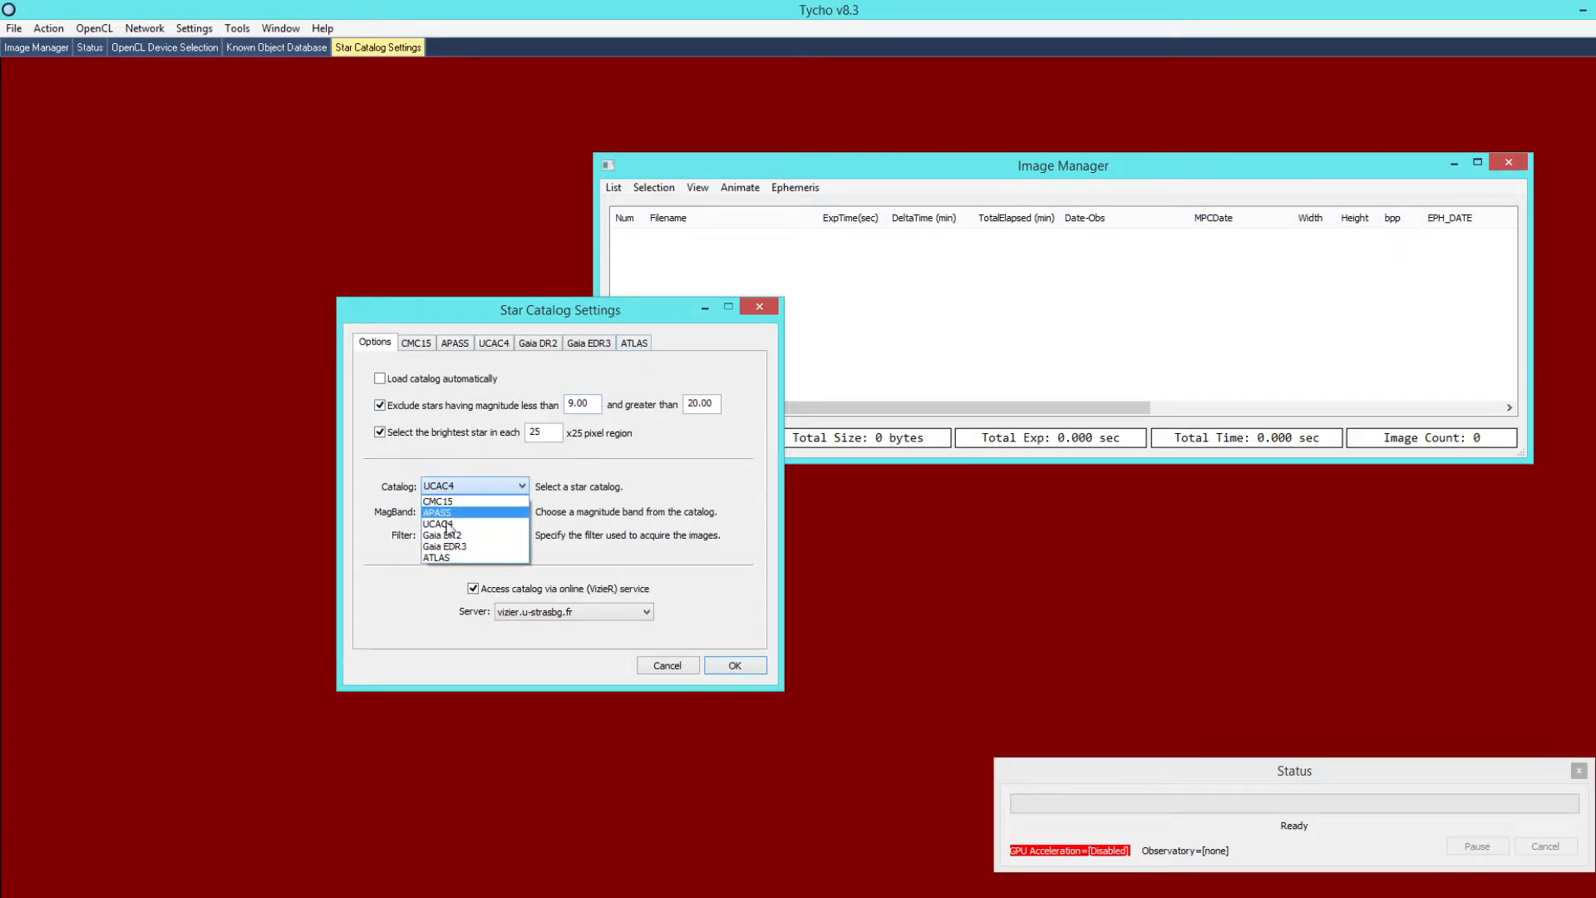
{"action": "left_click", "coordinate": [447, 556]}
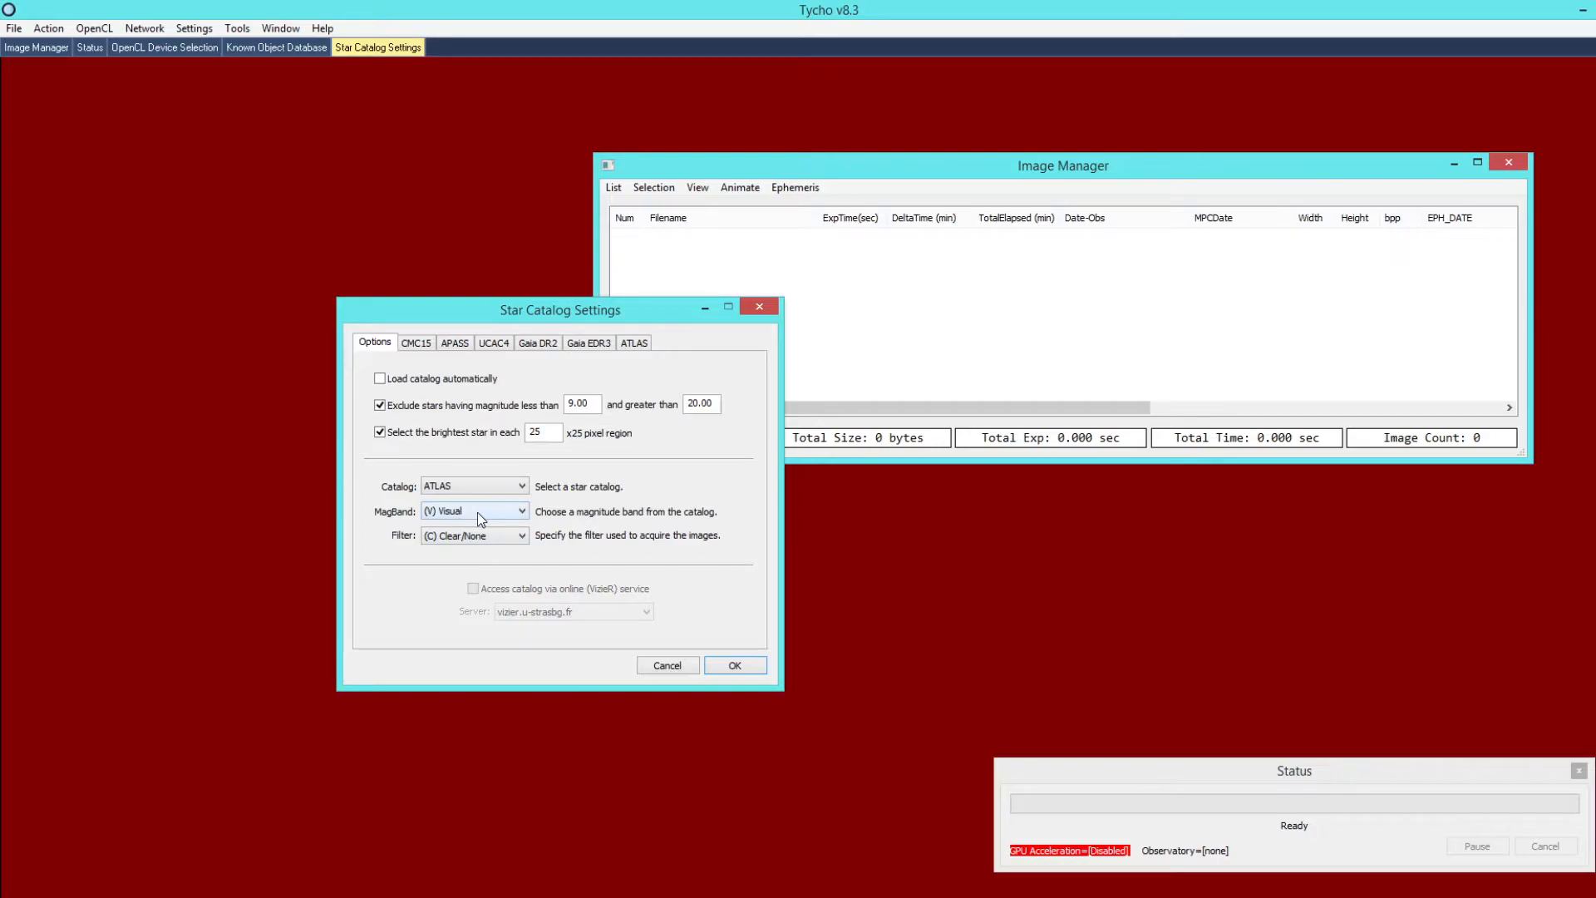
- Read which magnitude the ATLAS description recommends for photometry and set the magnitude band to (r) Sloan r
{"action": "left_click", "coordinate": [638, 346]}
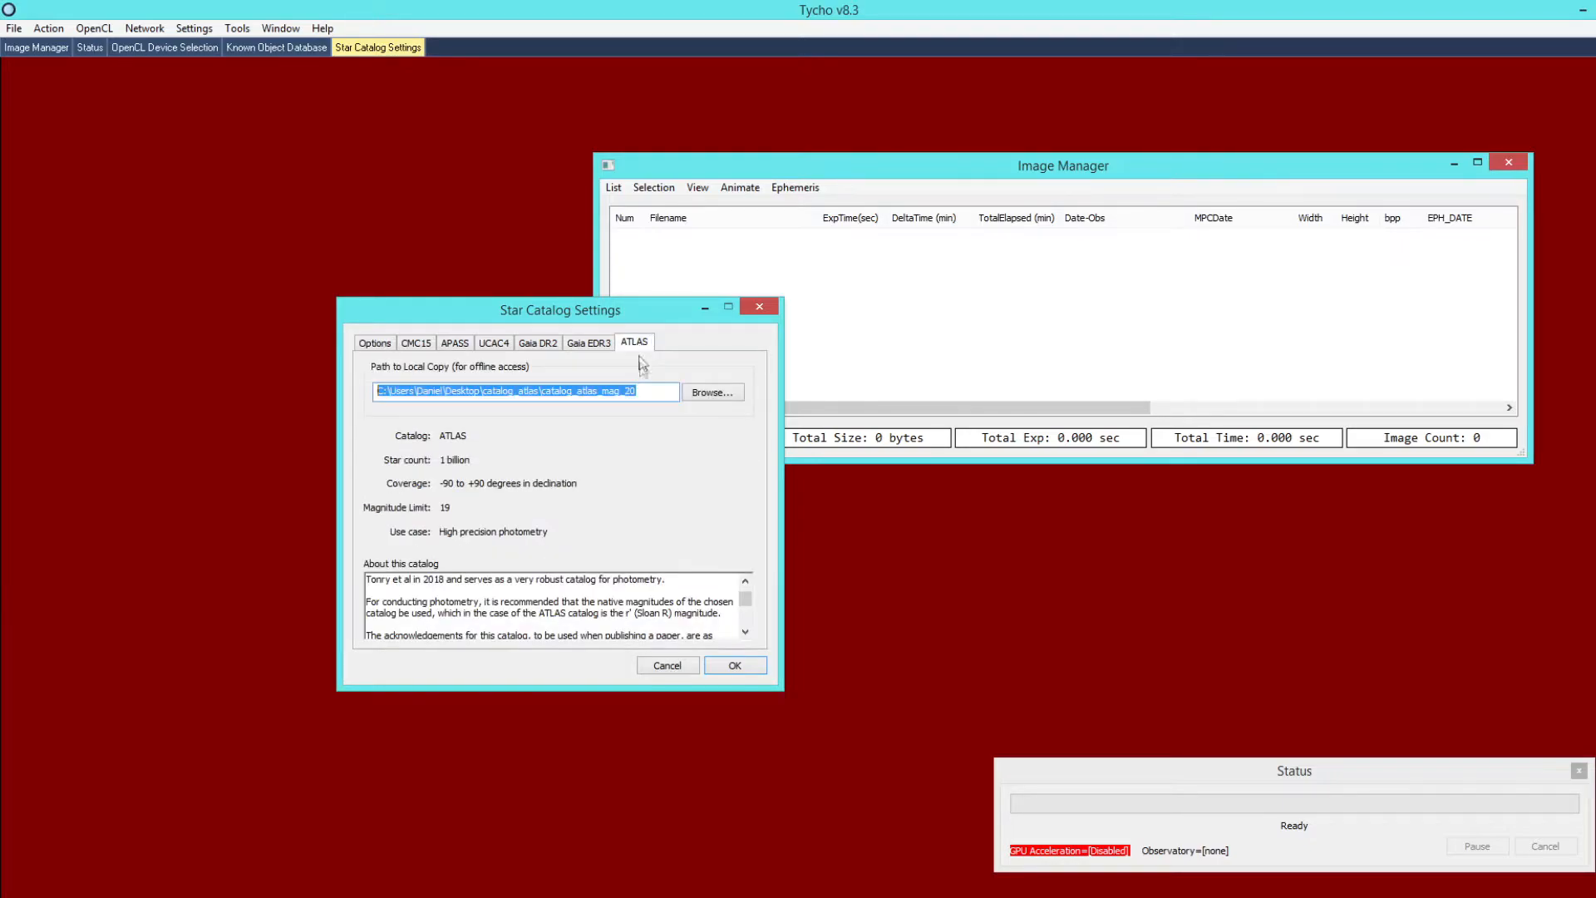
{"action": "left_click", "coordinate": [714, 611]}
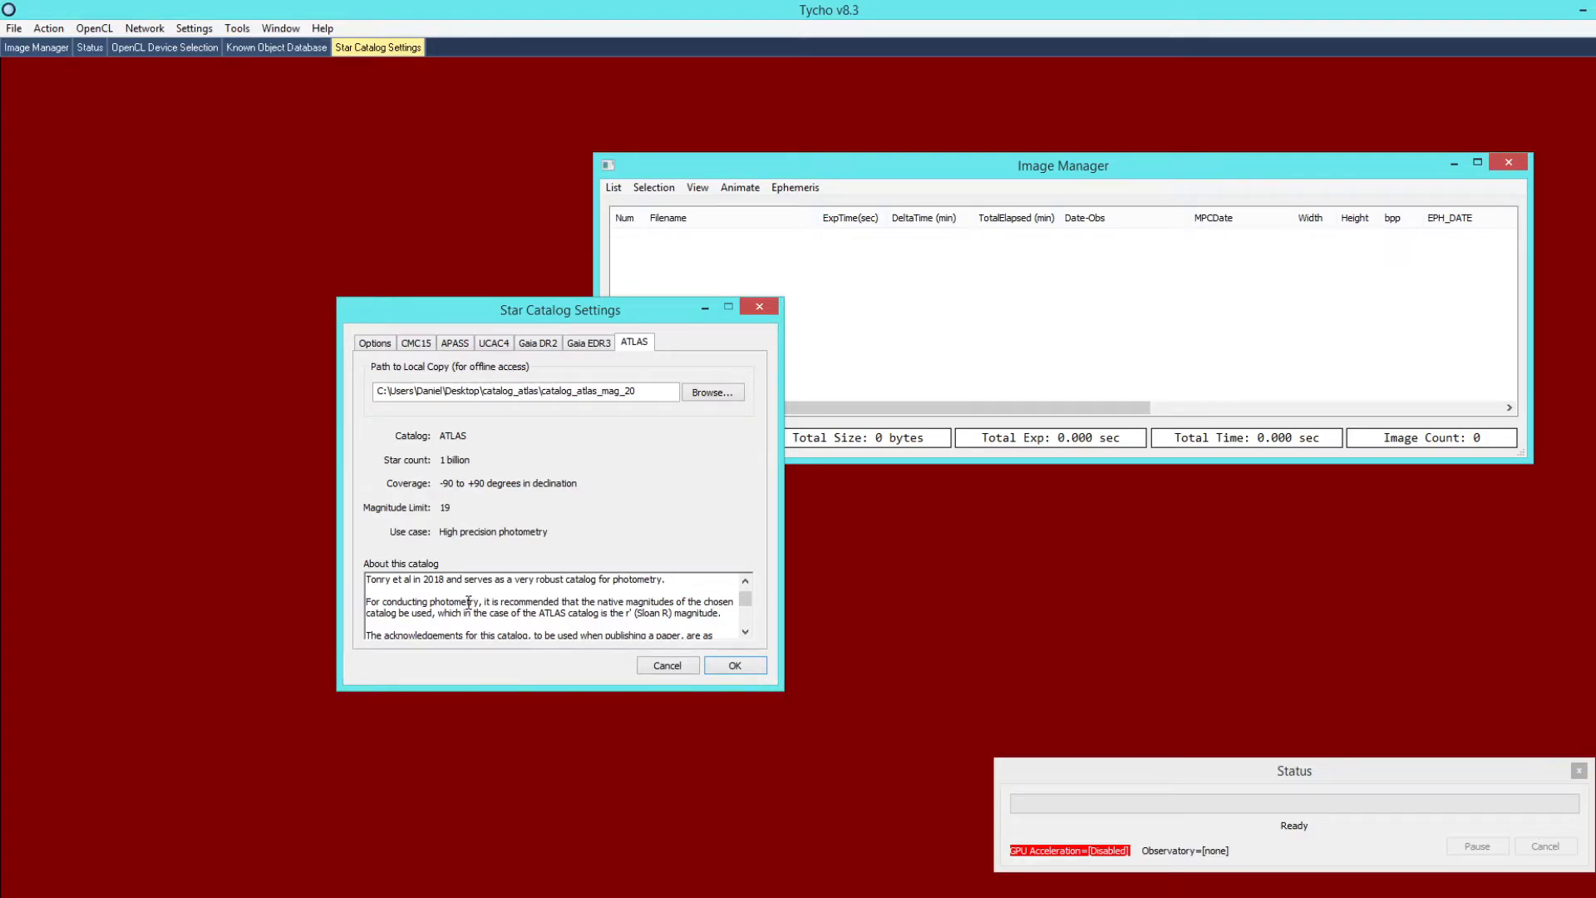
{"action": "left_click_drag", "start_coordinate": [490, 601], "coordinate": [727, 601]}
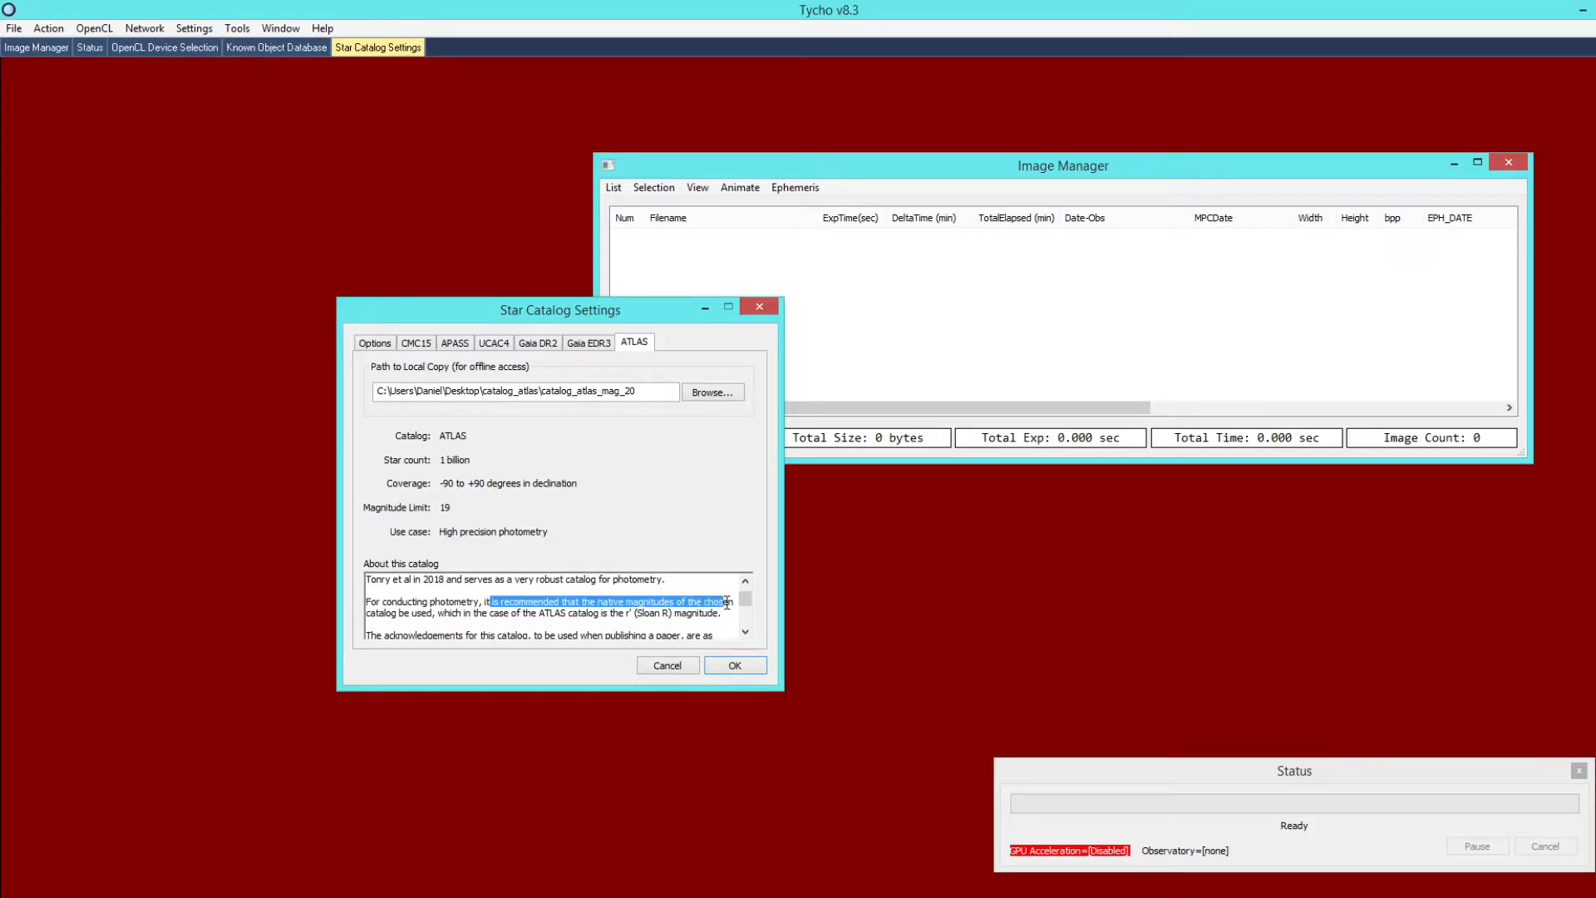
{"action": "left_click_drag", "start_coordinate": [450, 614], "coordinate": [679, 617]}
{"action": "left_click", "coordinate": [665, 619]}
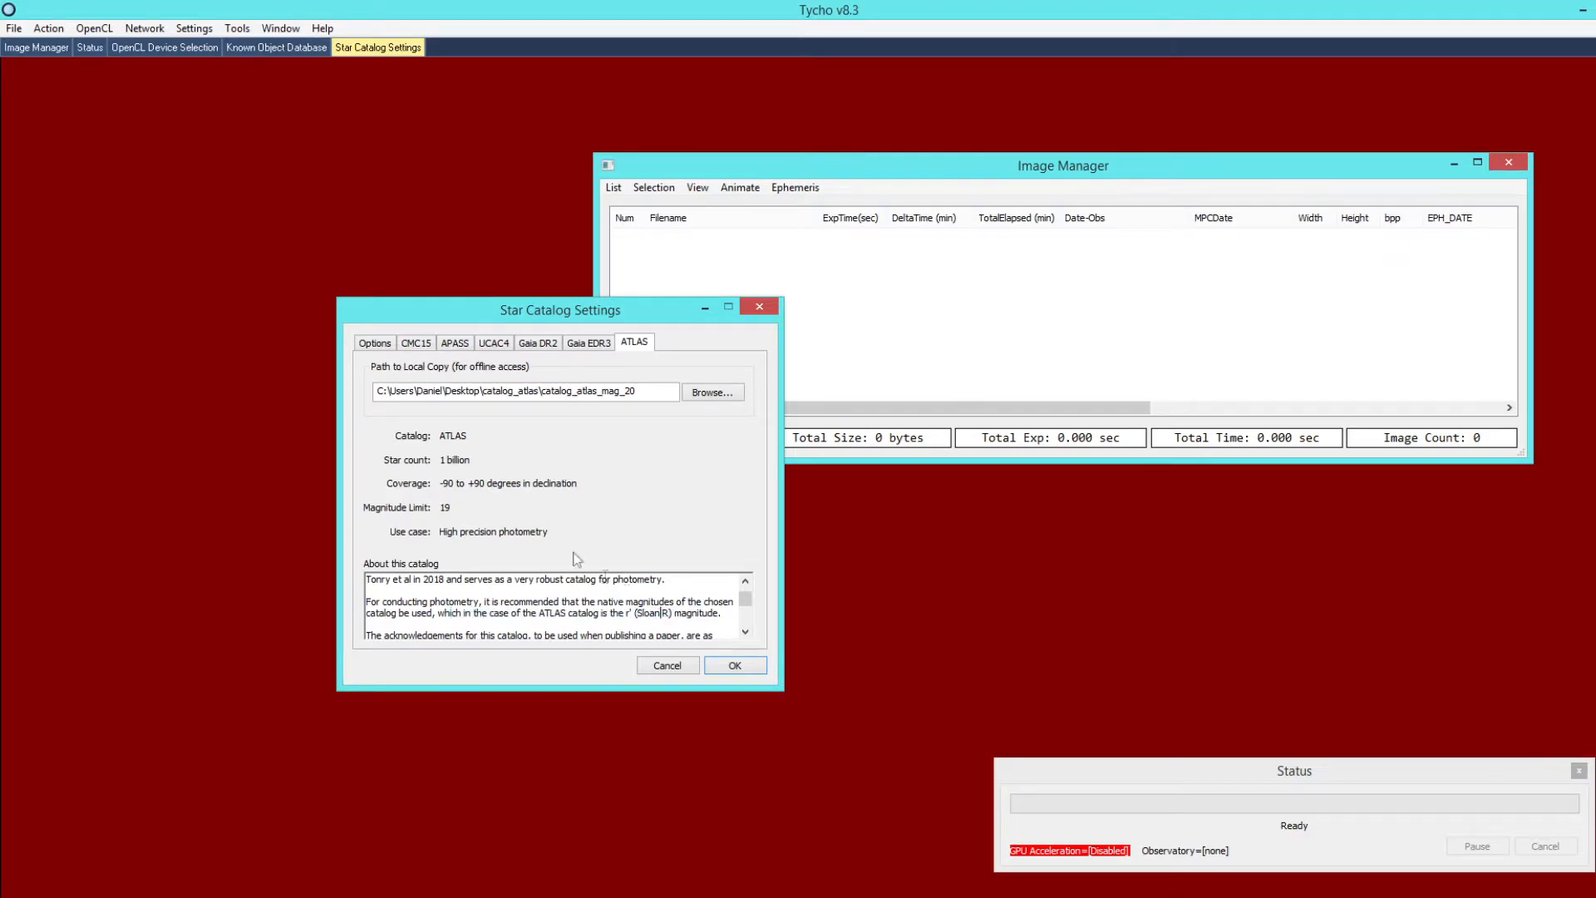
{"action": "left_click", "coordinate": [376, 344]}
{"action": "left_click", "coordinate": [506, 512]}
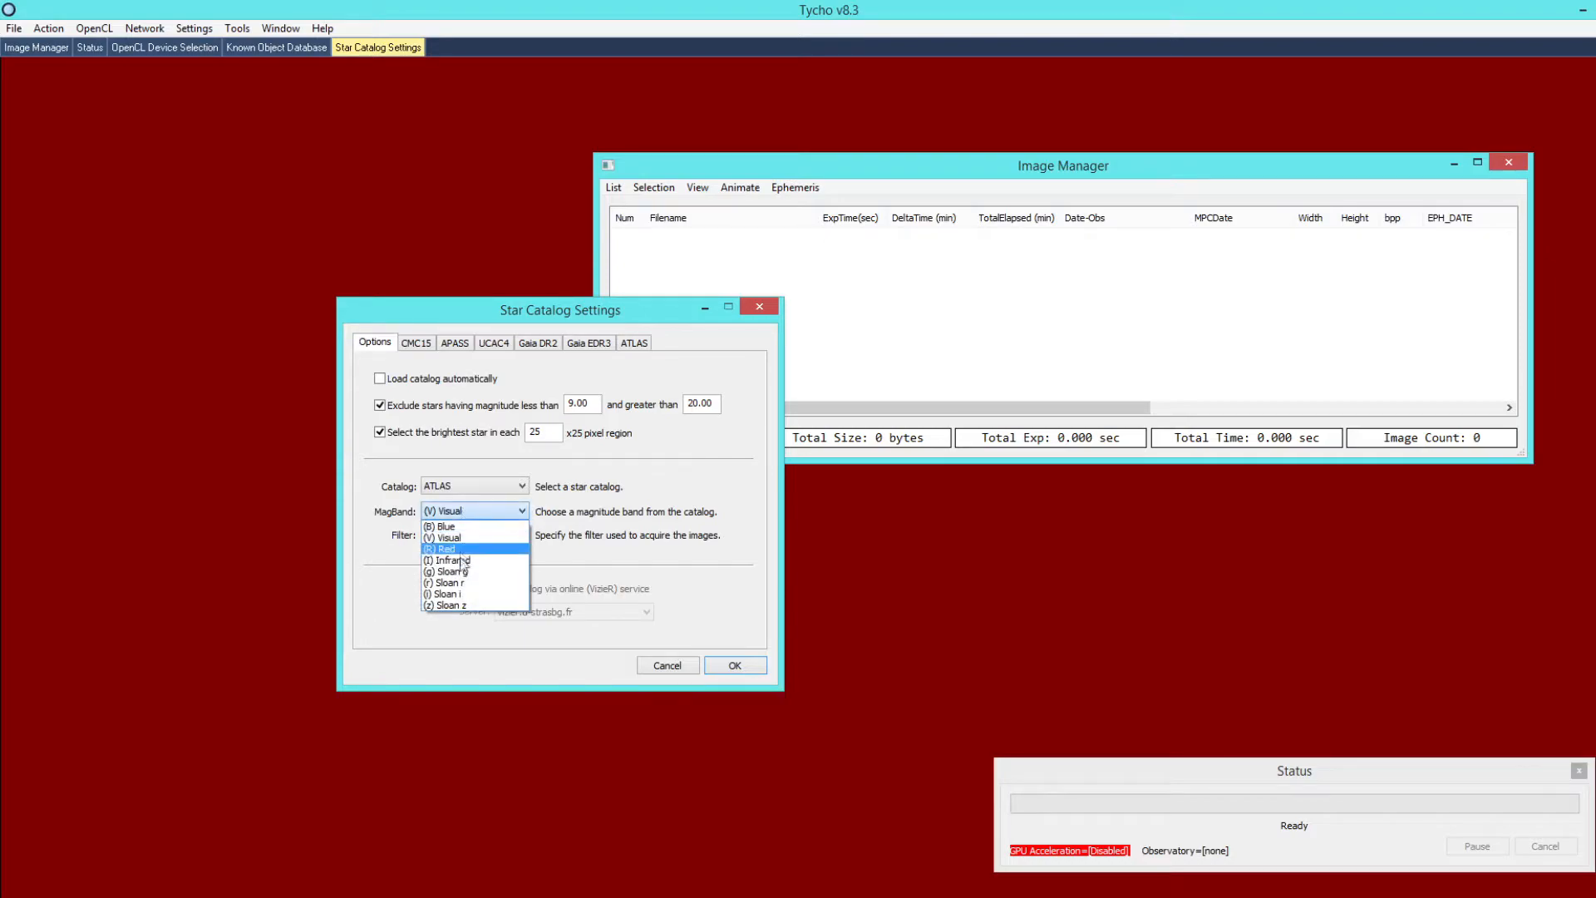
{"action": "left_click", "coordinate": [509, 582]}
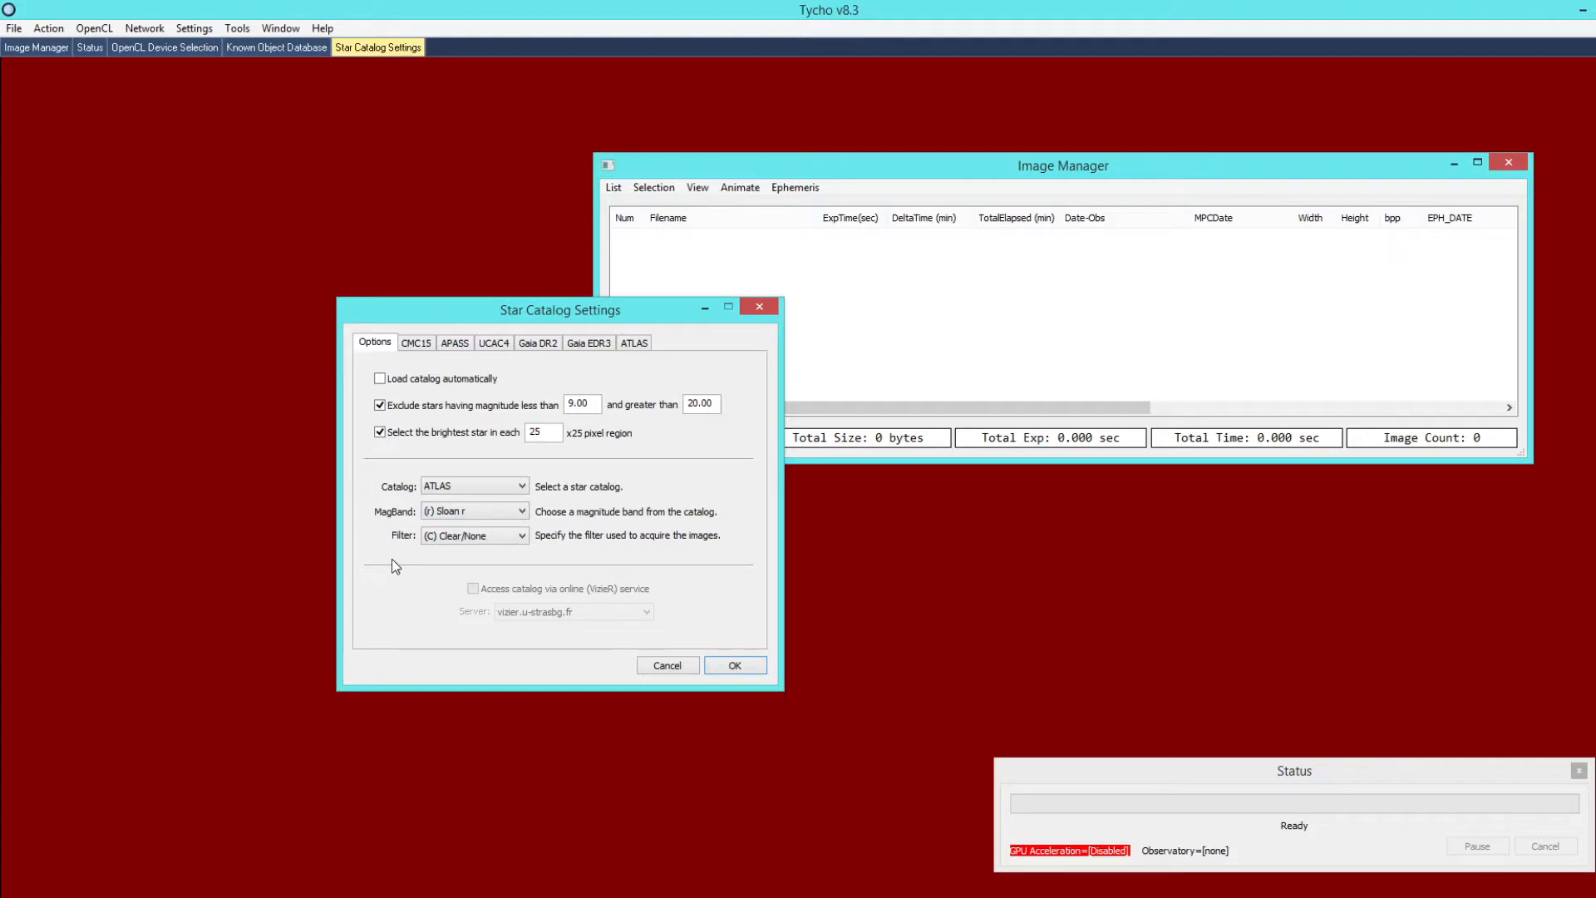
- Review the filter choices, turn on automatic catalog loading, and apply the star catalog settings
{"action": "left_click", "coordinate": [458, 540]}
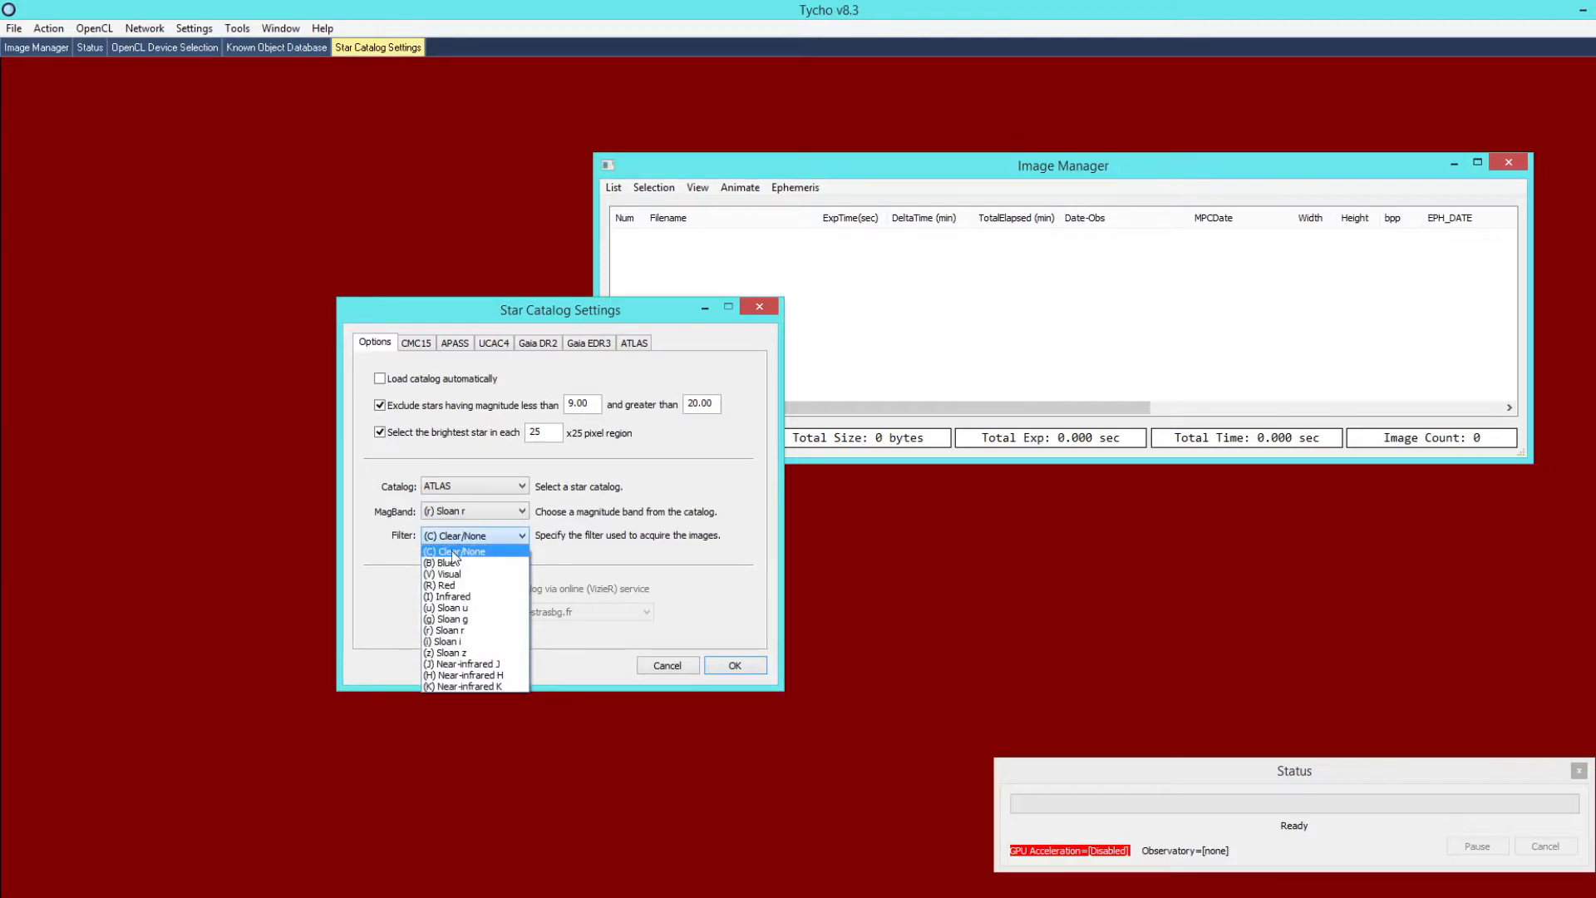
{"action": "left_click", "coordinate": [372, 548]}
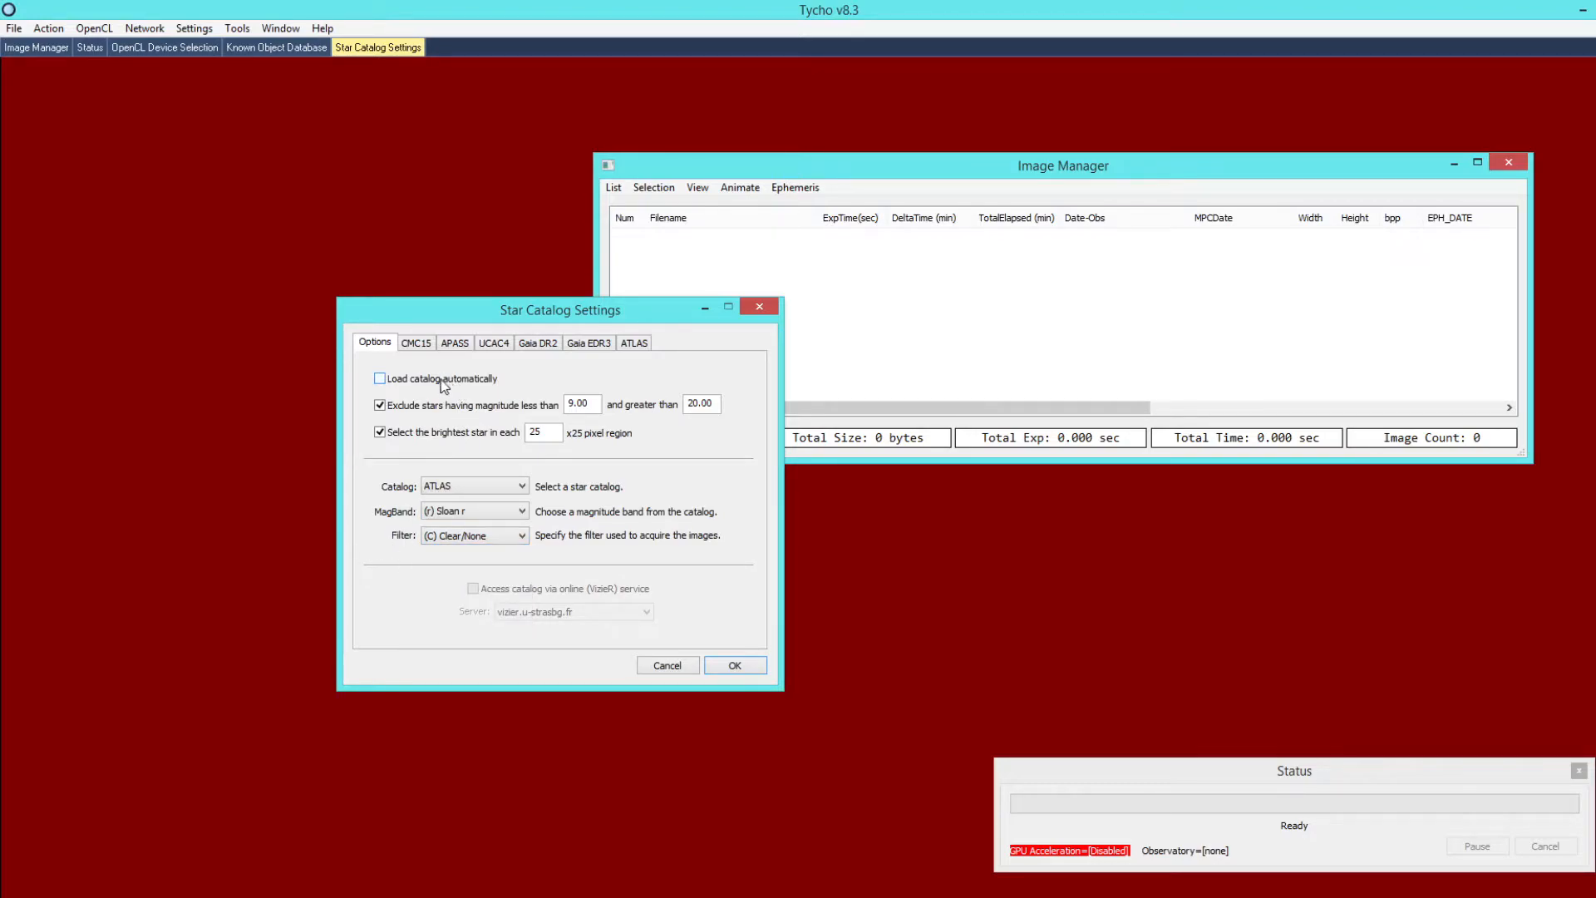
{"action": "left_click", "coordinate": [379, 380]}
{"action": "left_click", "coordinate": [731, 666]}
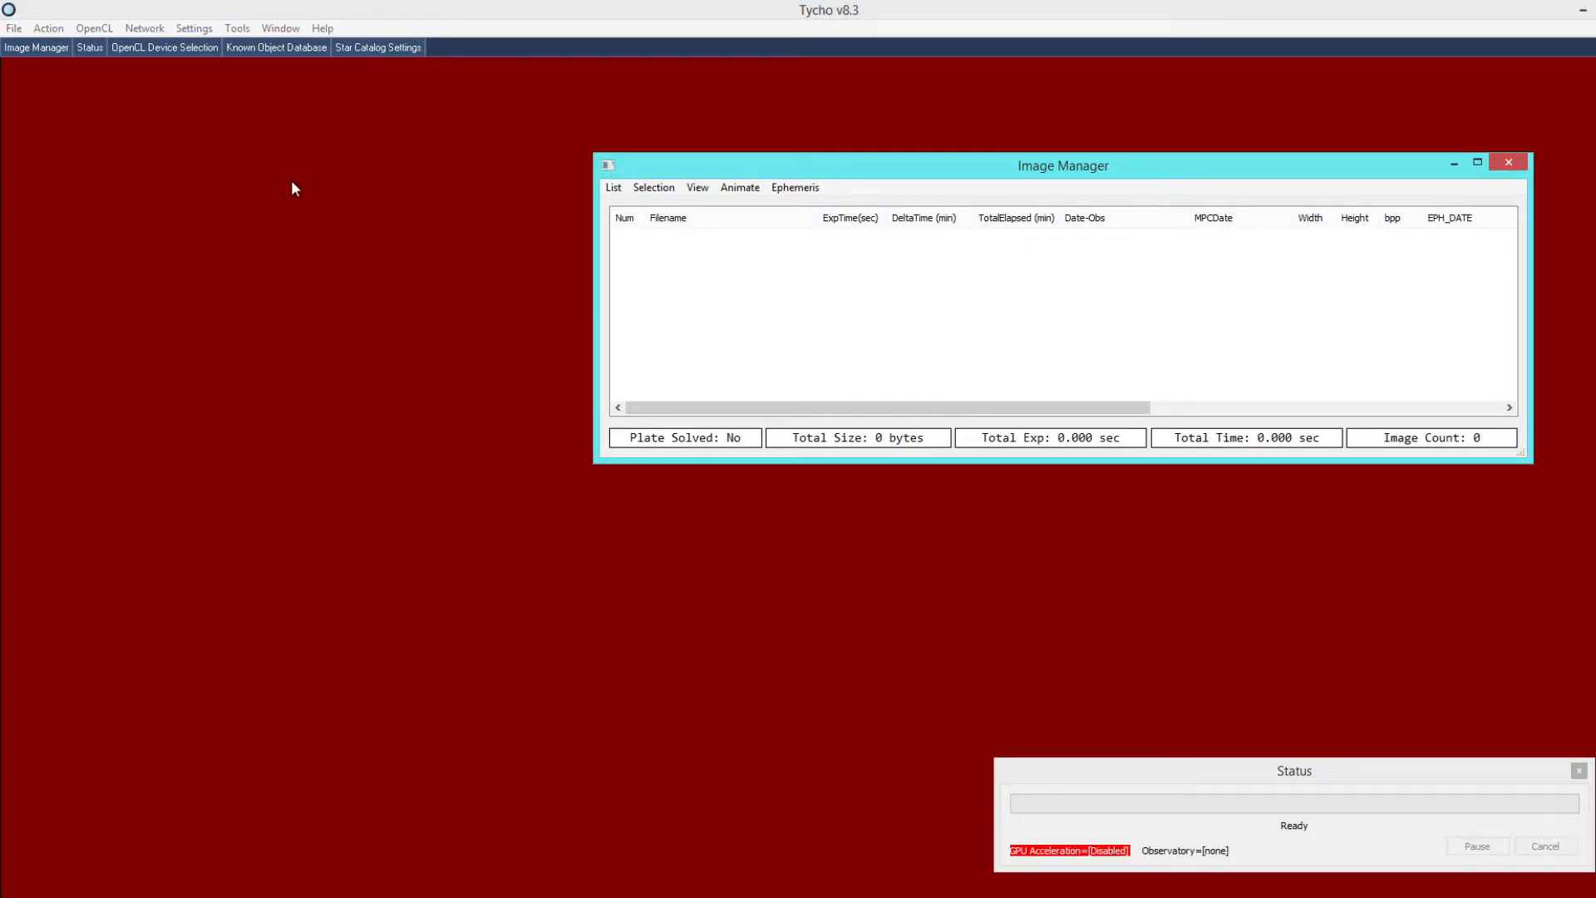
- Review the tracker settings, including the maximum number of tracks, and accept them with their default values
{"action": "left_click", "coordinate": [205, 28]}
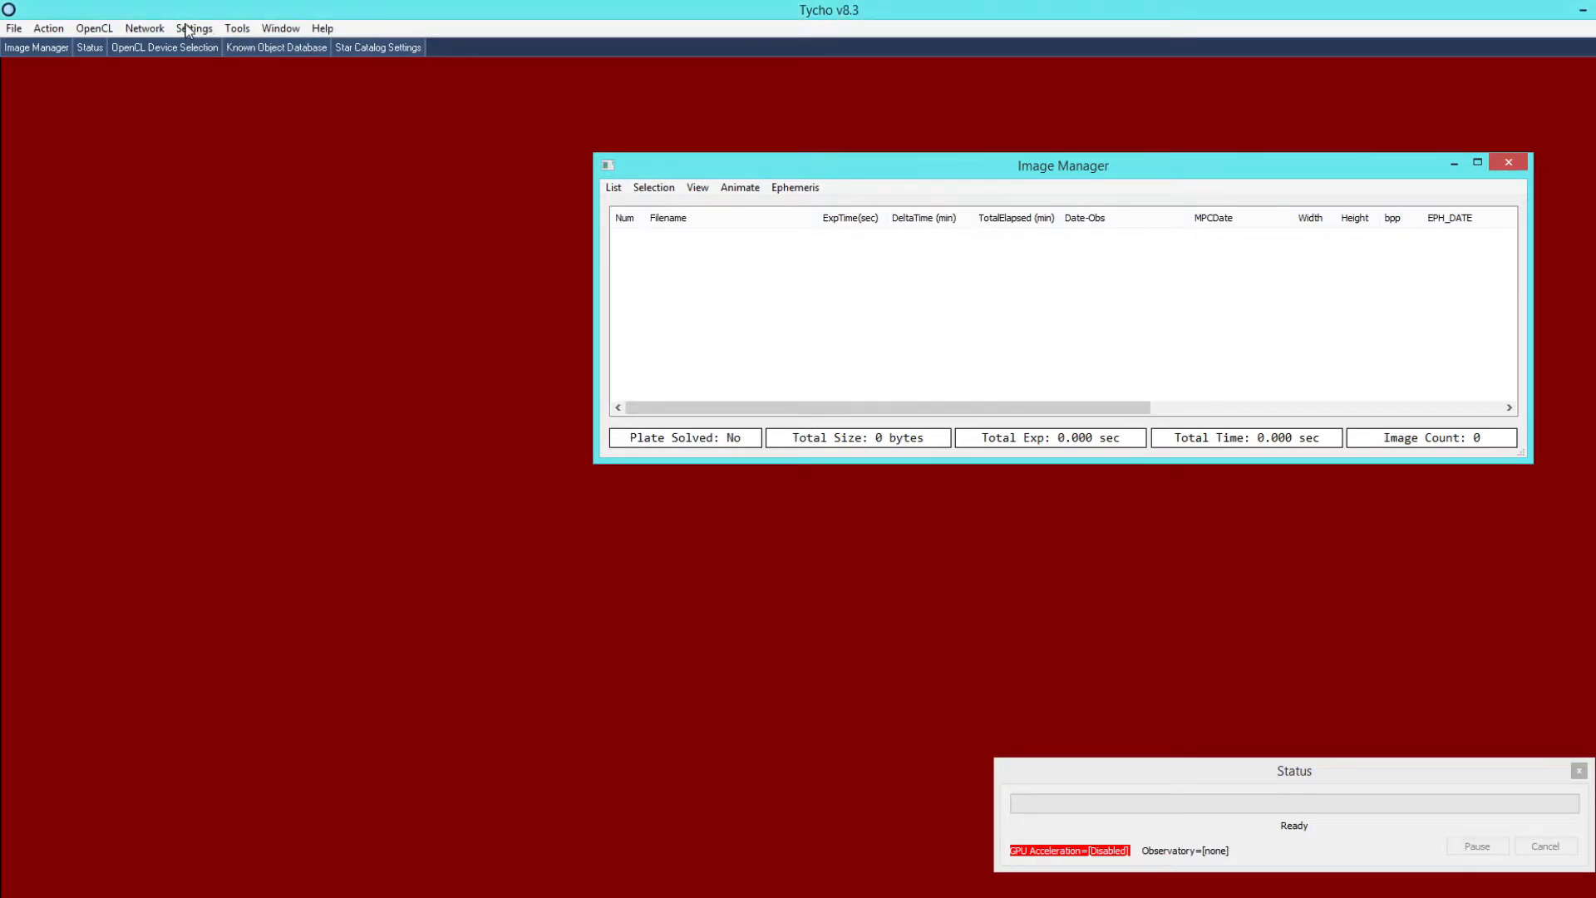
{"action": "left_click", "coordinate": [188, 30]}
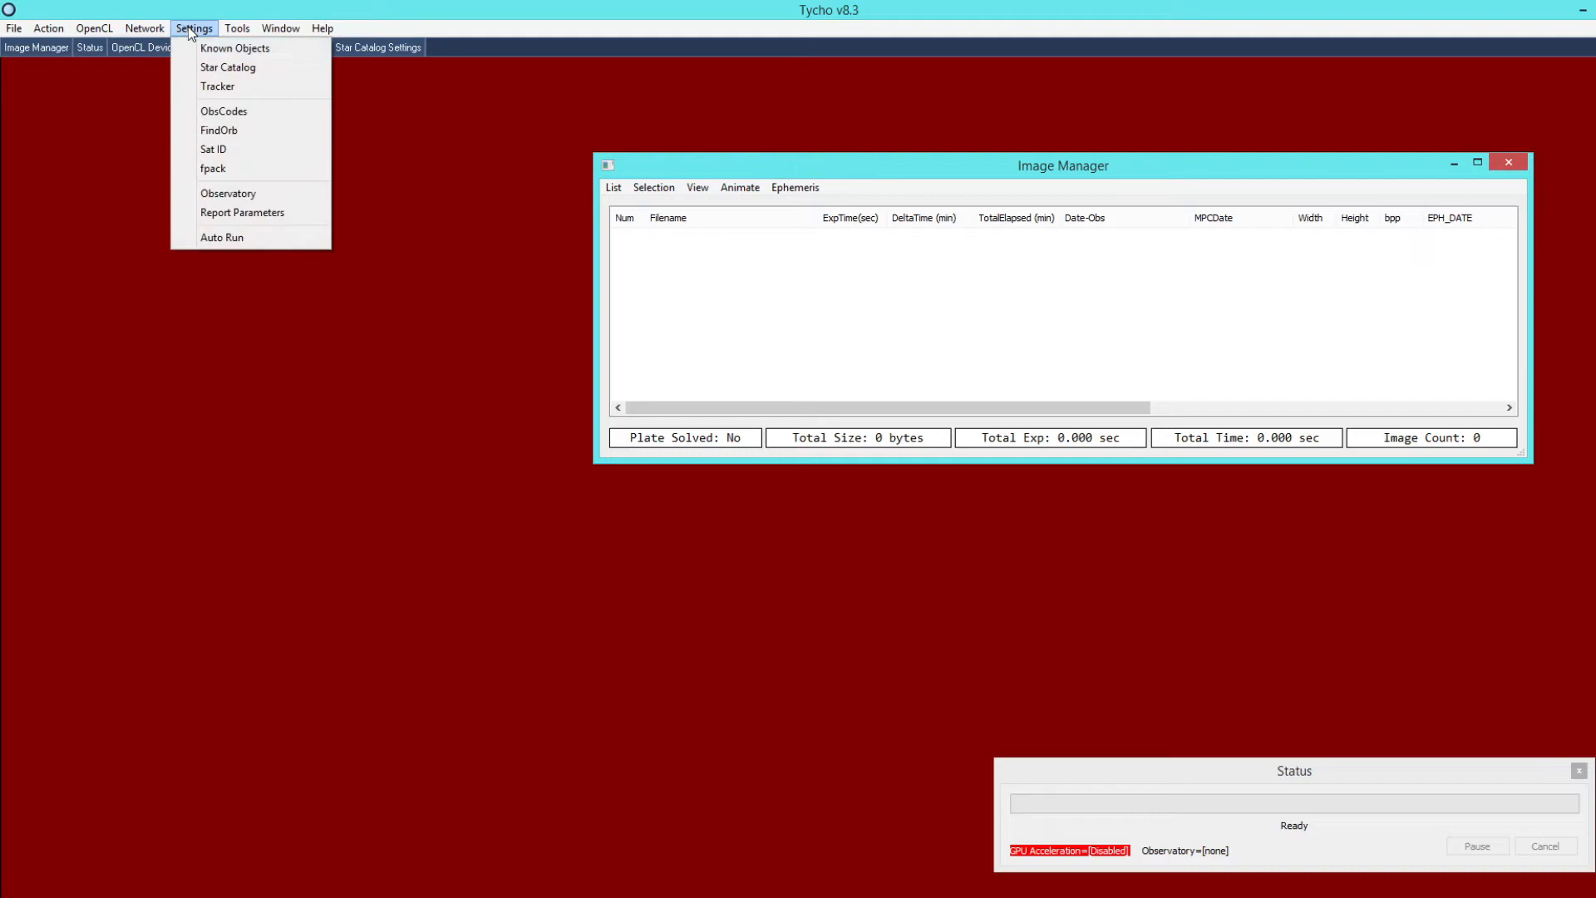
{"action": "left_click", "coordinate": [256, 93]}
{"action": "left_click_drag", "start_coordinate": [690, 226], "coordinate": [416, 231]}
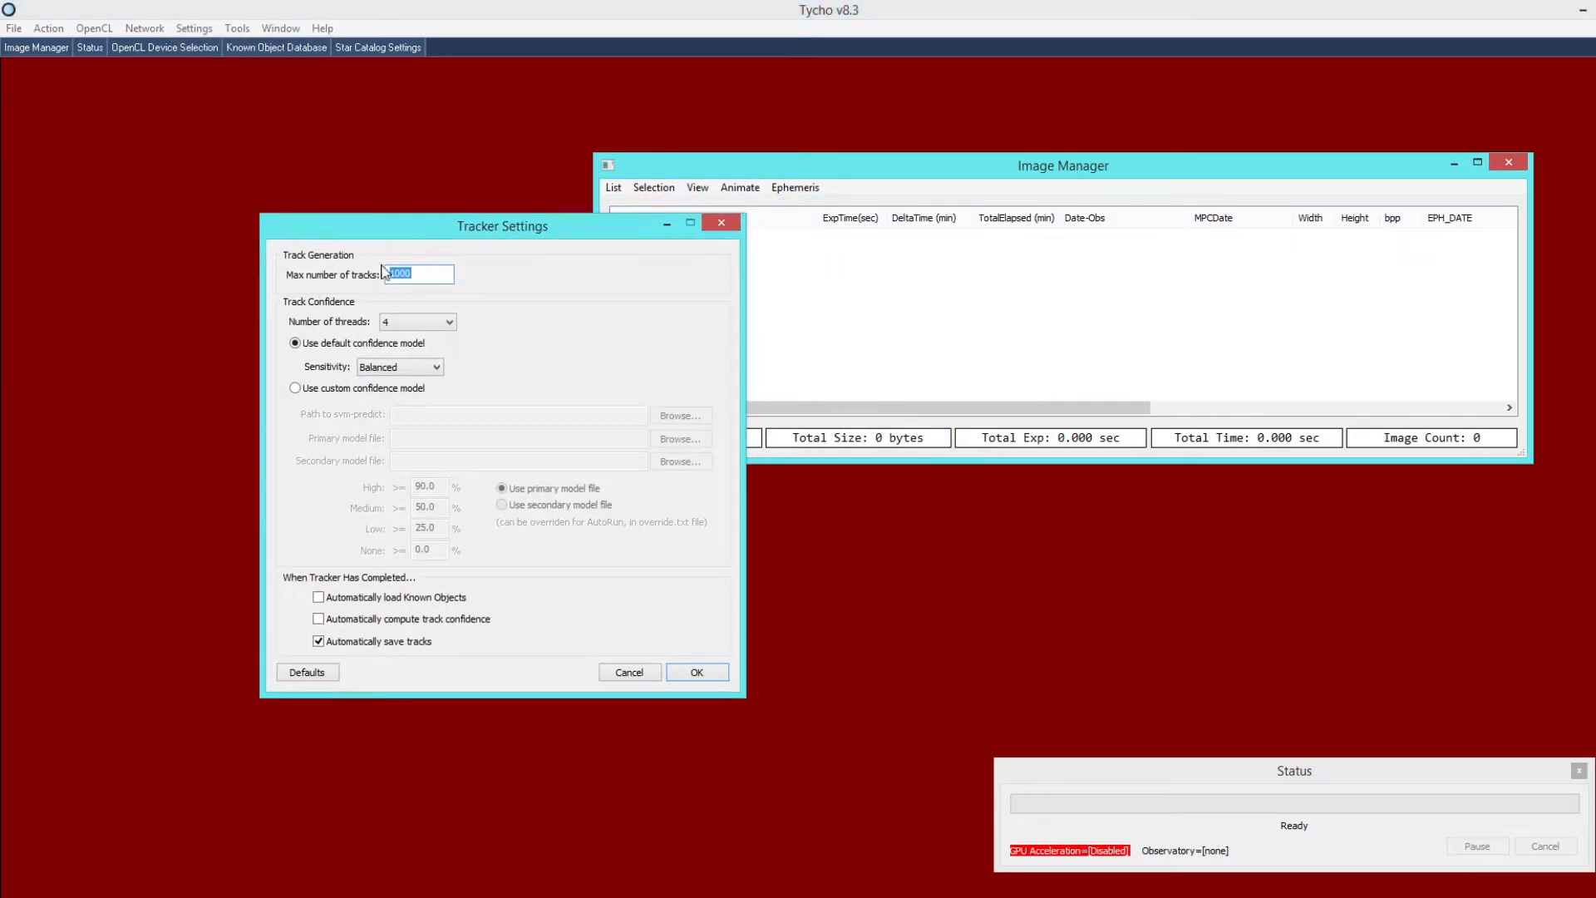
{"action": "left_click", "coordinate": [438, 275]}
{"action": "double_click", "coordinate": [428, 274]}
{"action": "left_click", "coordinate": [692, 673]}
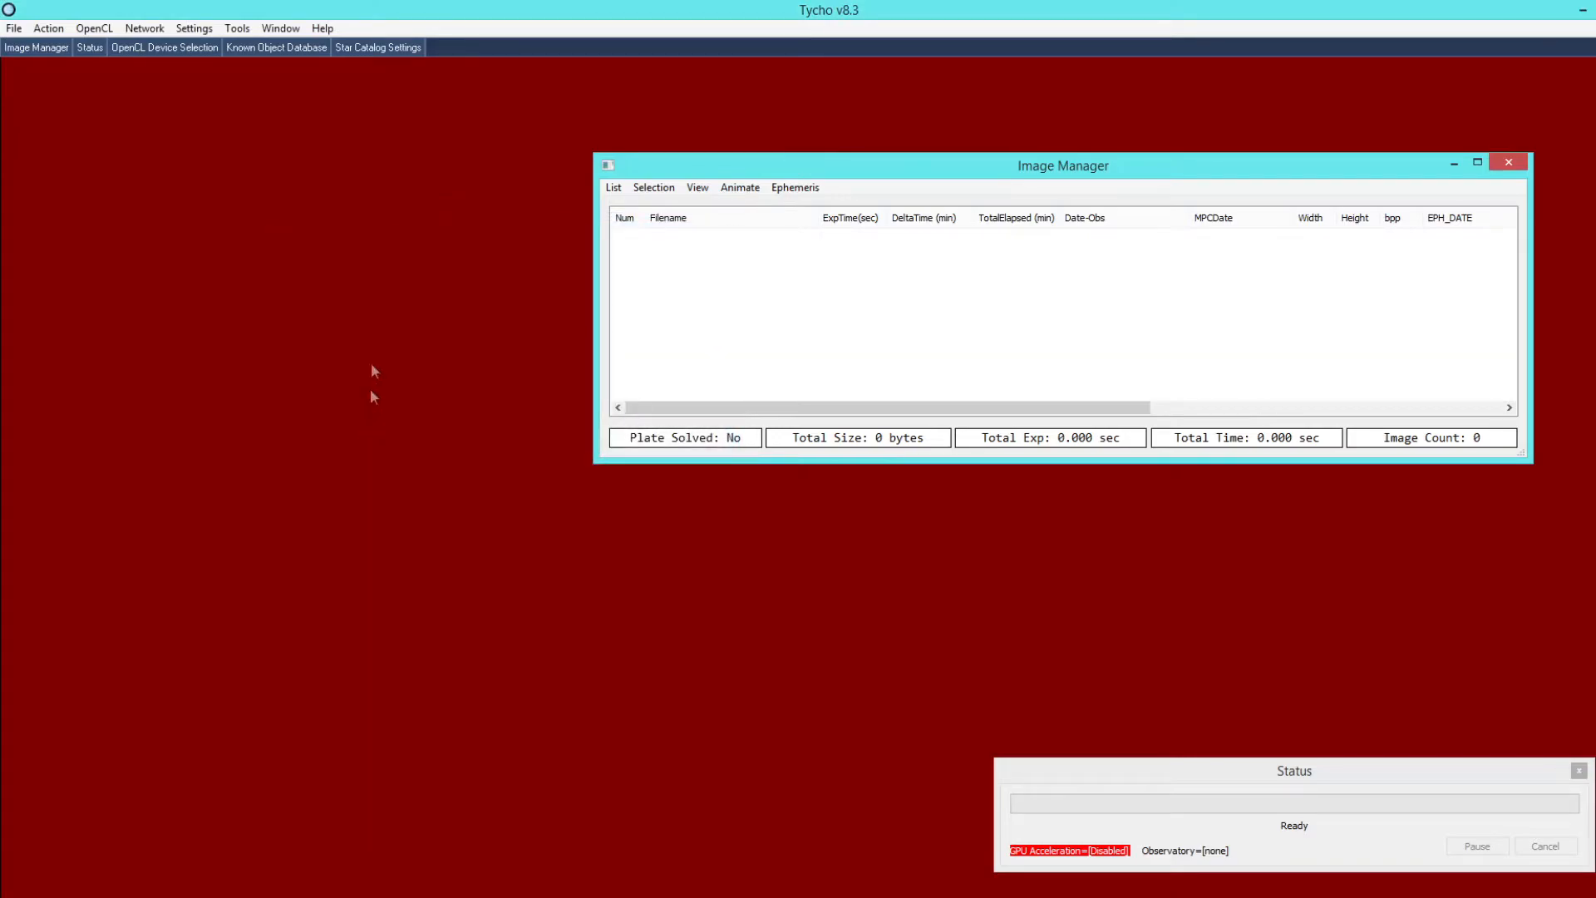
- Open the FindOrb executable path settings and look up the modified Find_Orb package on the Tycho download page
{"action": "left_click", "coordinate": [196, 30]}
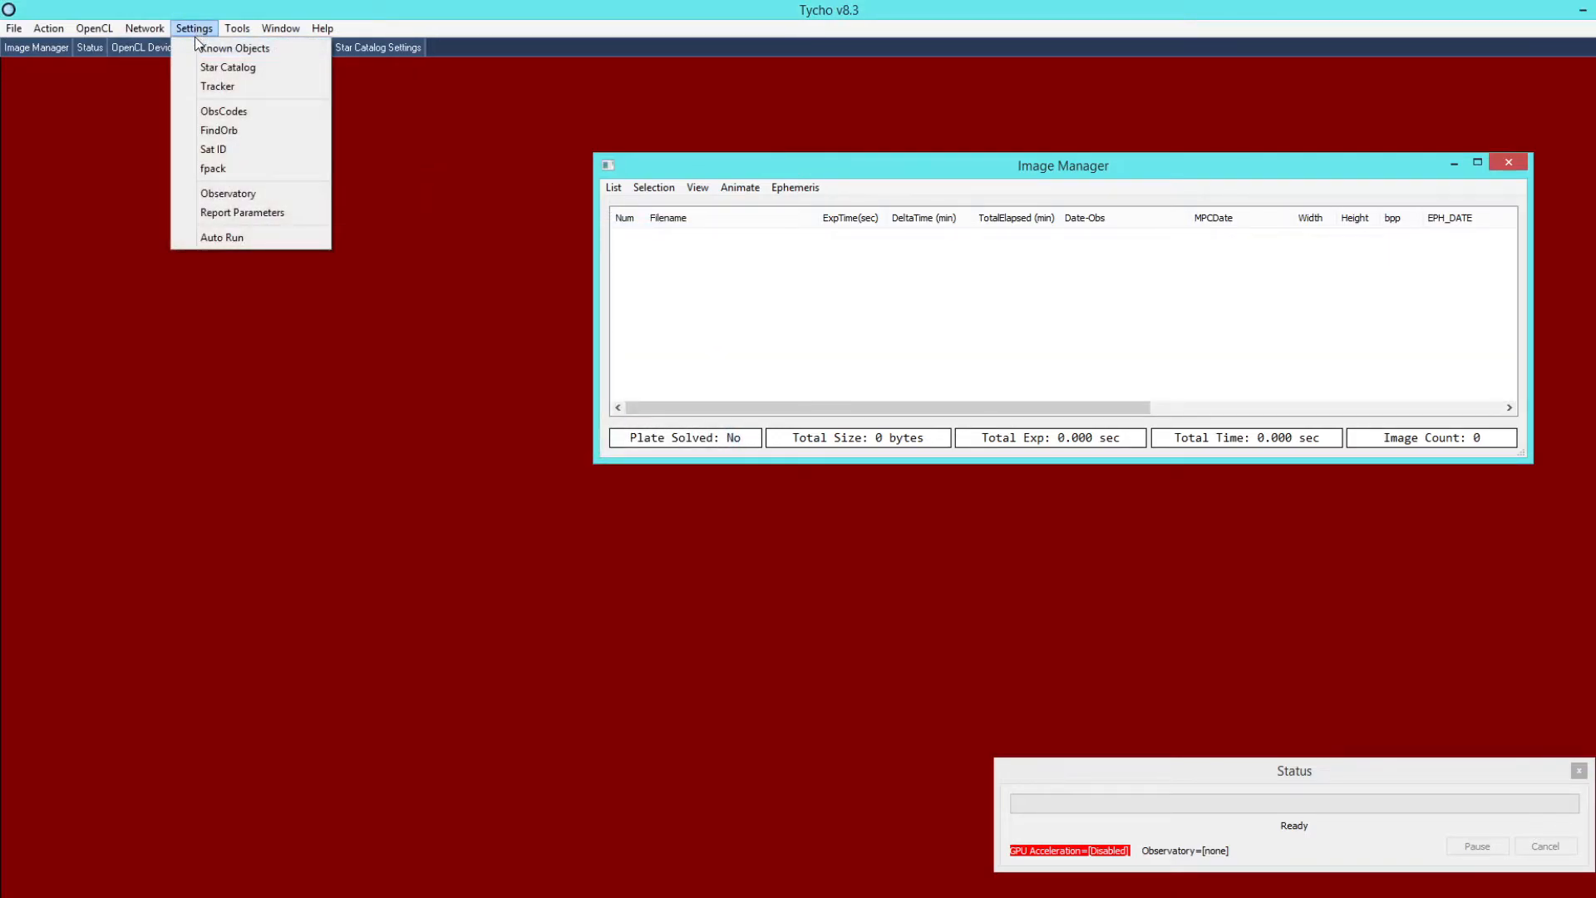
{"action": "left_click", "coordinate": [234, 133]}
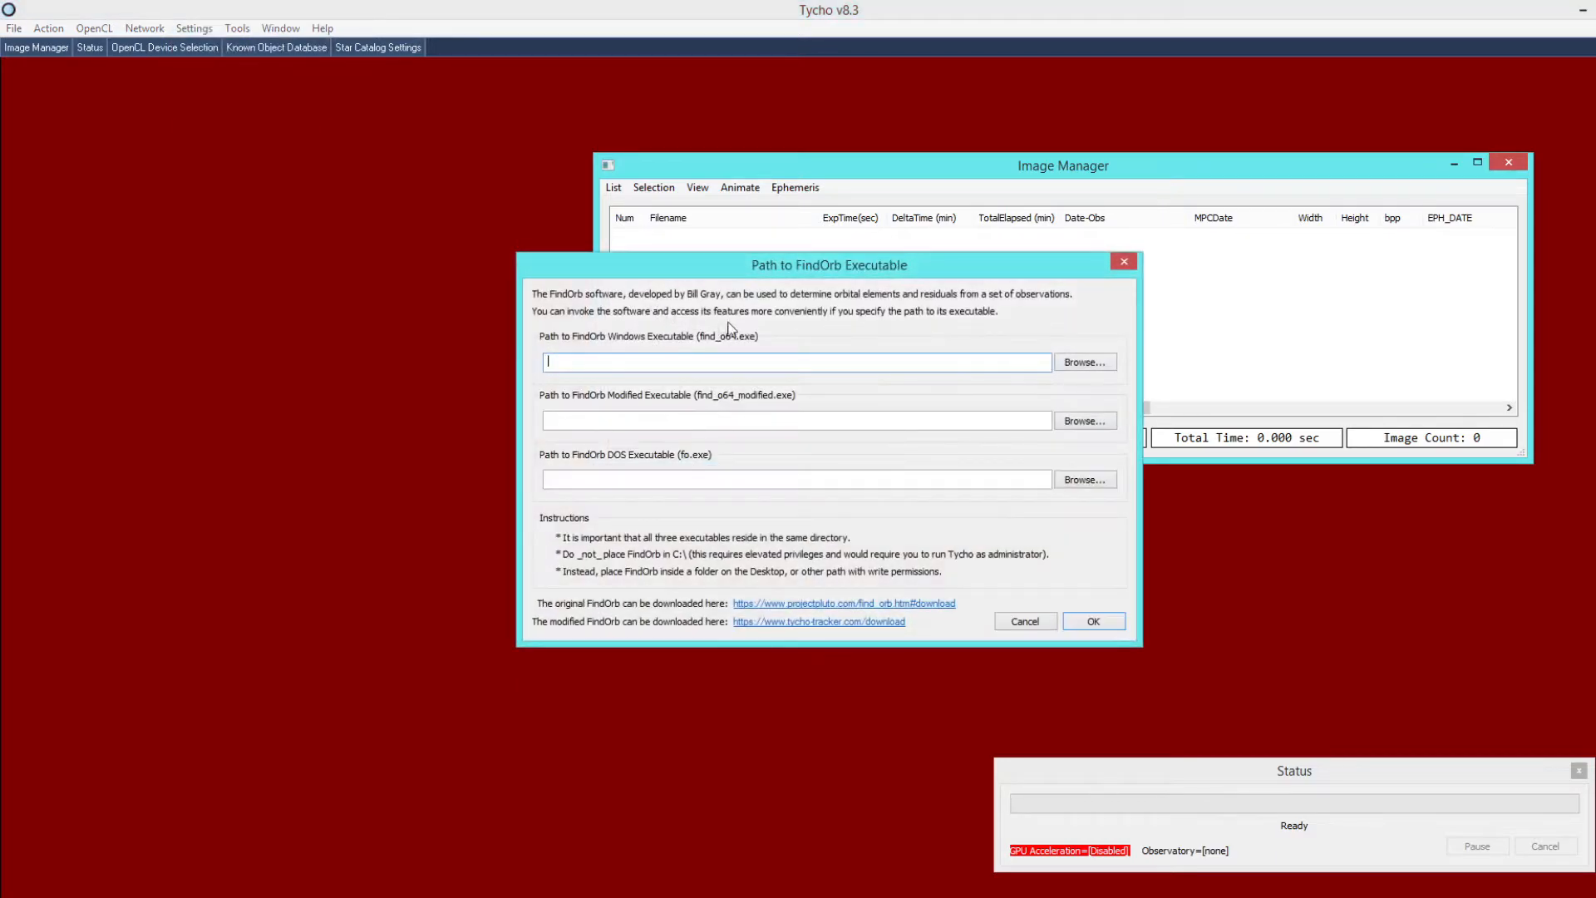
{"action": "left_click_drag", "start_coordinate": [712, 249], "coordinate": [590, 299]}
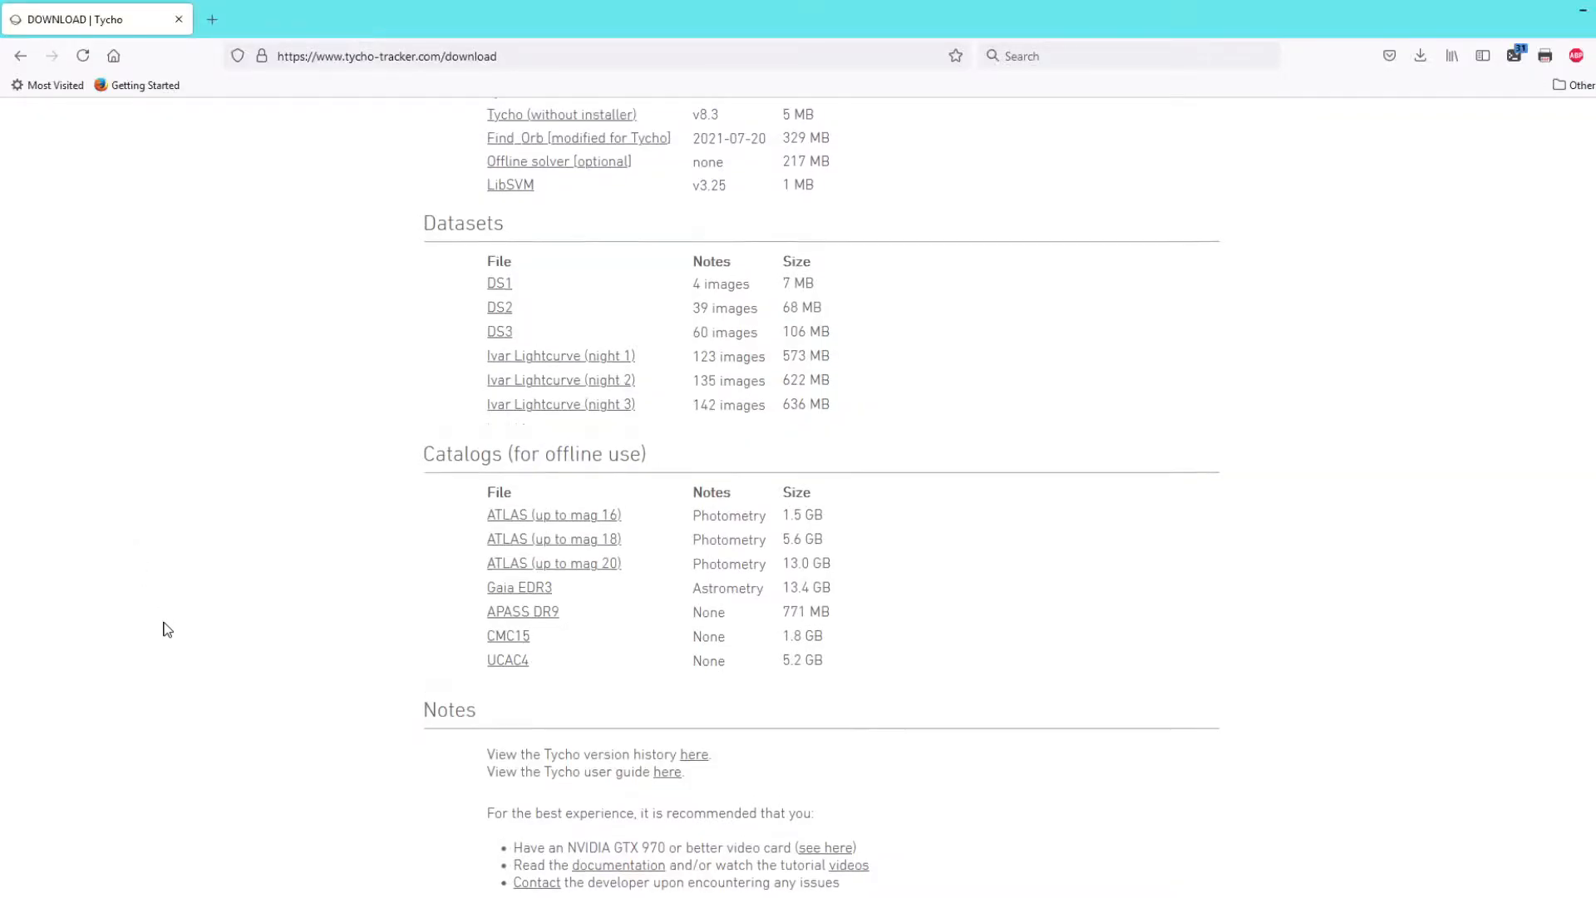
{"action": "scroll", "coordinate": [161, 627], "scroll_direction": "up", "scroll_amount": 4}
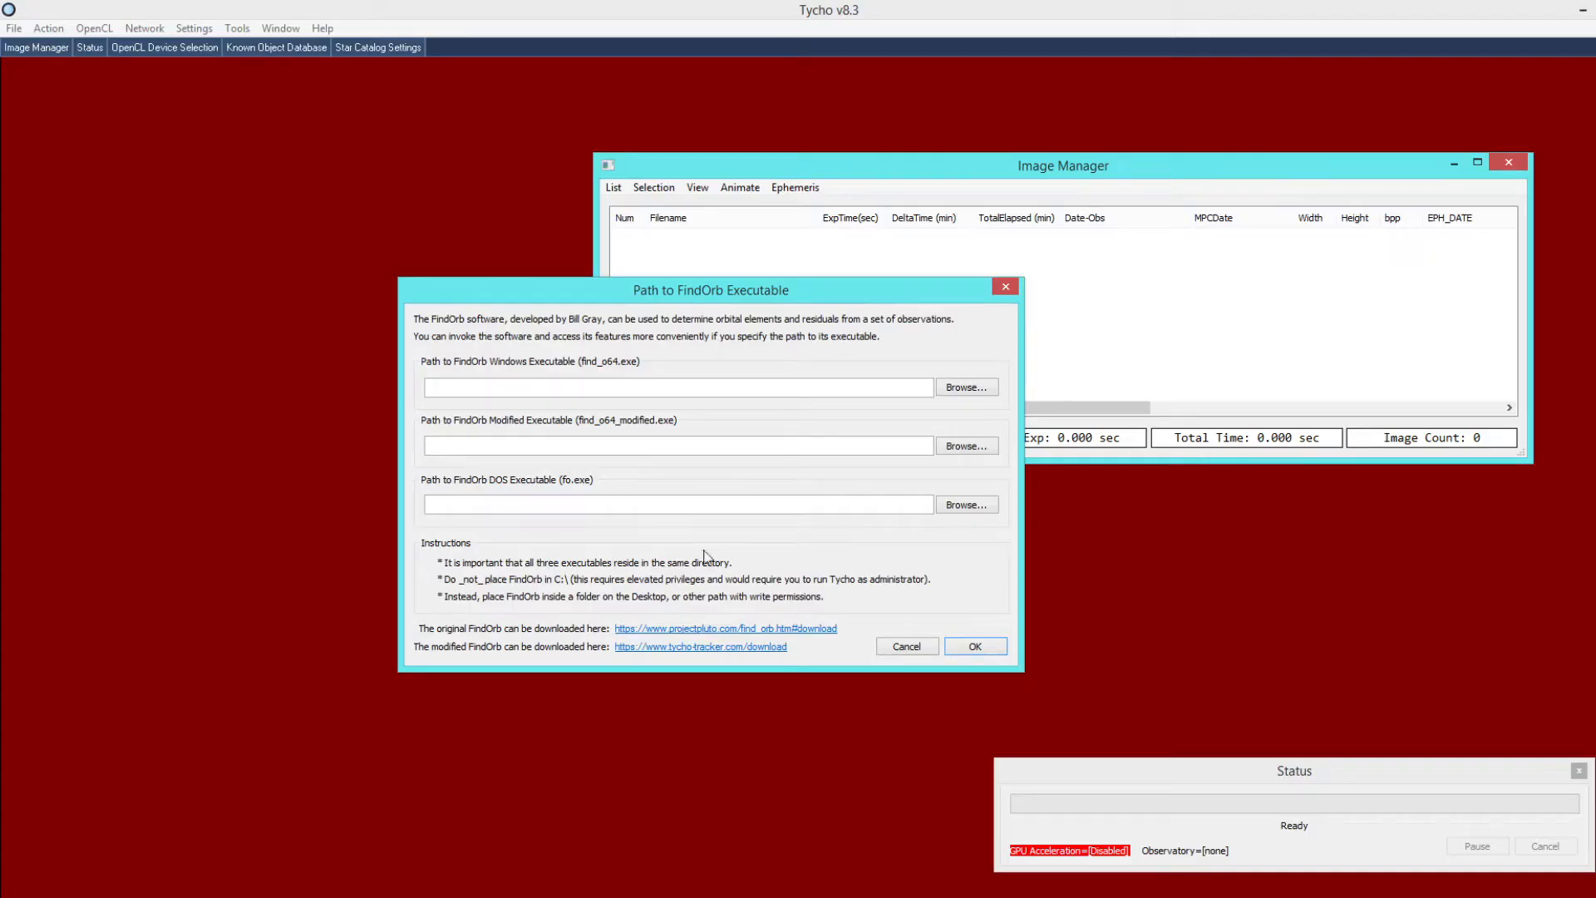
{"action": "left_click", "coordinate": [673, 385]}
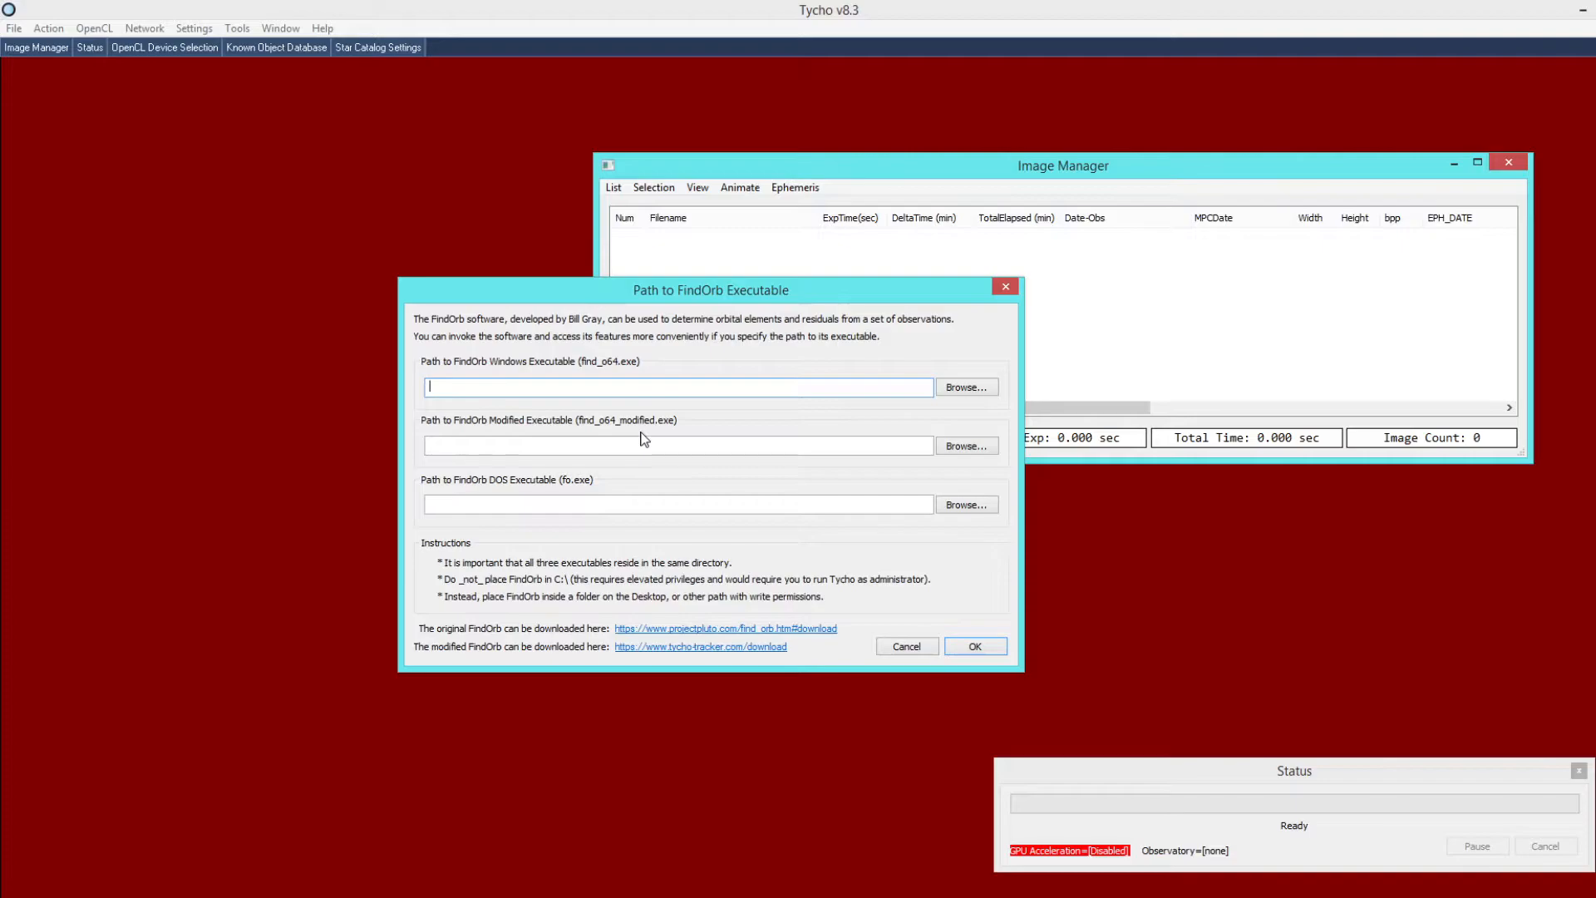
{"action": "left_click", "coordinate": [571, 505]}
- Set the FindOrb Windows, modified and DOS executable paths to find_o64.exe, find_o64_modified.exe and fo.exe in the find_o64 folder, and accept them
{"action": "left_click", "coordinate": [955, 388]}
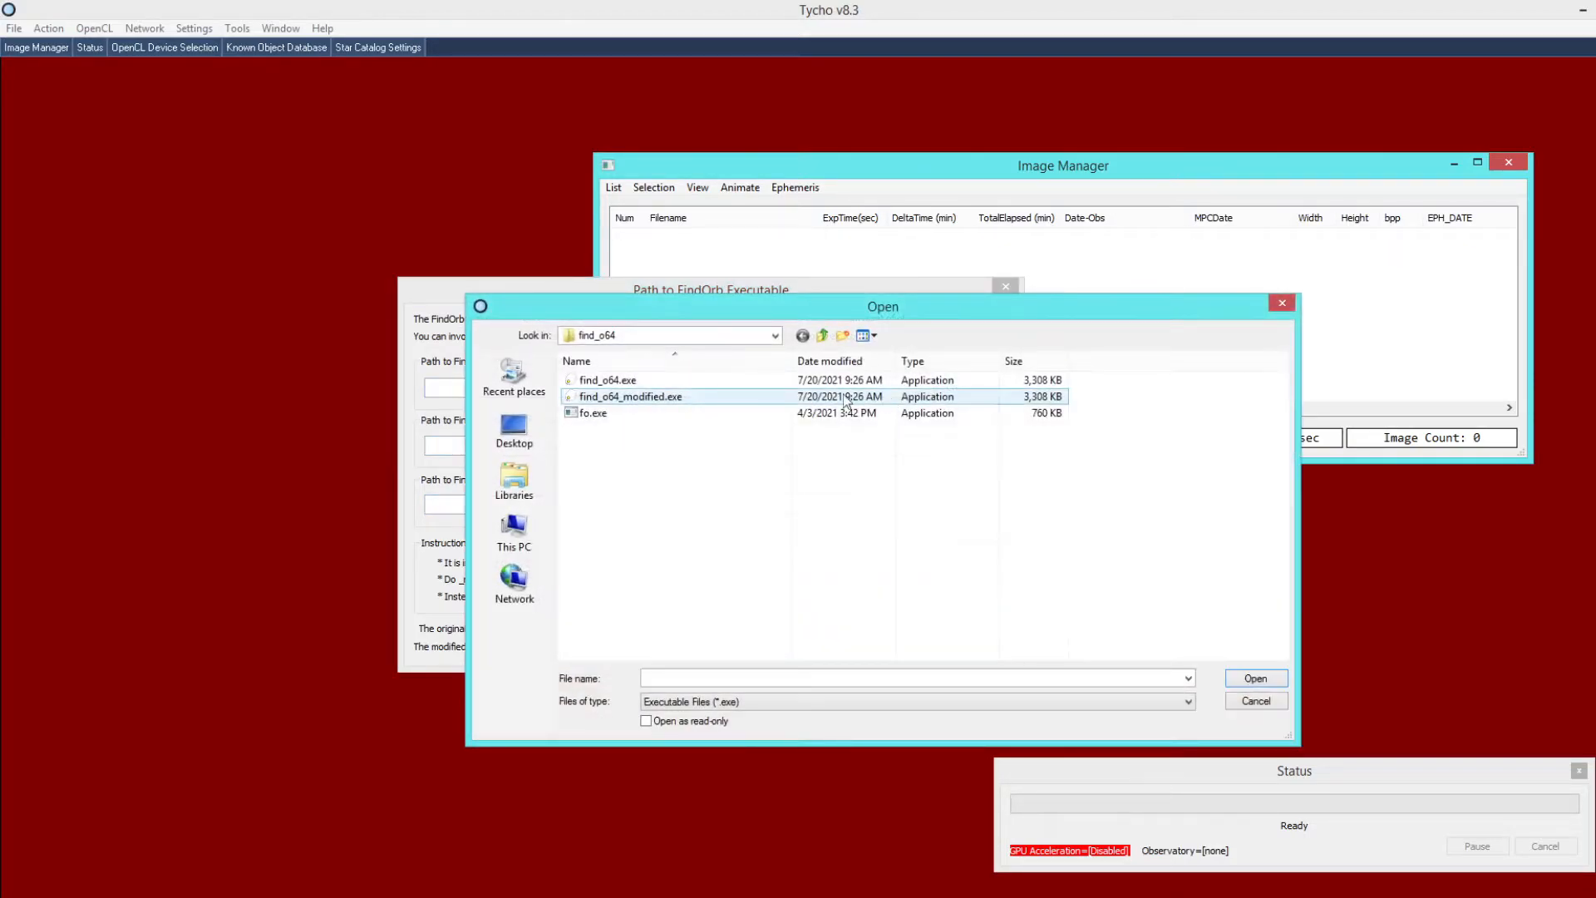
{"action": "left_click", "coordinate": [722, 382]}
{"action": "double_click", "coordinate": [722, 382]}
{"action": "left_click", "coordinate": [960, 447]}
{"action": "double_click", "coordinate": [631, 397]}
{"action": "left_click", "coordinate": [968, 505]}
{"action": "left_click", "coordinate": [594, 414]}
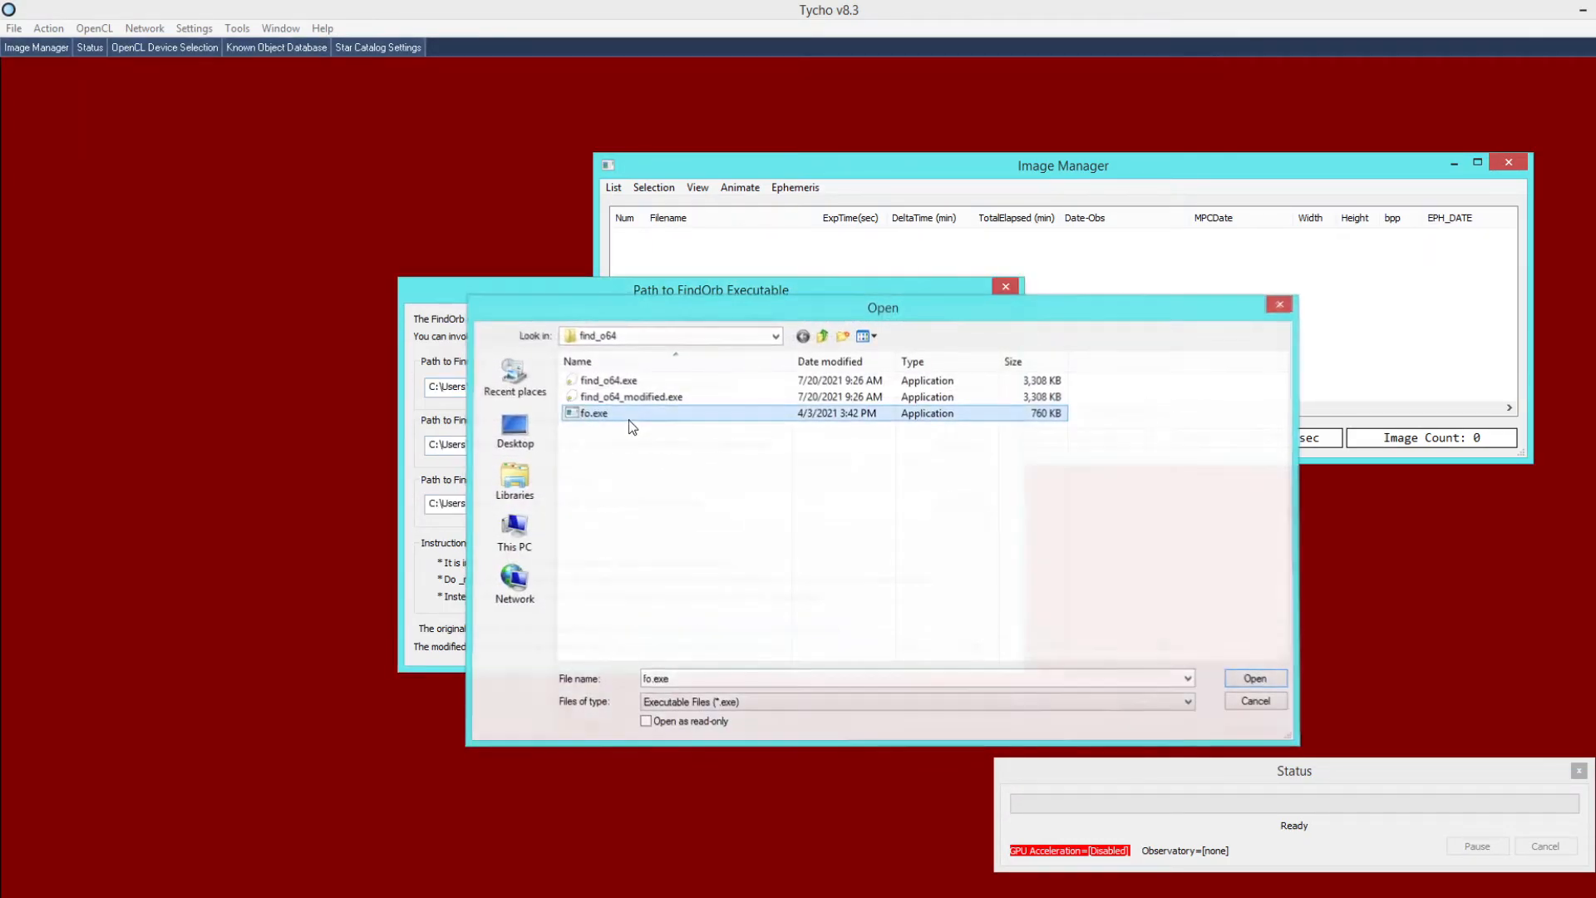
{"action": "double_click", "coordinate": [594, 414]}
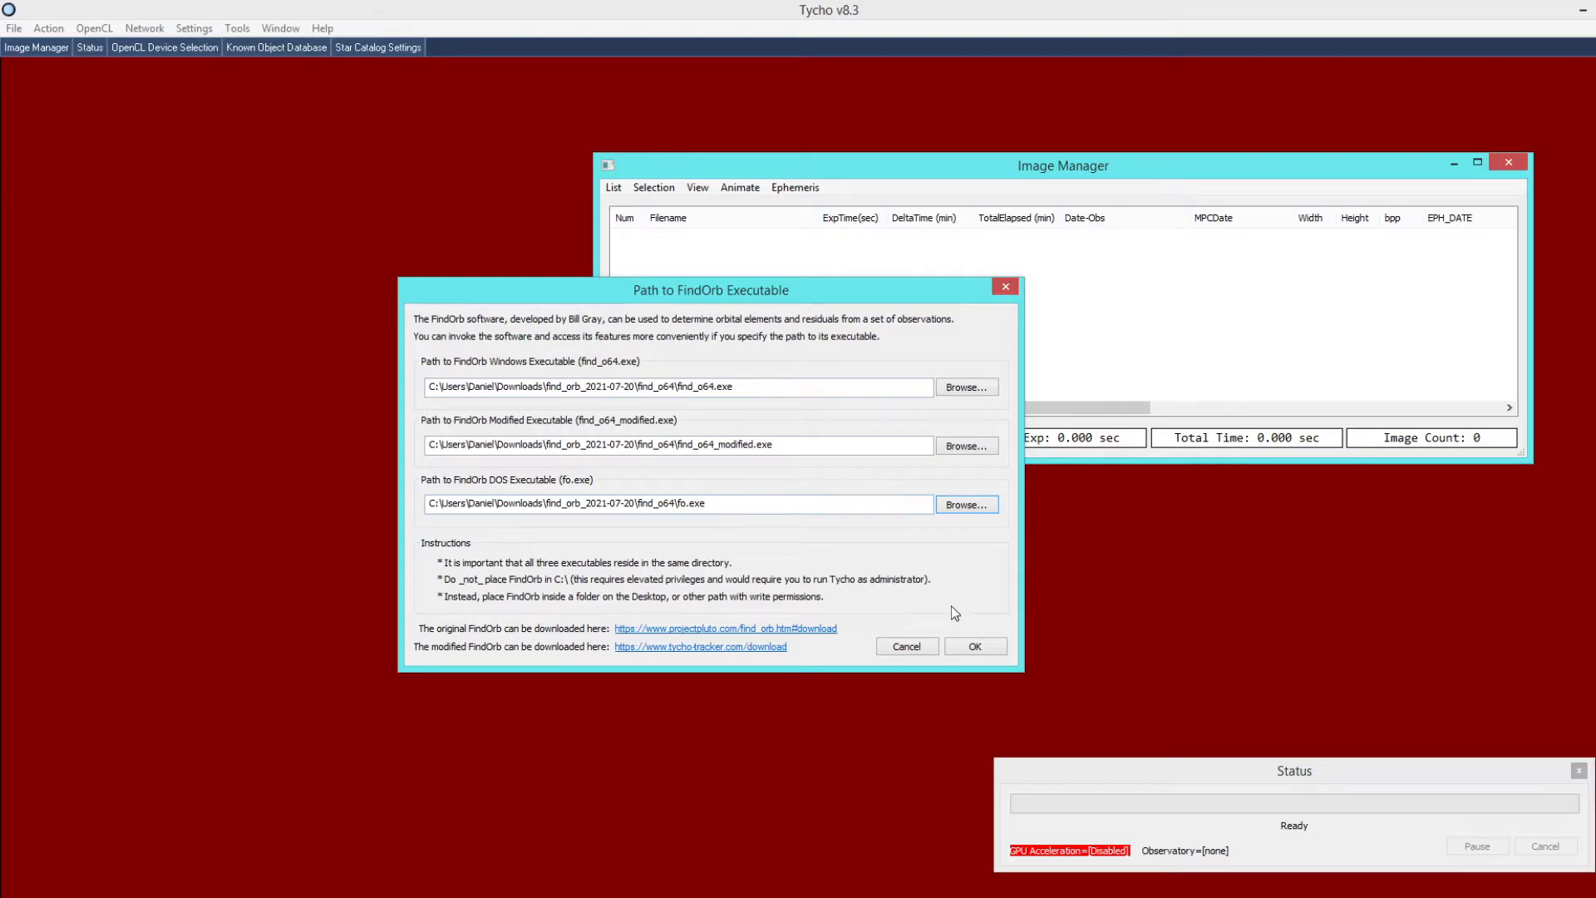
{"action": "left_click", "coordinate": [971, 647]}
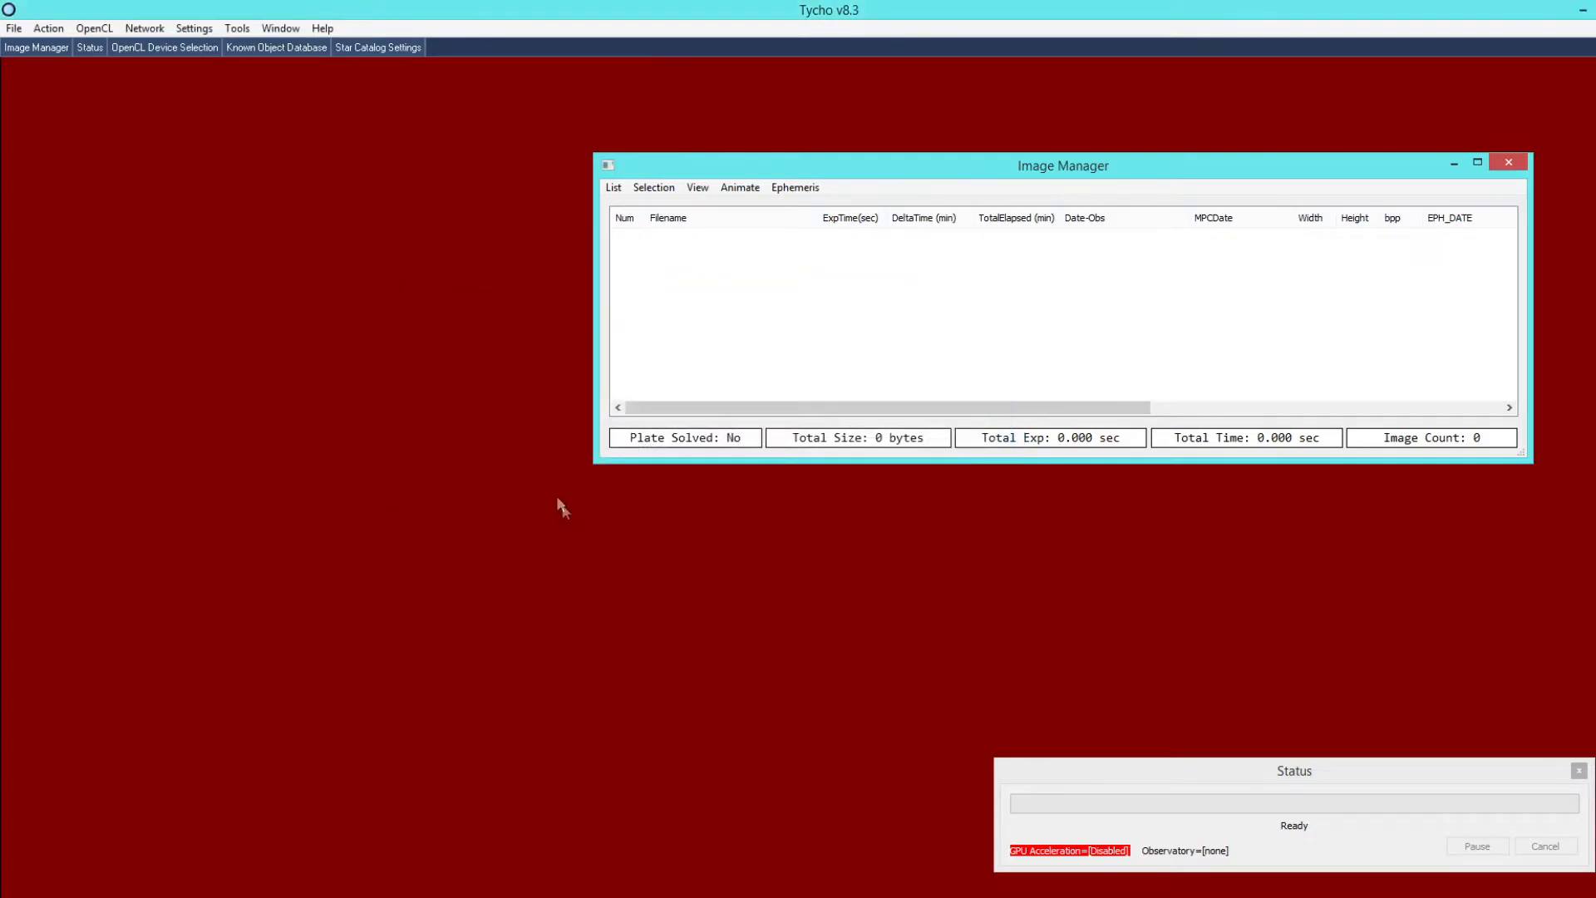
- Download ObsCodes.html through the observatory codes settings and copy it to the FindOrb directory
{"action": "left_click", "coordinate": [194, 28]}
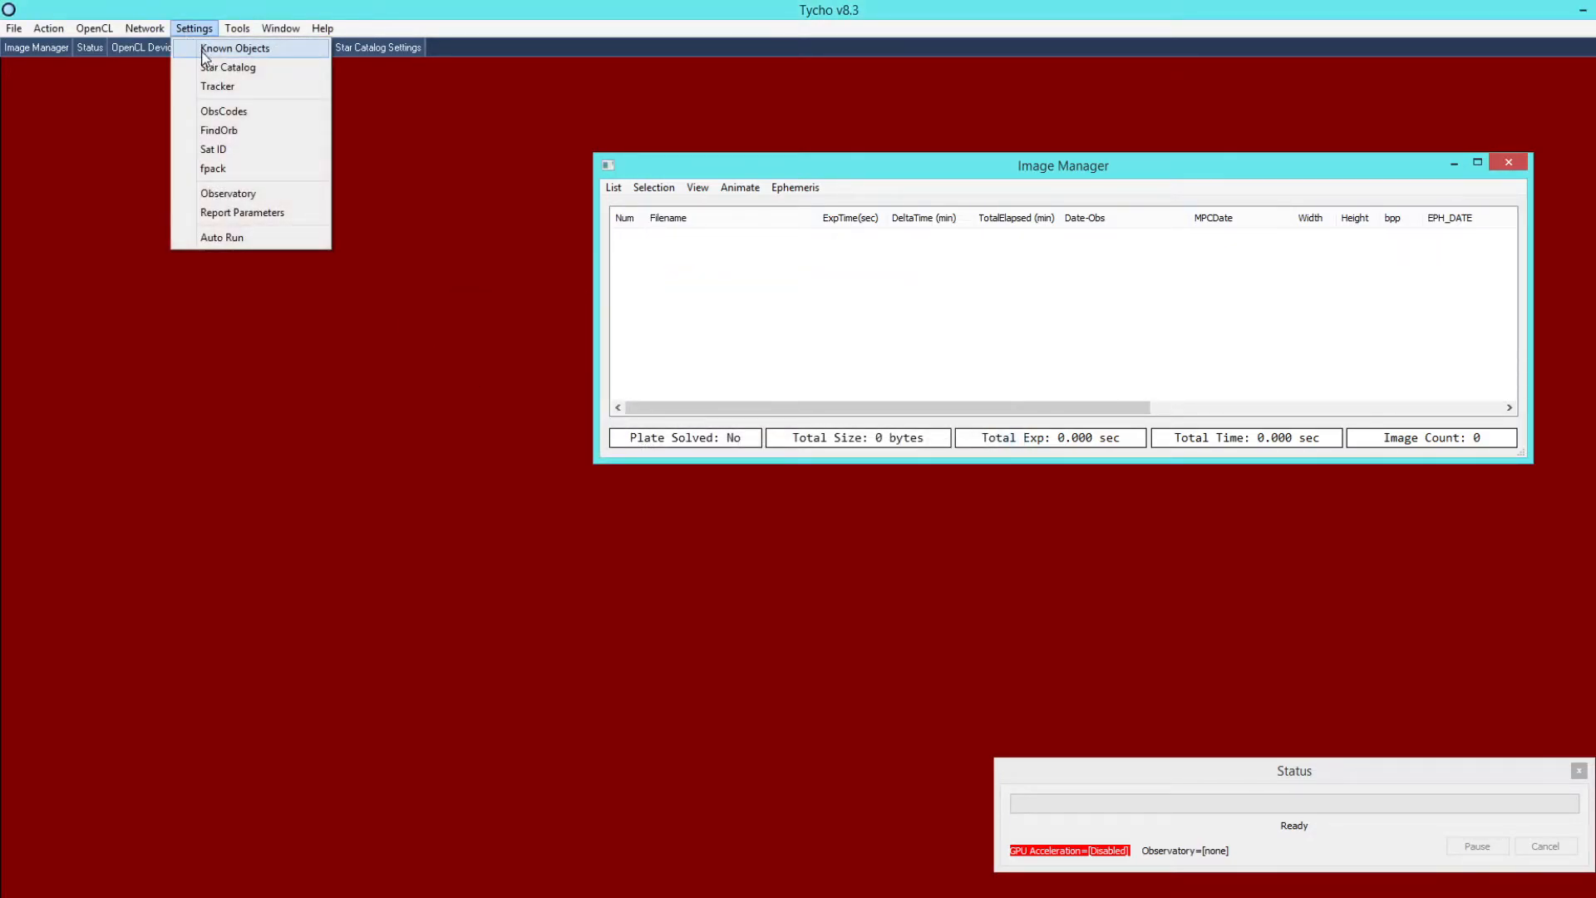
{"action": "left_click", "coordinate": [243, 116]}
{"action": "left_click_drag", "start_coordinate": [249, 56], "coordinate": [491, 328]}
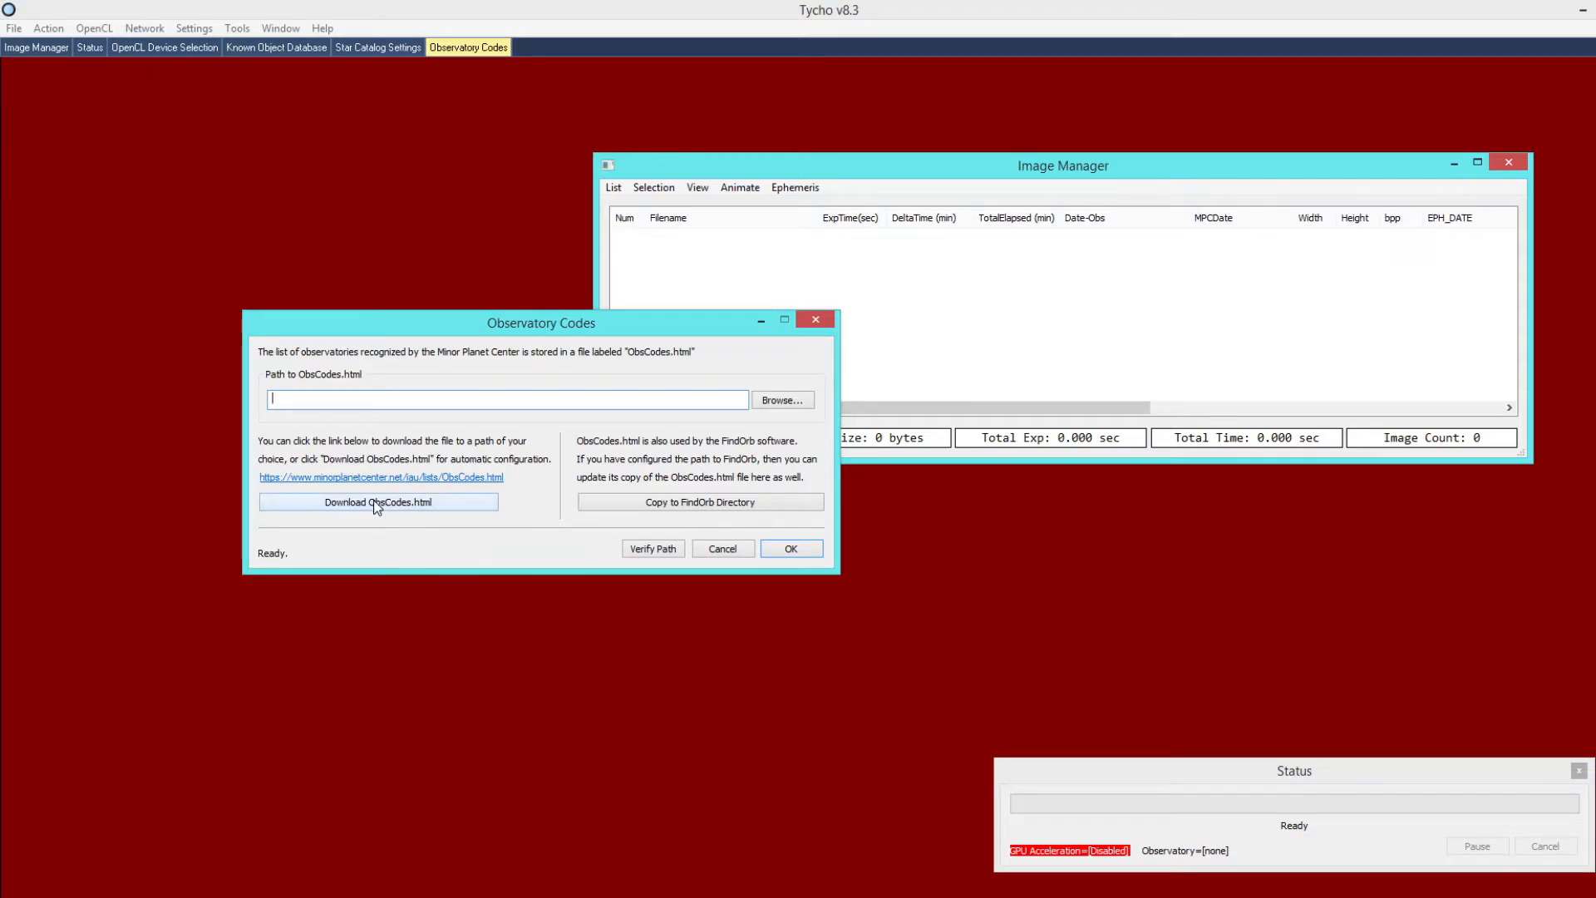
{"action": "left_click", "coordinate": [457, 501]}
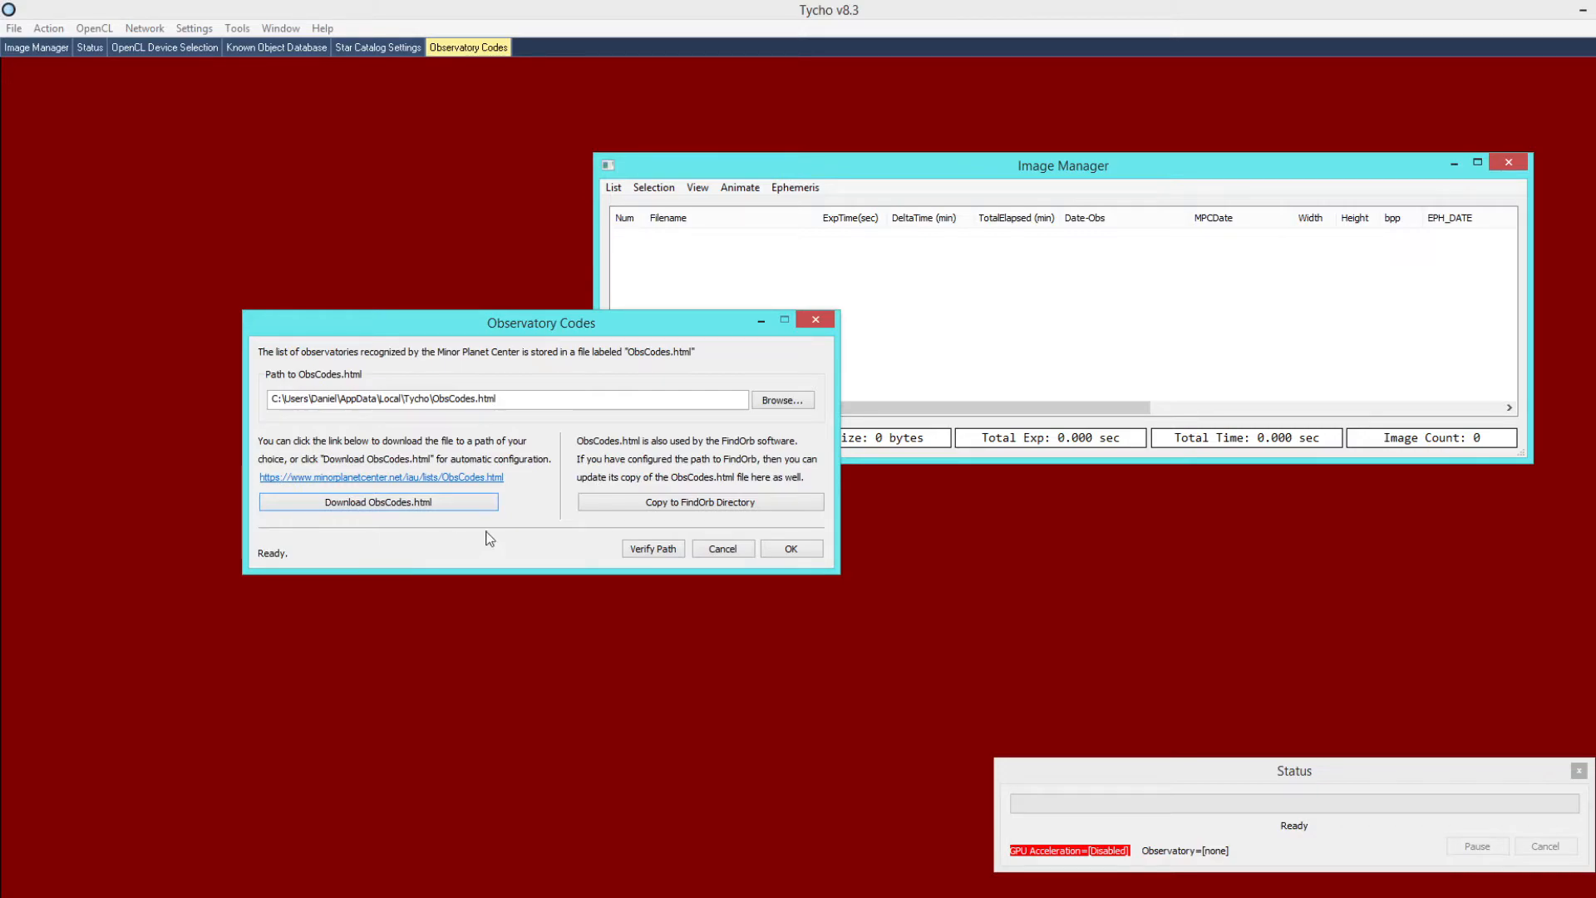
{"action": "left_click", "coordinate": [616, 508]}
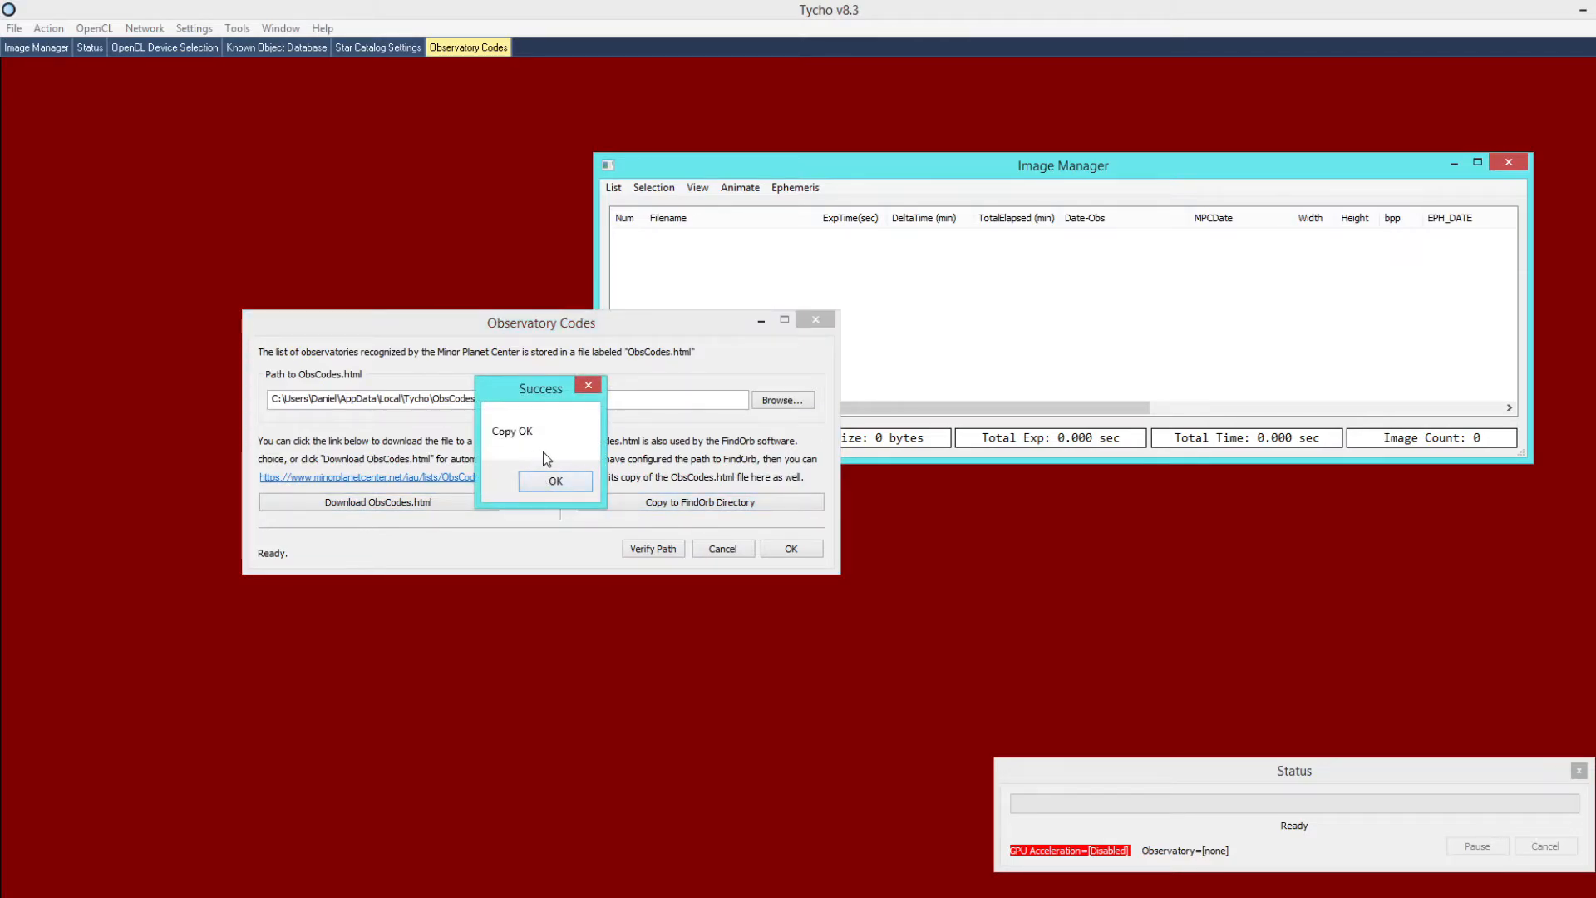
{"action": "left_click", "coordinate": [550, 482]}
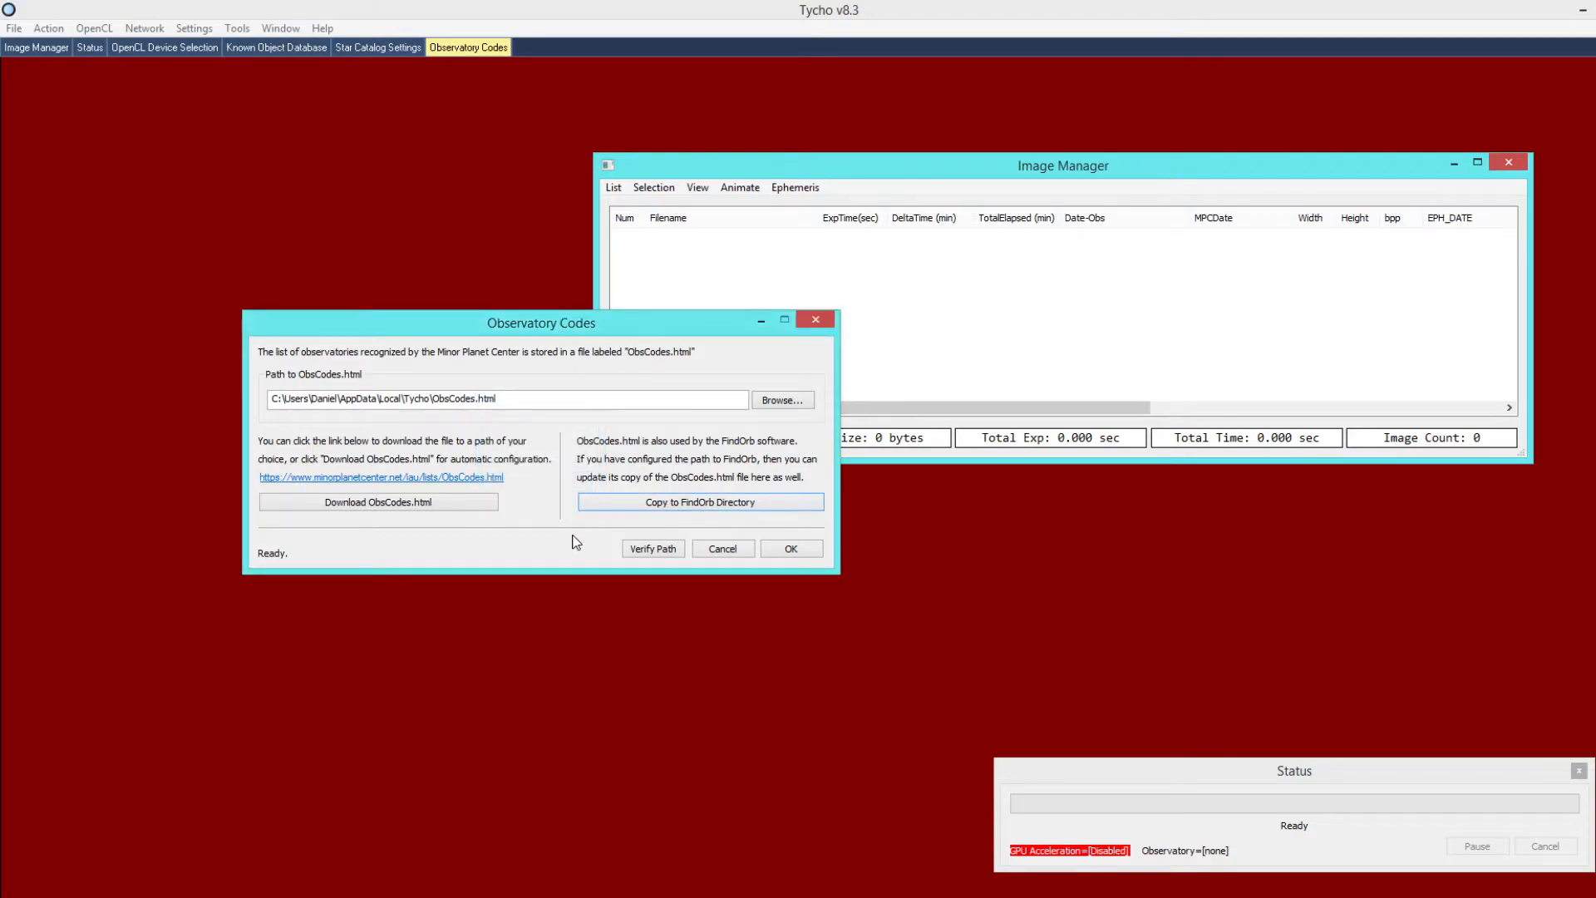
- Verify the path to ObsCodes.html and accept the observatory codes settings
{"action": "left_click", "coordinate": [636, 550]}
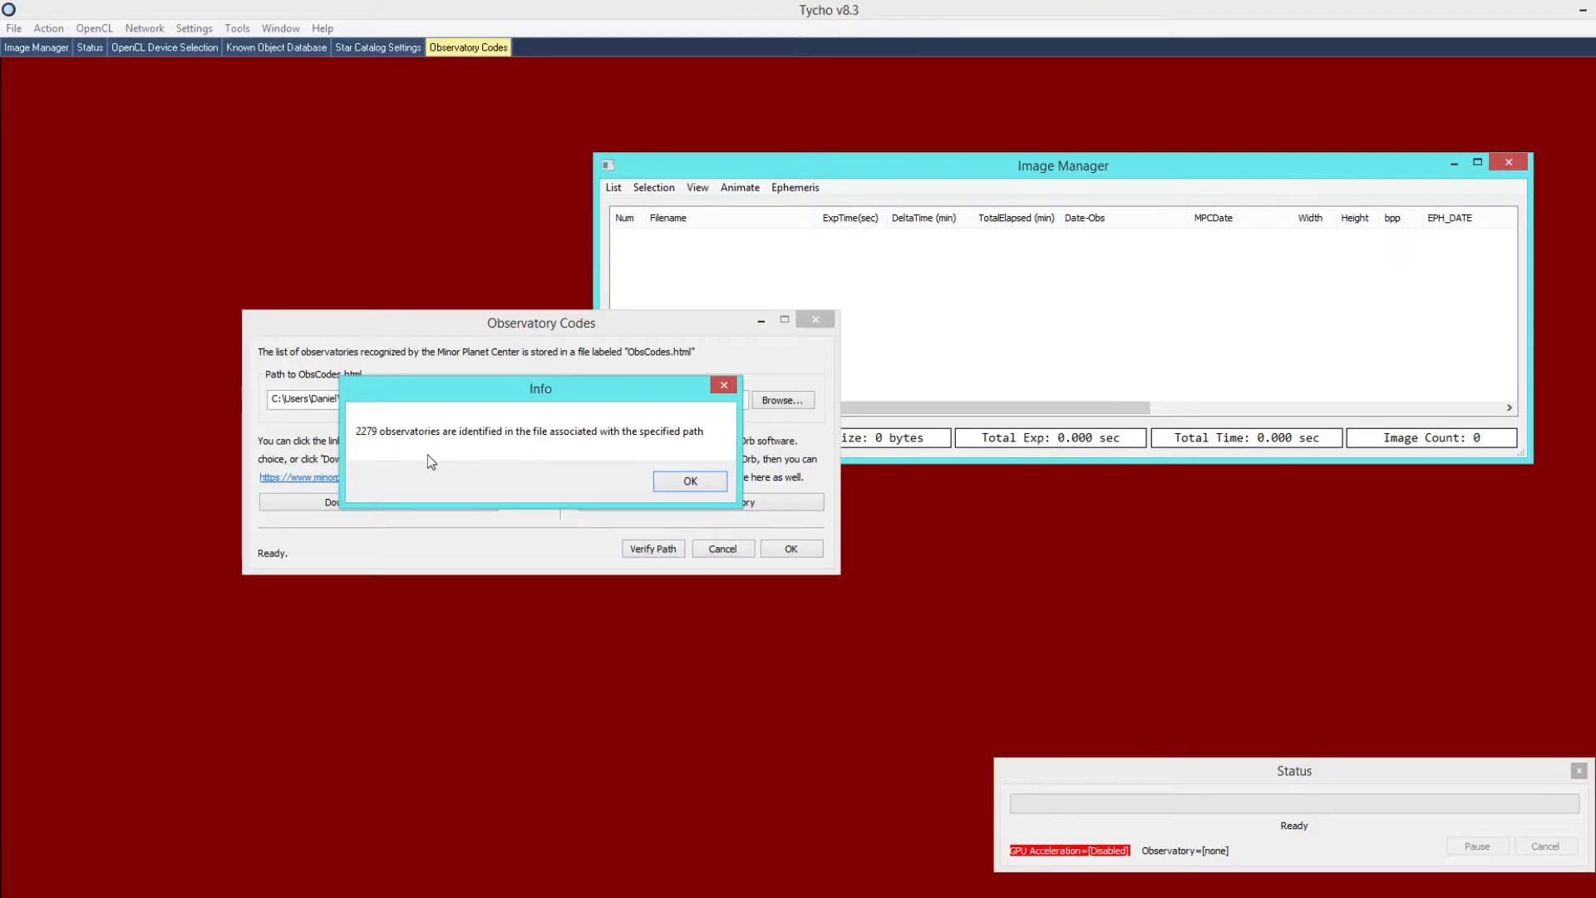
{"action": "left_click", "coordinate": [677, 484]}
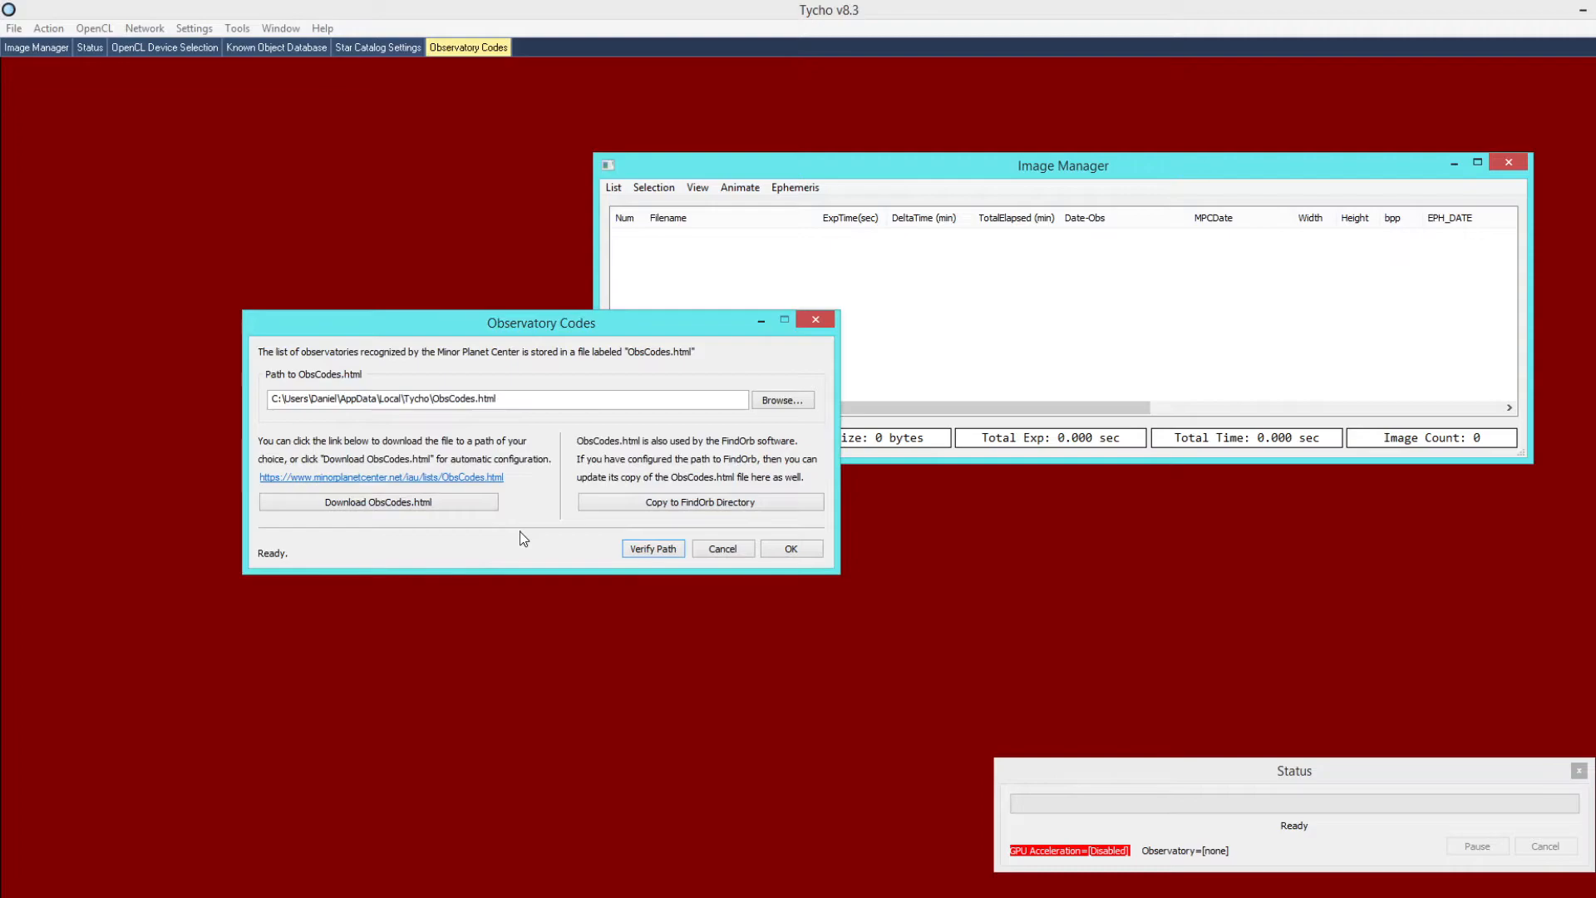
{"action": "left_click", "coordinate": [811, 549]}
- Start a new observatory in the observatory configuration, label it Siding Spring, and set its status to already having an MPC code
{"action": "left_click", "coordinate": [237, 30]}
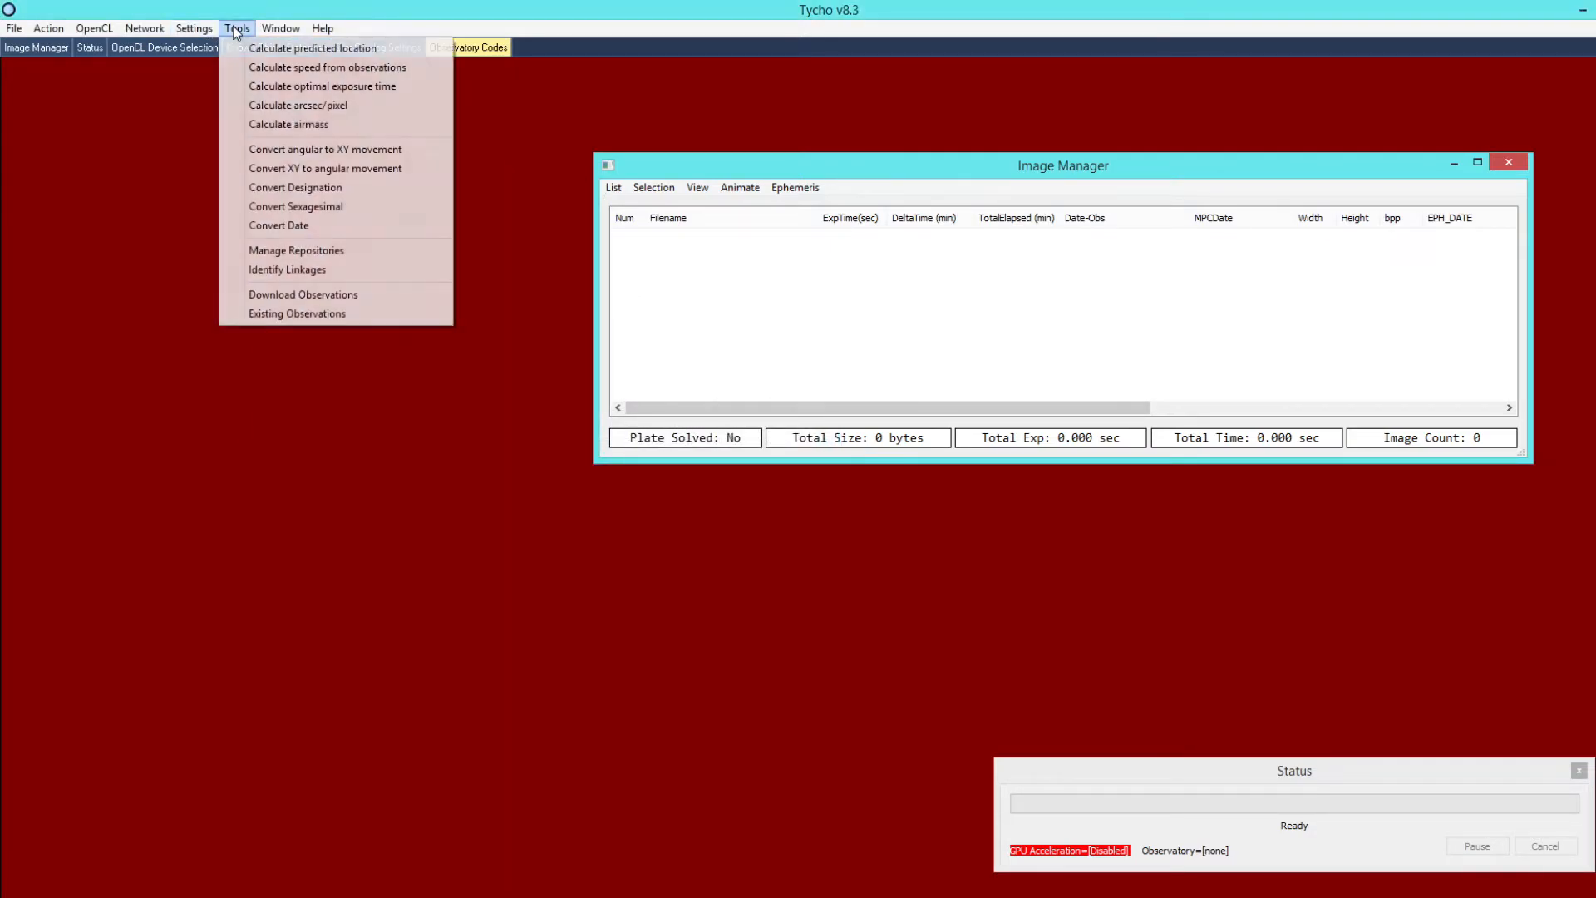
{"action": "mouse_move", "coordinate": [200, 30]}
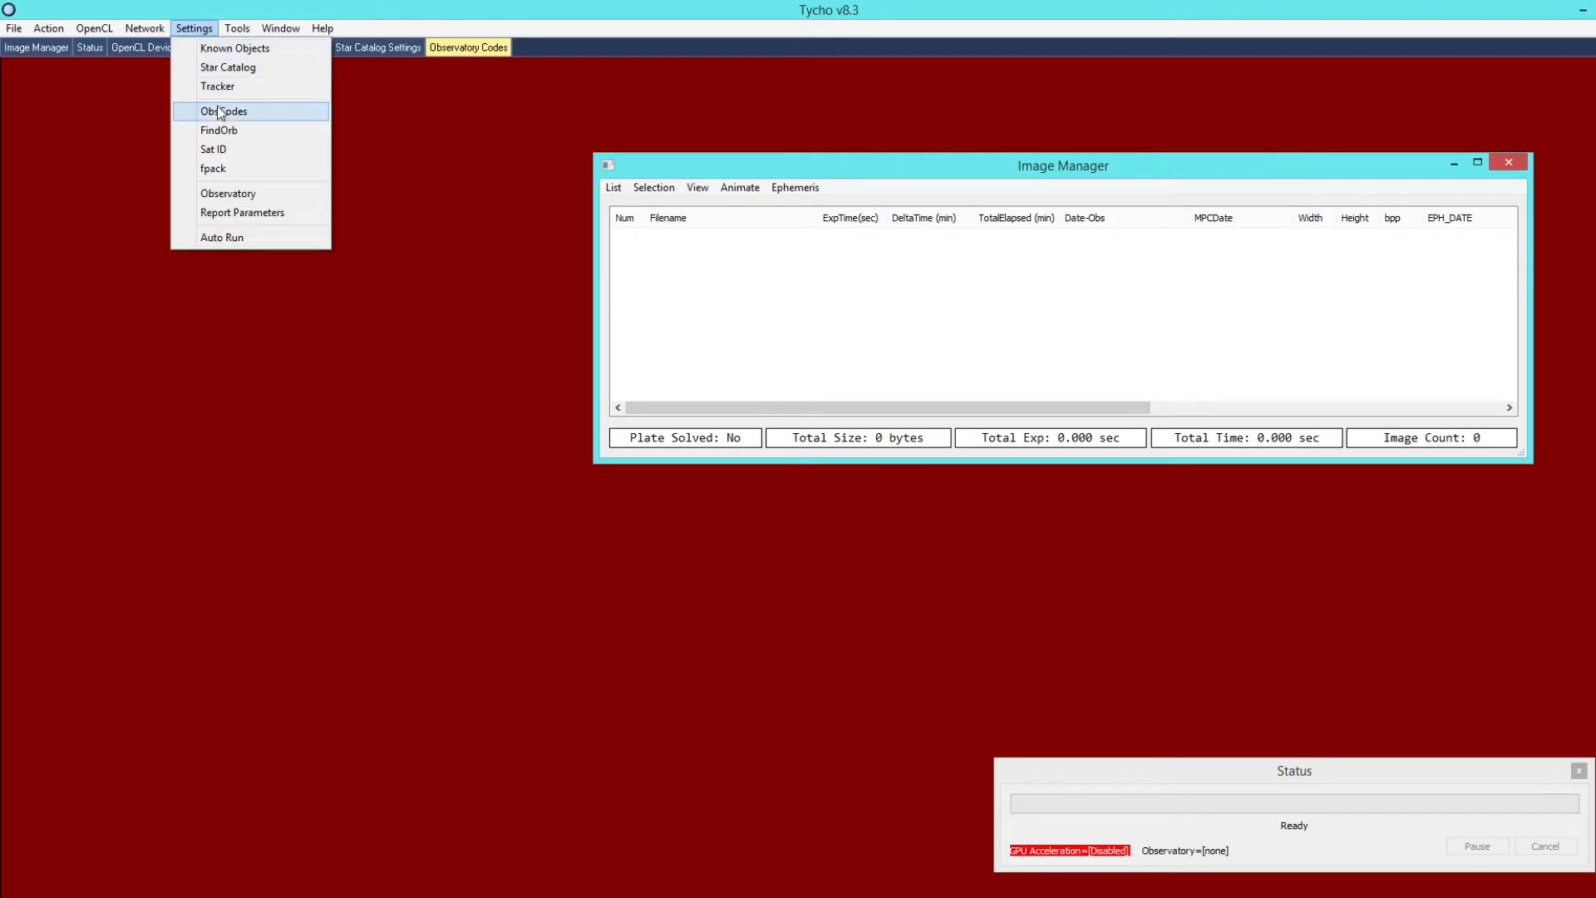
{"action": "left_click", "coordinate": [238, 193]}
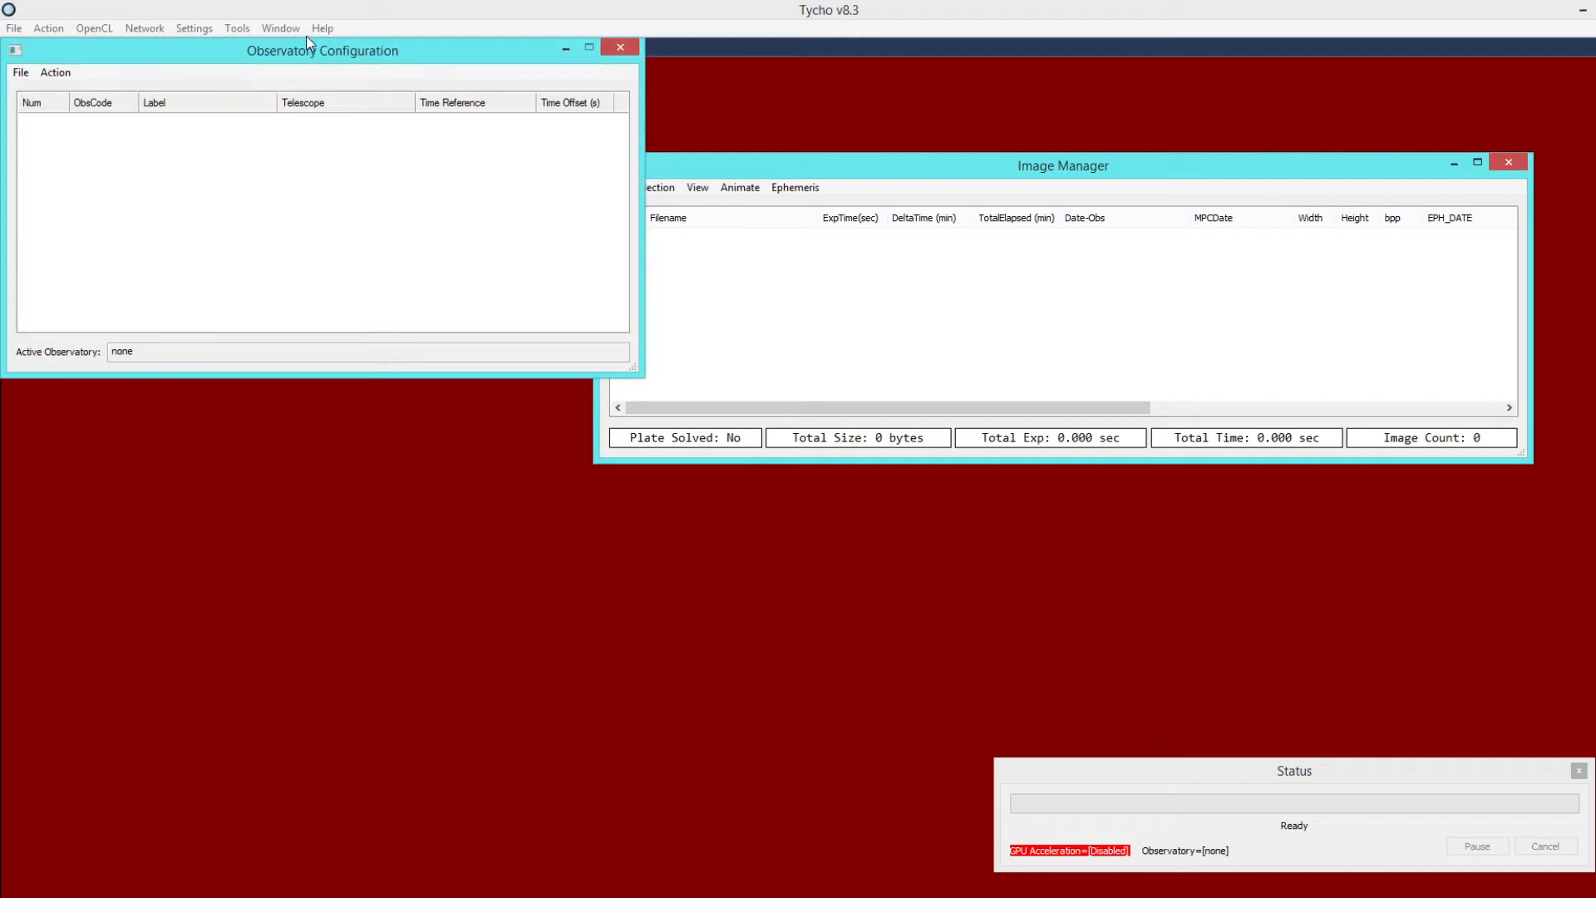
{"action": "left_click_drag", "start_coordinate": [279, 60], "coordinate": [456, 282]}
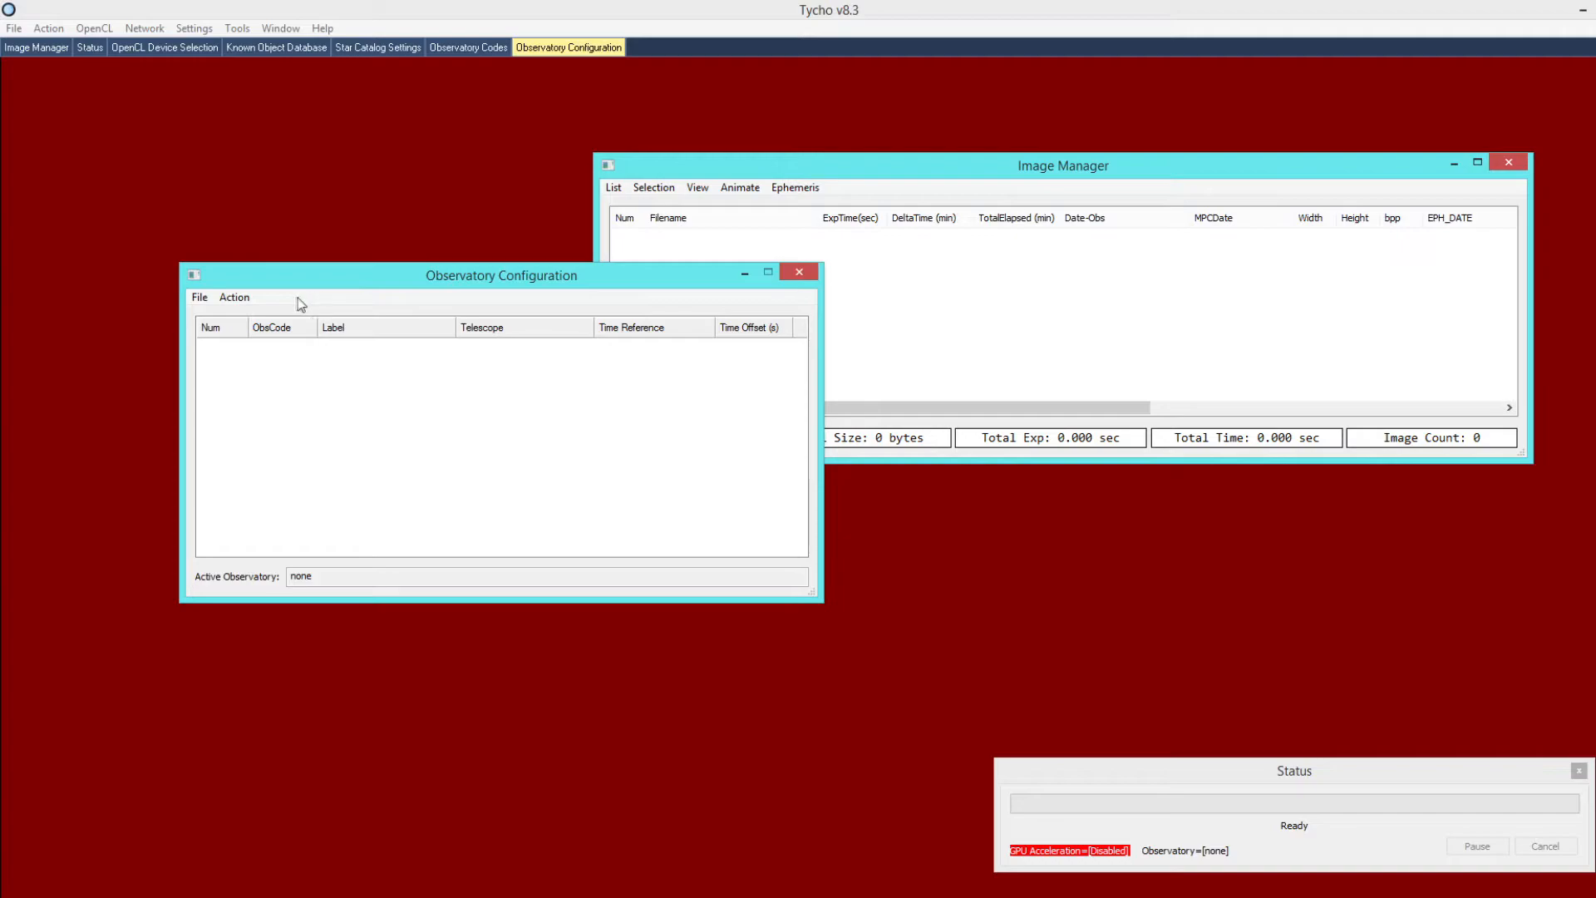
{"action": "left_click", "coordinate": [235, 298]}
{"action": "left_click", "coordinate": [249, 318]}
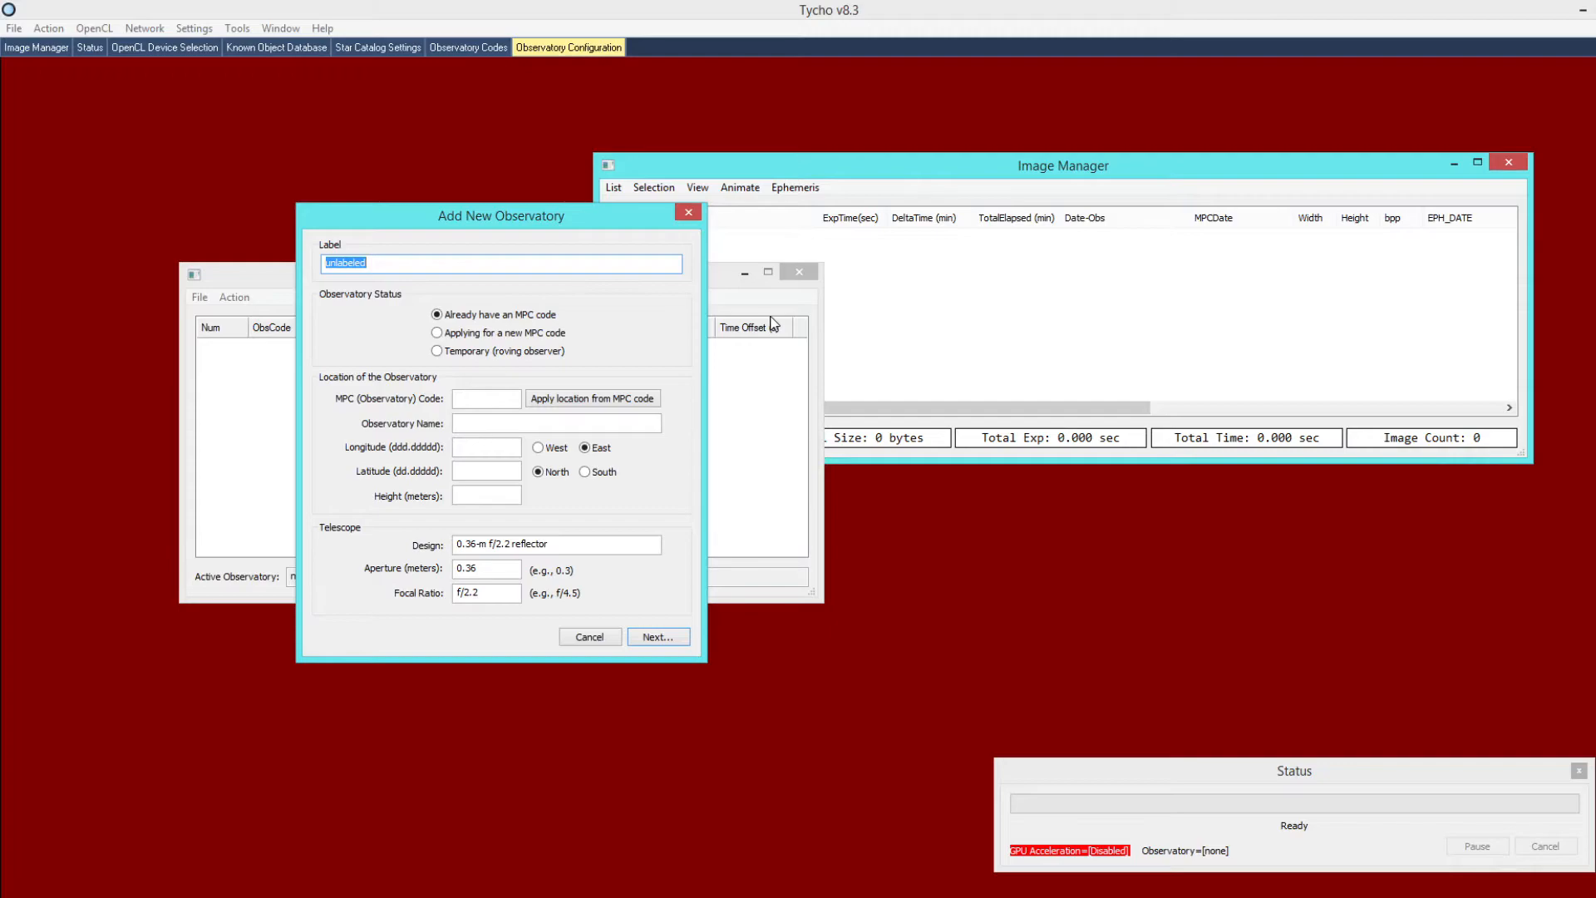
{"action": "type", "text": "Siding Spring"}
{"action": "left_click", "coordinate": [481, 337]}
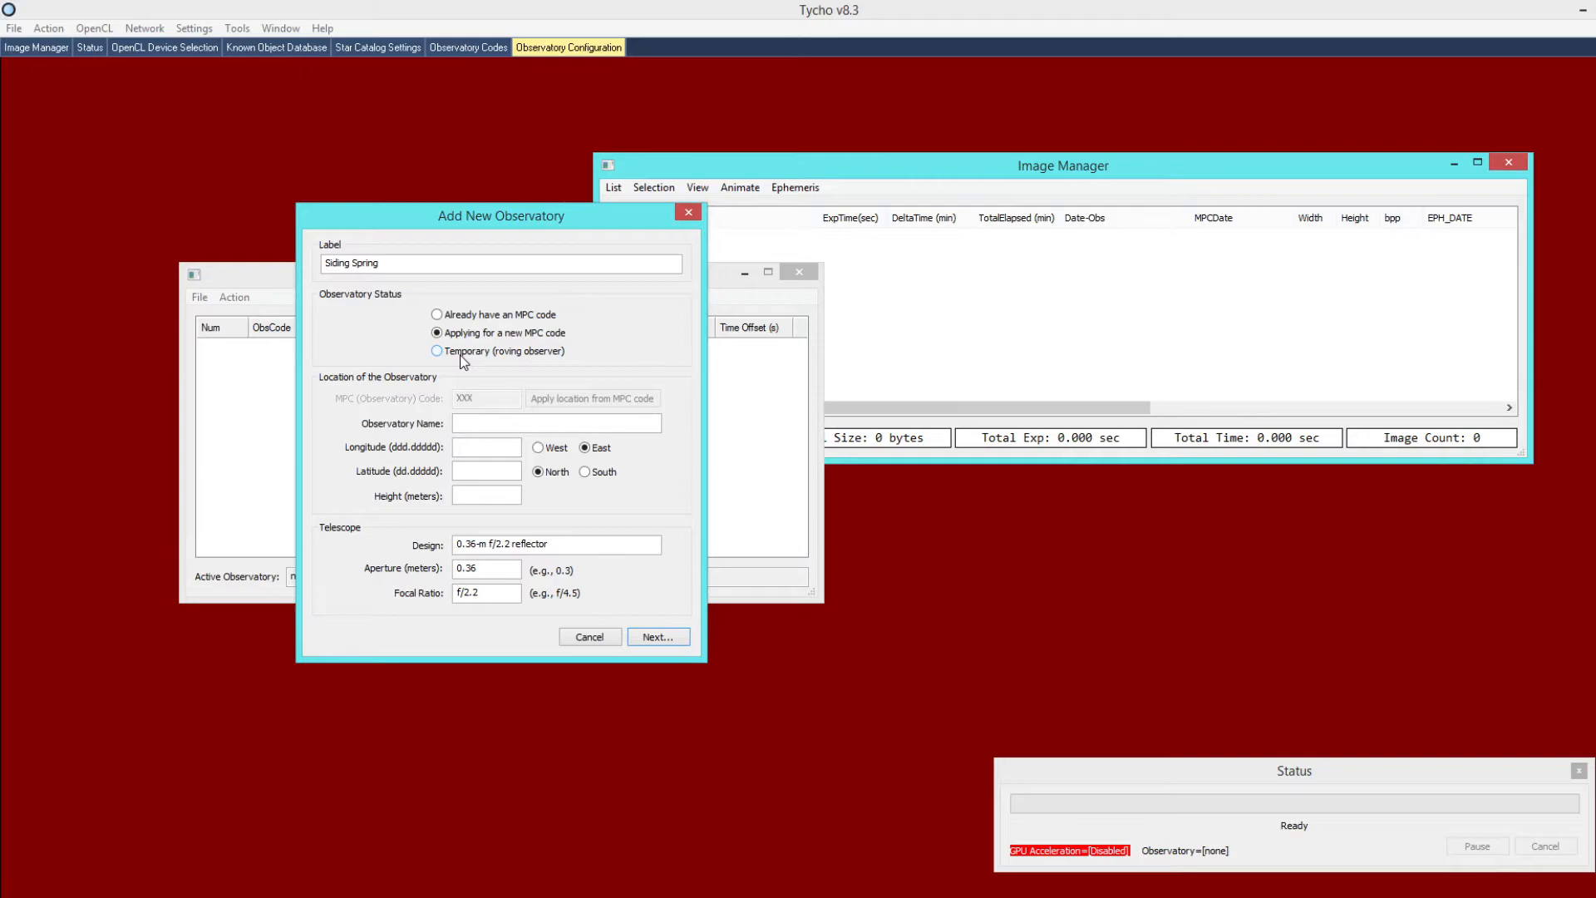
{"action": "left_click", "coordinate": [461, 356]}
{"action": "left_click", "coordinate": [453, 323]}
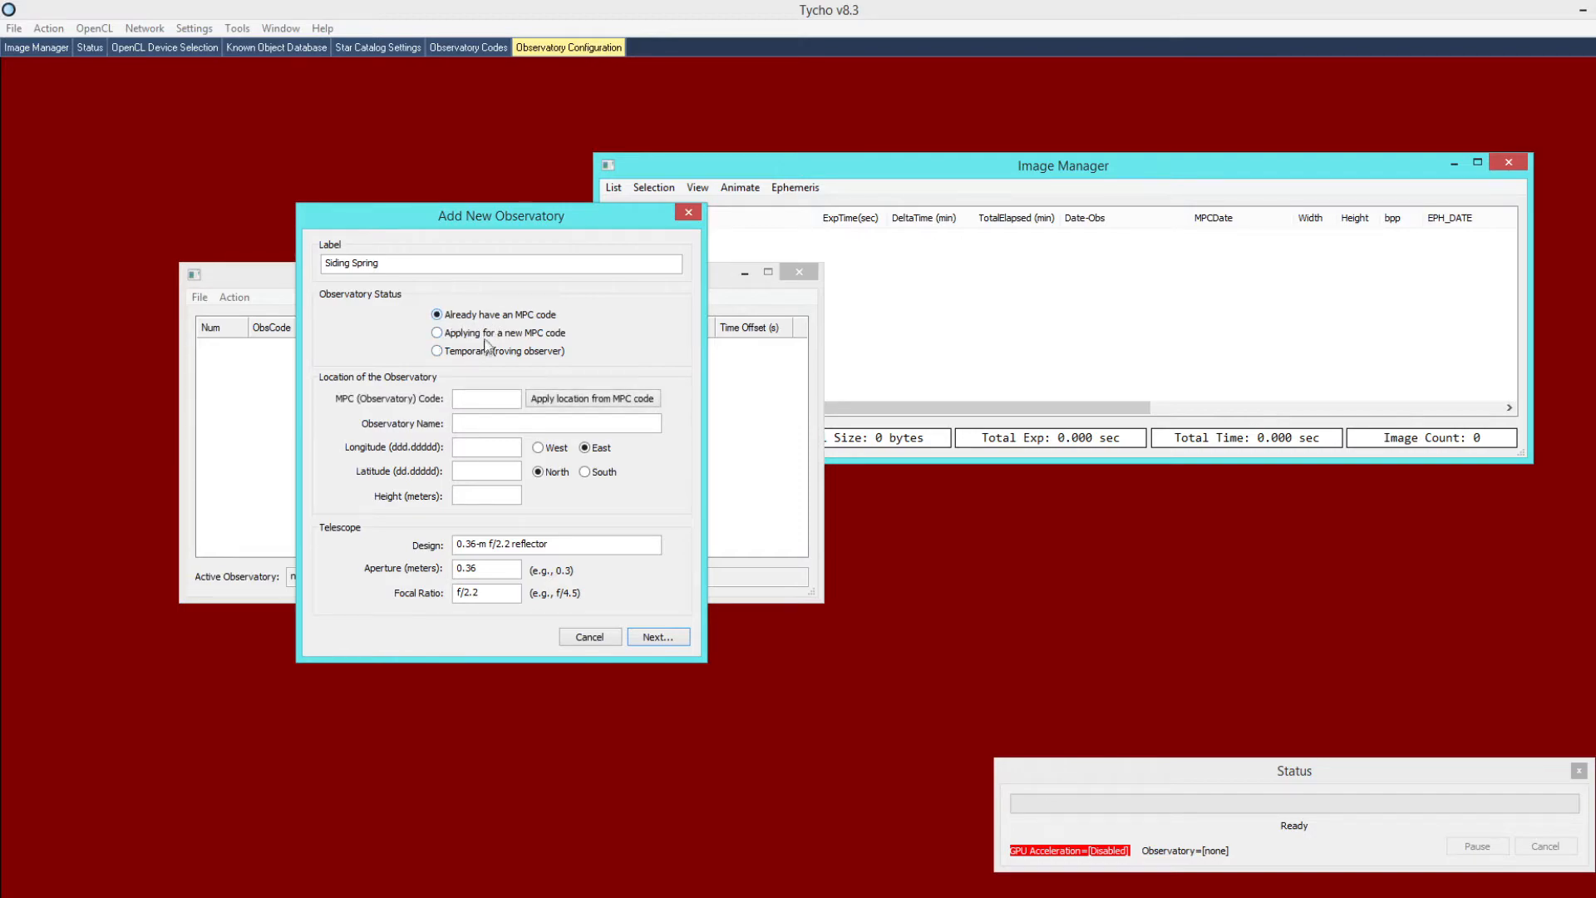
- Enter Q62 as the observatory's MPC code and apply the location from that code
{"action": "left_click", "coordinate": [483, 397]}
{"action": "type", "text": "Q62"}
{"action": "left_click", "coordinate": [593, 405]}
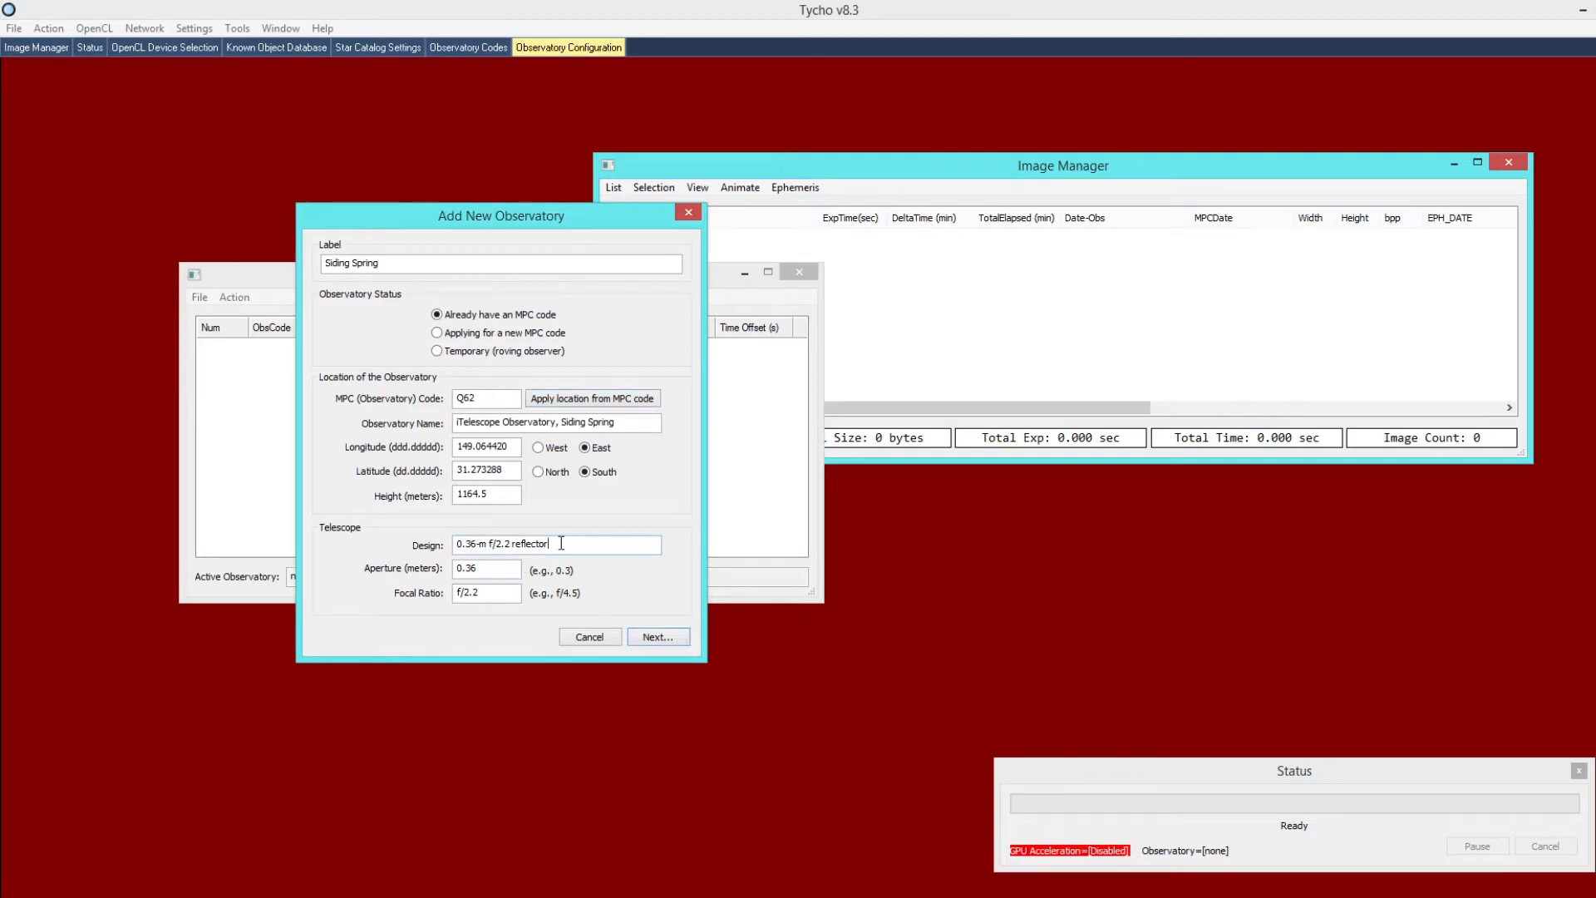
- Review the telescope design and aperture, keep the default values, and continue to the camera details
{"action": "left_click_drag", "start_coordinate": [565, 546], "coordinate": [414, 545]}
{"action": "left_click", "coordinate": [499, 568]}
{"action": "left_click", "coordinate": [657, 637]}
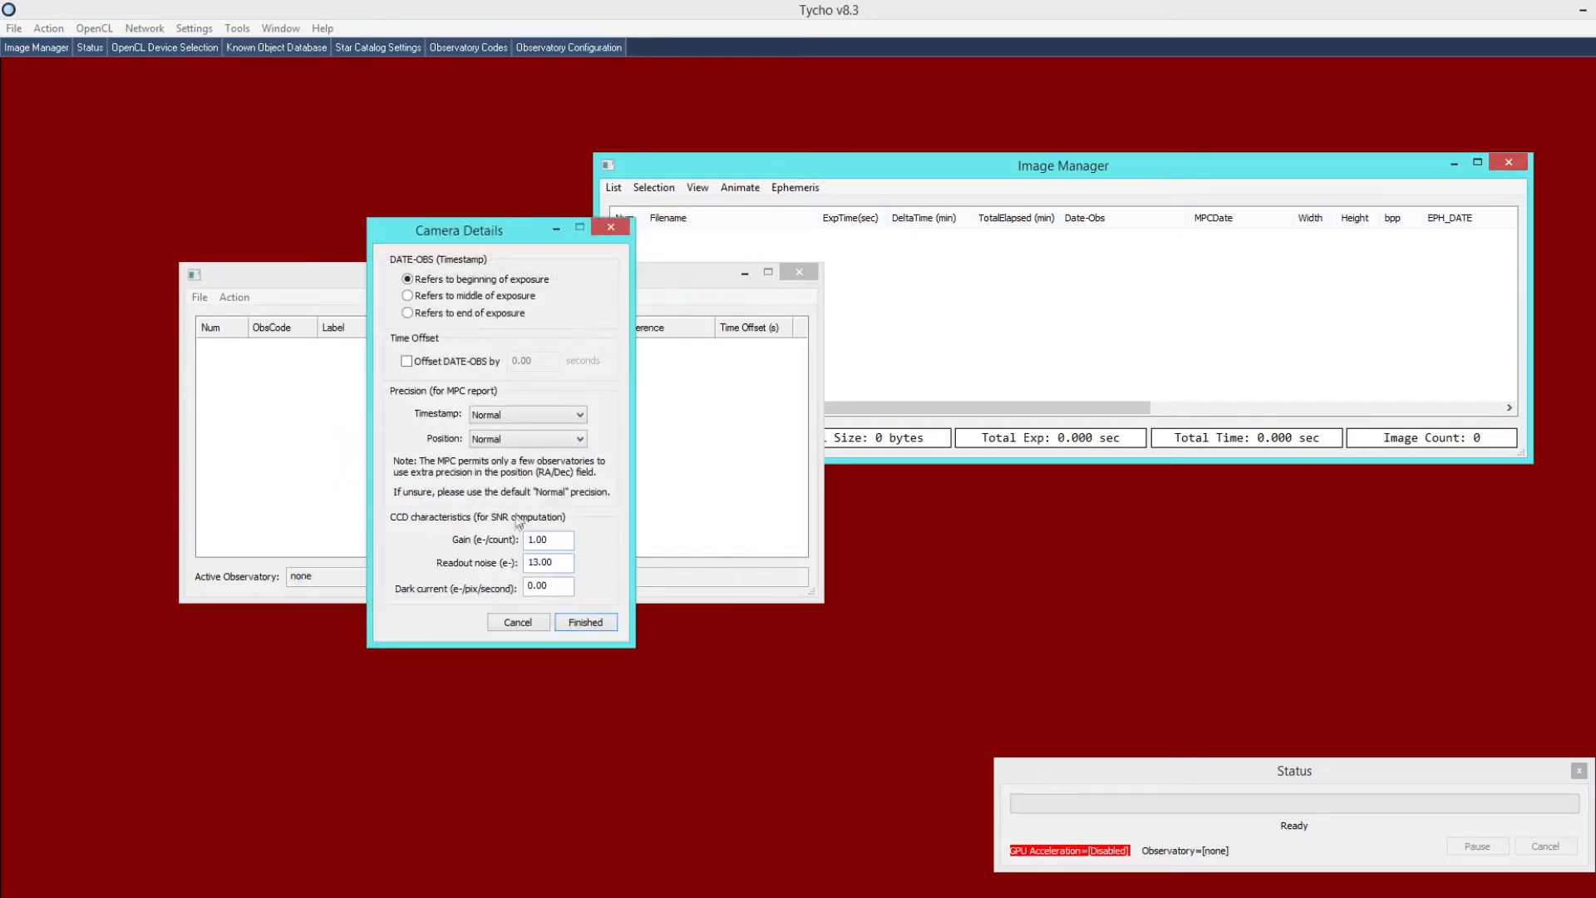
- Review the camera details, keep timestamps at beginning of exposure, no time offset and Normal precision for timestamp and position, and finish the observatory setup
{"action": "left_click", "coordinate": [471, 235]}
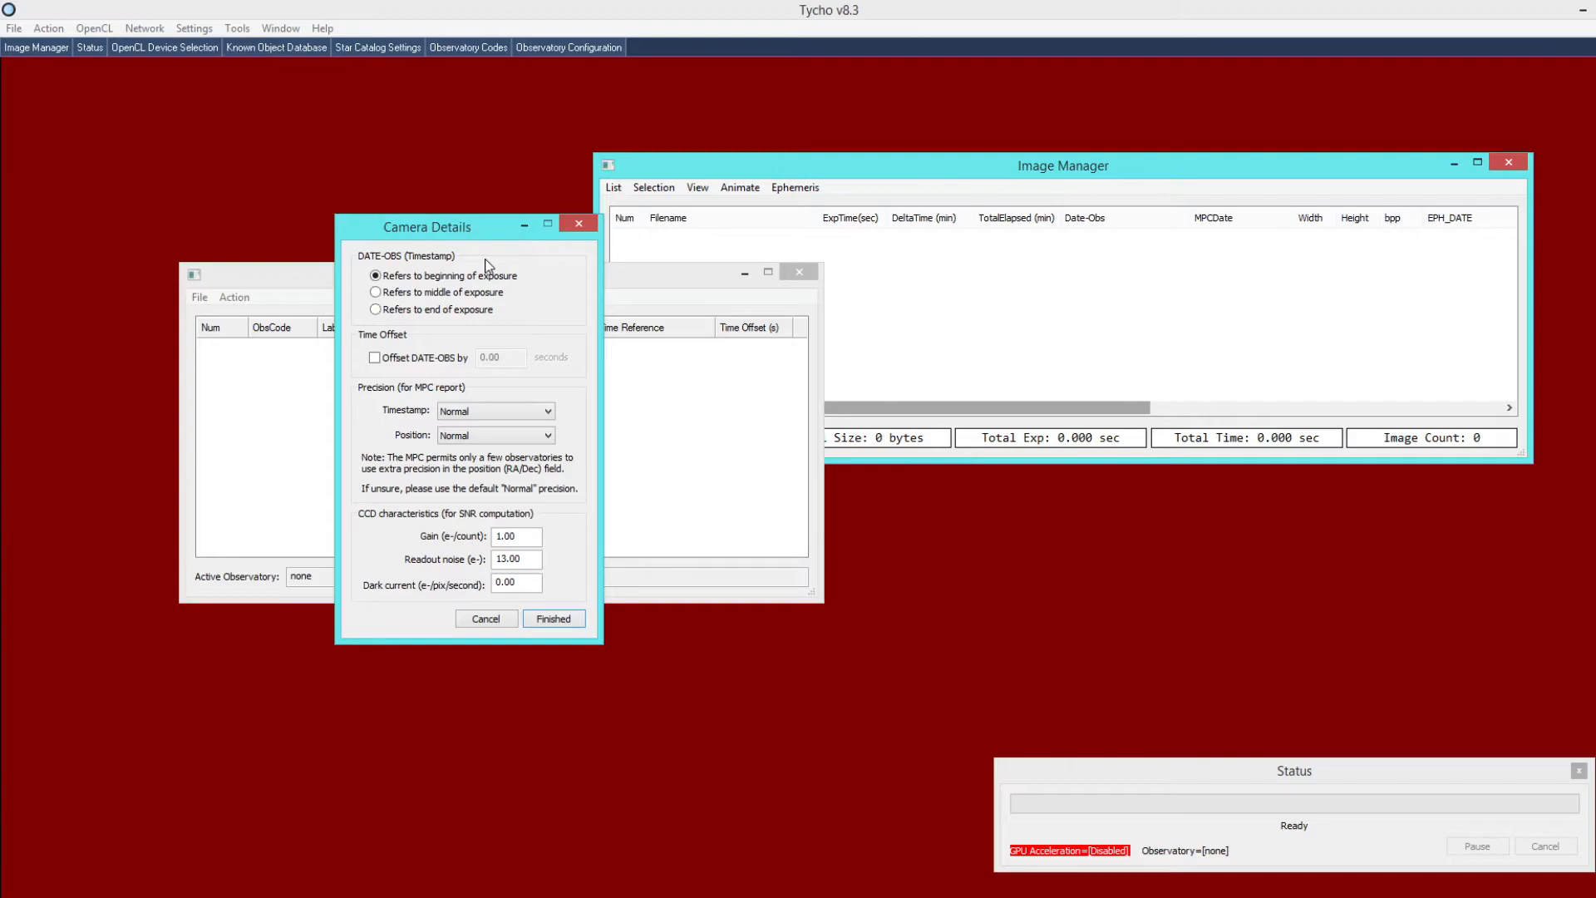
{"action": "left_click_drag", "start_coordinate": [445, 238], "coordinate": [461, 263]}
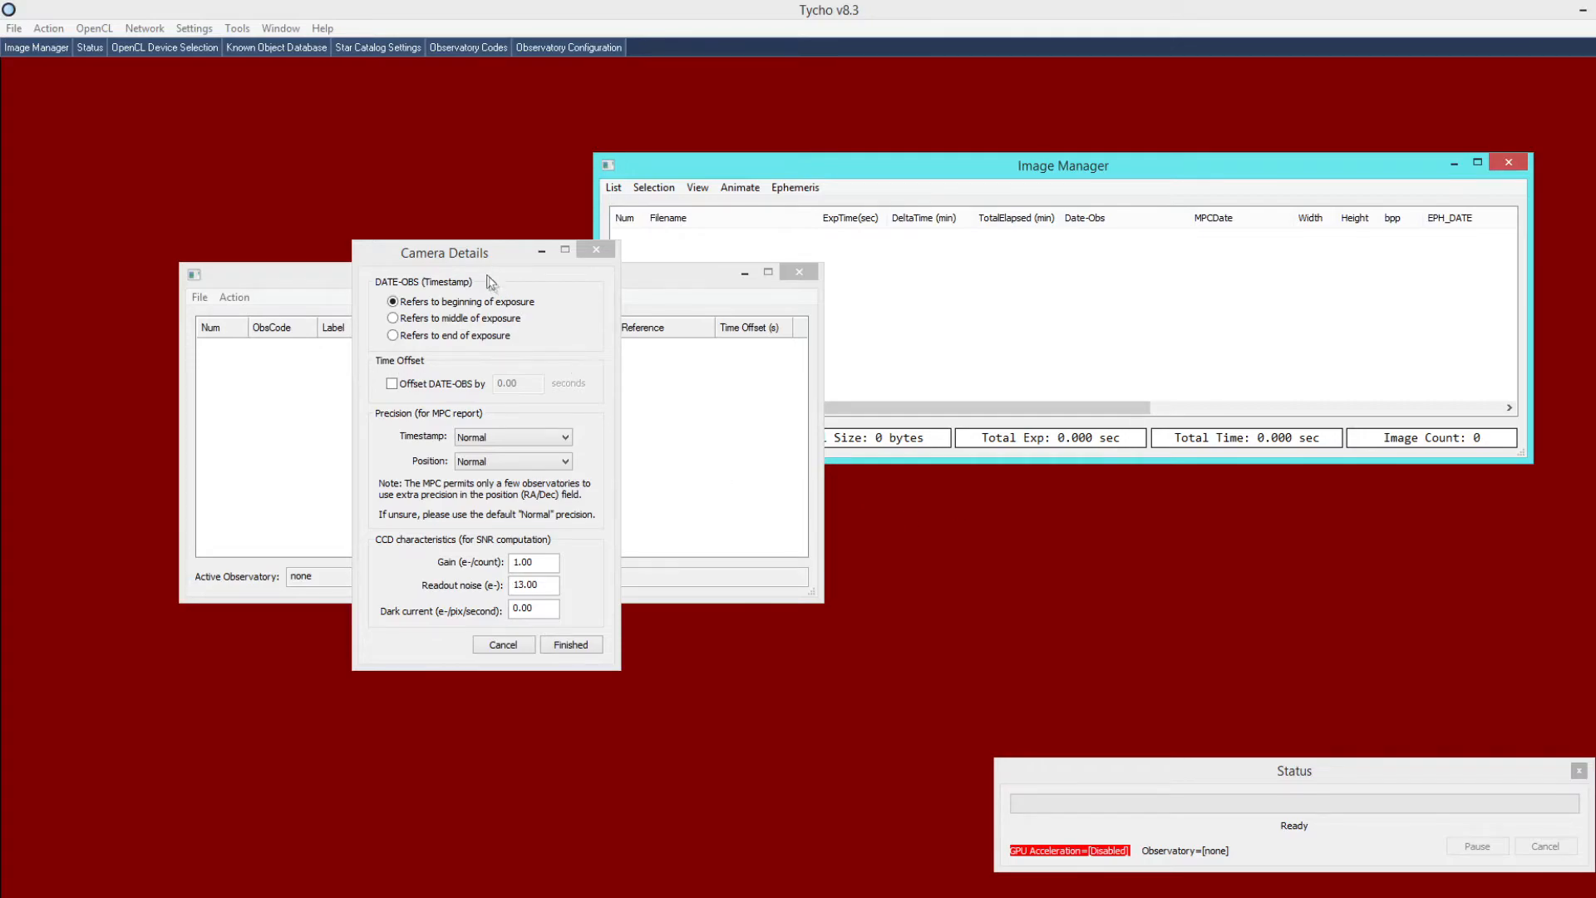
{"action": "left_click_drag", "start_coordinate": [472, 265], "coordinate": [448, 268]}
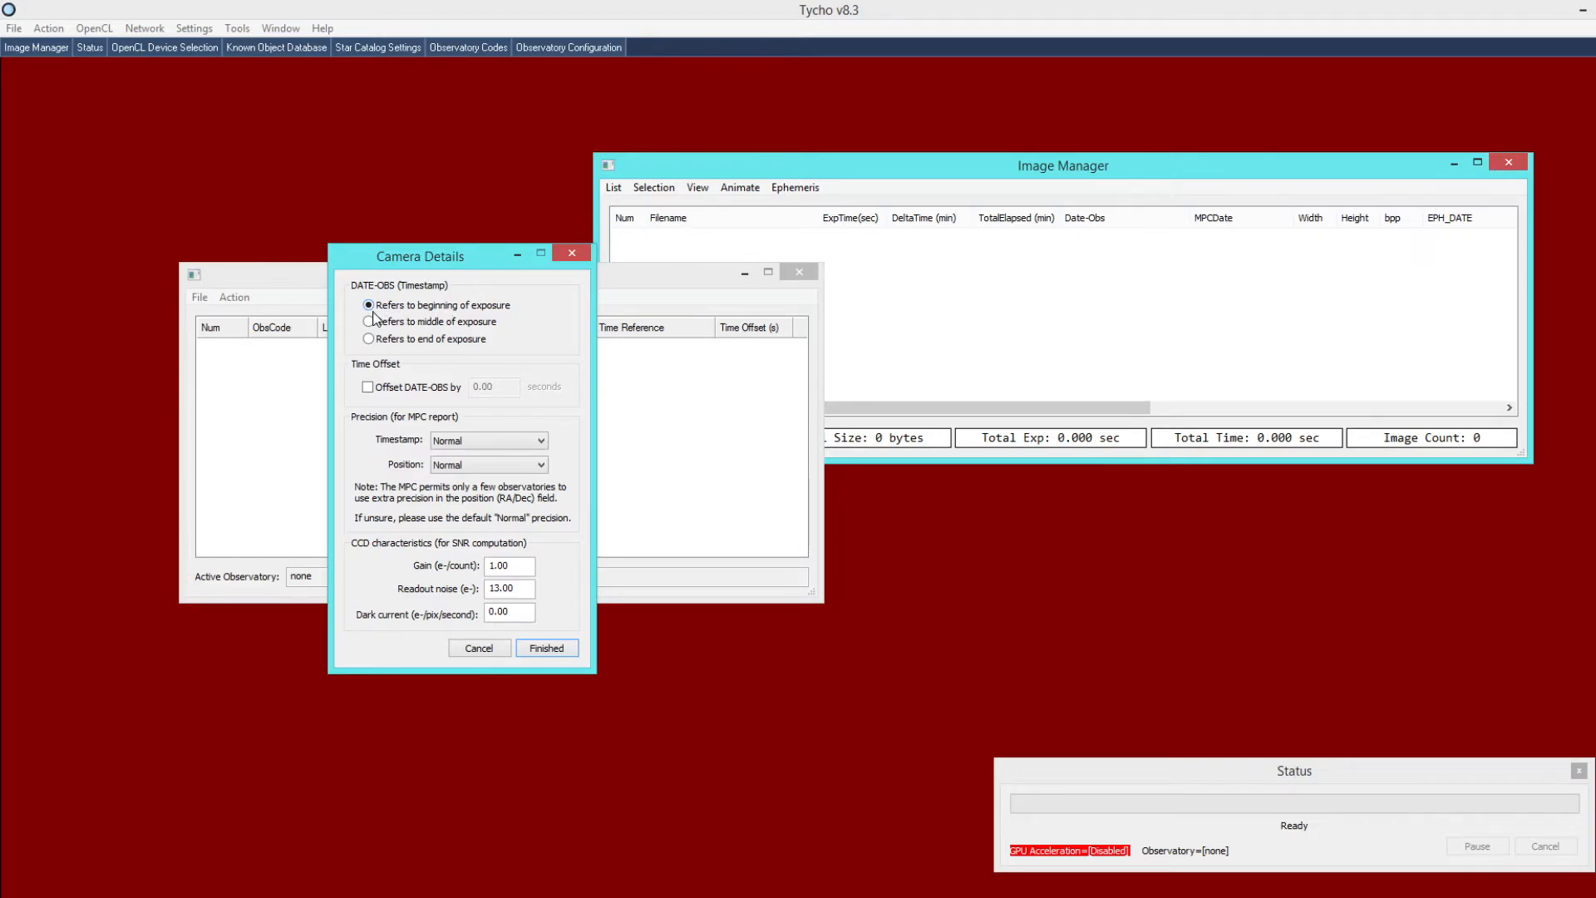
{"action": "left_click", "coordinate": [368, 388]}
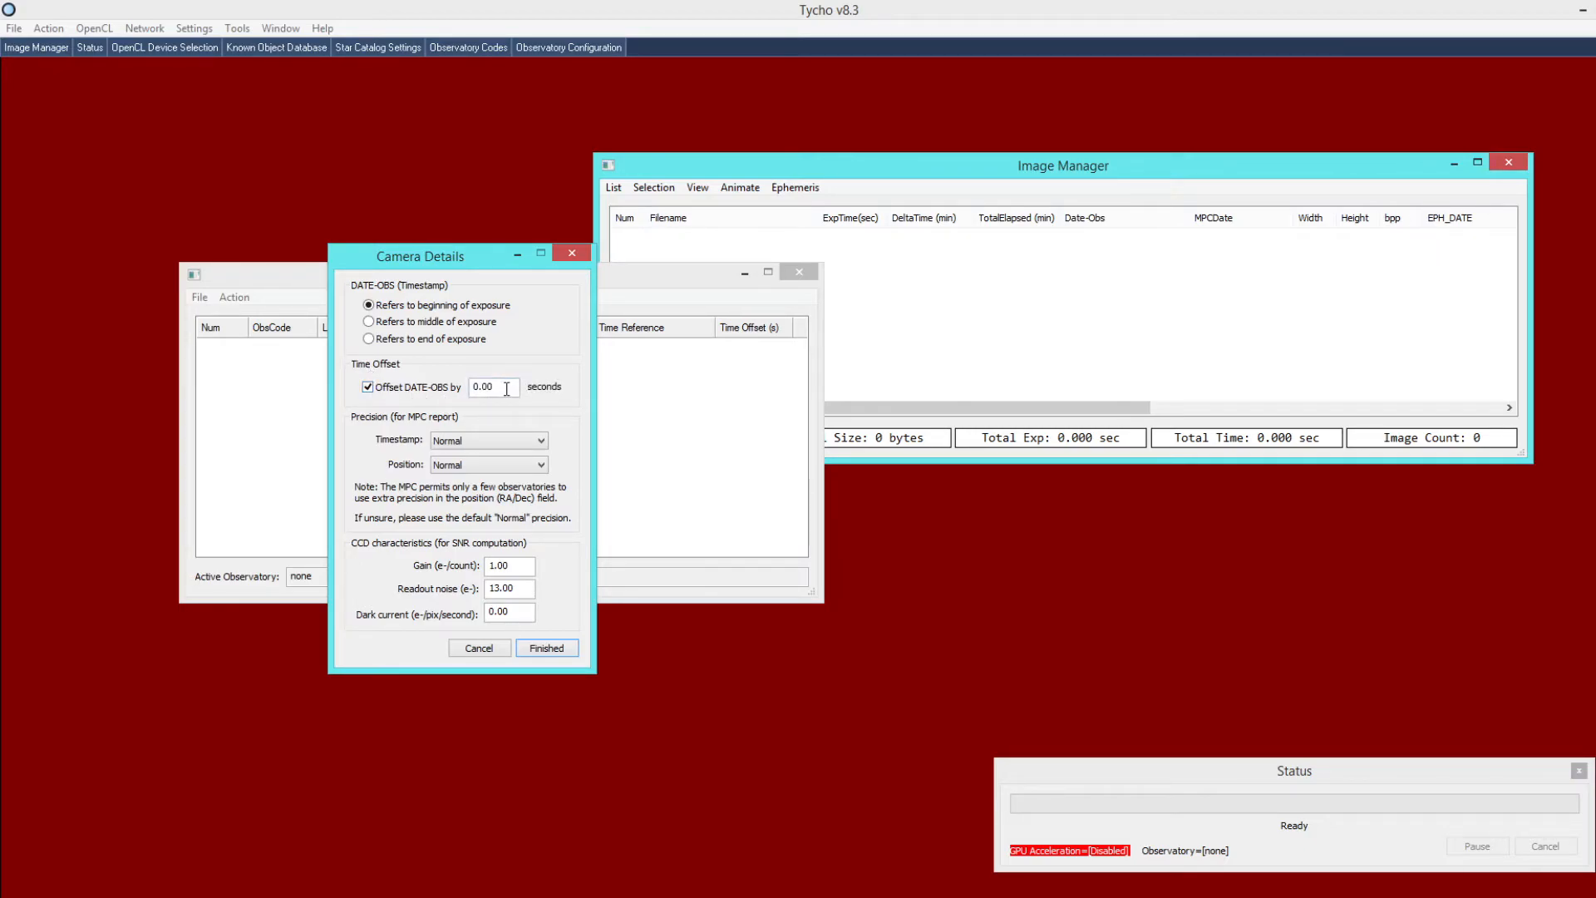
{"action": "left_click", "coordinate": [368, 388]}
{"action": "left_click", "coordinate": [454, 443]}
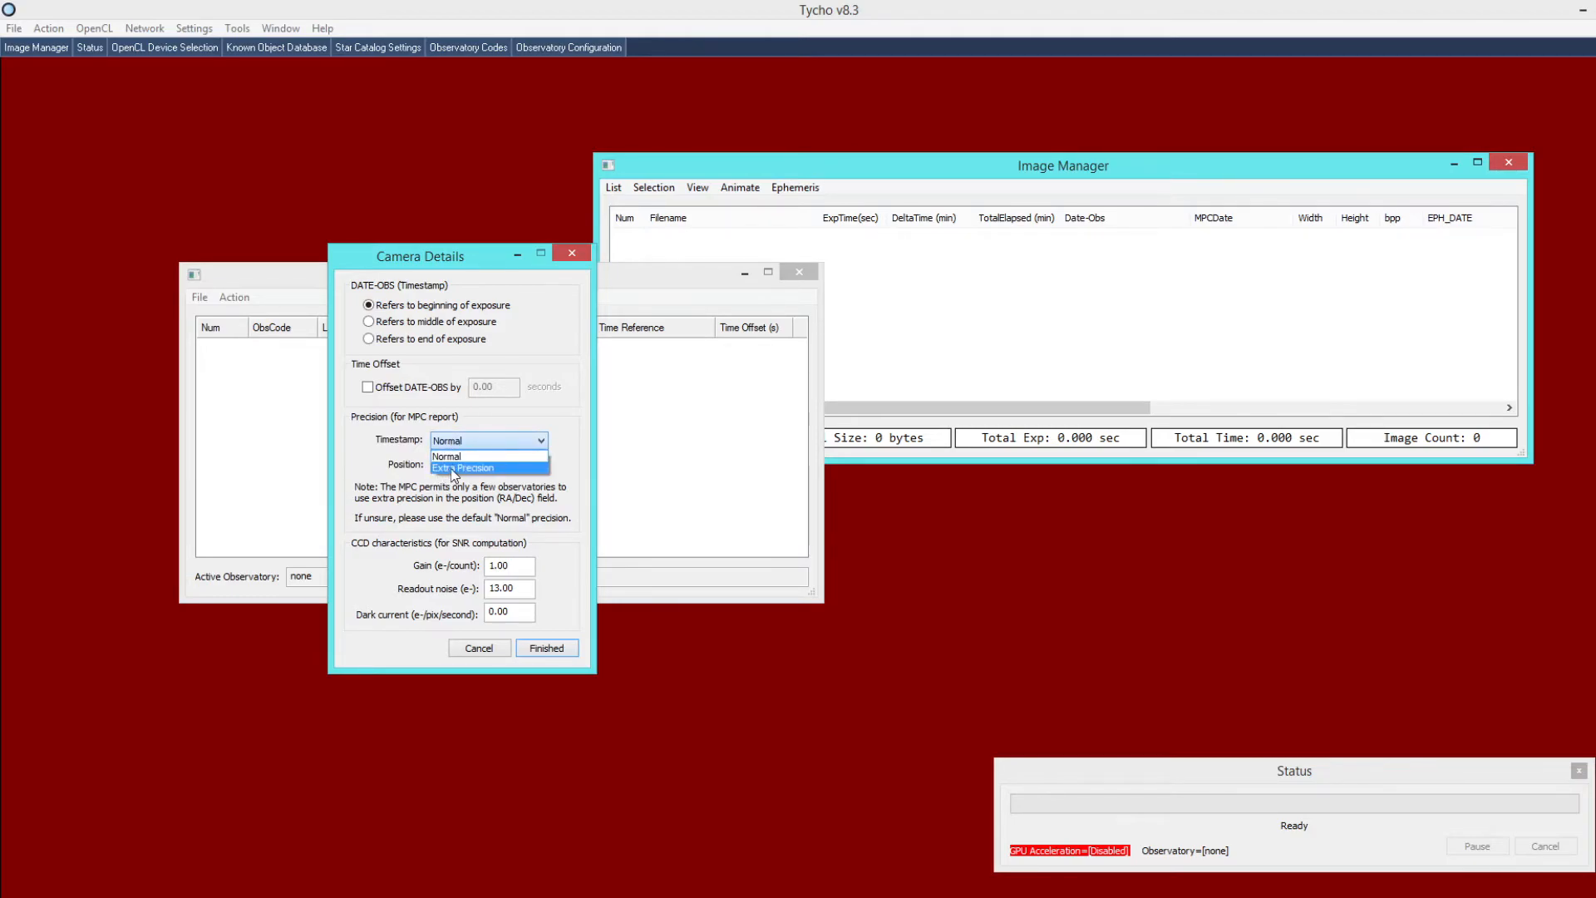
{"action": "left_click", "coordinate": [394, 469]}
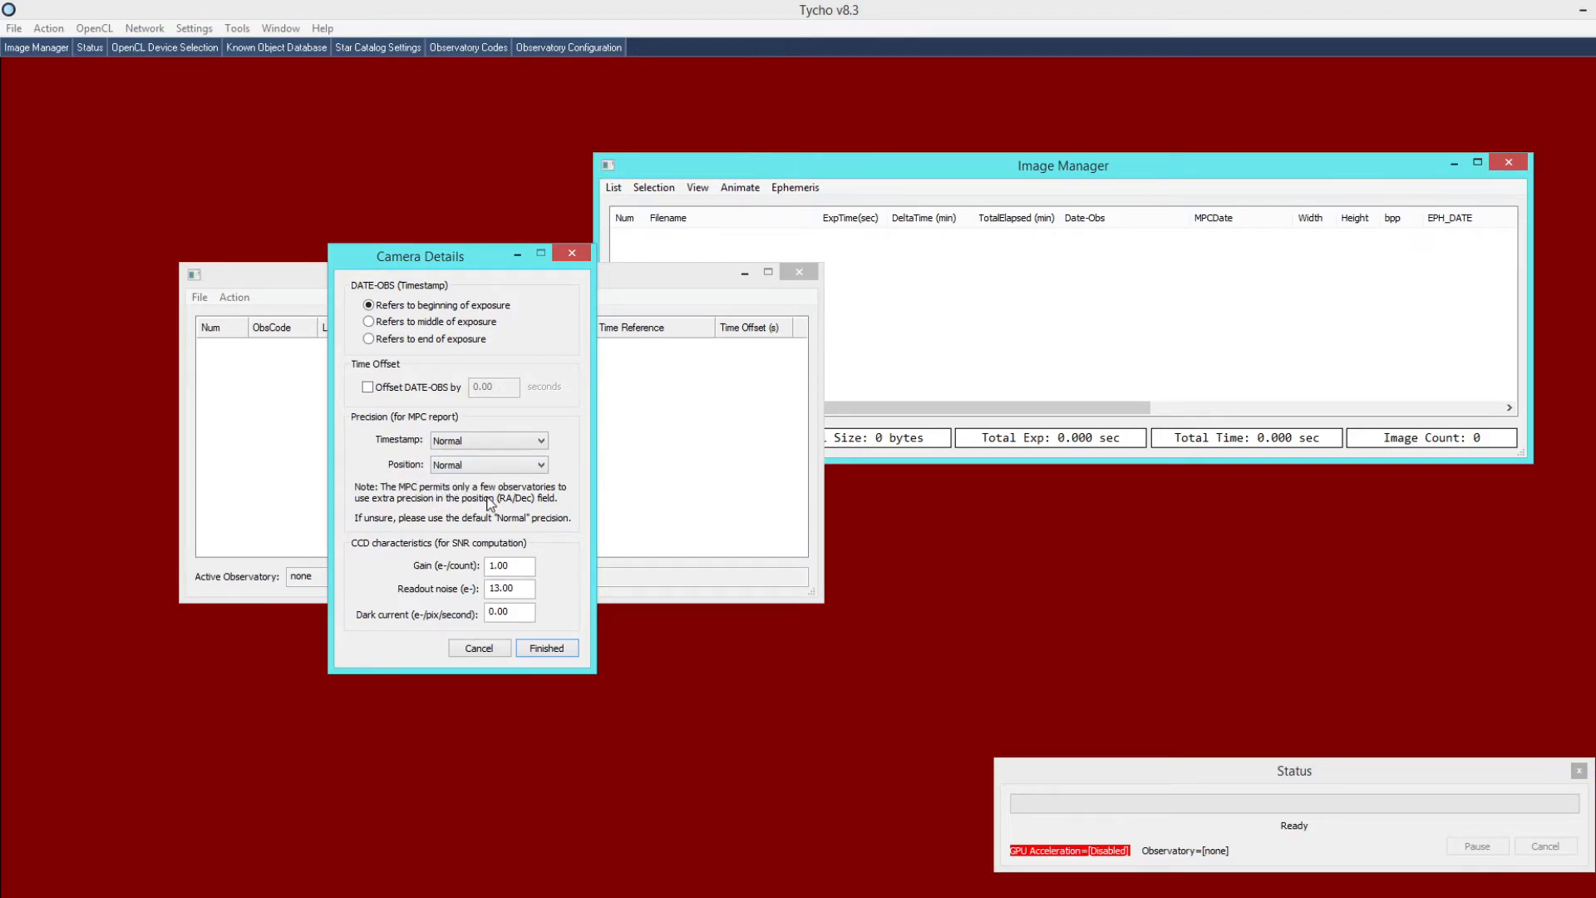
{"action": "left_click", "coordinate": [453, 442]}
{"action": "left_click", "coordinate": [393, 471]}
{"action": "left_click", "coordinate": [544, 650]}
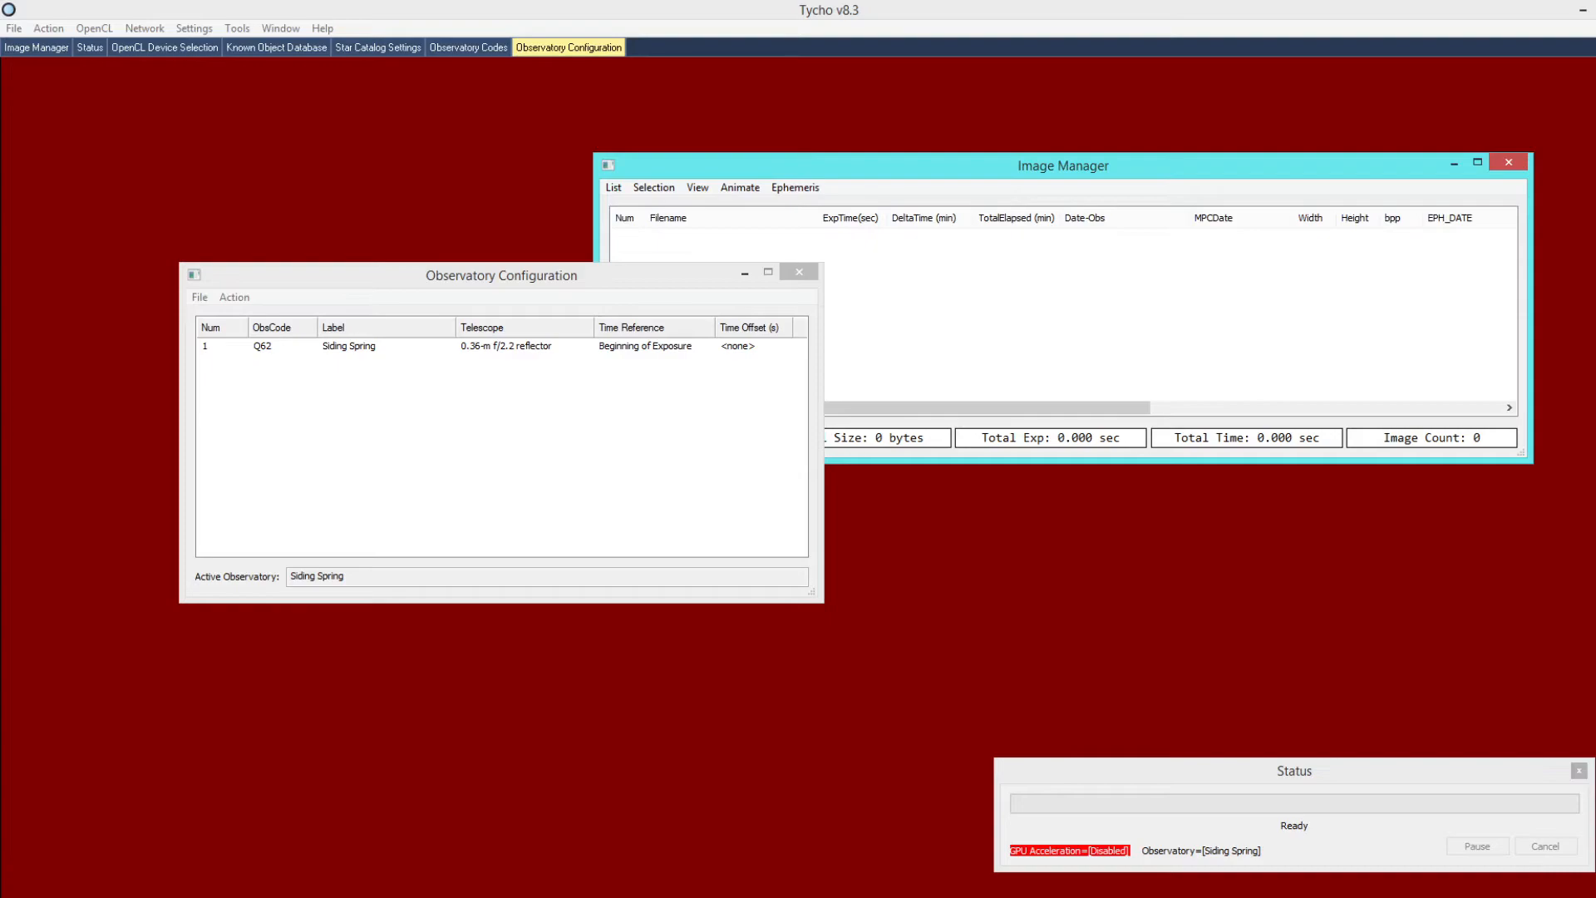
- Make the Siding Spring entry the active observatory
{"action": "left_click", "coordinate": [591, 368]}
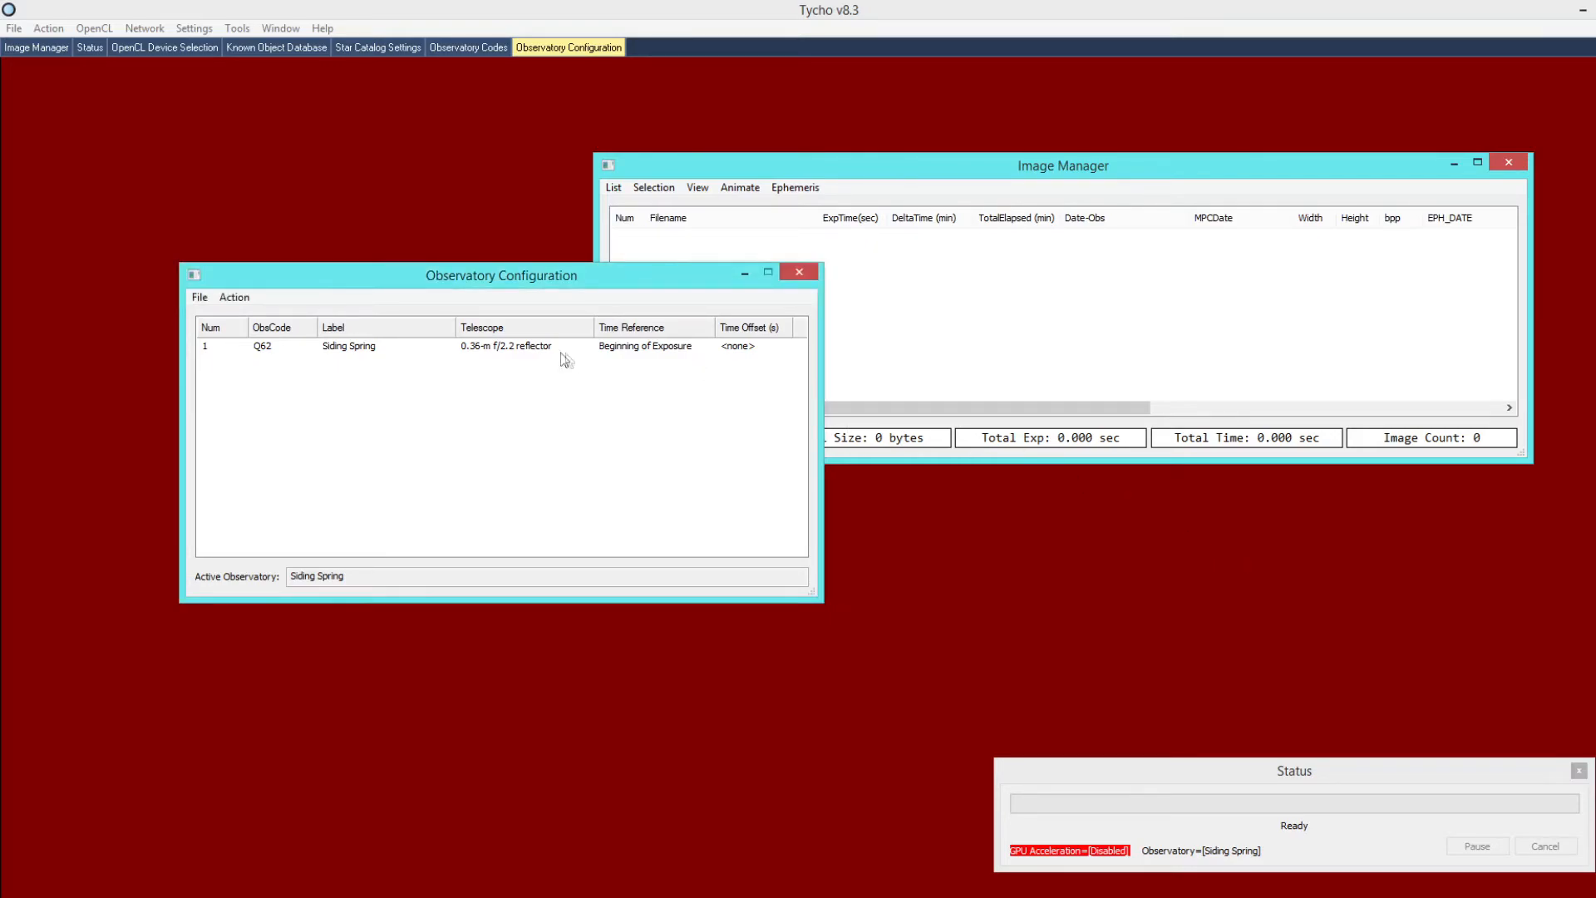
{"action": "left_click", "coordinate": [430, 346]}
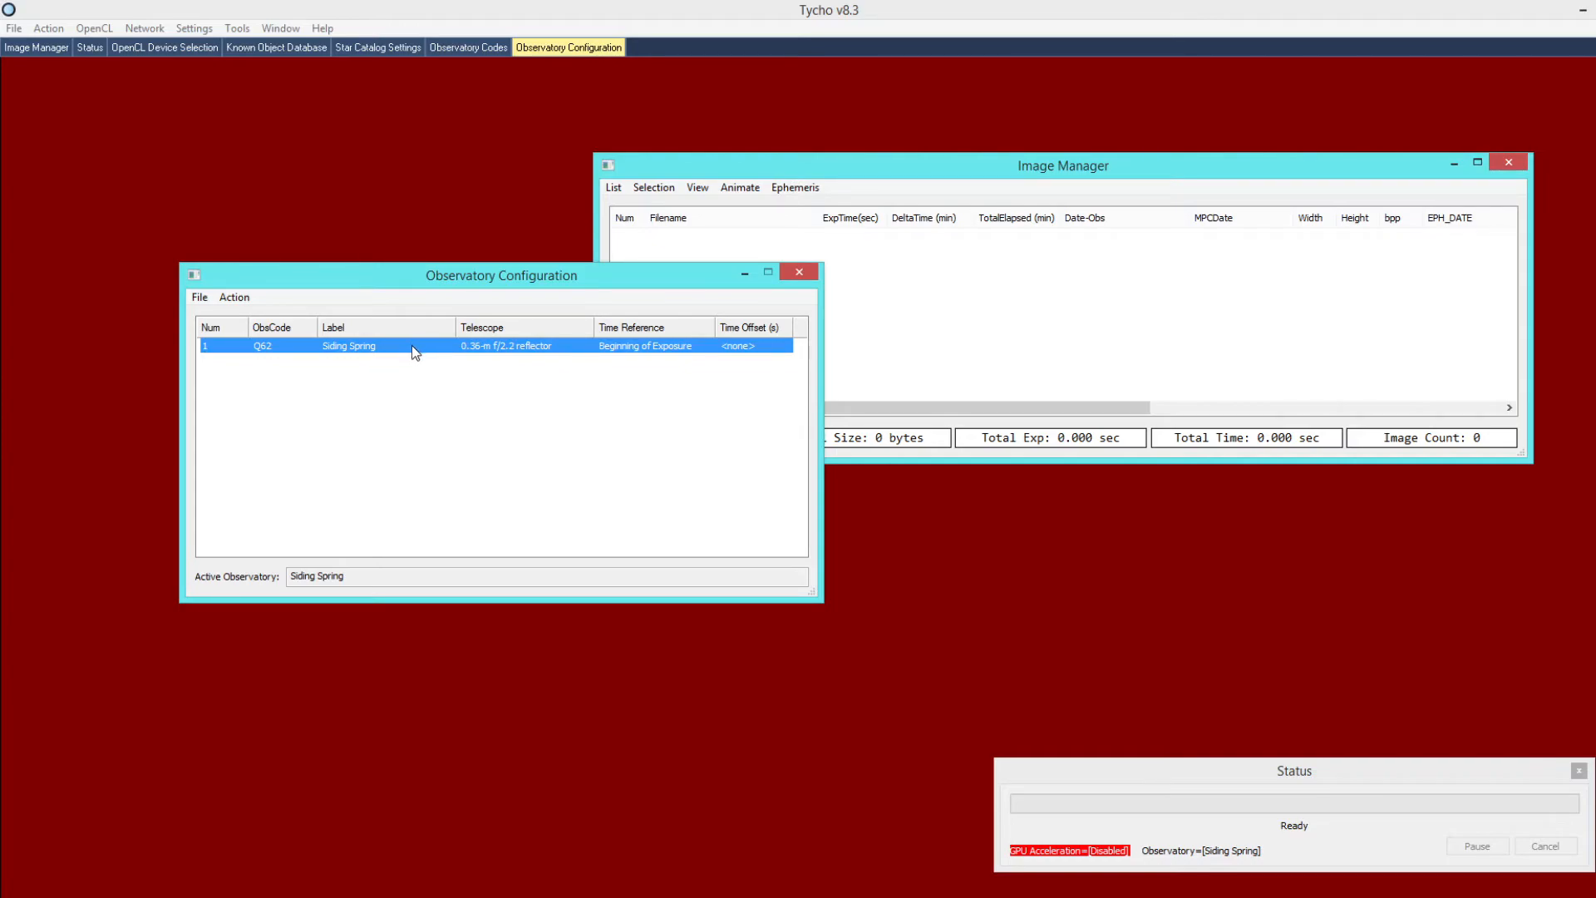
{"action": "right_click", "coordinate": [411, 345]}
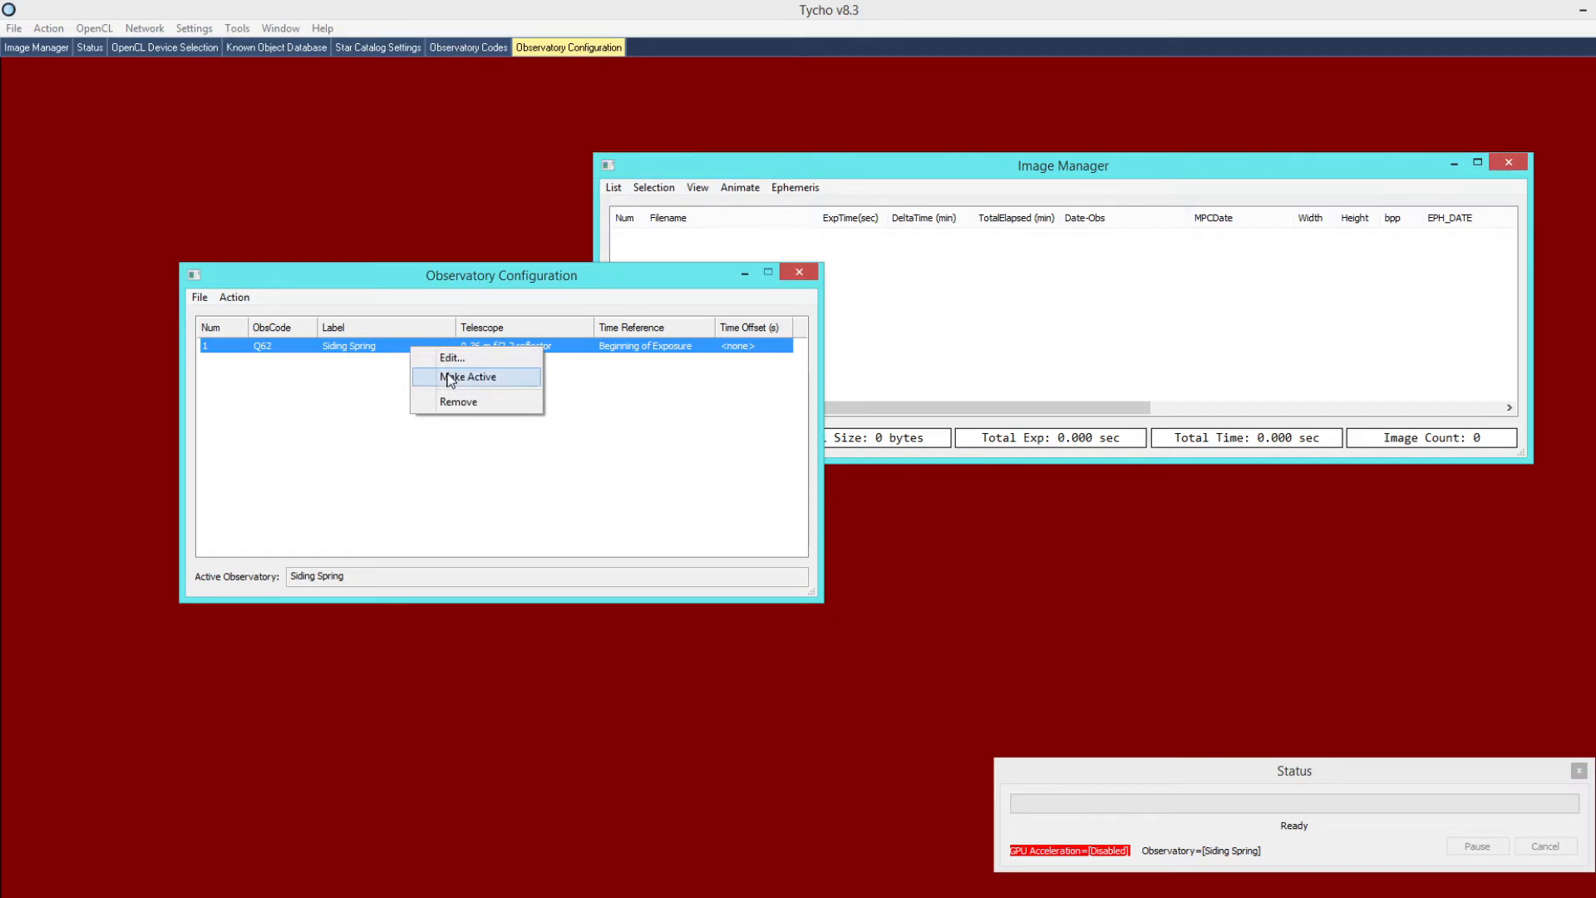
{"action": "left_click", "coordinate": [340, 301]}
{"action": "left_click", "coordinate": [222, 300]}
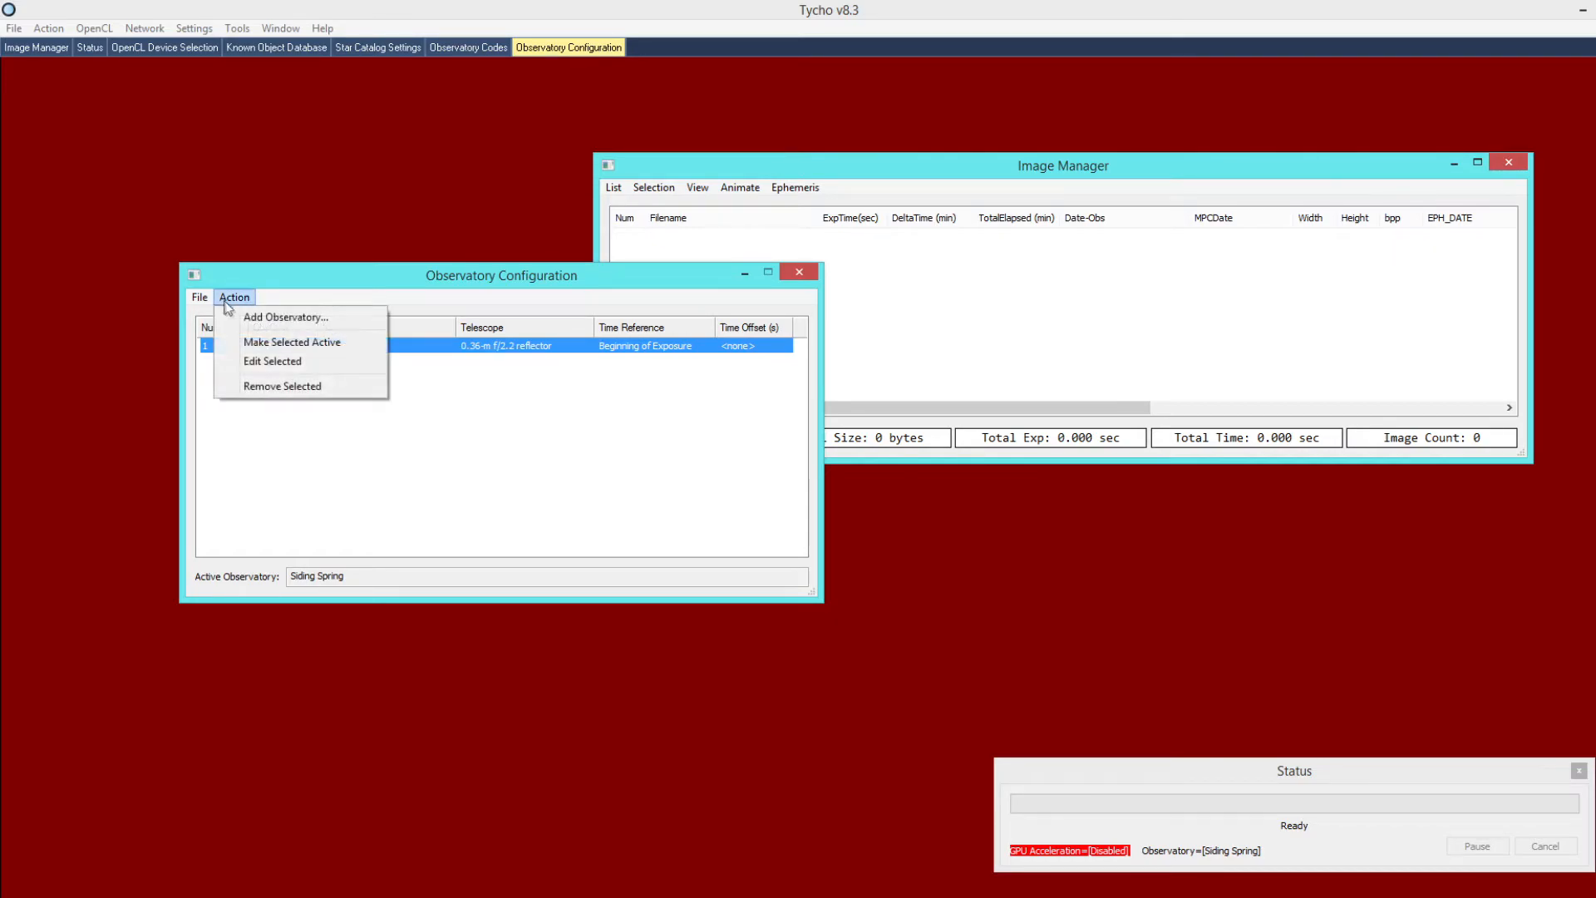
{"action": "left_click", "coordinate": [304, 347]}
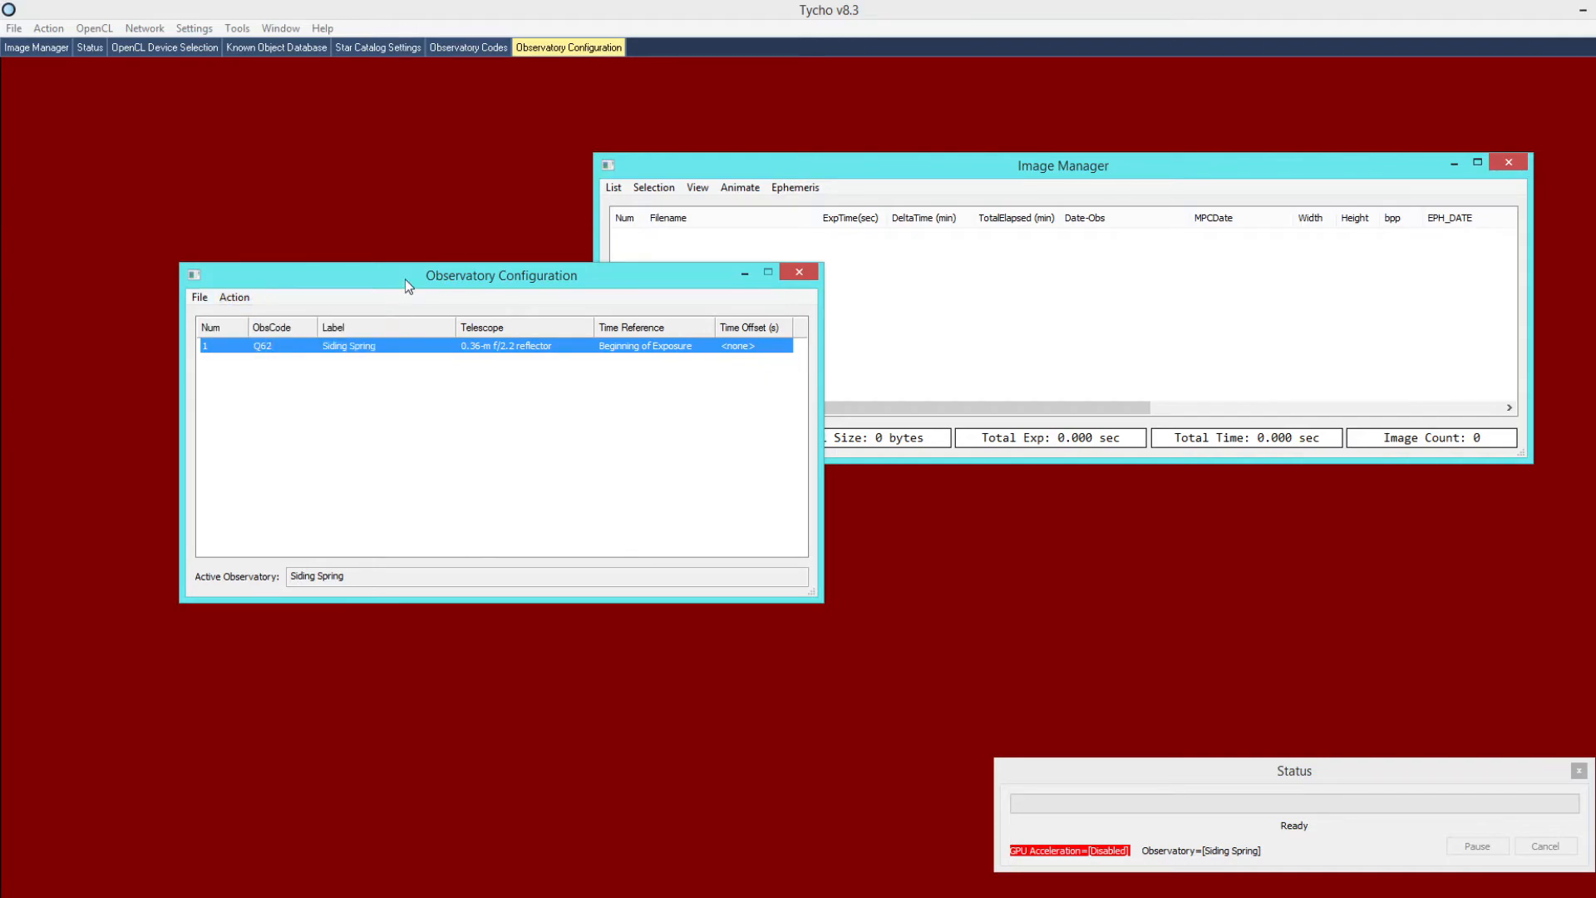
{"action": "left_click", "coordinate": [411, 377]}
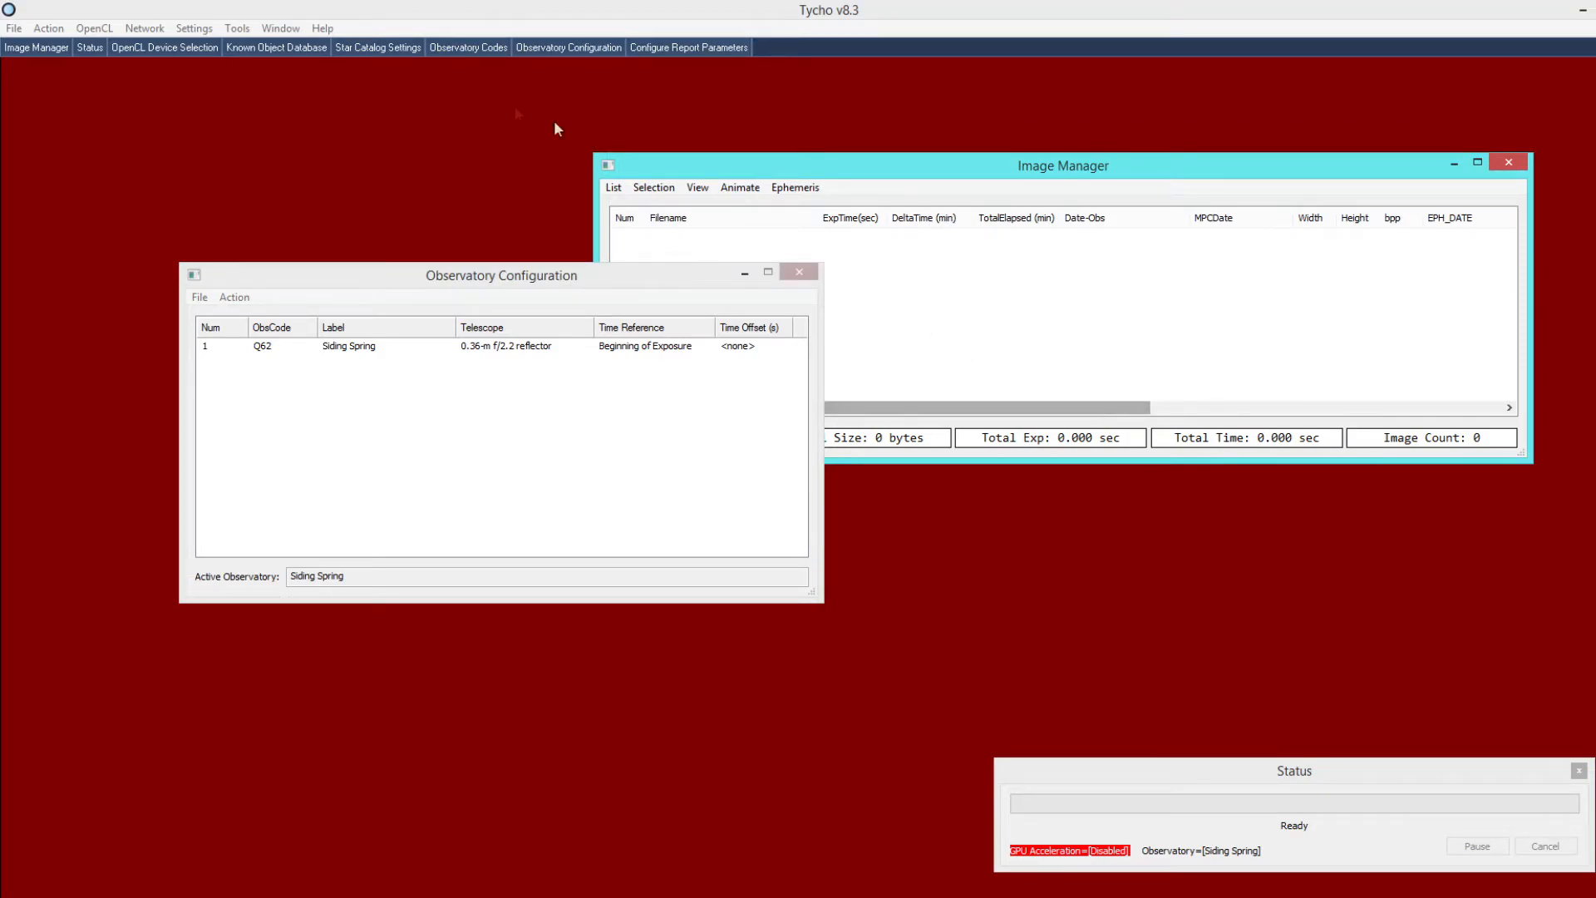
- Open the report parameters and enter the same person's name as submitter, observer and measurer
{"action": "left_click", "coordinate": [198, 31]}
{"action": "left_click", "coordinate": [198, 30]}
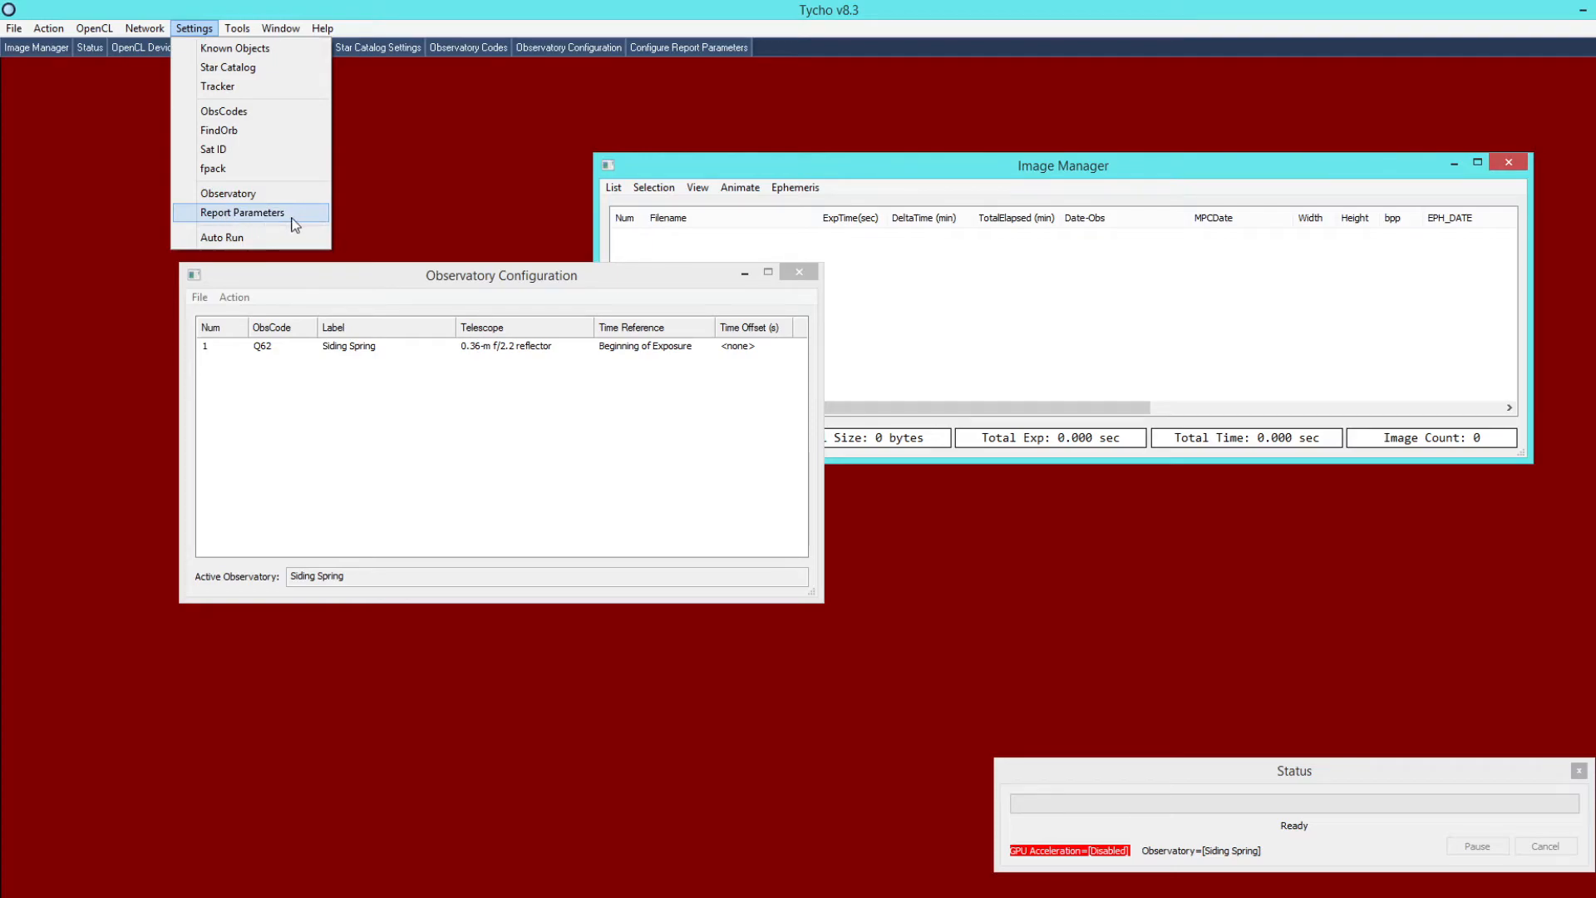
{"action": "left_click", "coordinate": [249, 213]}
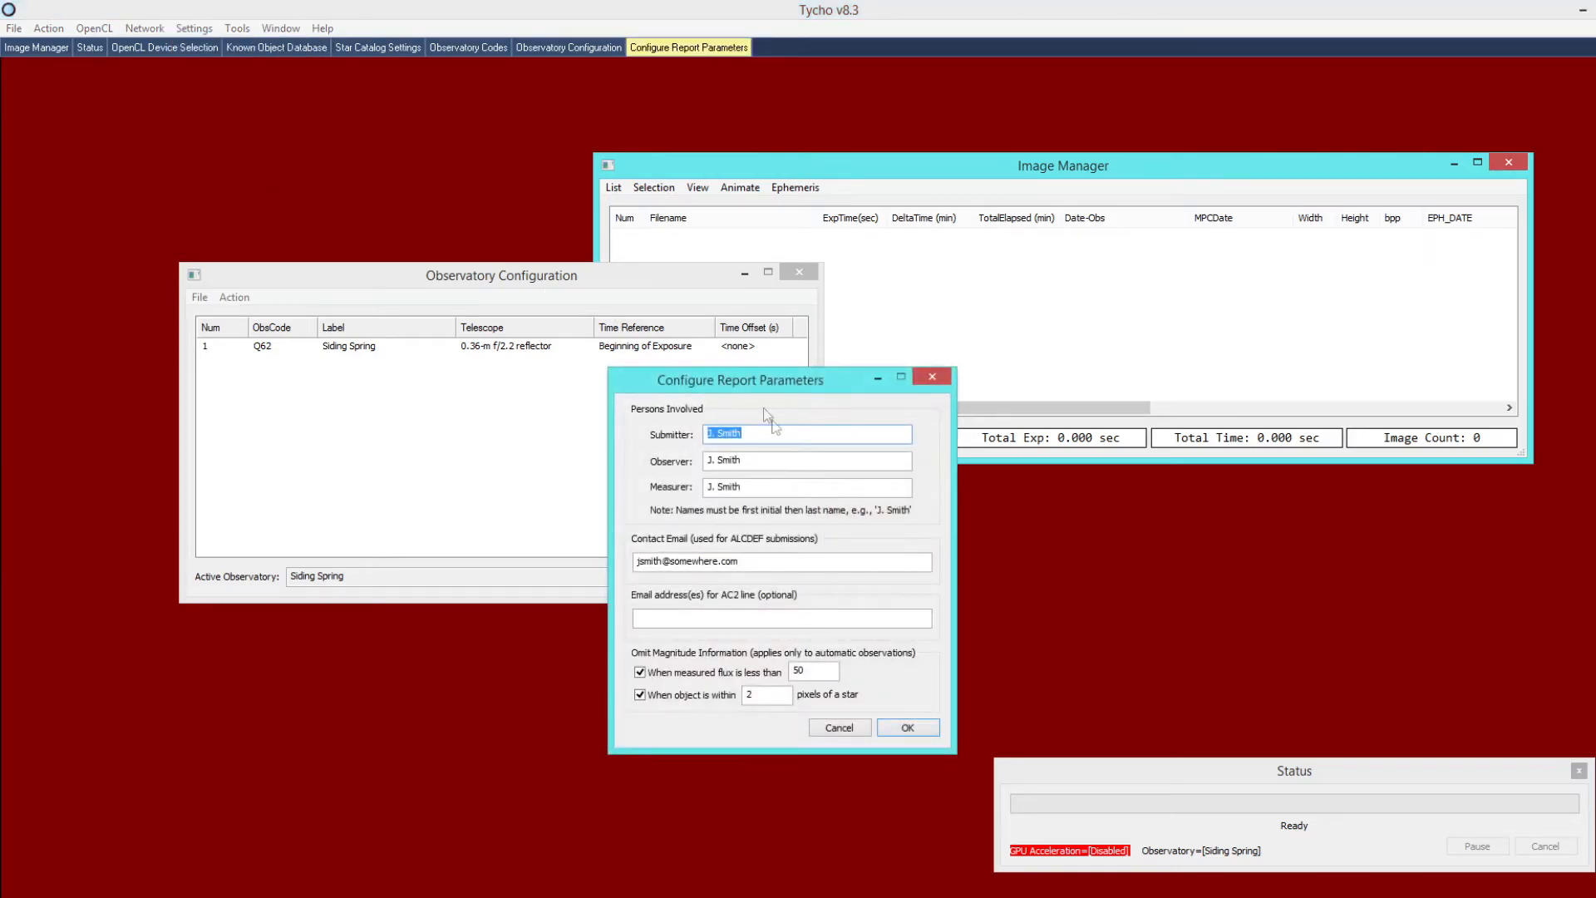
{"action": "left_click_drag", "start_coordinate": [696, 375], "coordinate": [630, 341]}
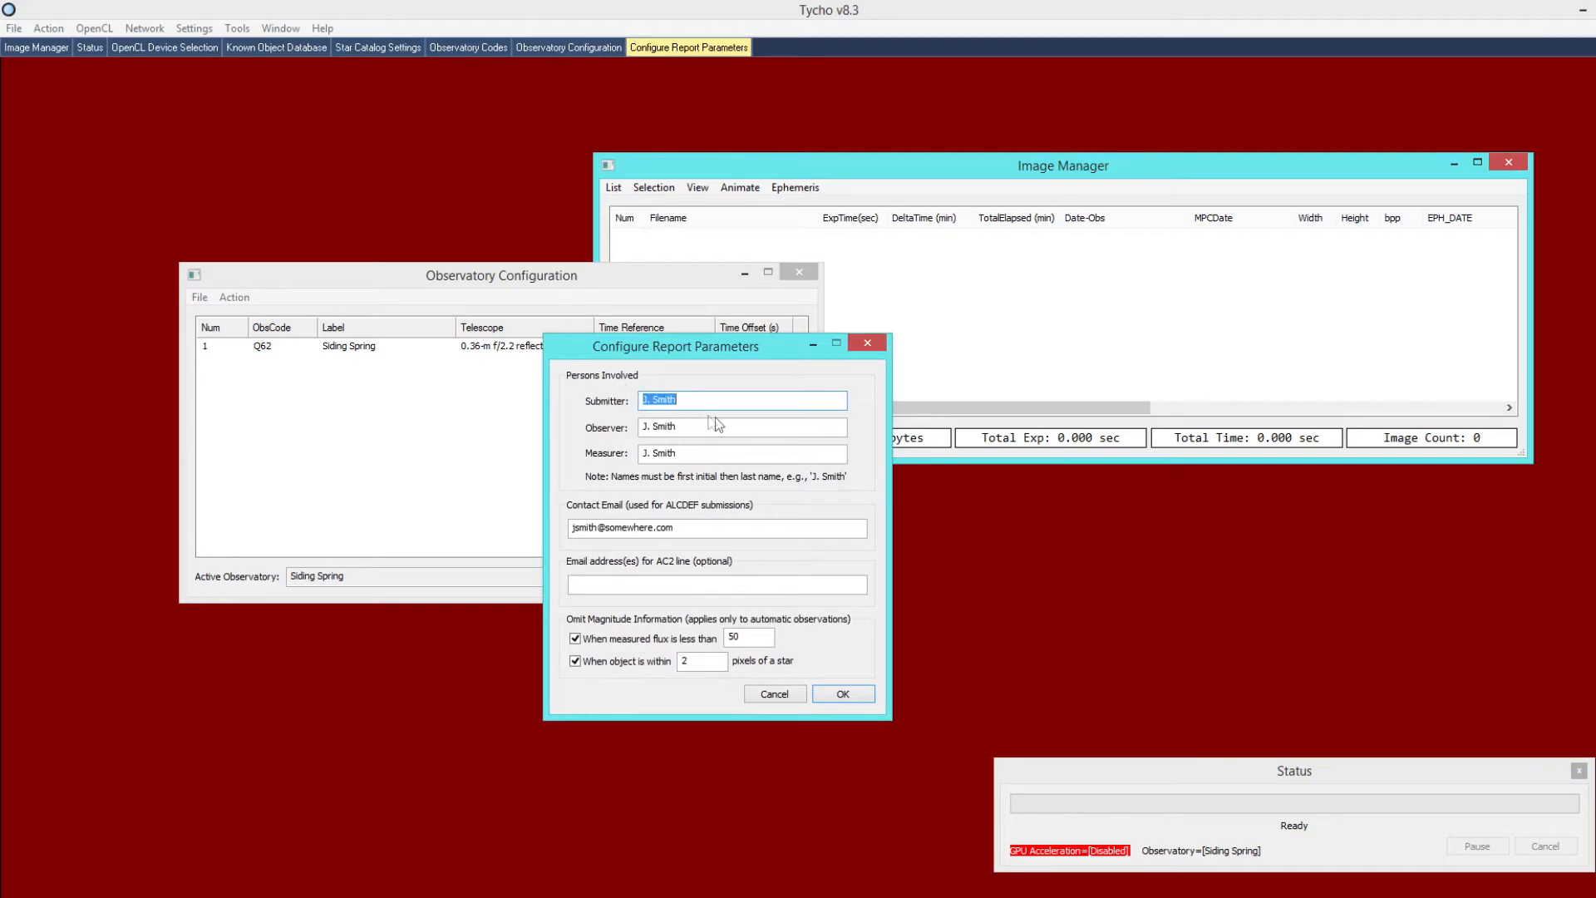
{"action": "type", "text": "D. Parrott"}
{"action": "left_click_drag", "start_coordinate": [701, 399], "coordinate": [562, 392]}
{"action": "key", "text": "ctrl+c"}
{"action": "left_click_drag", "start_coordinate": [685, 426], "coordinate": [616, 459]}
{"action": "key", "text": "ctrl+v"}
{"action": "key", "text": "ctrl+v"}
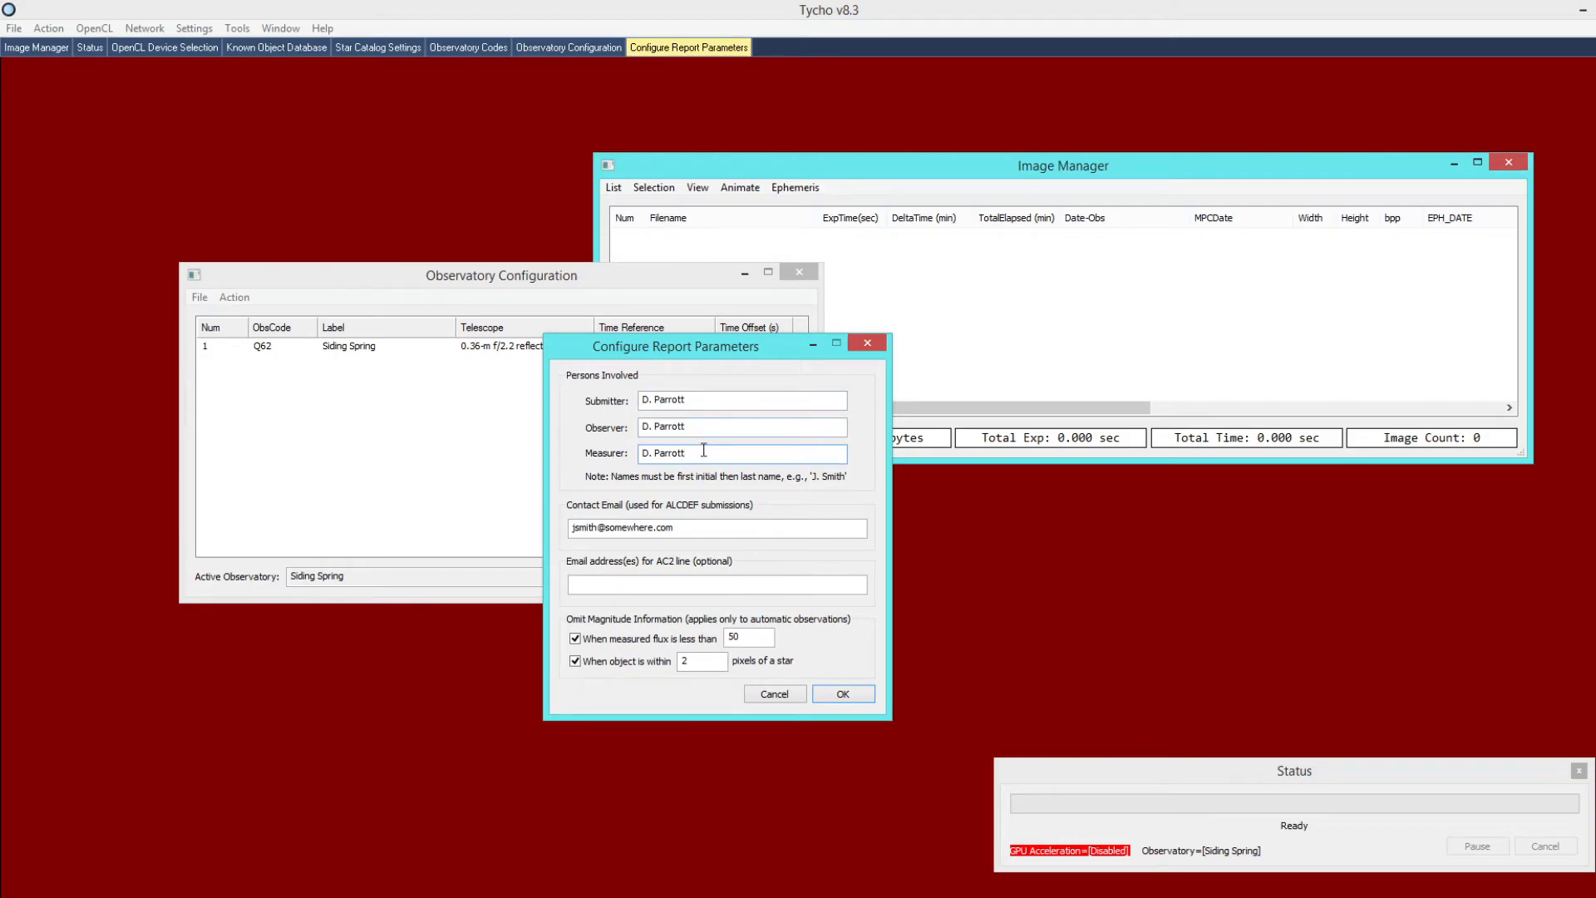
- Review the names of the persons involved, the contact email and the optional AC2 email address in the report parameters
{"action": "left_click_drag", "start_coordinate": [704, 453], "coordinate": [622, 423]}
{"action": "key", "text": "shift+Tab"}
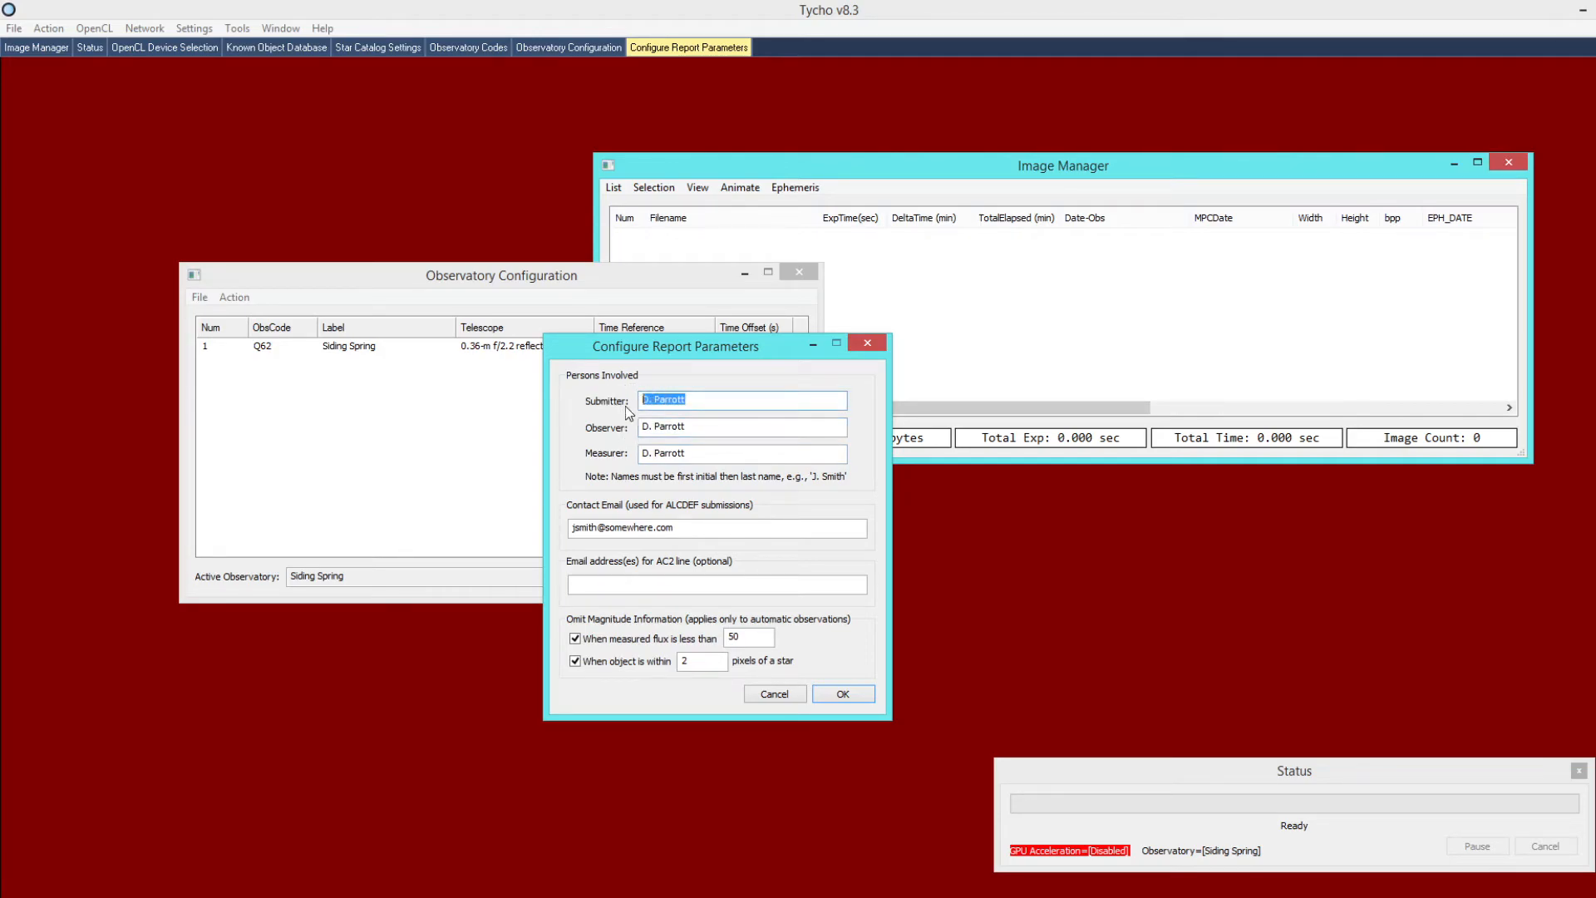
{"action": "left_click", "coordinate": [691, 453]}
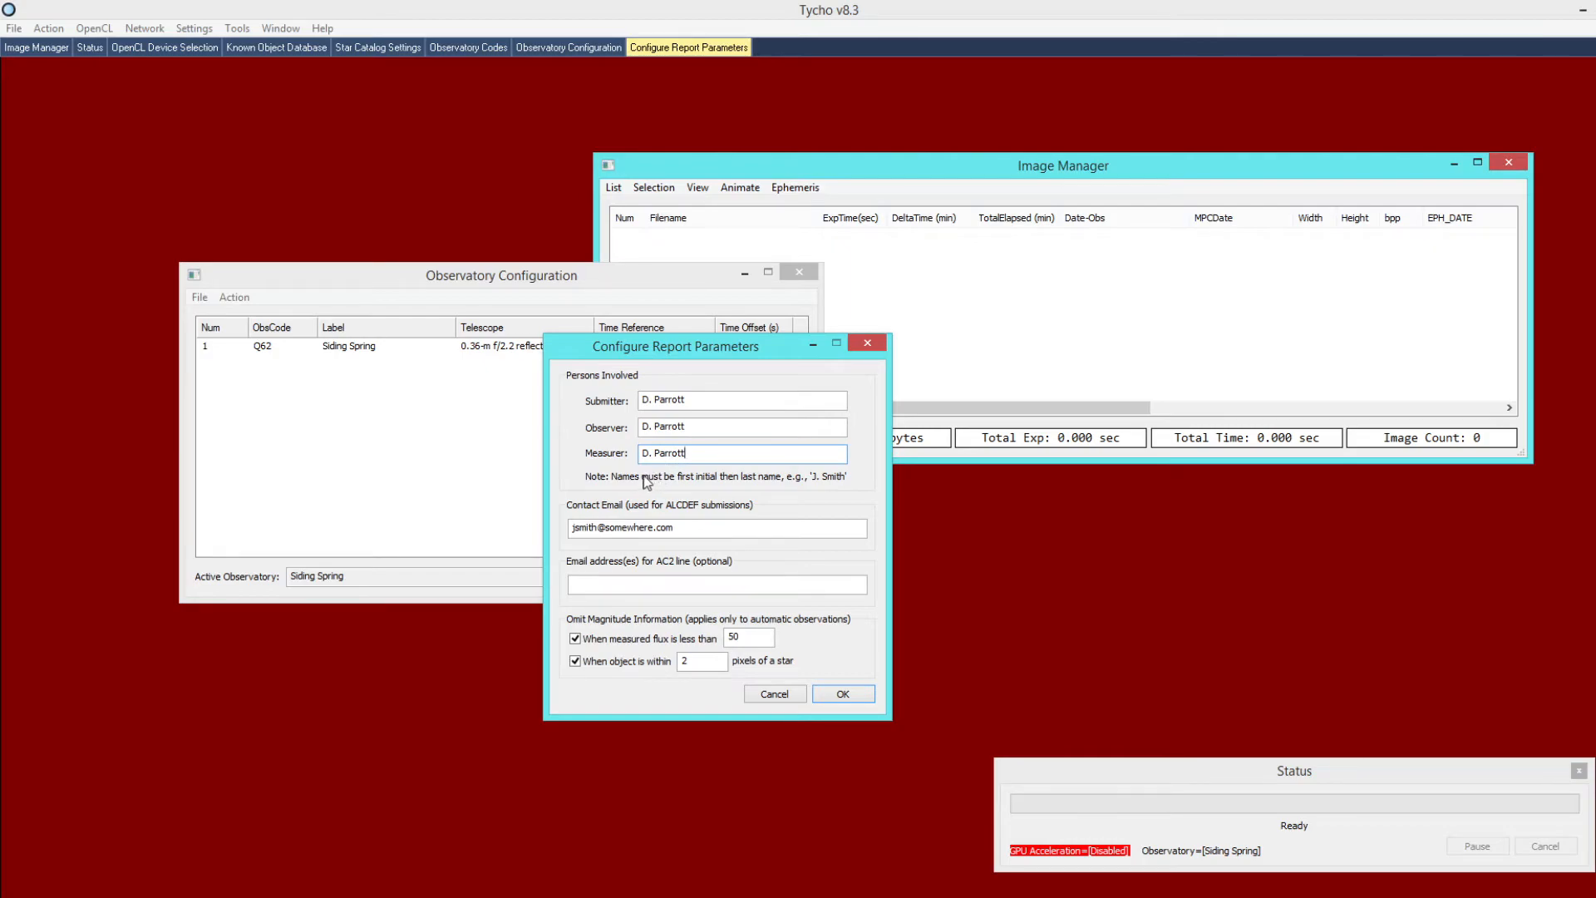
{"action": "left_click_drag", "start_coordinate": [715, 455], "coordinate": [600, 402]}
{"action": "left_click", "coordinate": [714, 450]}
{"action": "left_click_drag", "start_coordinate": [691, 530], "coordinate": [572, 528]}
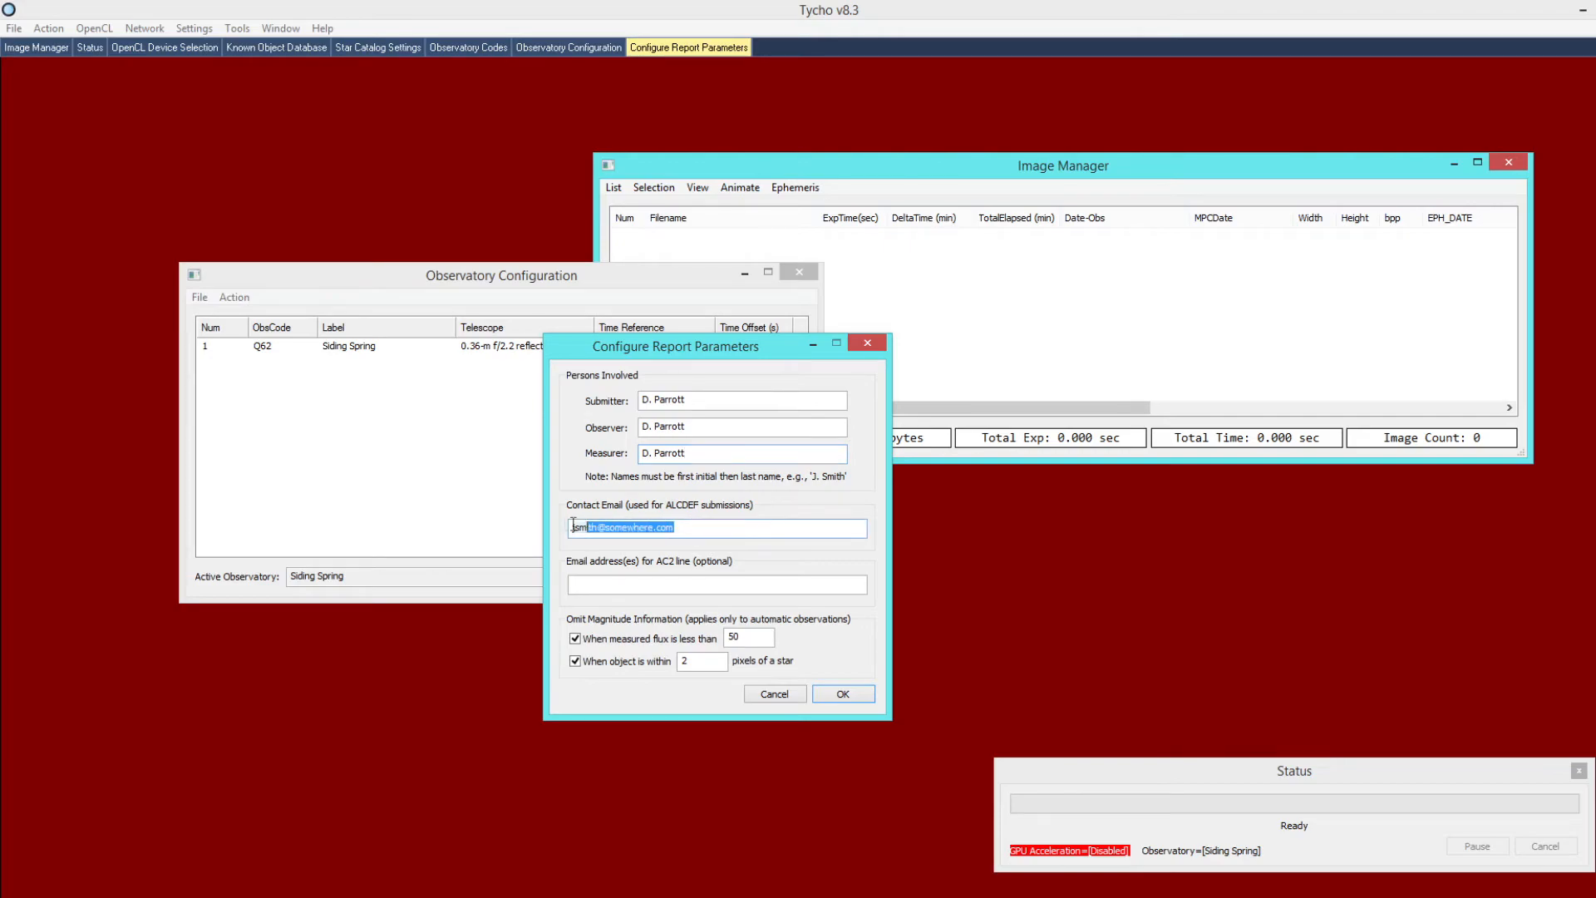
{"action": "left_click", "coordinate": [610, 584]}
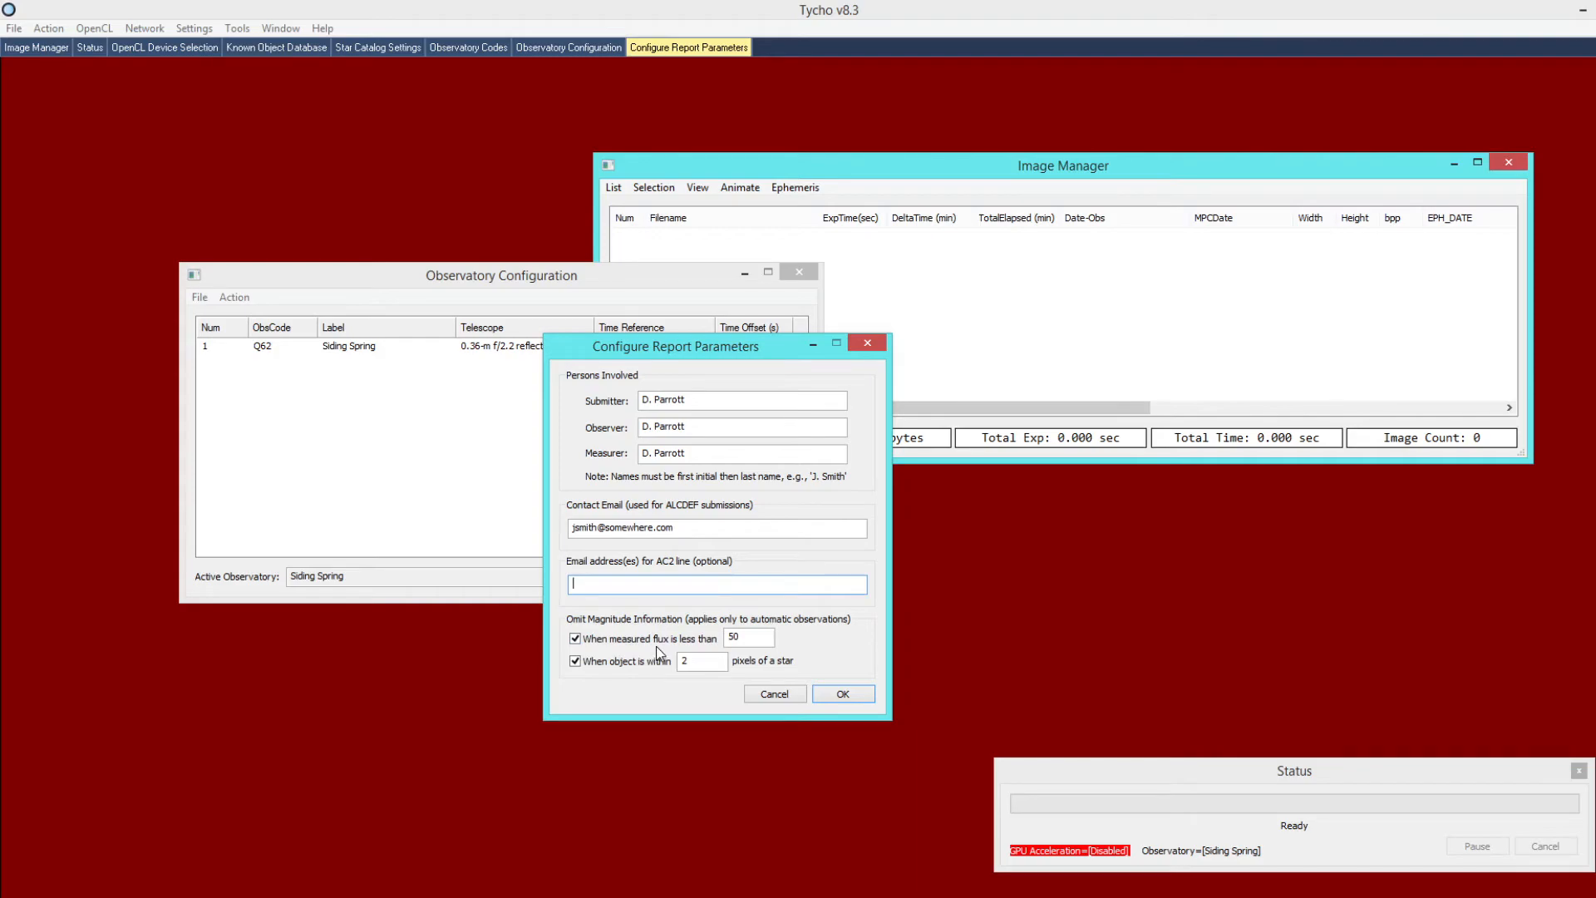
- Keep omitting magnitudes for flux less than 50 and objects within 2 pixels of a star, and accept the report parameters
{"action": "double_click", "coordinate": [751, 637]}
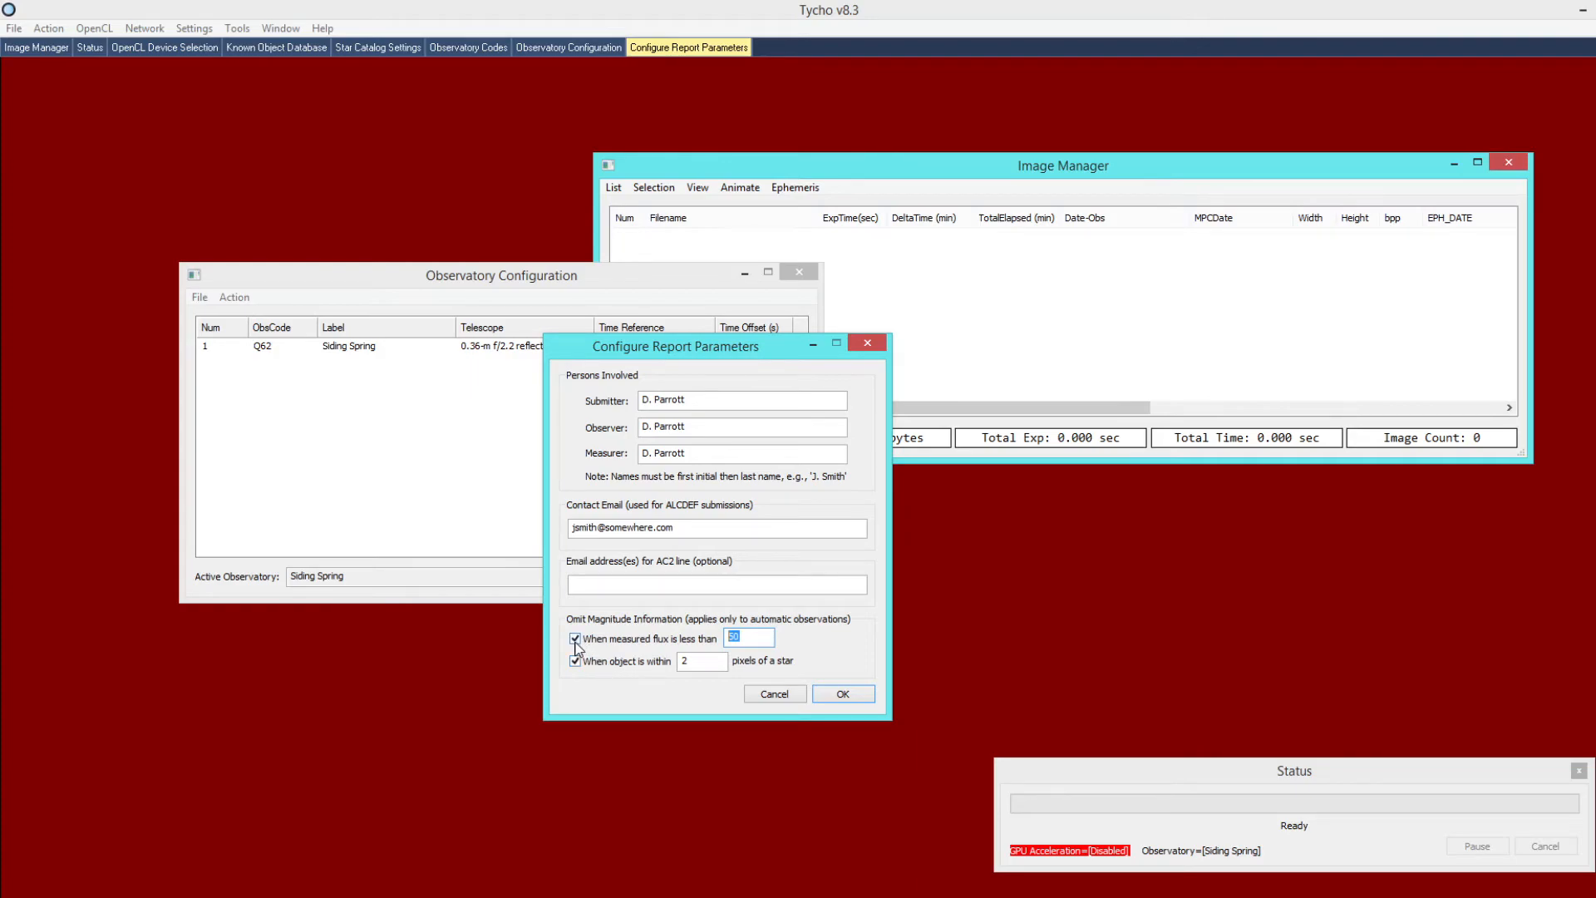
{"action": "left_click", "coordinate": [744, 637]}
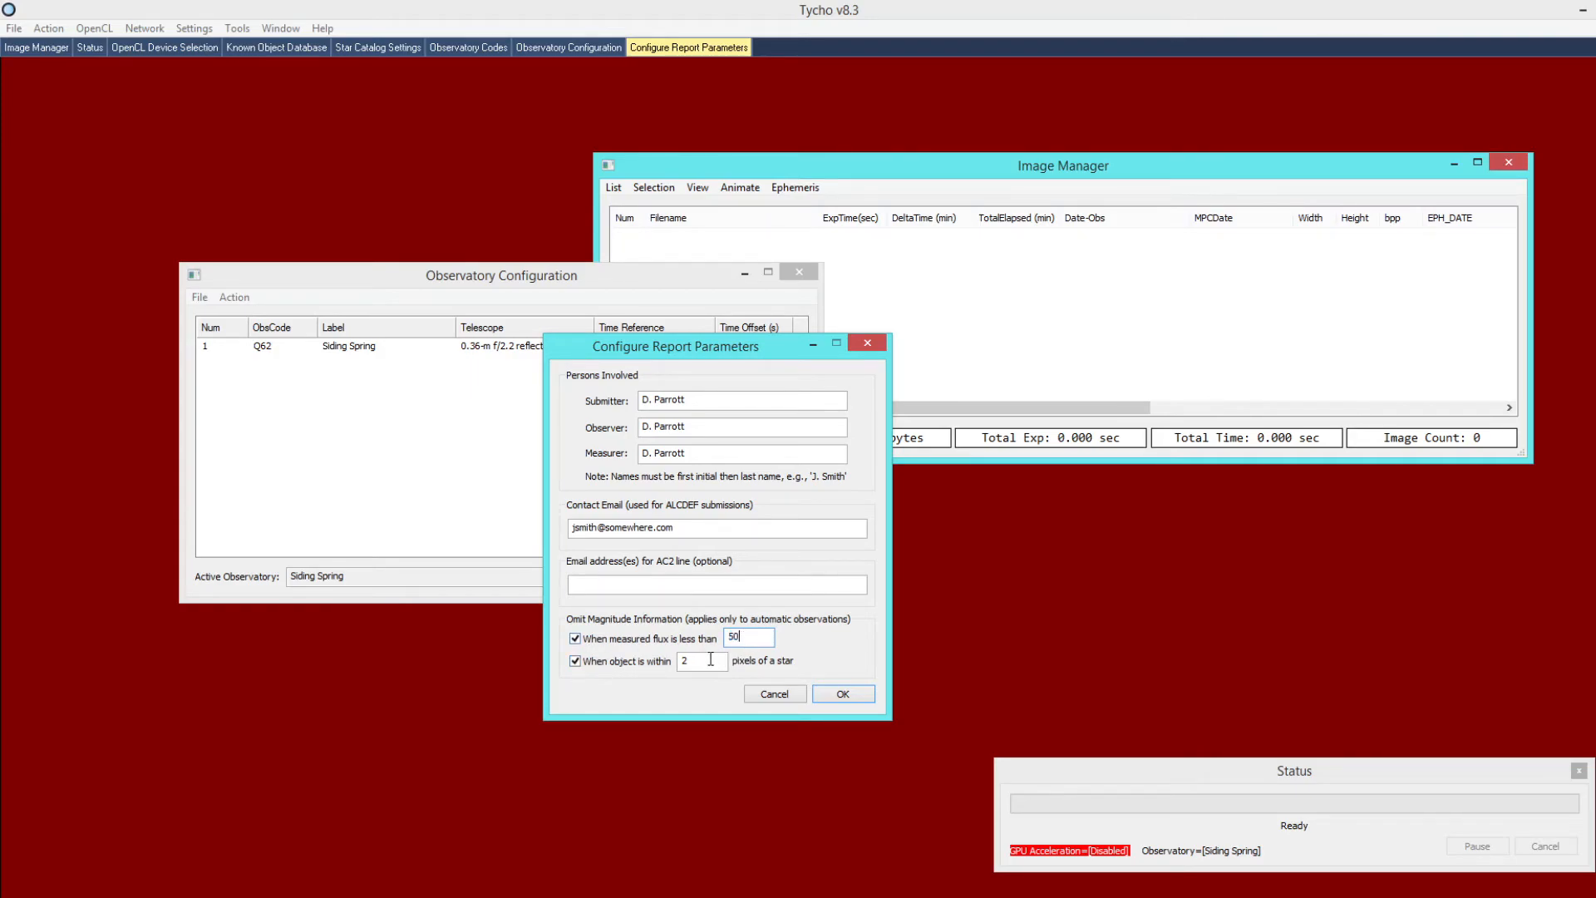
{"action": "left_click", "coordinate": [574, 661]}
{"action": "left_click", "coordinate": [574, 638]}
{"action": "left_click", "coordinate": [575, 639]}
{"action": "left_click", "coordinate": [575, 661]}
{"action": "left_click", "coordinate": [842, 693]}
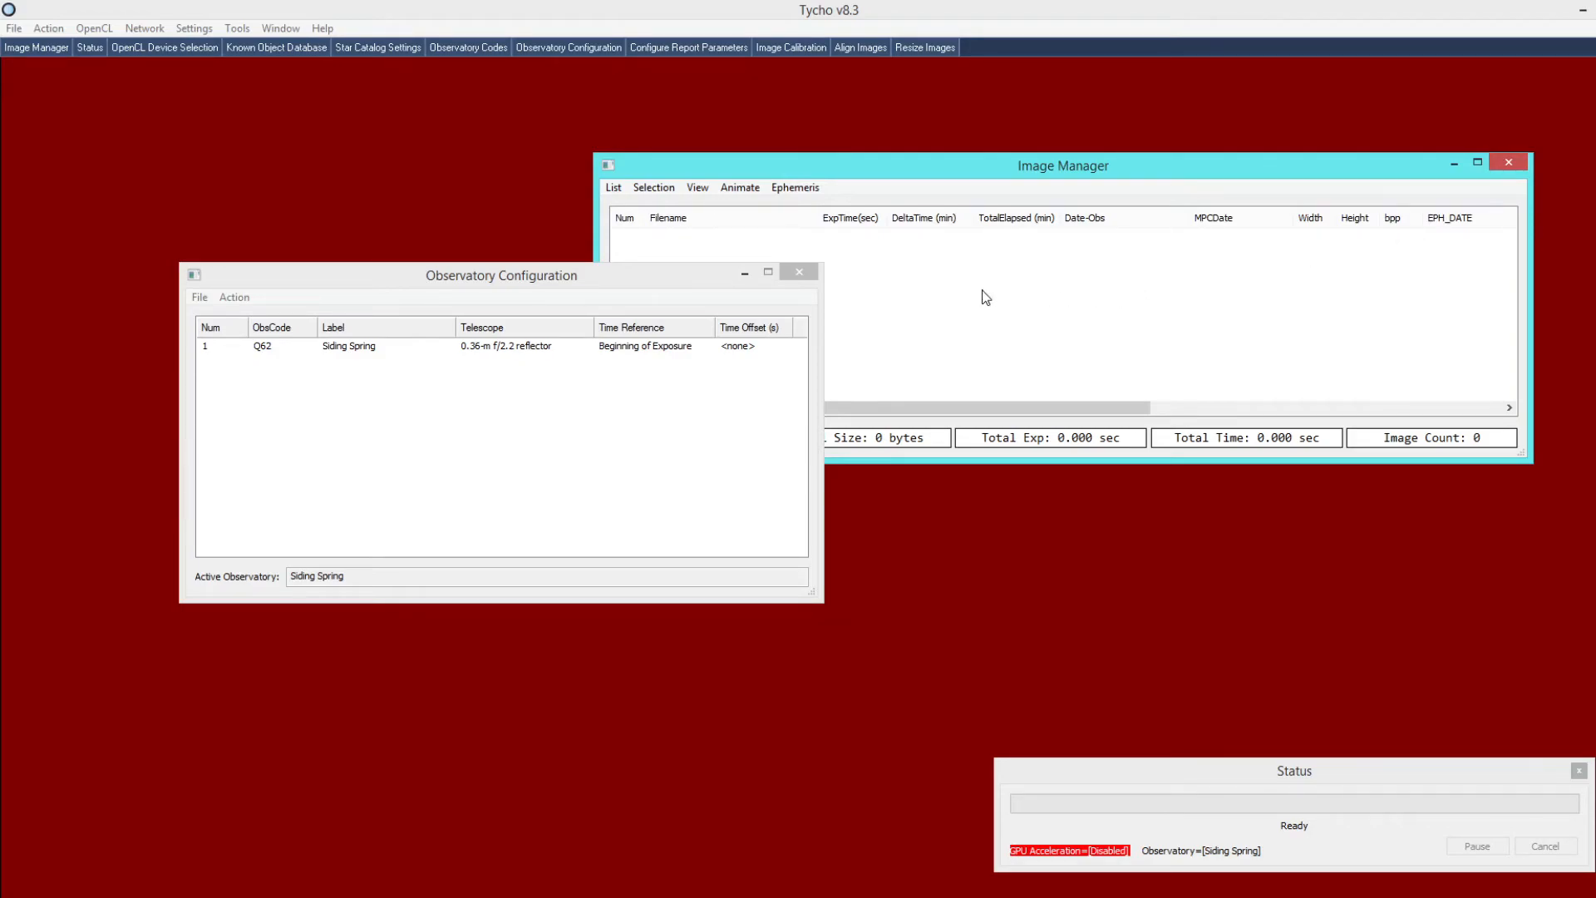
- Open the image calibration settings, try the dark frame options, and set the dark frame to be skipped
{"action": "left_click", "coordinate": [49, 28]}
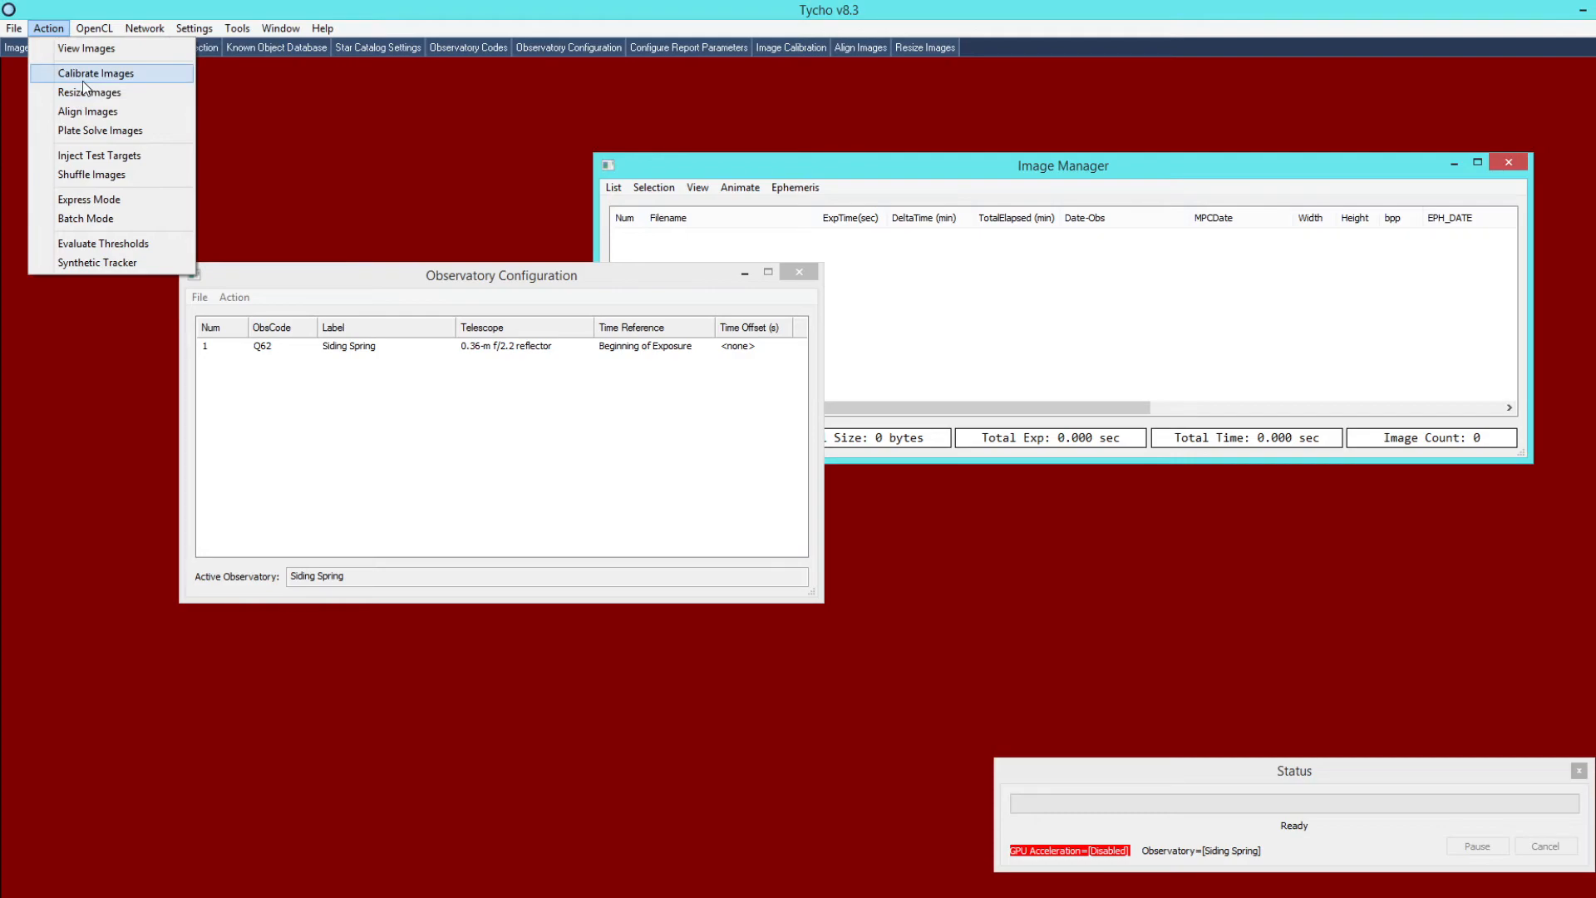
{"action": "left_click", "coordinate": [82, 80]}
{"action": "left_click_drag", "start_coordinate": [566, 242], "coordinate": [629, 346]}
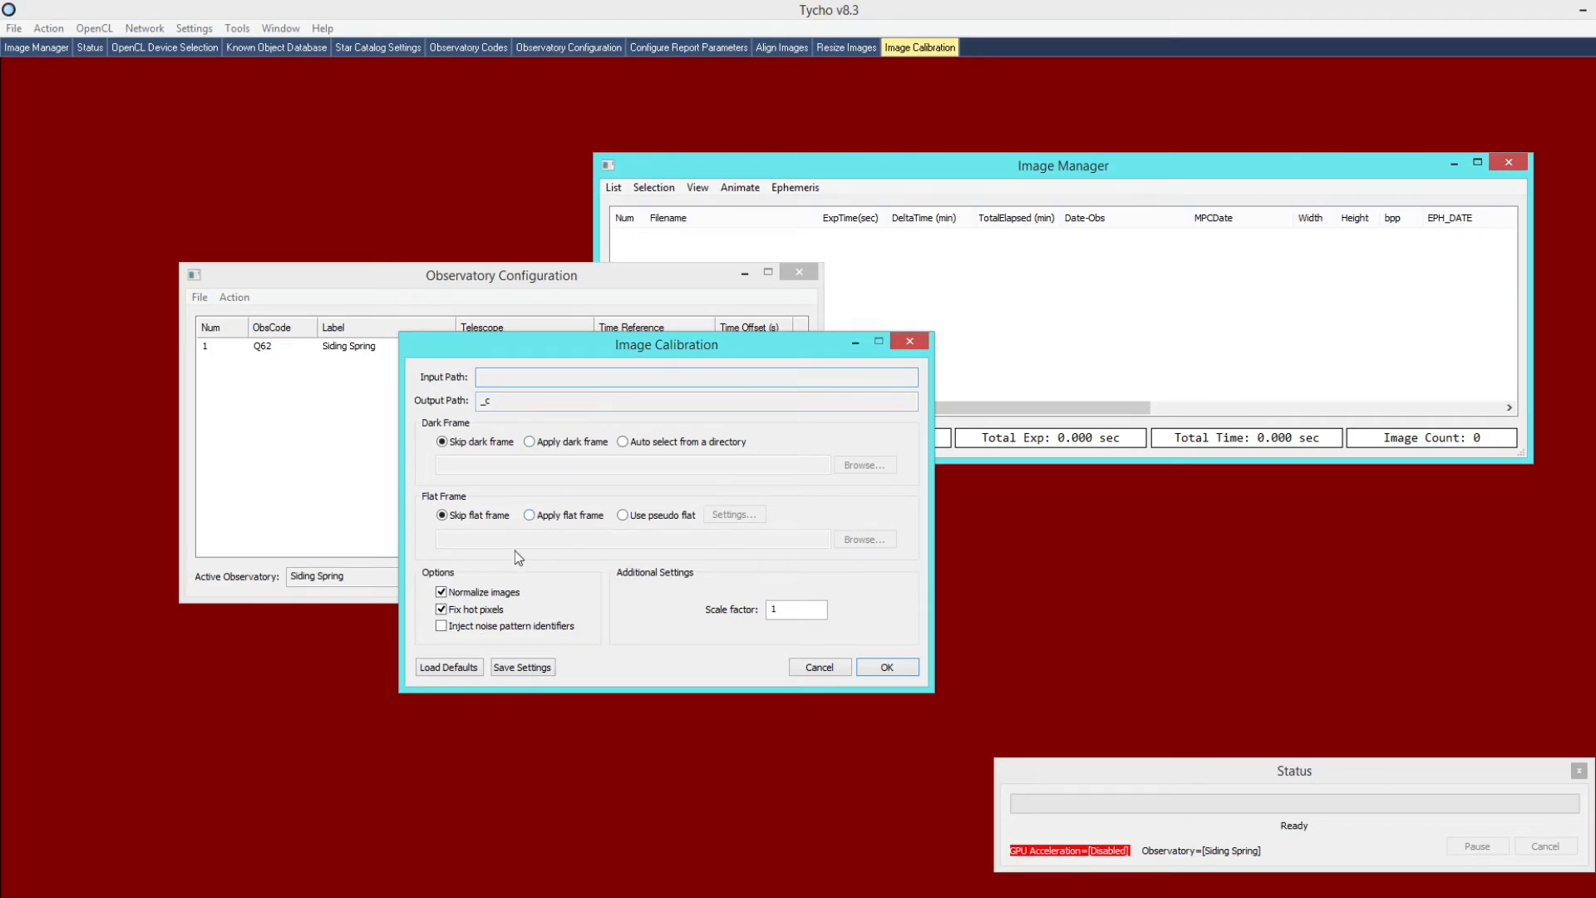
{"action": "left_click", "coordinate": [530, 442]}
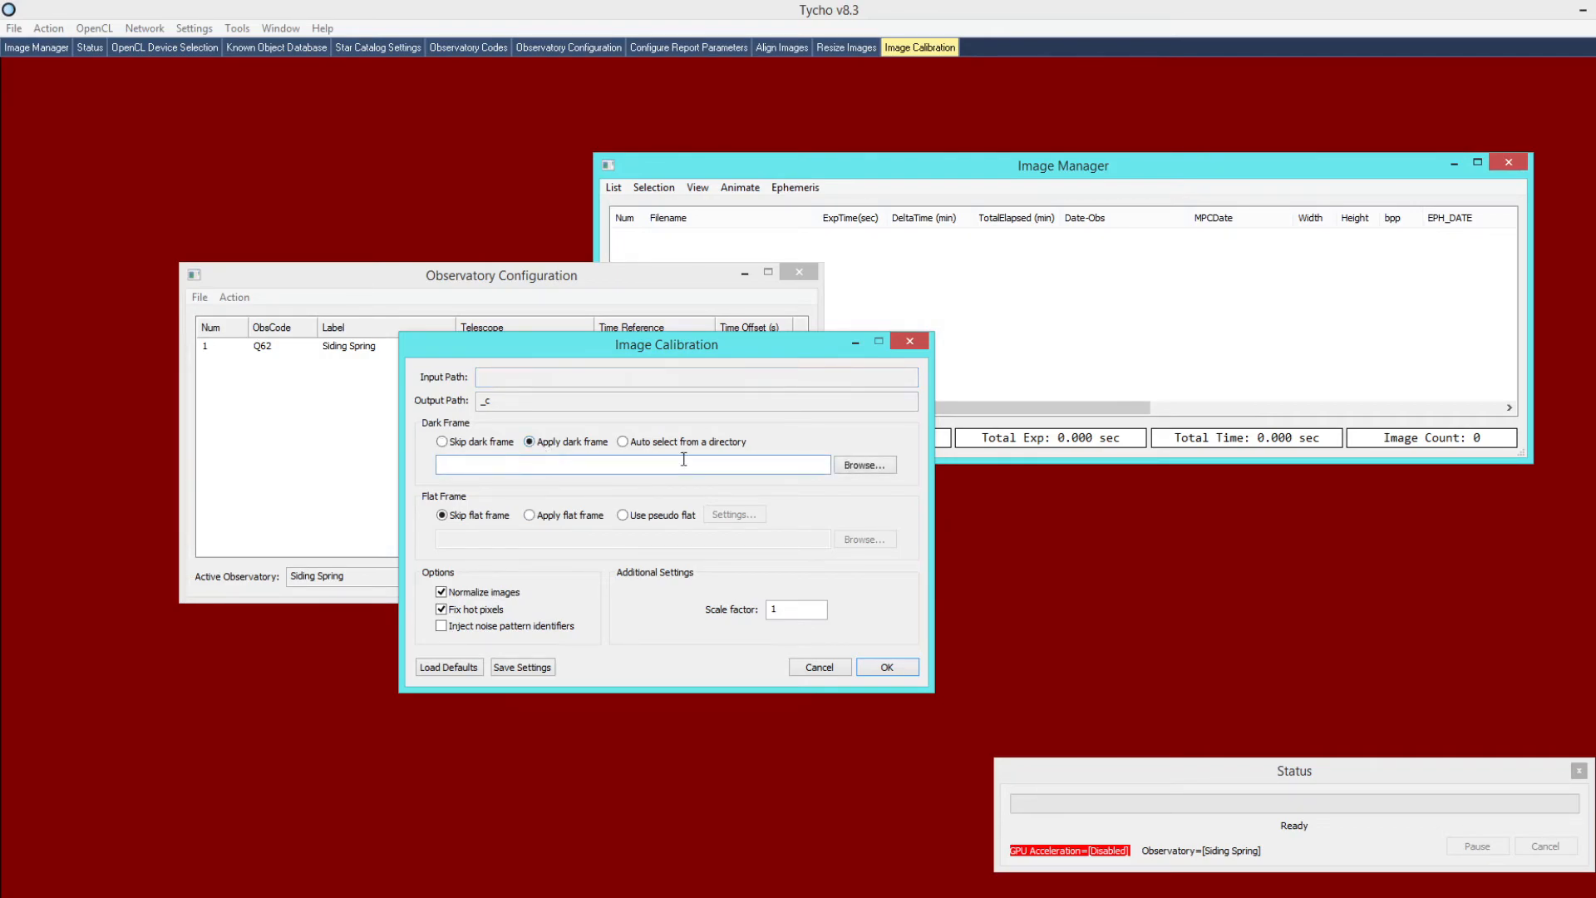
{"action": "left_click", "coordinate": [661, 443]}
{"action": "left_click", "coordinate": [450, 443]}
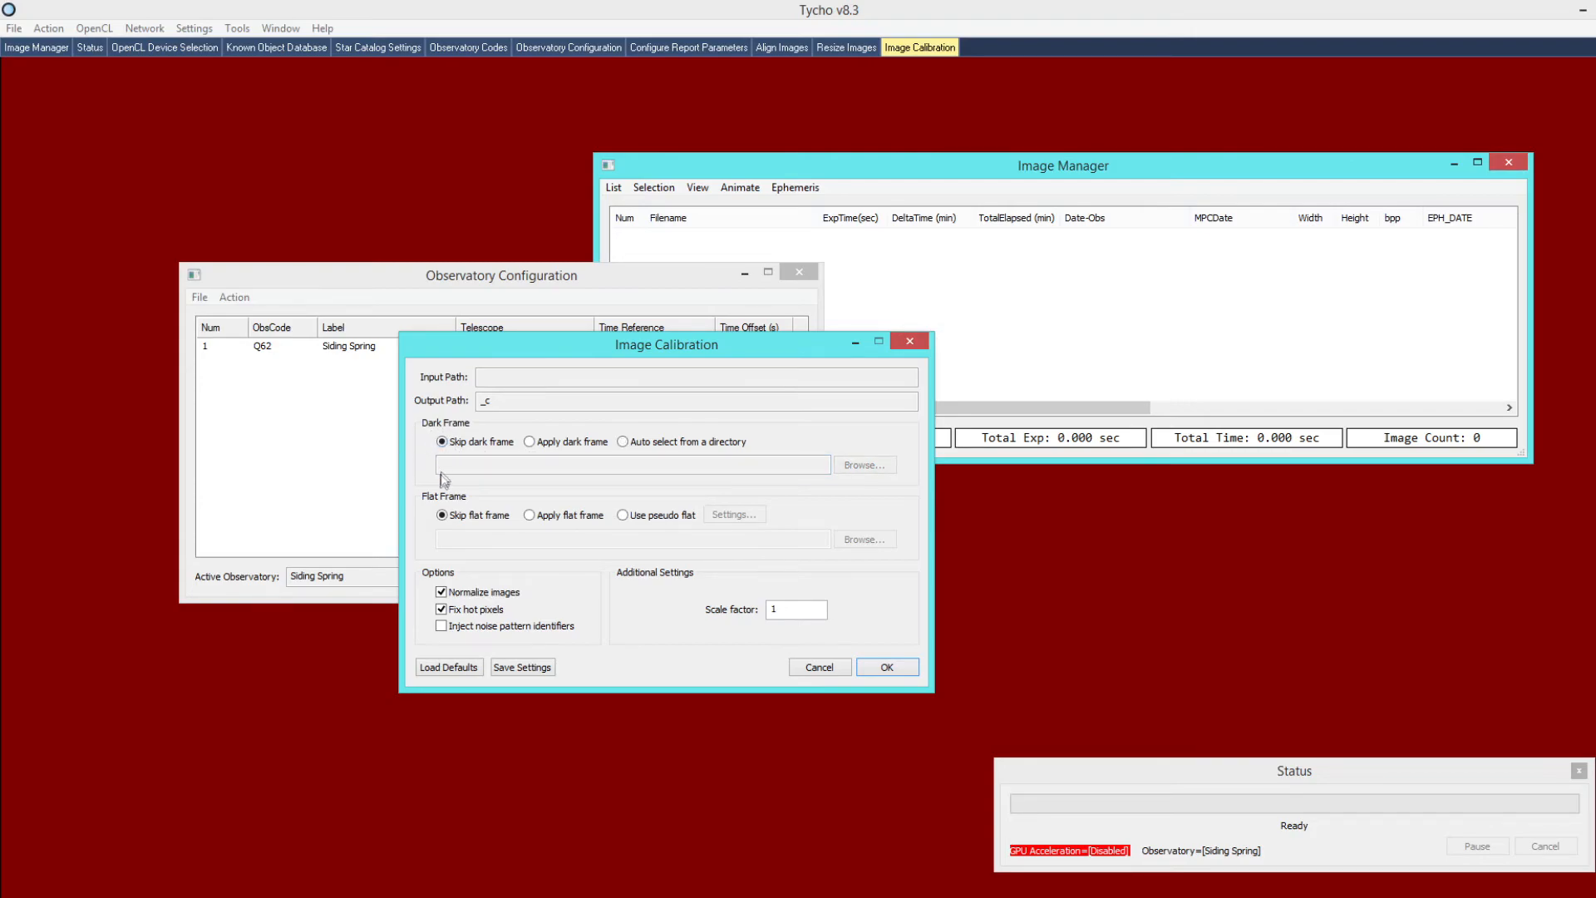
- Try applying a flat frame, using a pseudo flat and skipping the flat frame, with image normalization turned off
{"action": "left_click", "coordinate": [542, 521]}
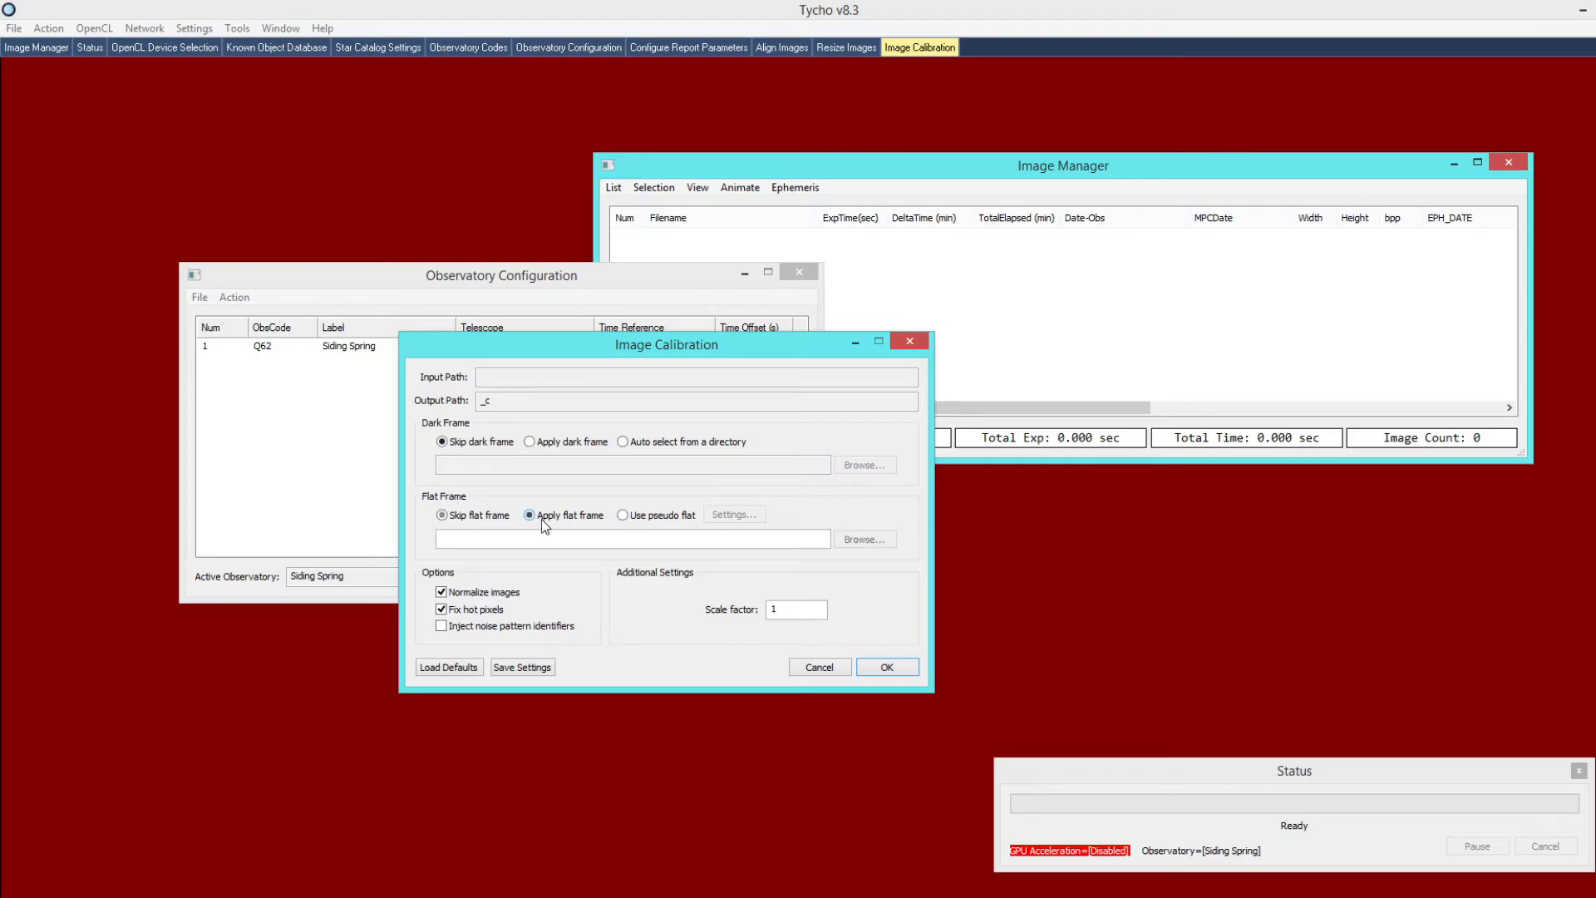
{"action": "left_click", "coordinate": [541, 538]}
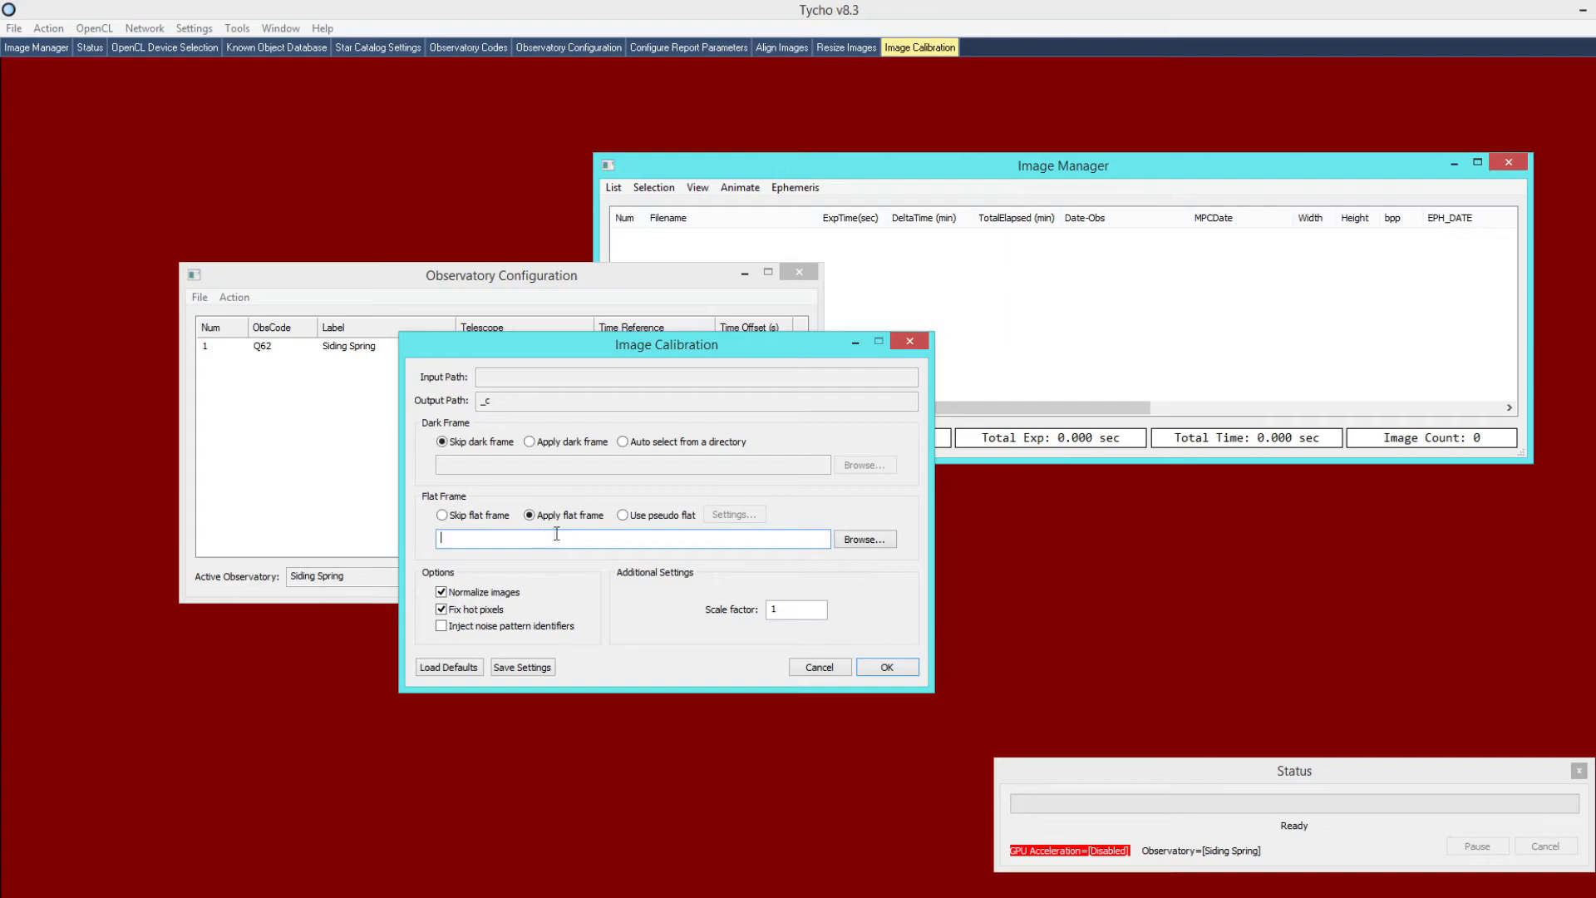
{"action": "left_click", "coordinate": [622, 517]}
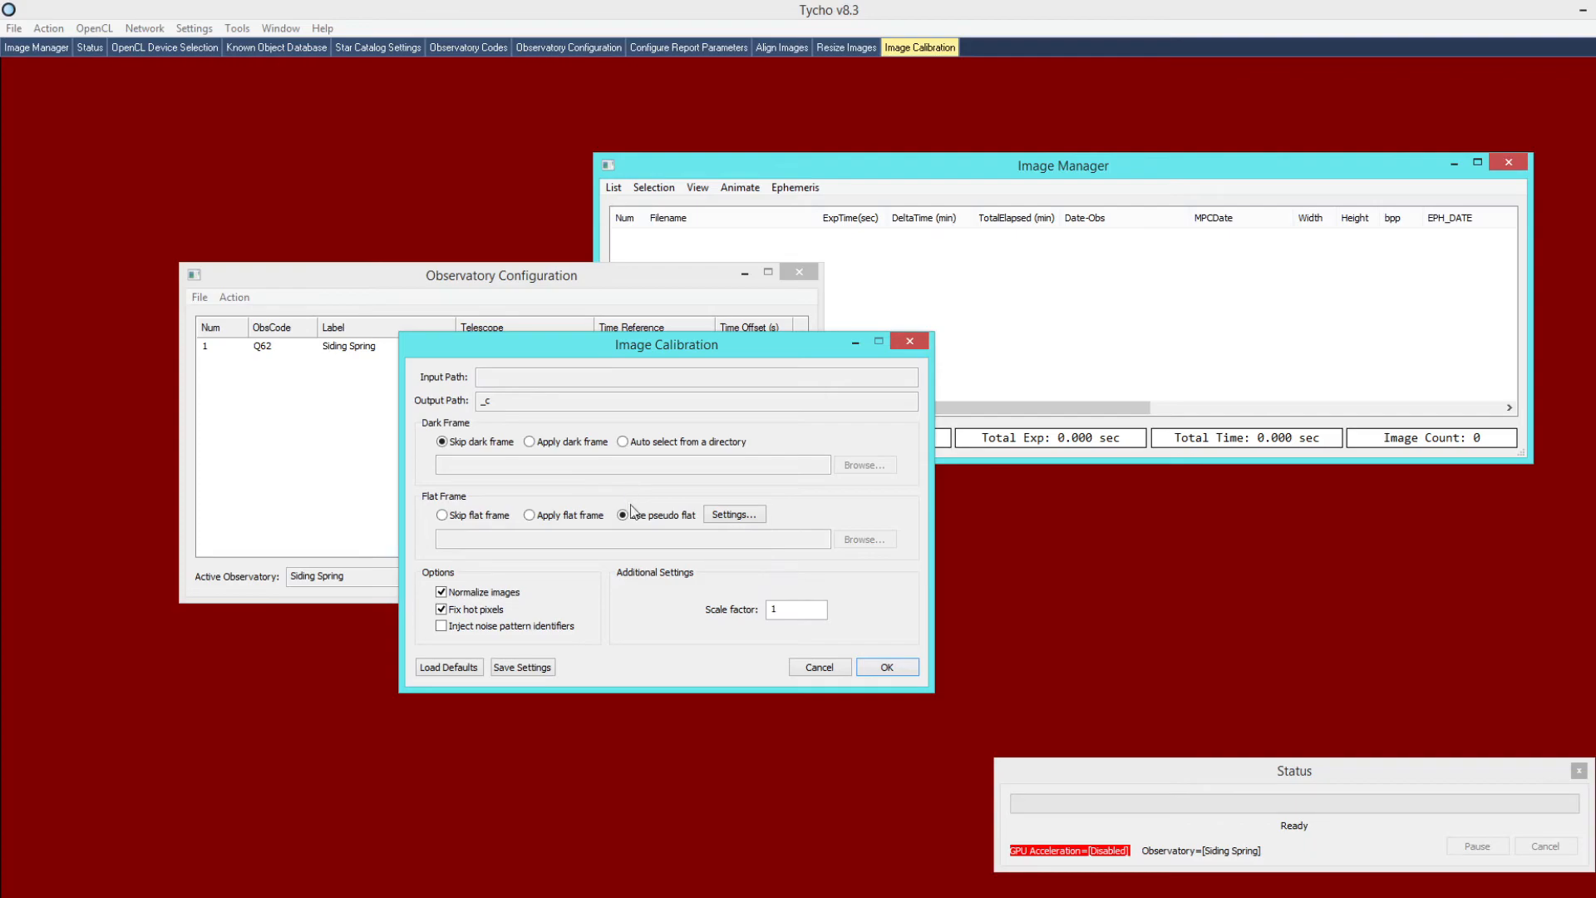
{"action": "left_click", "coordinate": [464, 597]}
{"action": "left_click", "coordinate": [555, 518]}
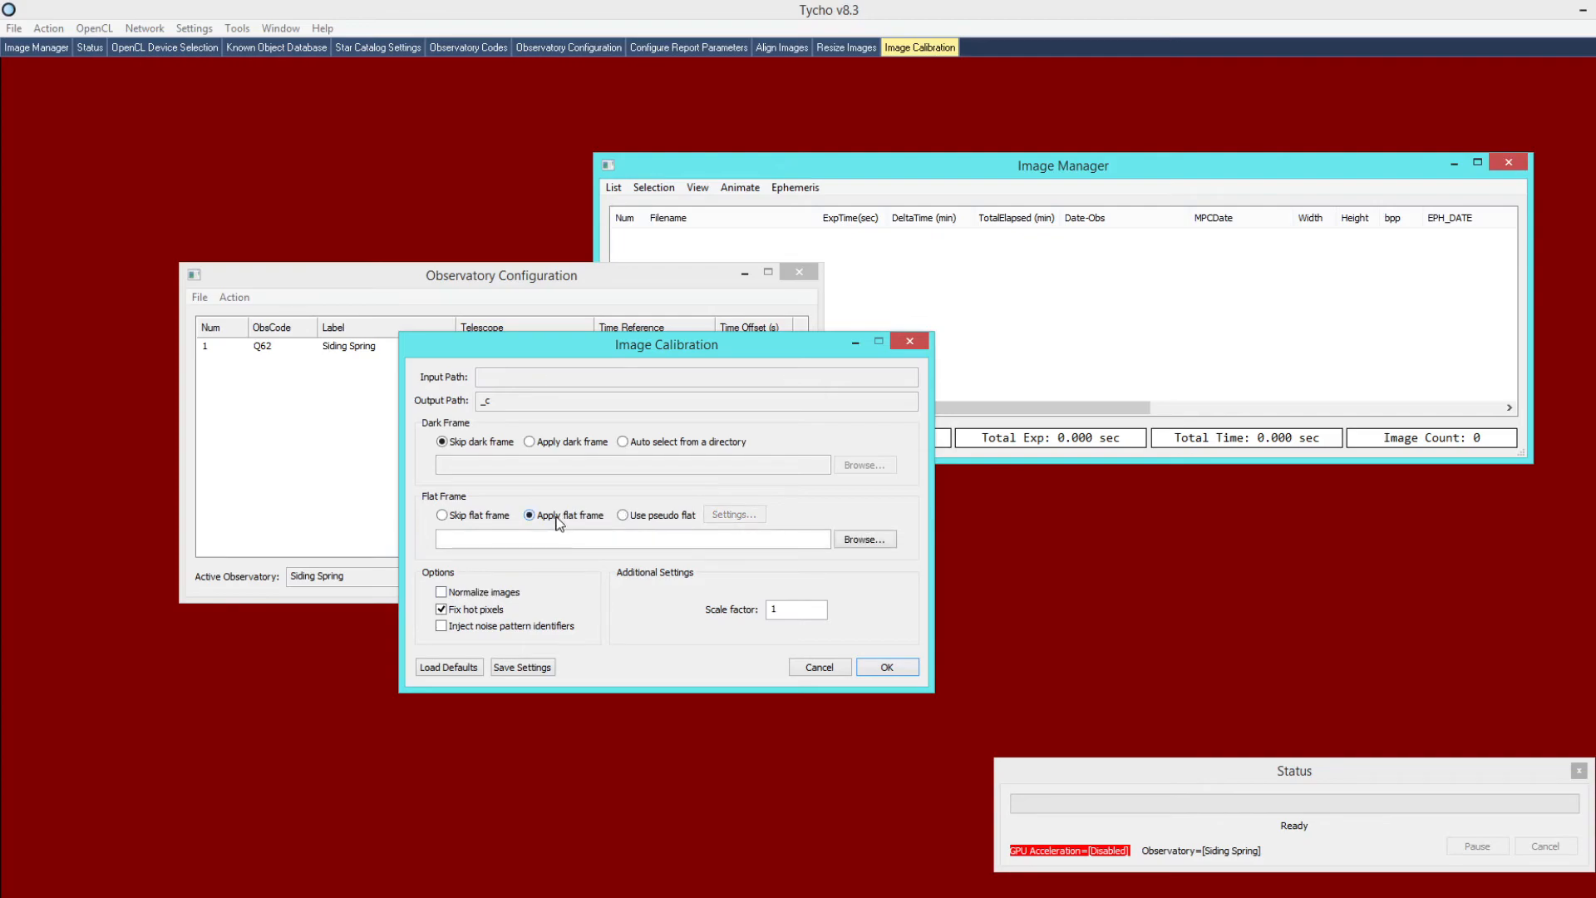
{"action": "left_click", "coordinate": [479, 594]}
{"action": "left_click", "coordinate": [506, 595]}
{"action": "left_click", "coordinate": [473, 519]}
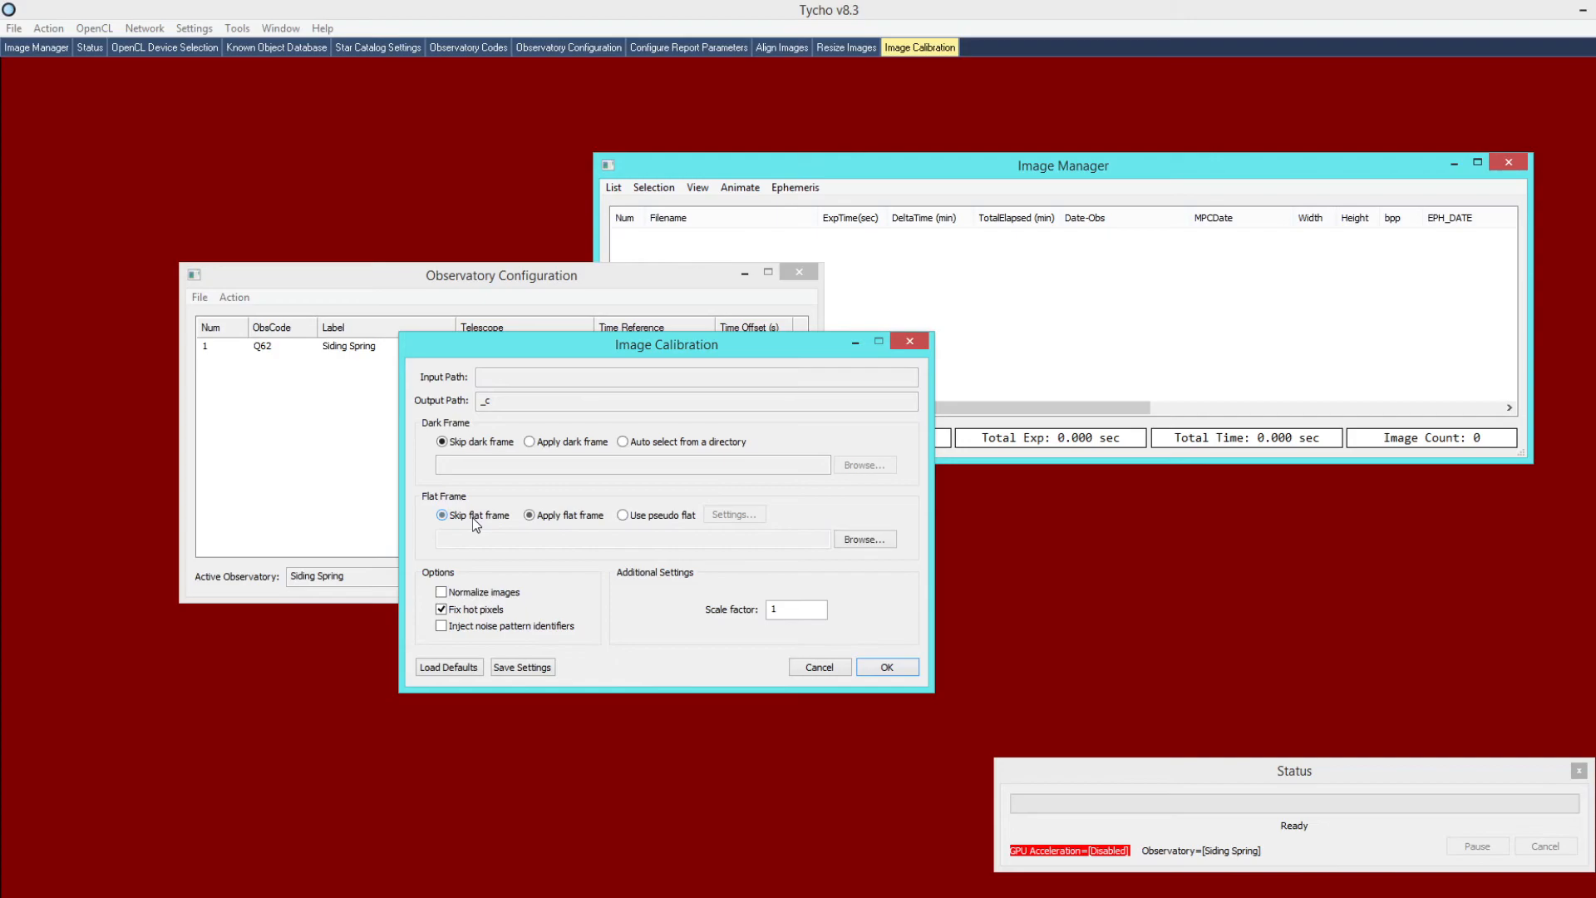
- Enable image normalization, choose the pseudo flat for the flat frame, and save the image calibration settings
{"action": "left_click", "coordinate": [485, 594]}
{"action": "left_click", "coordinate": [628, 517]}
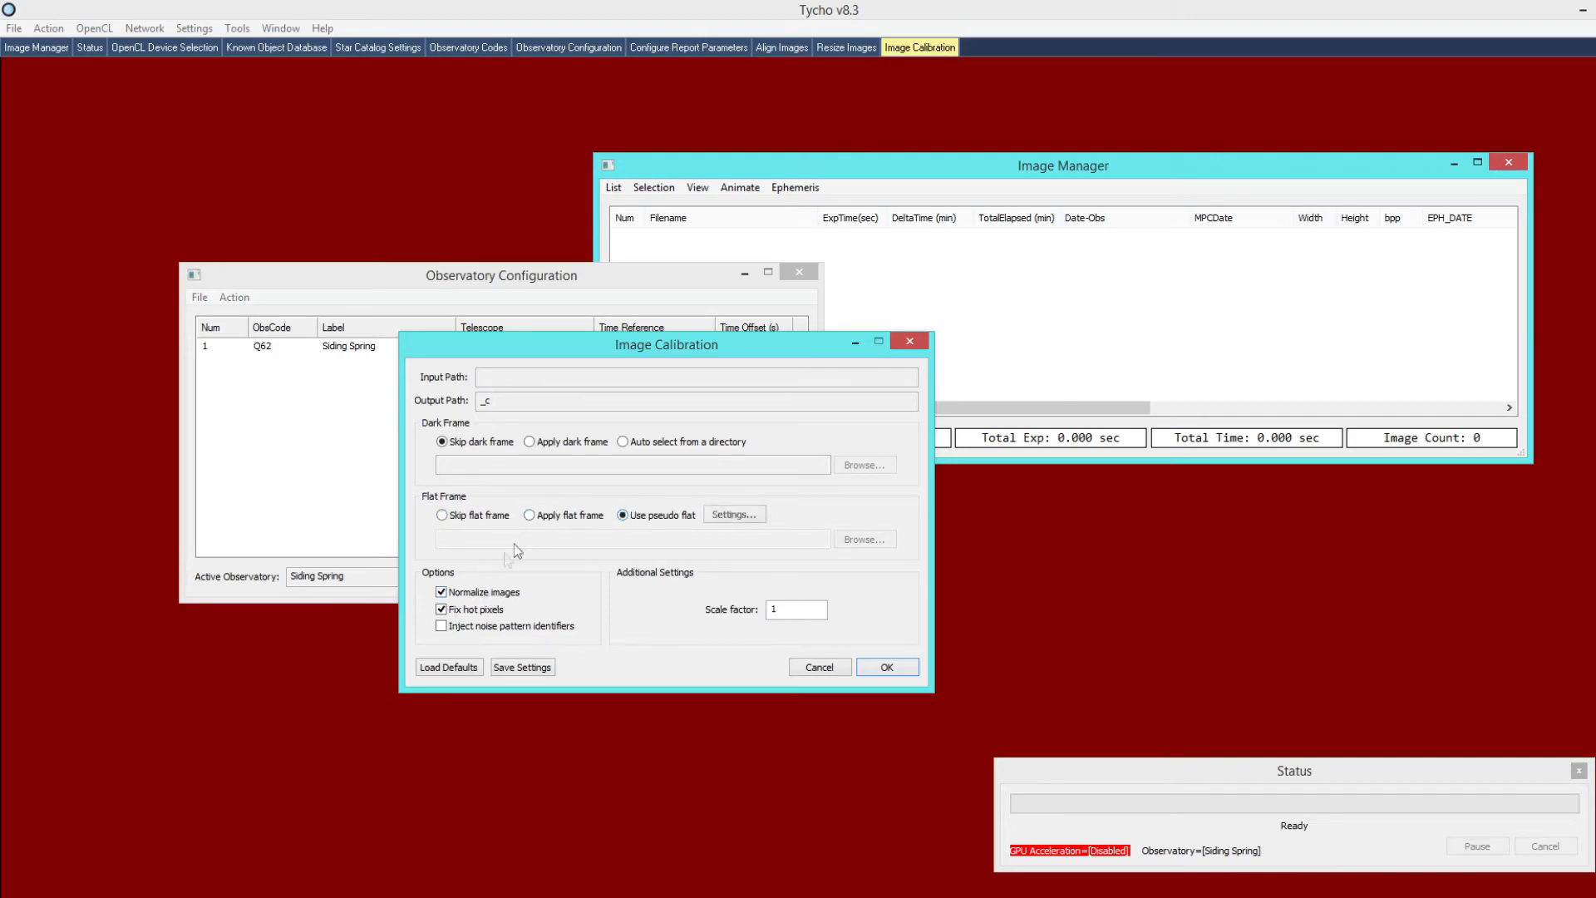
{"action": "left_click", "coordinate": [518, 670]}
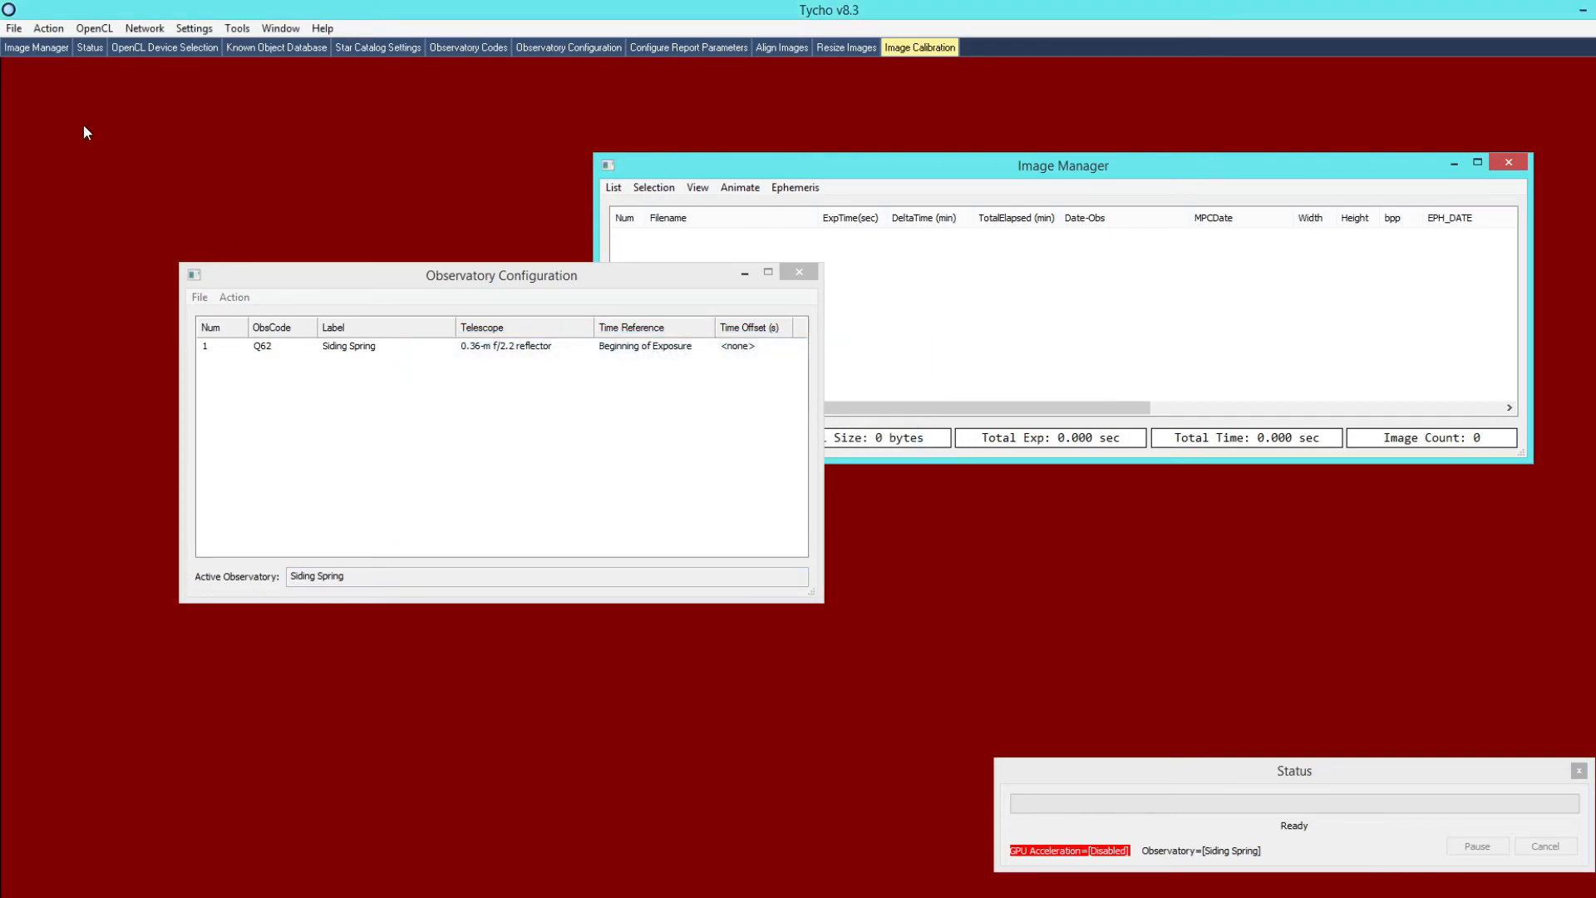
- Open the image alignment settings and set the internal alignment routine to use 8 threads
{"action": "left_click", "coordinate": [48, 28]}
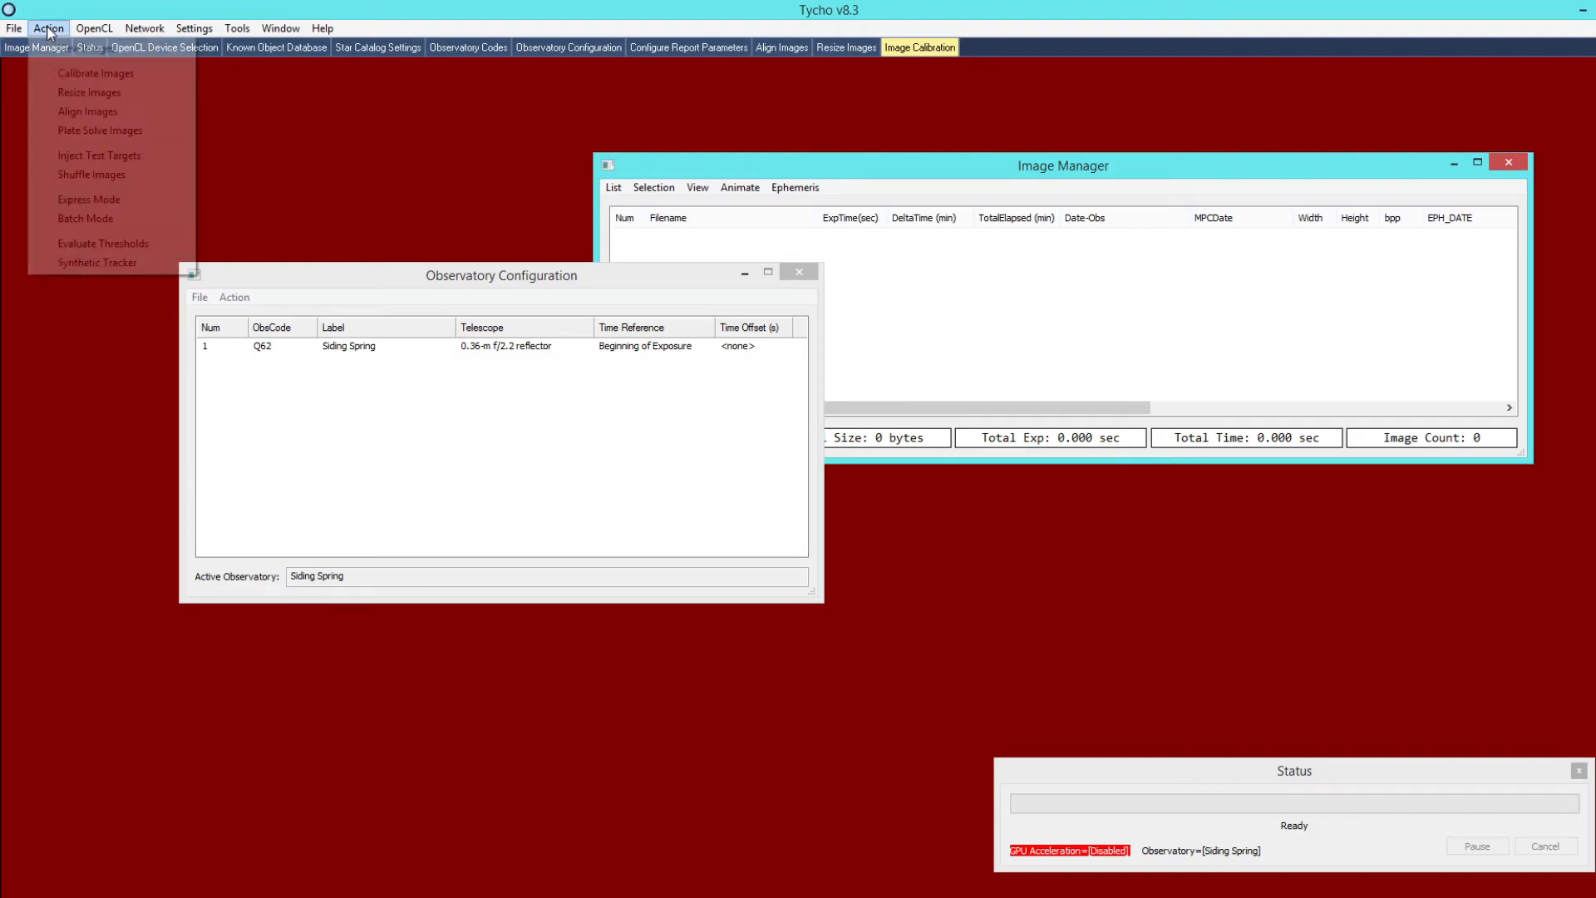
{"action": "left_click", "coordinate": [86, 111]}
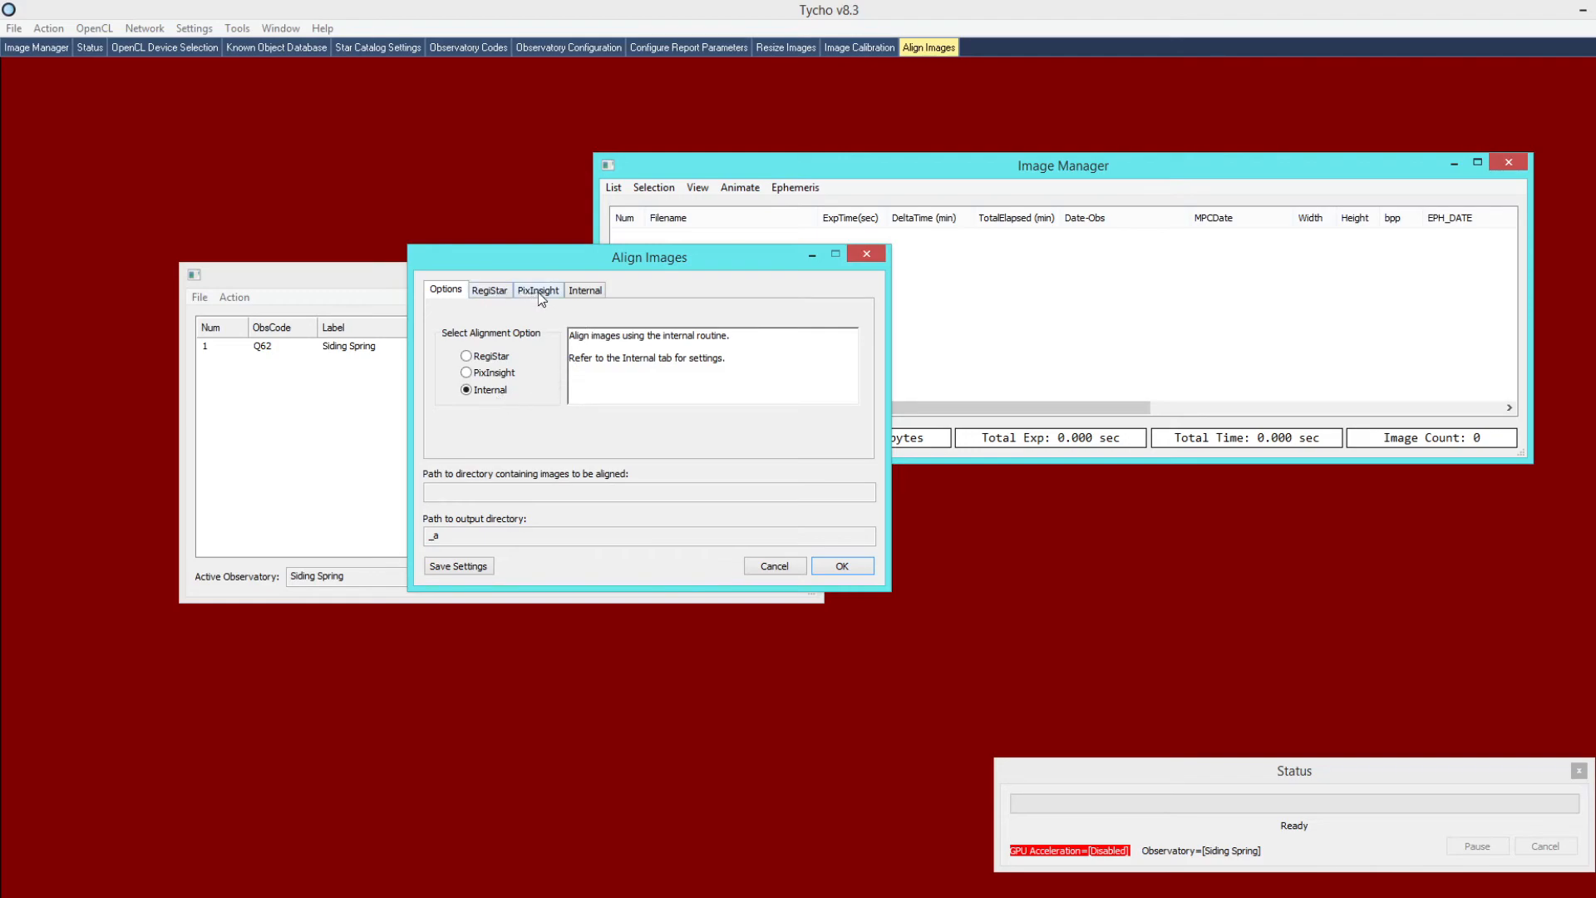
{"action": "left_click", "coordinate": [583, 290]}
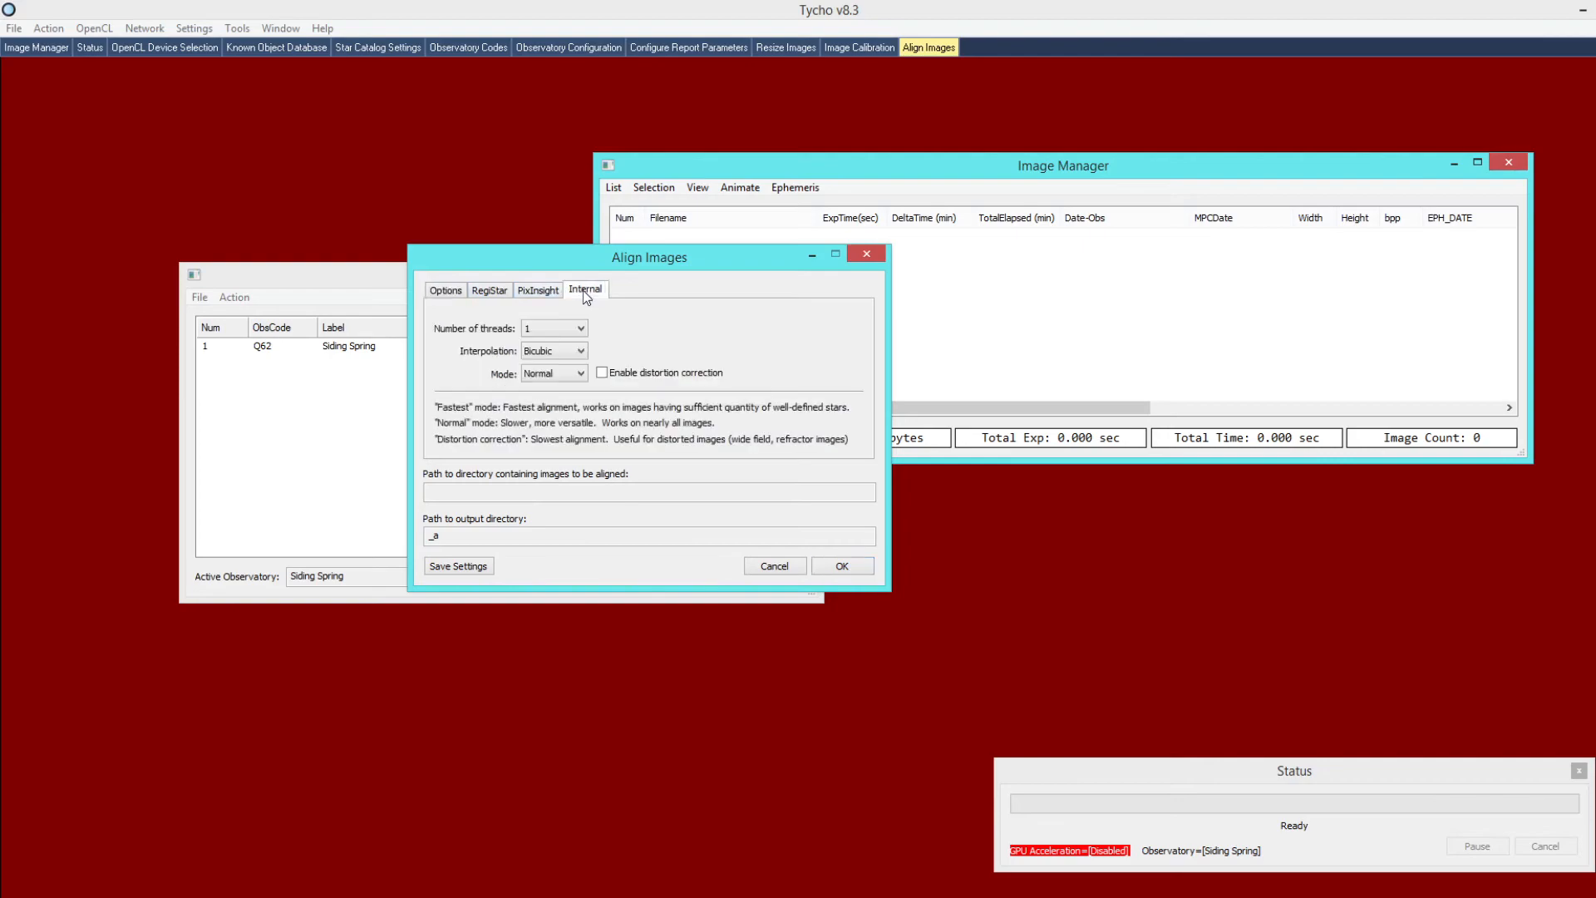
{"action": "left_click", "coordinate": [540, 328]}
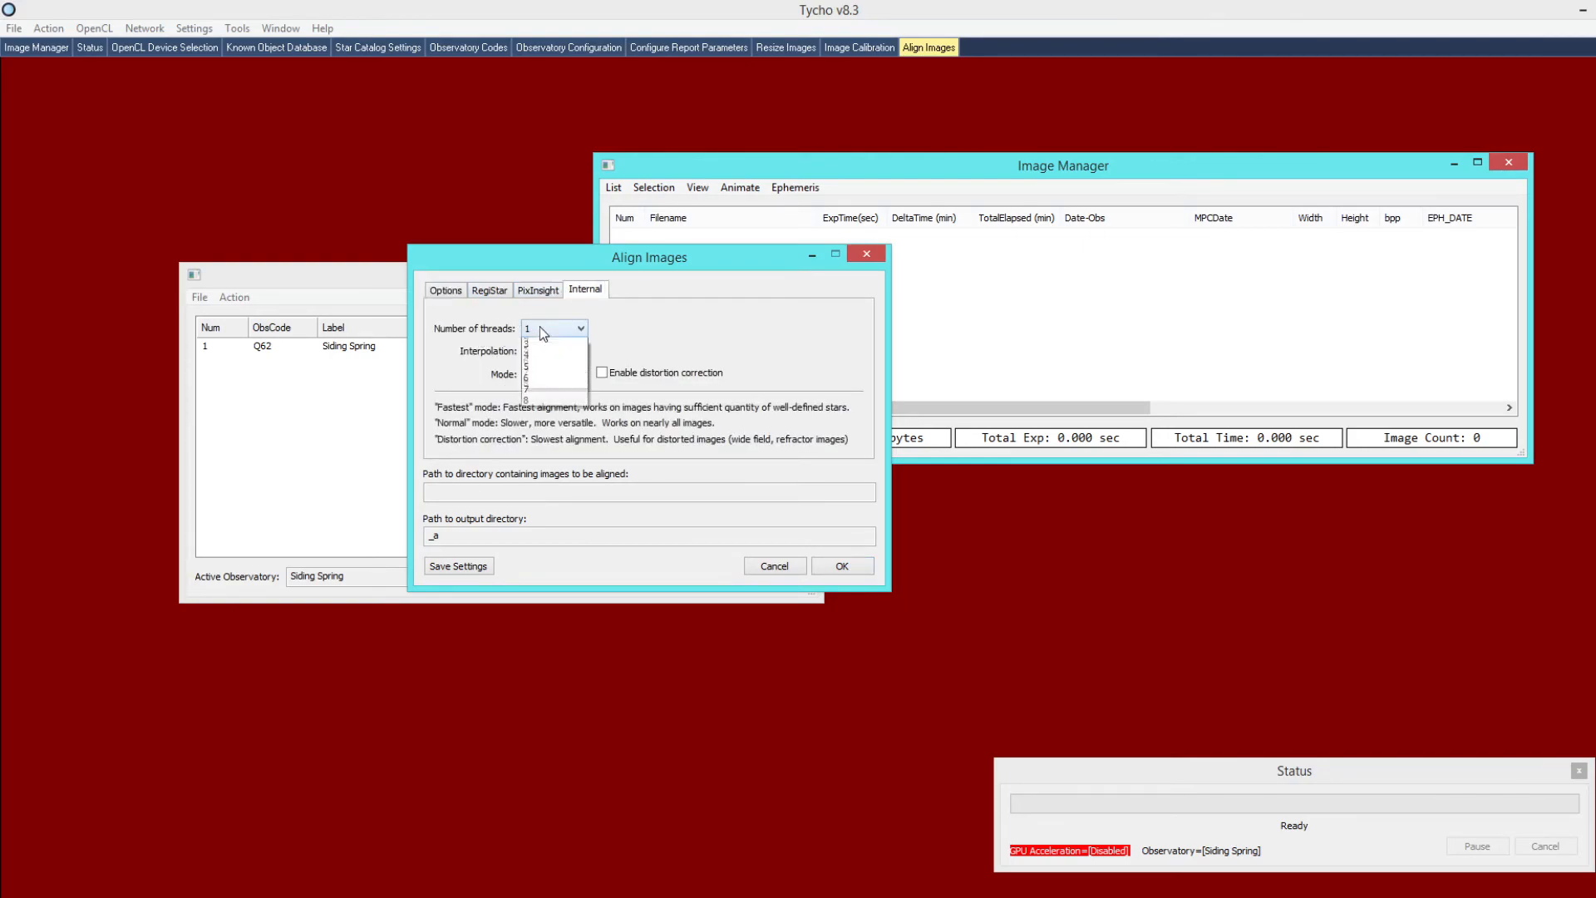
{"action": "left_click", "coordinate": [542, 424]}
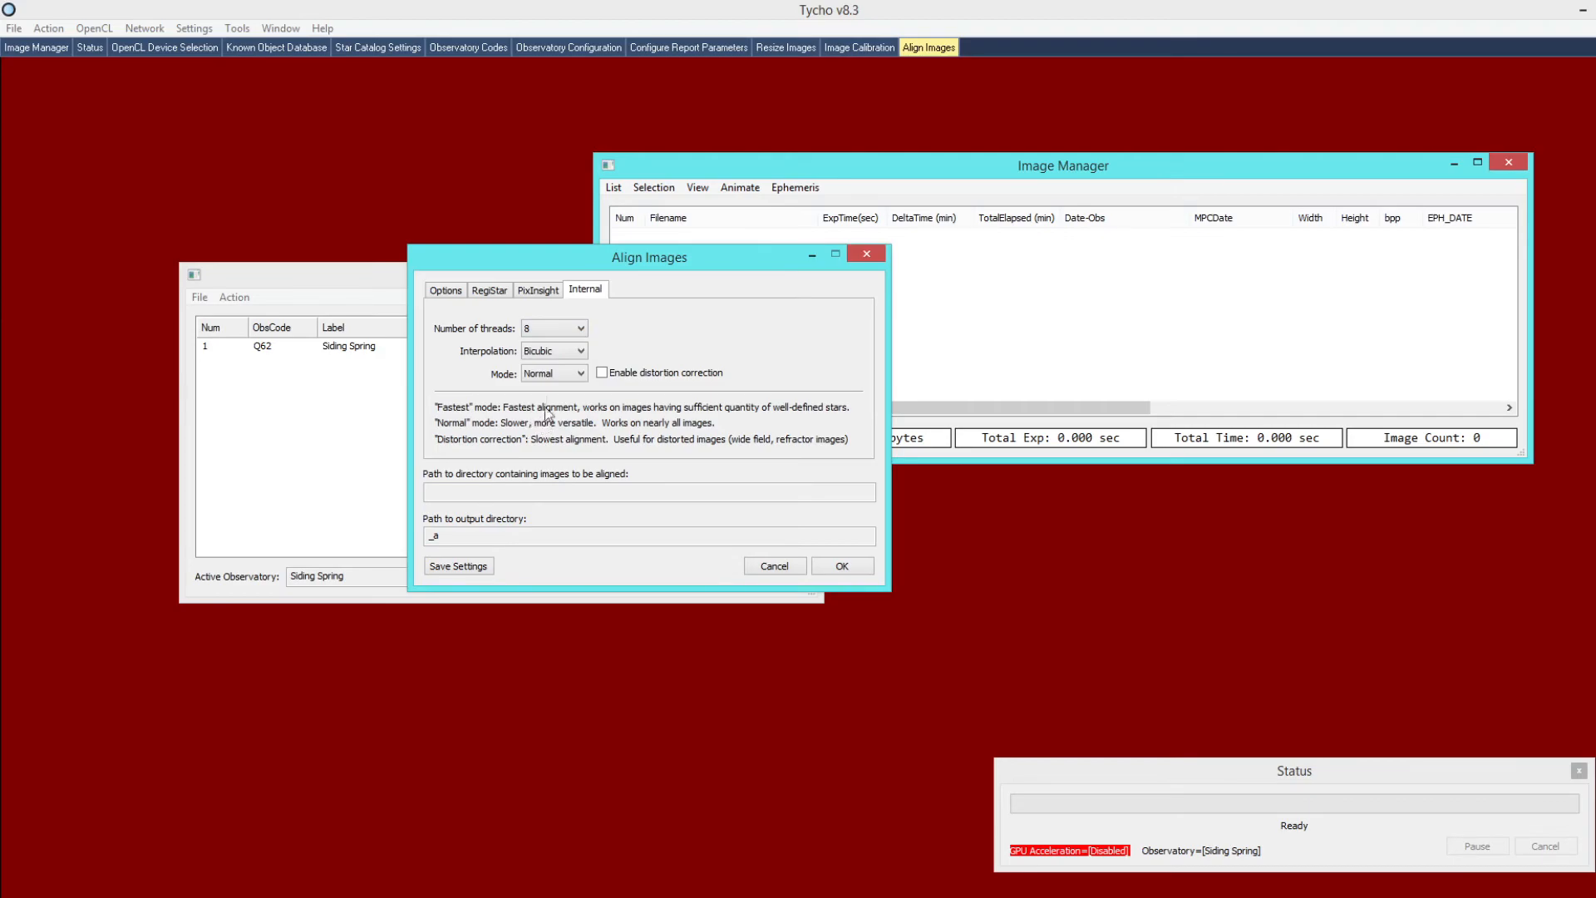
- Use Bicubic interpolation and Normal mode for the internal alignment routine, and save the alignment settings
{"action": "left_click", "coordinate": [536, 354]}
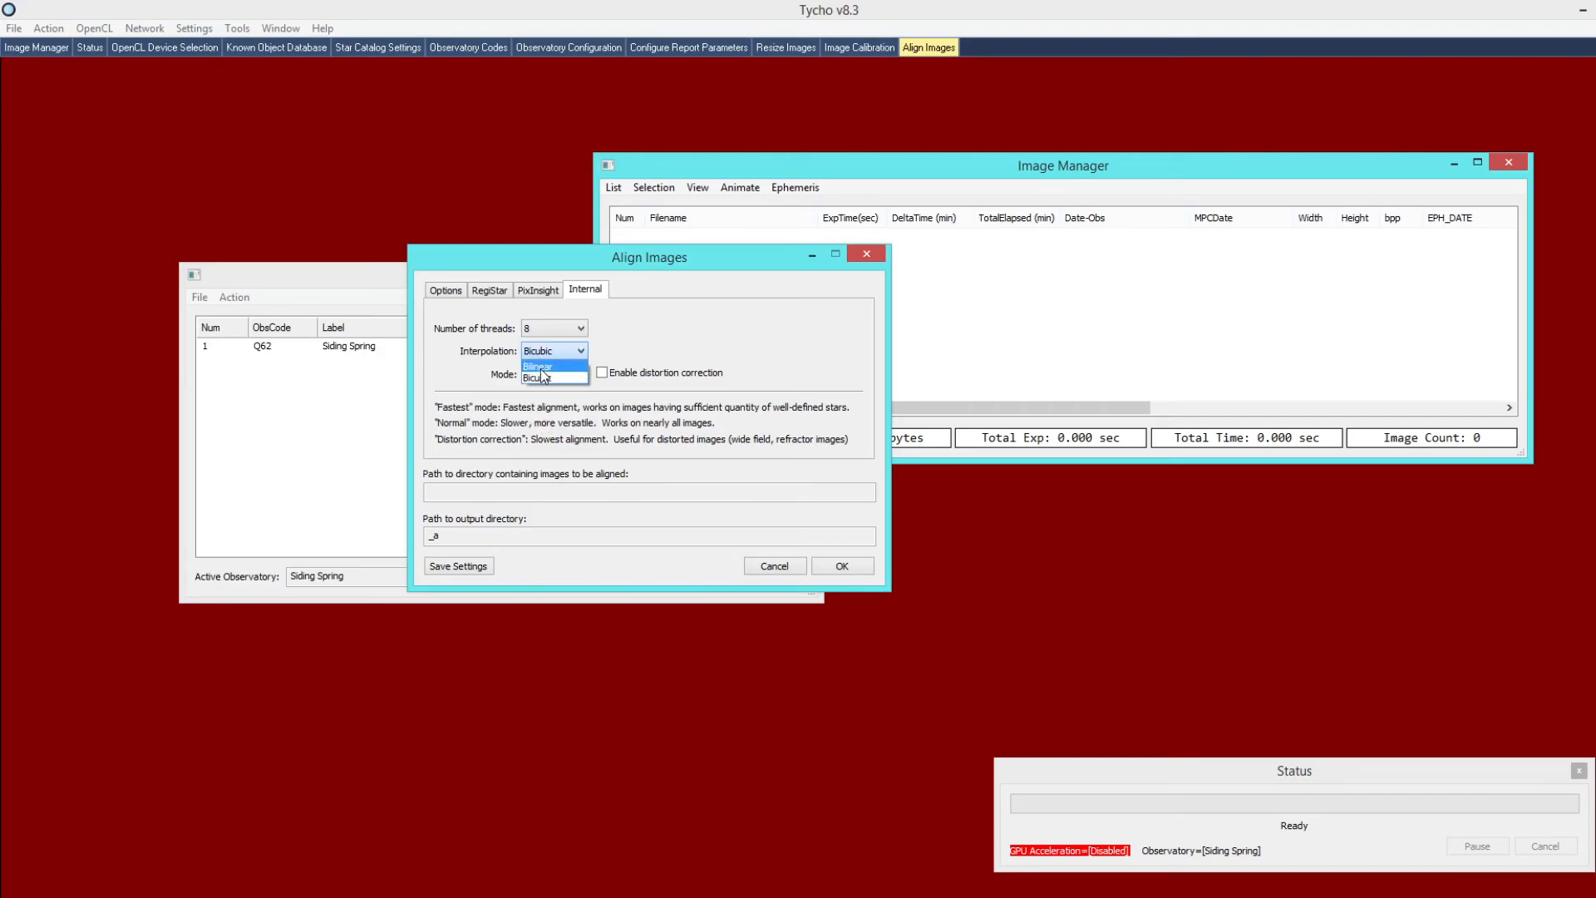
{"action": "left_click", "coordinate": [550, 426]}
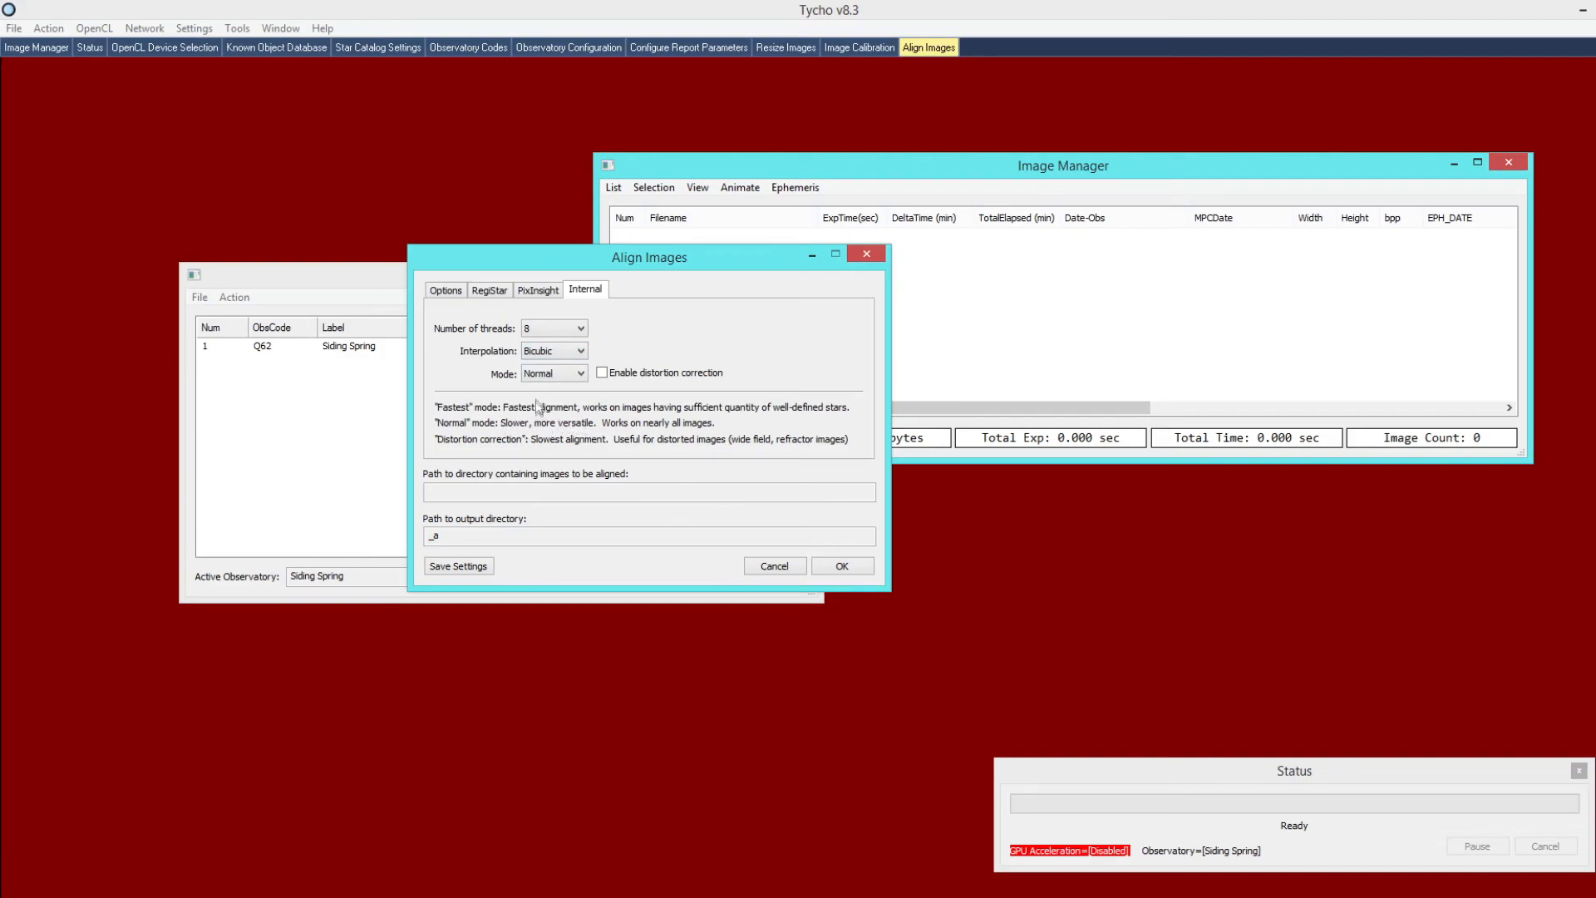
{"action": "left_click", "coordinate": [540, 376]}
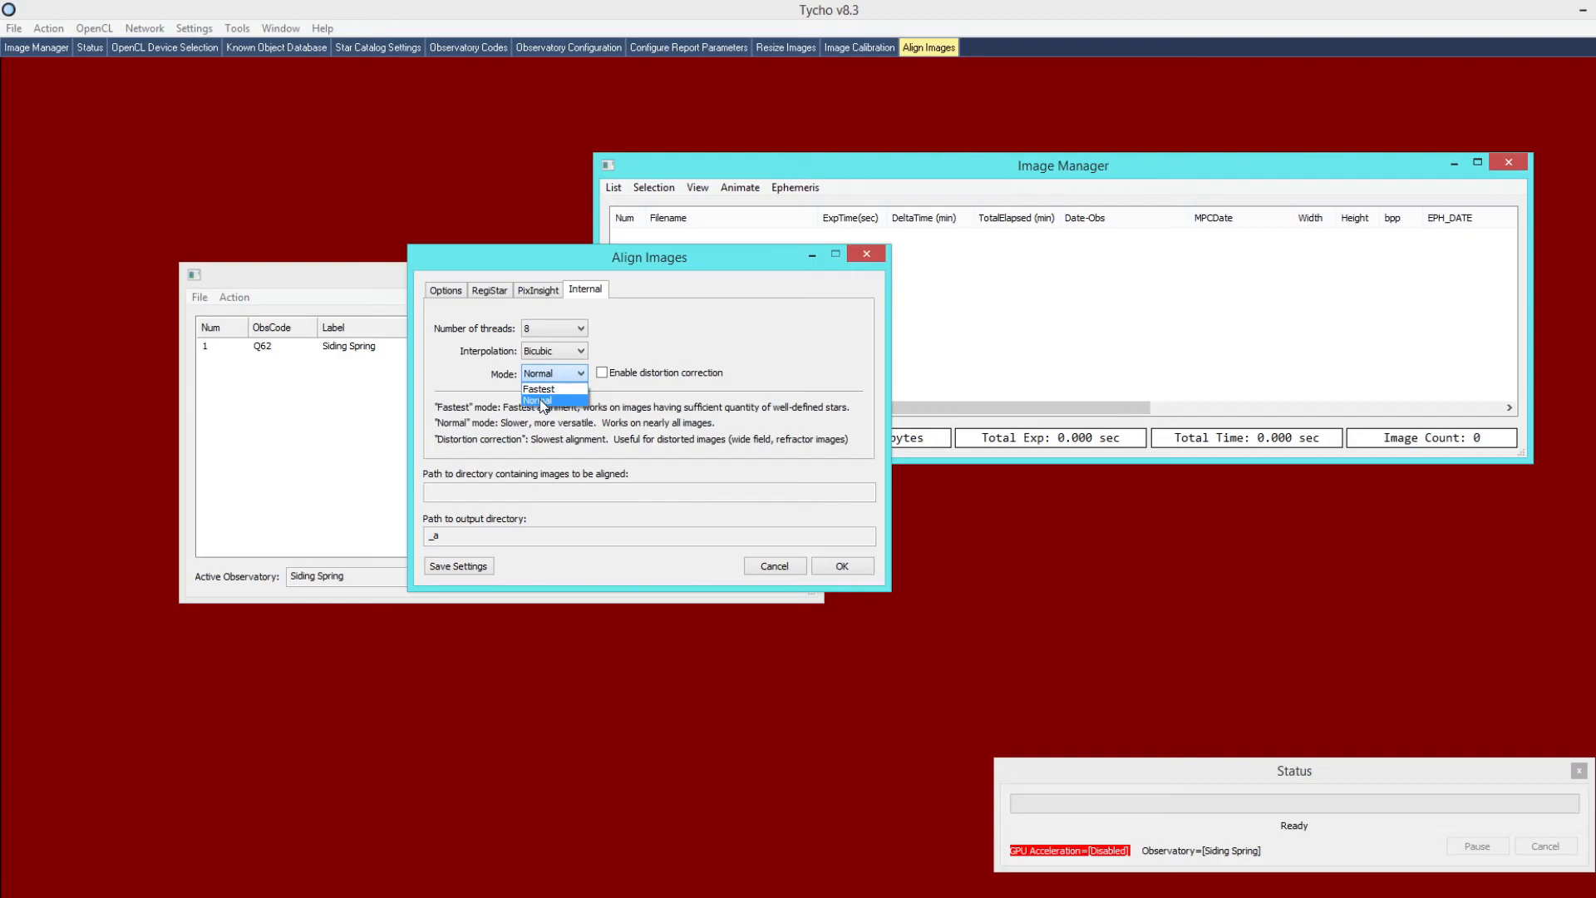
{"action": "left_click", "coordinate": [541, 403]}
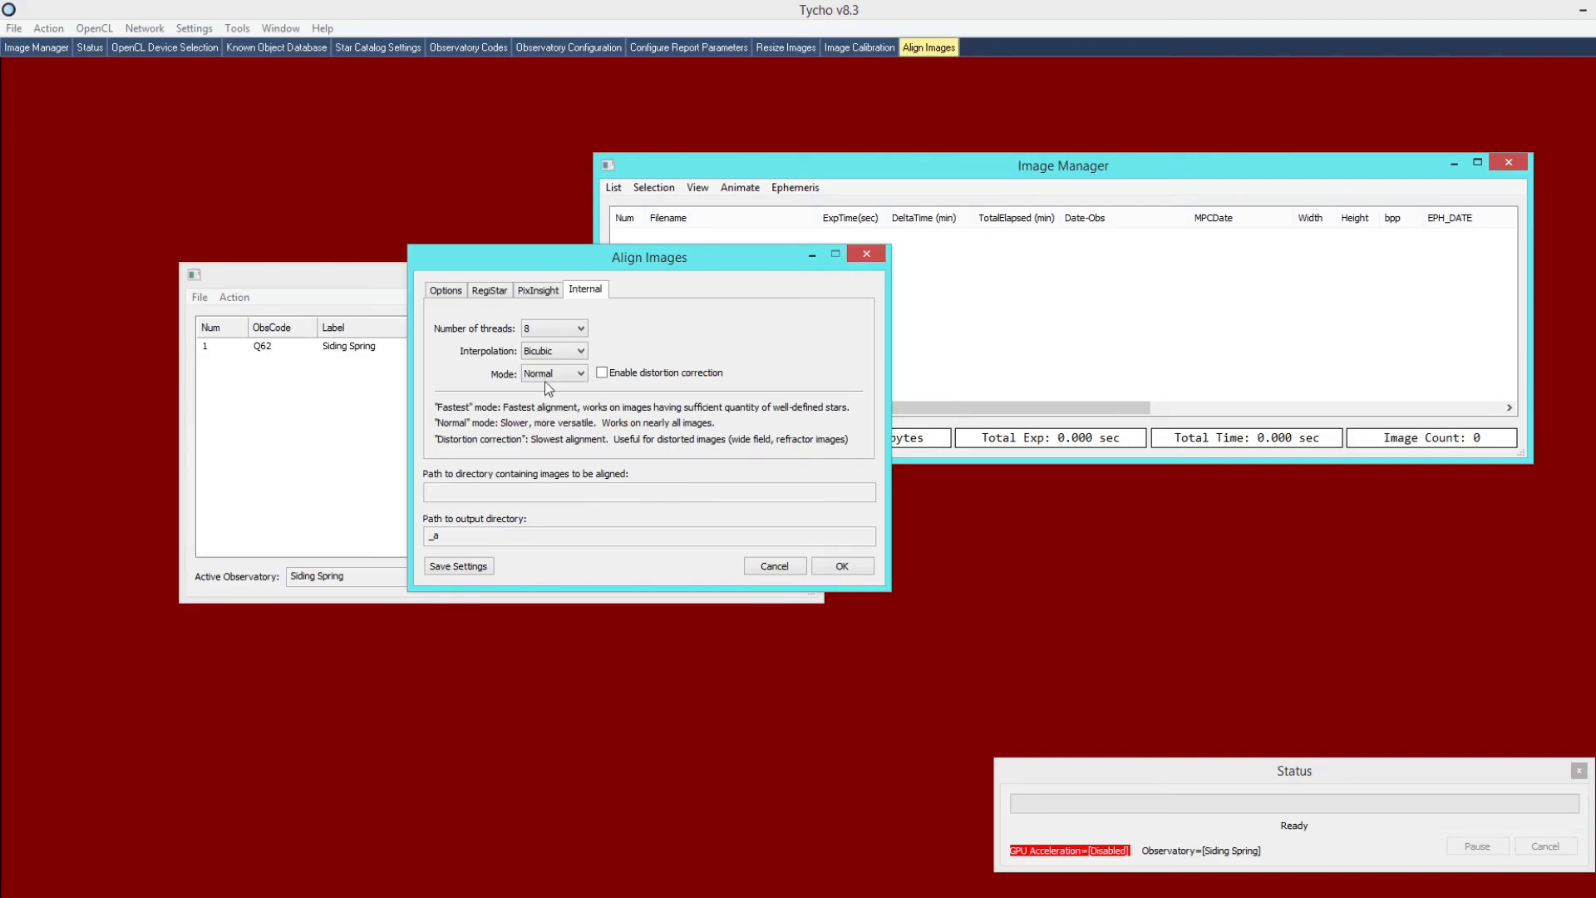
{"action": "left_click", "coordinate": [548, 376]}
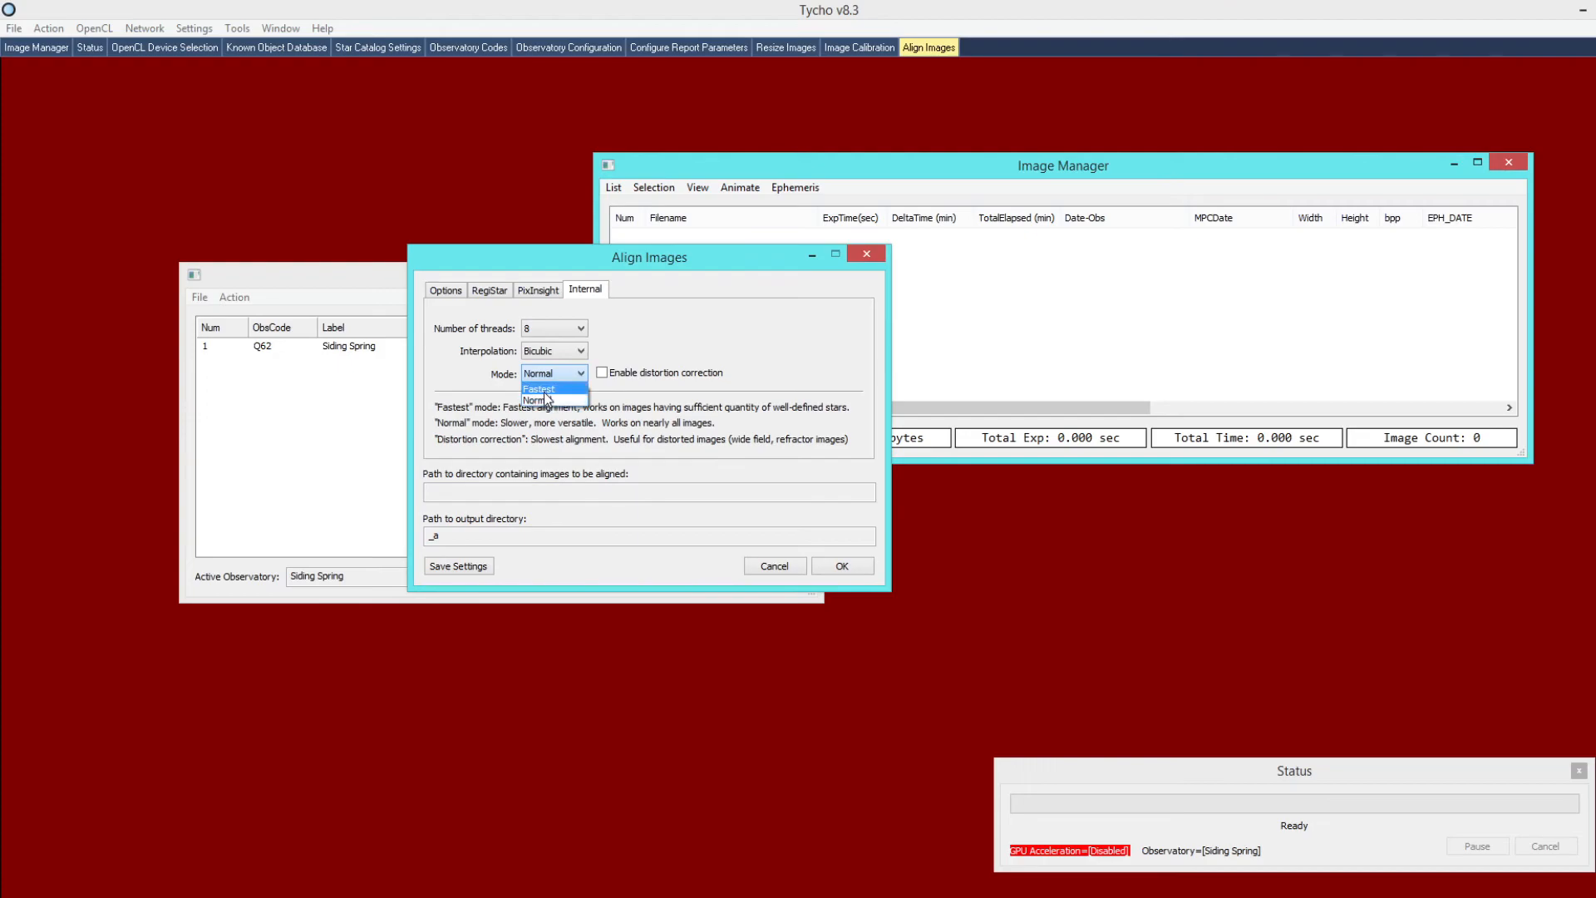
{"action": "left_click", "coordinate": [547, 399]}
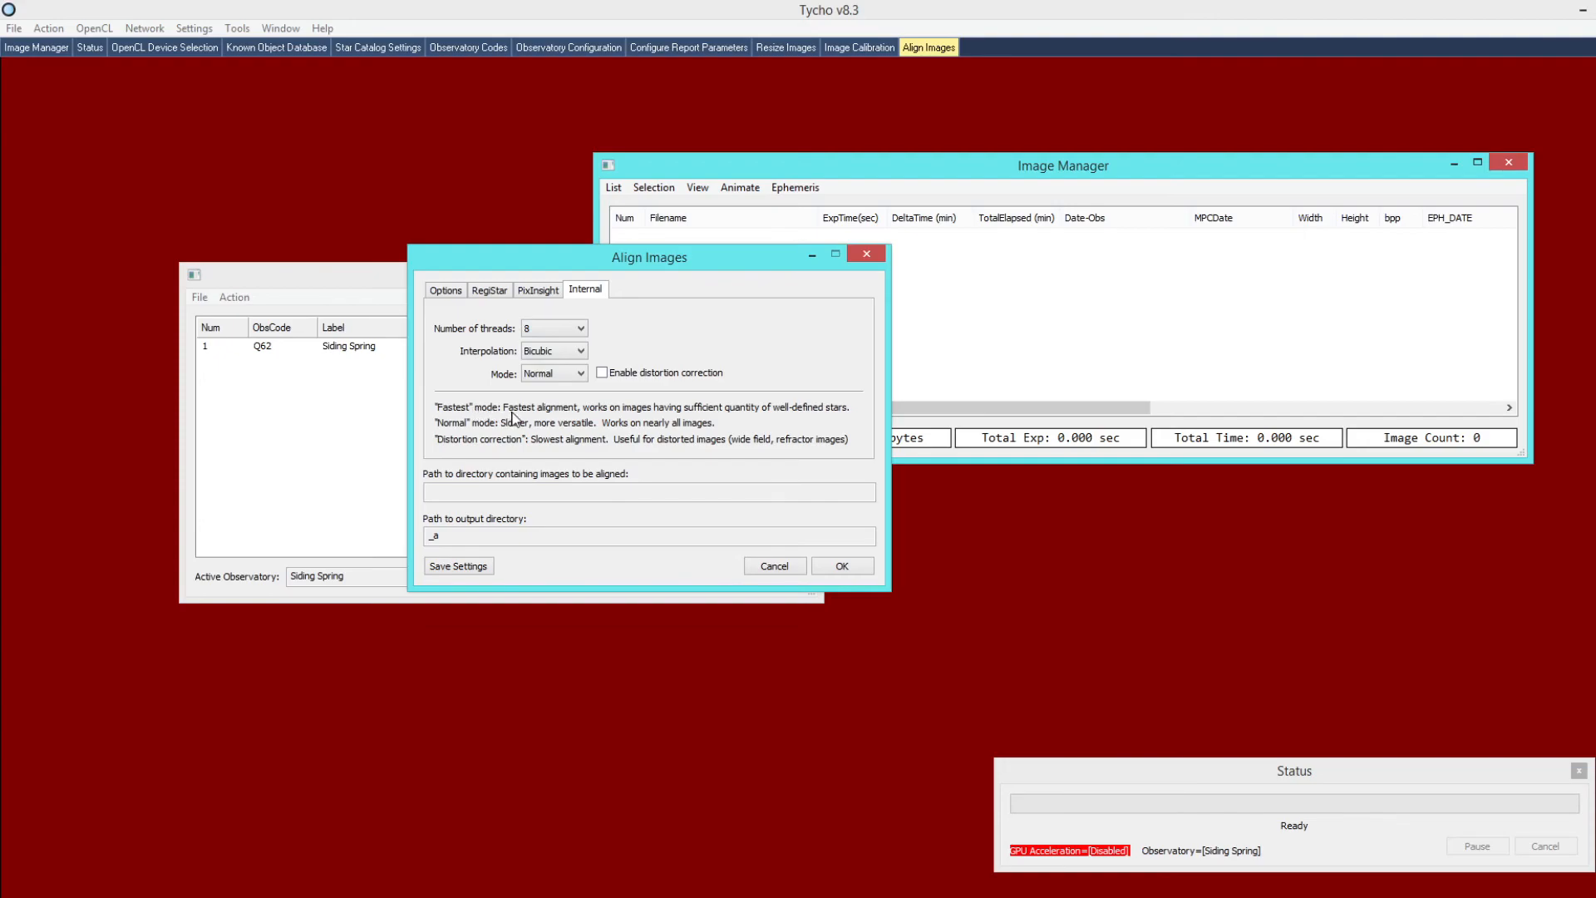
{"action": "left_click", "coordinate": [448, 291]}
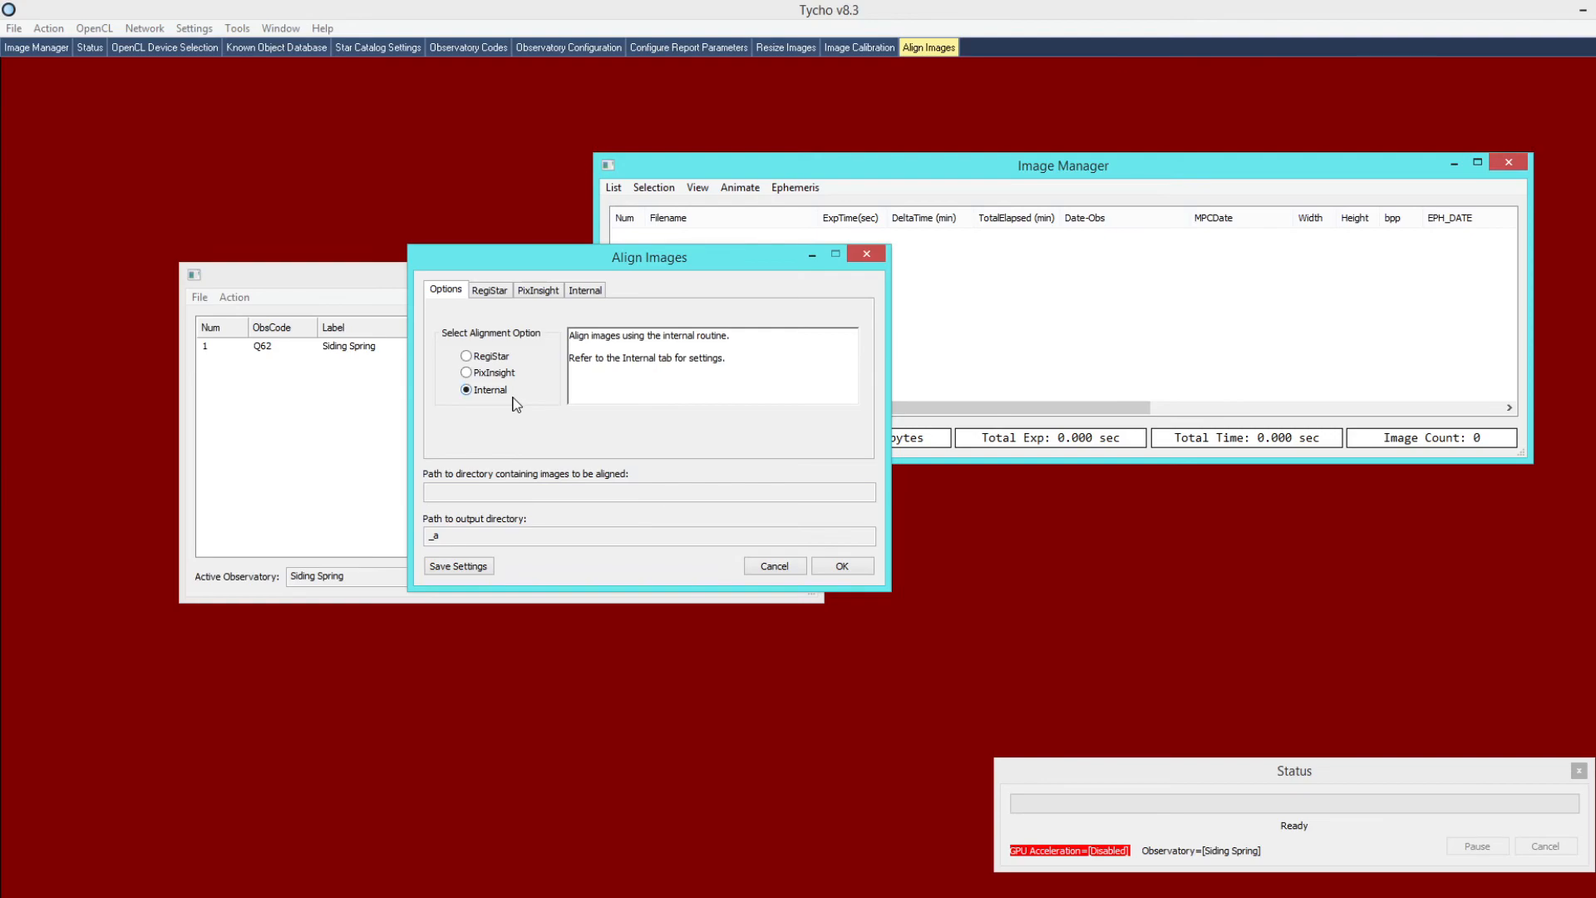
{"action": "left_click", "coordinate": [455, 565]}
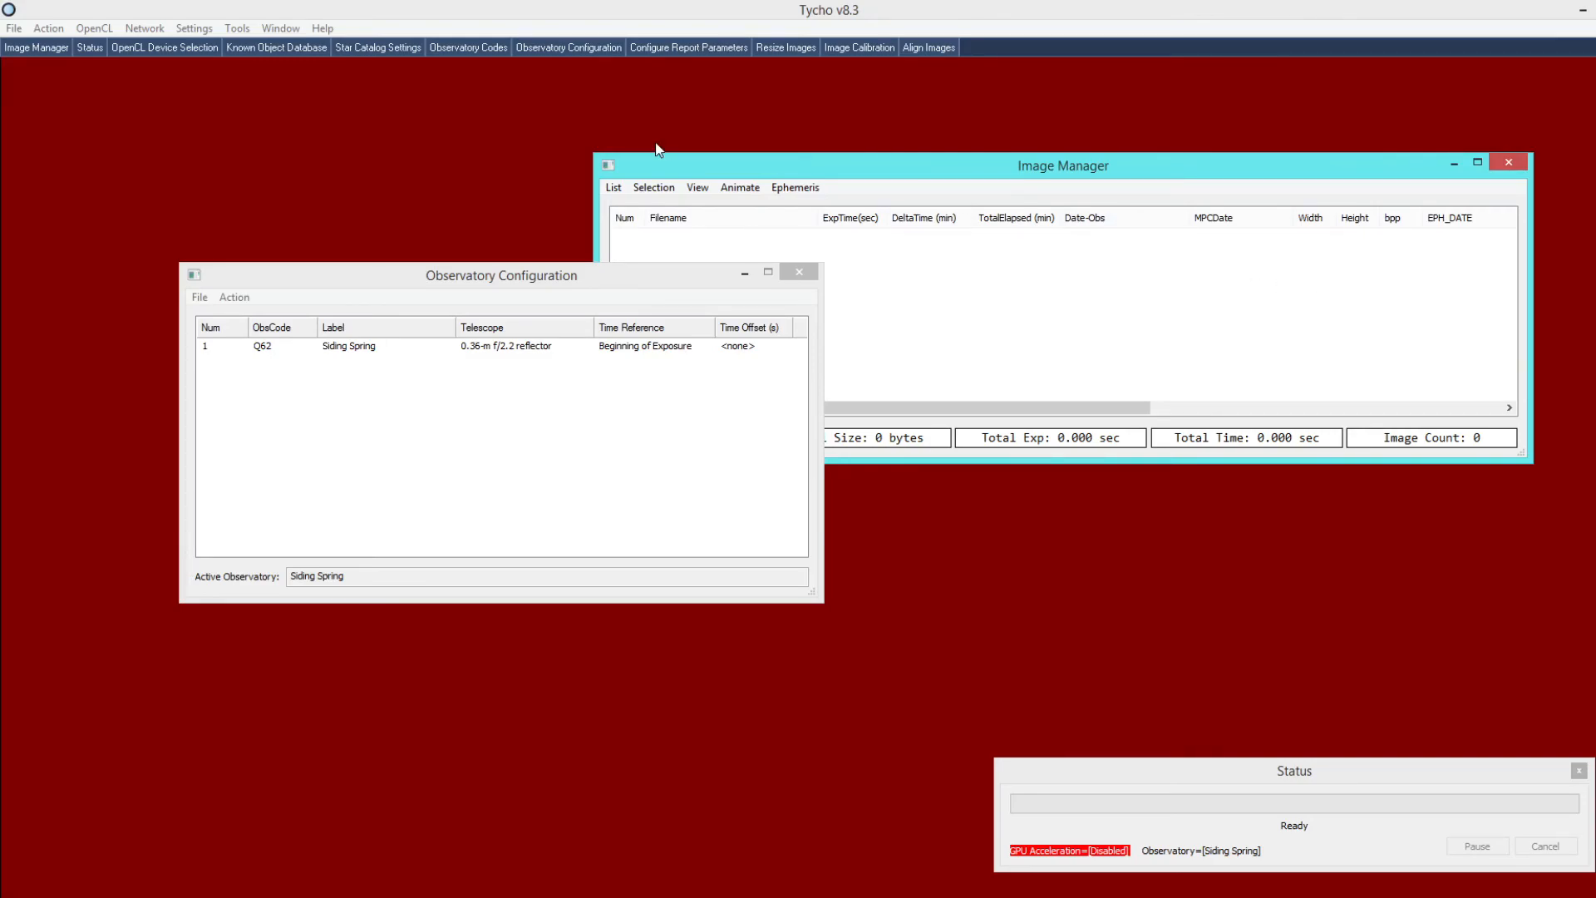
- Open the plate solving settings, try the offline solver option, and choose the online solver
{"action": "left_click", "coordinate": [196, 132]}
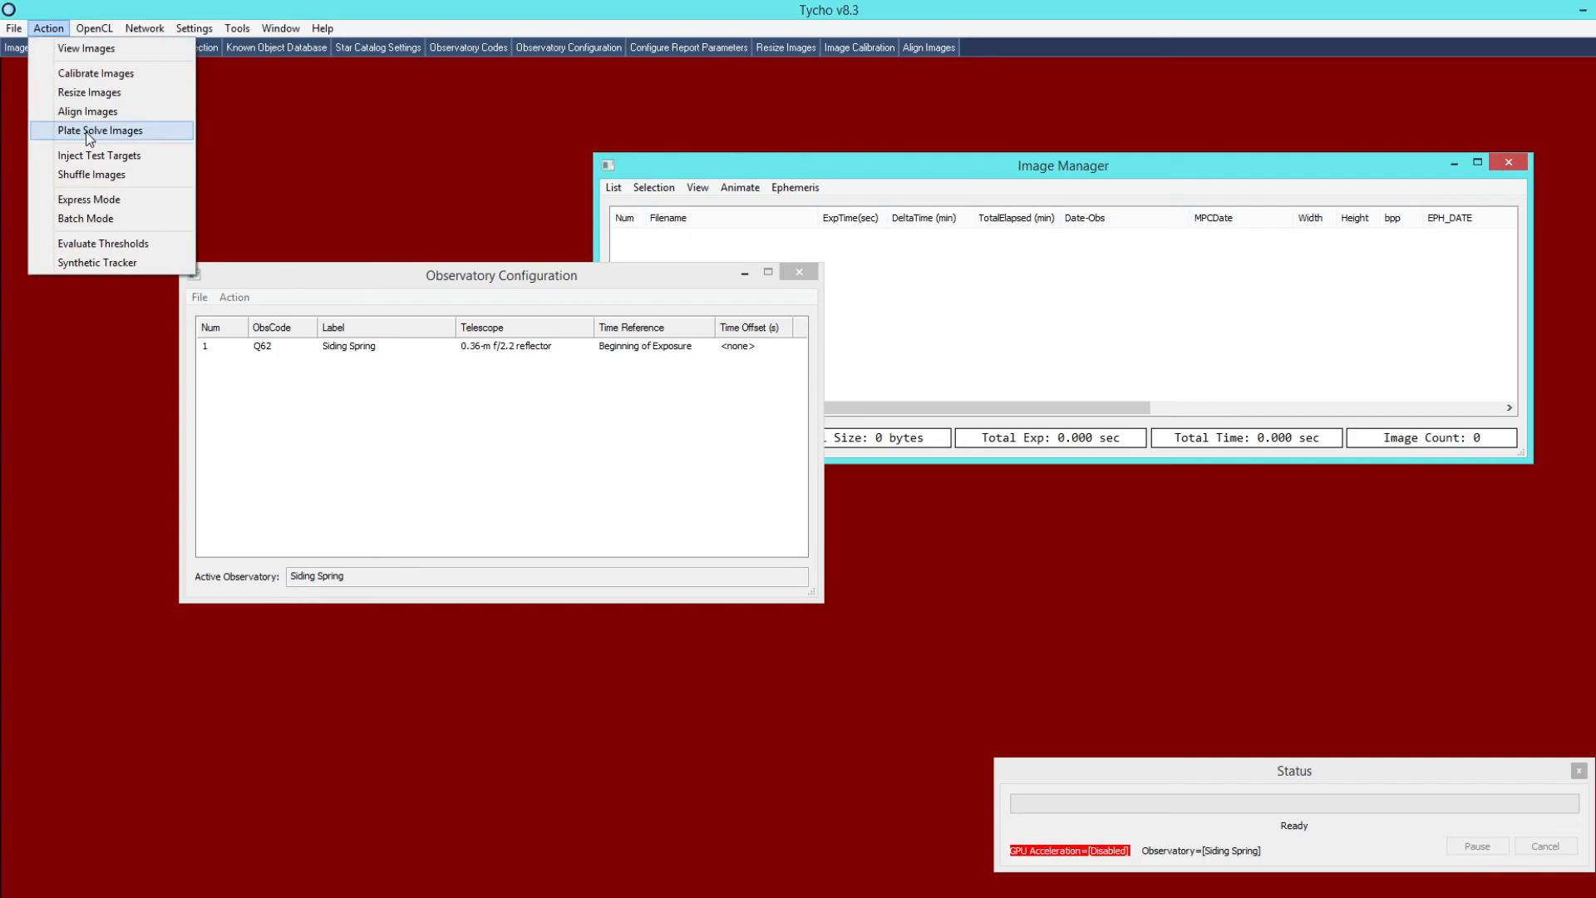
{"action": "left_click", "coordinate": [87, 133]}
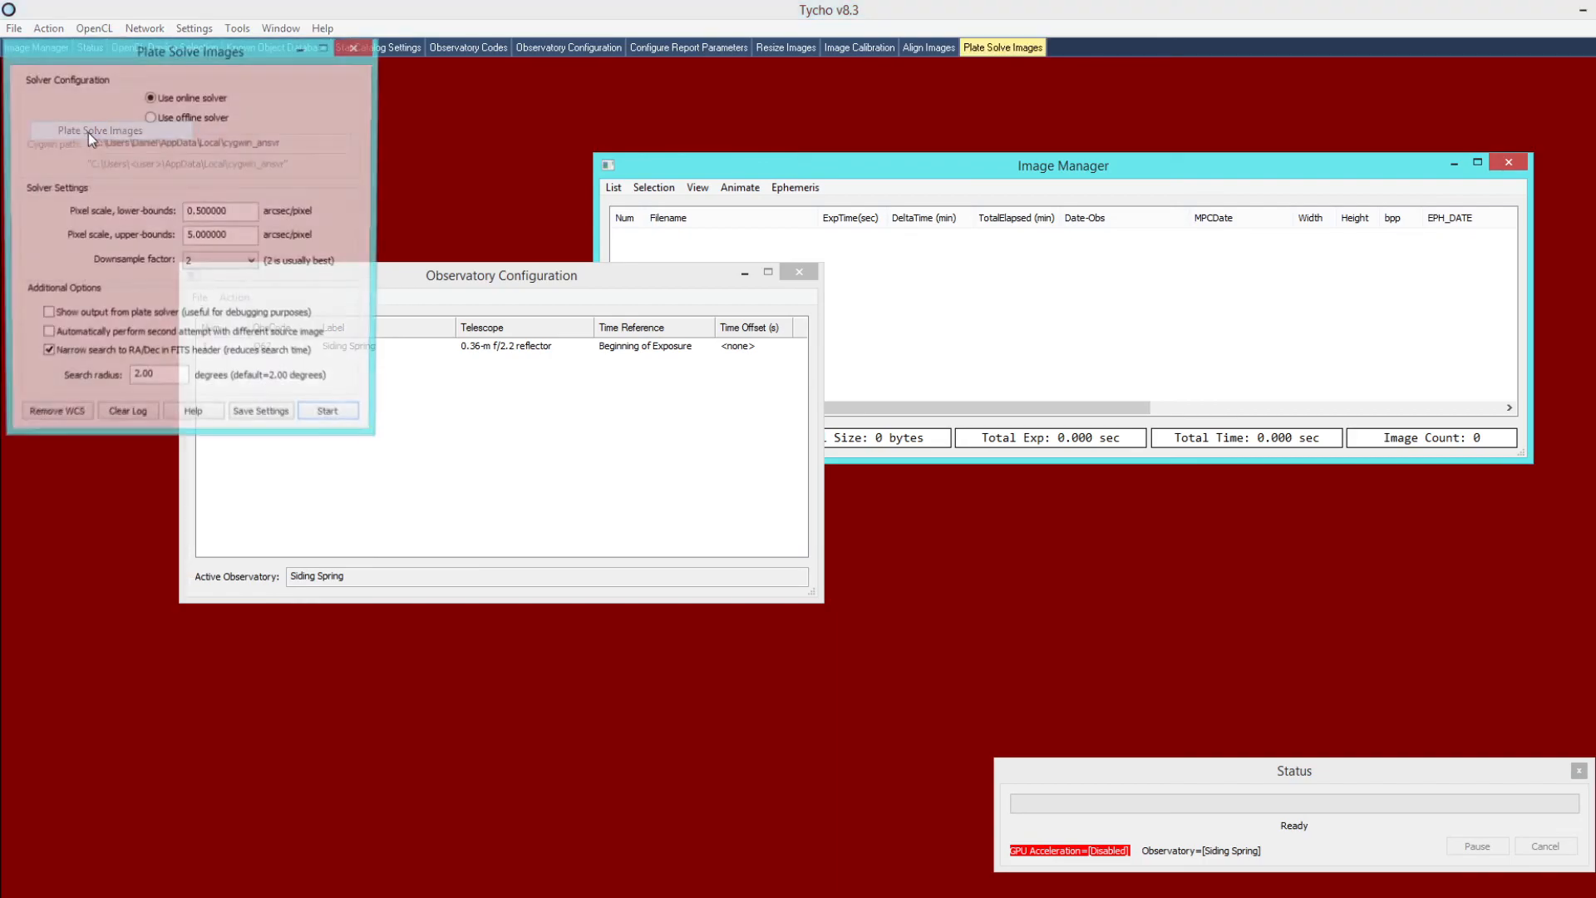
{"action": "left_click_drag", "start_coordinate": [193, 61], "coordinate": [735, 368]}
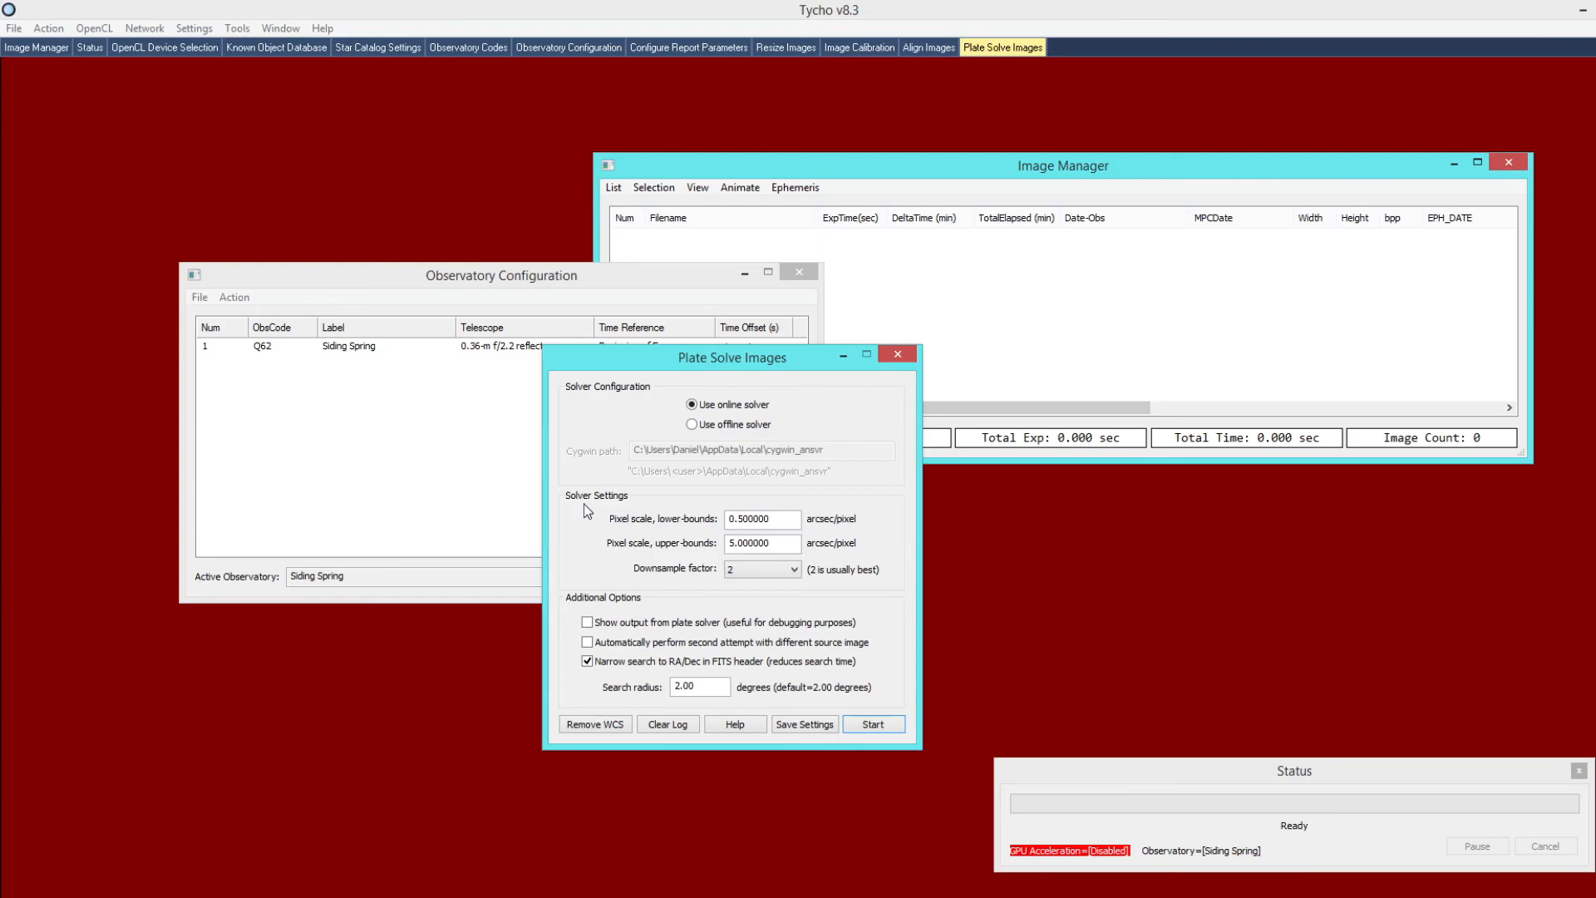
{"action": "left_click", "coordinate": [711, 425]}
{"action": "left_click", "coordinate": [715, 402]}
- Examine the lower and upper pixel scale bounds and the available downsample factors in the plate solver settings
{"action": "left_click_drag", "start_coordinate": [740, 517], "coordinate": [745, 521]}
{"action": "left_click_drag", "start_coordinate": [786, 545], "coordinate": [691, 537]}
{"action": "left_click", "coordinate": [783, 520]}
{"action": "left_click", "coordinate": [783, 545]}
{"action": "left_click", "coordinate": [764, 568]}
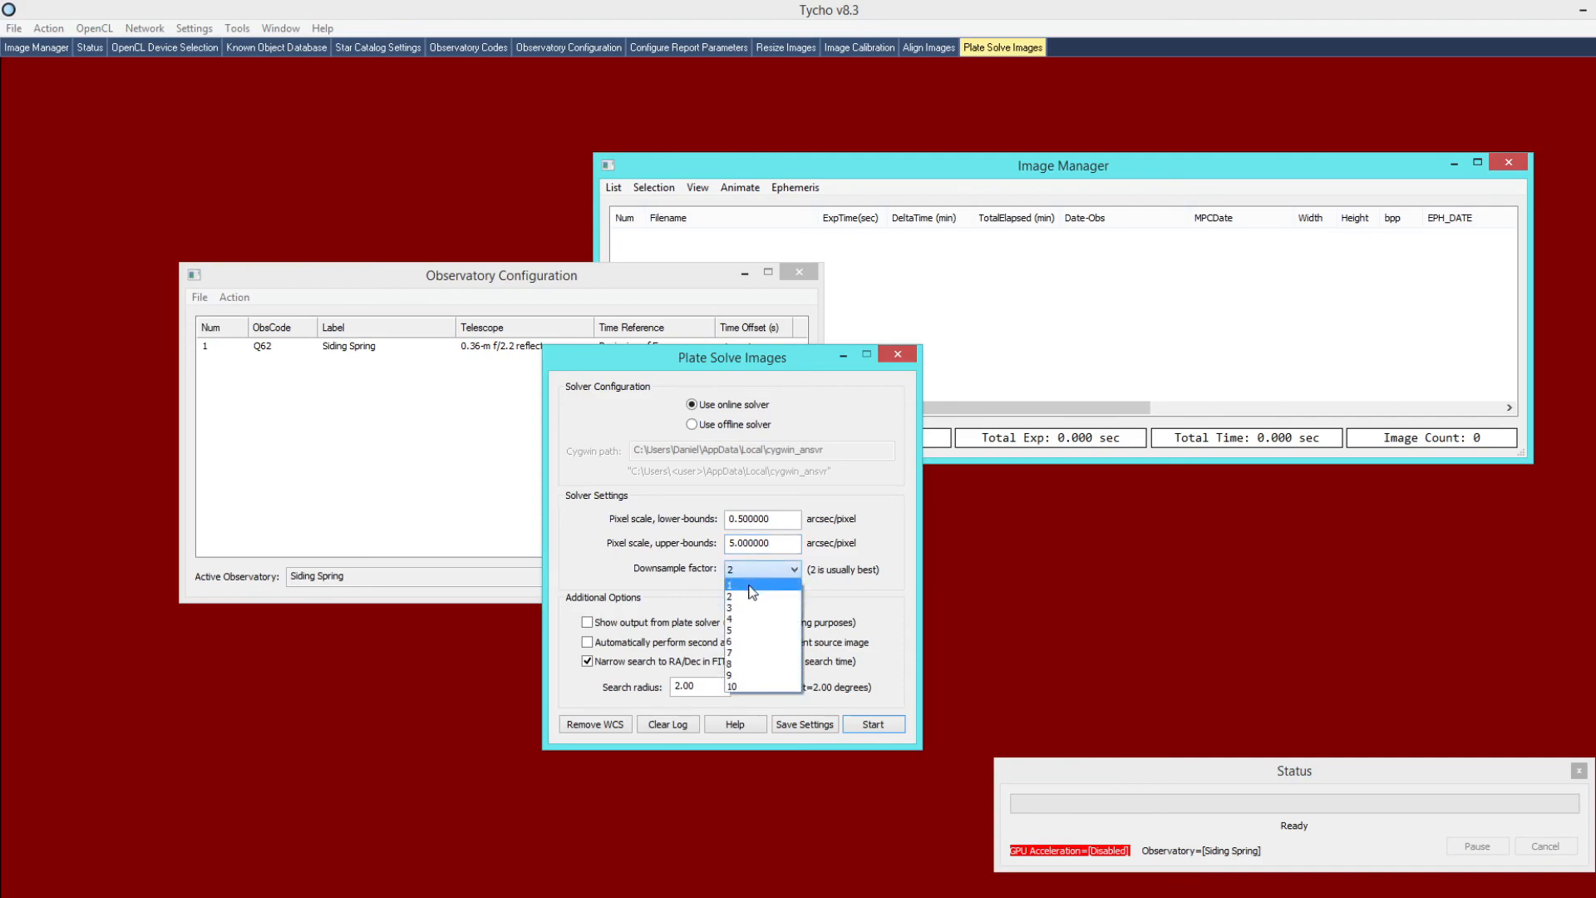
{"action": "left_click", "coordinate": [666, 573]}
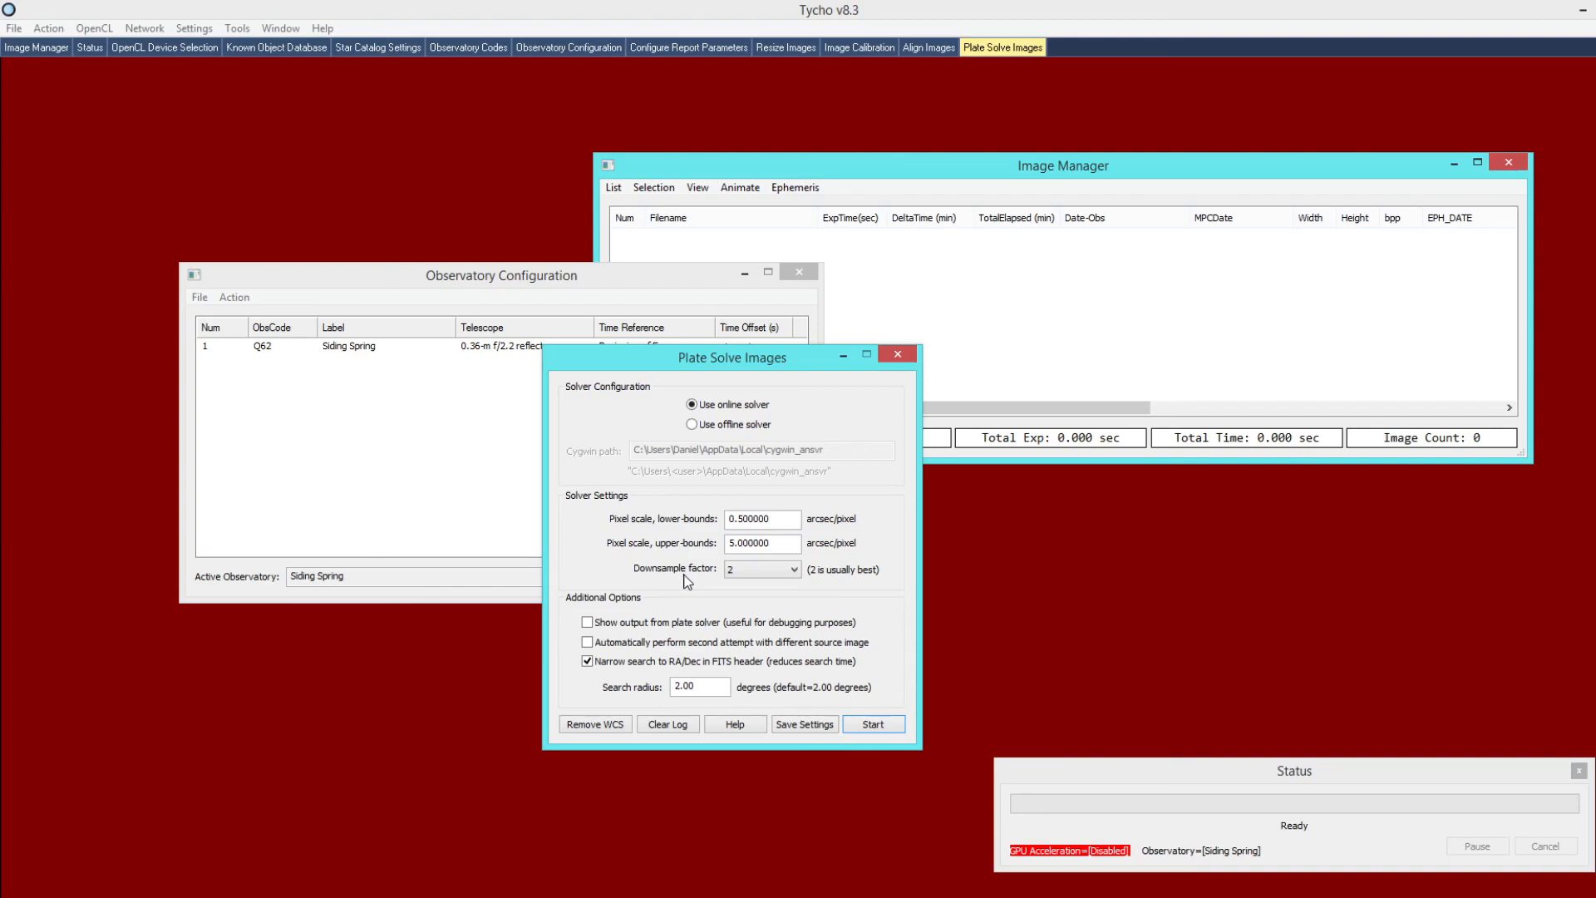
{"action": "left_click", "coordinate": [781, 572]}
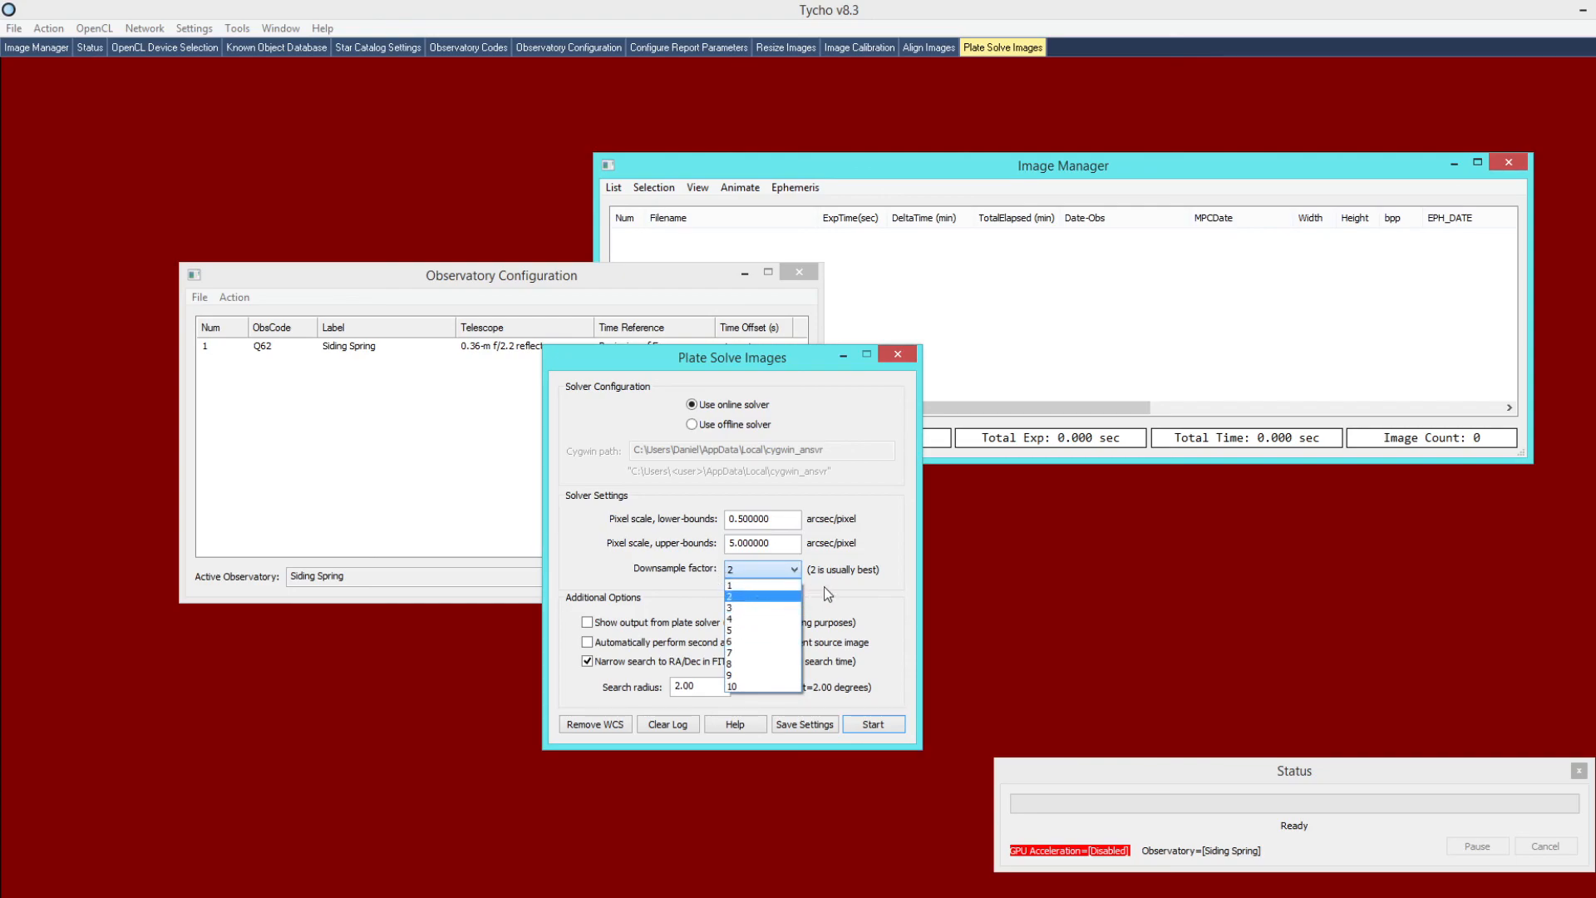
{"action": "left_click", "coordinate": [861, 589]}
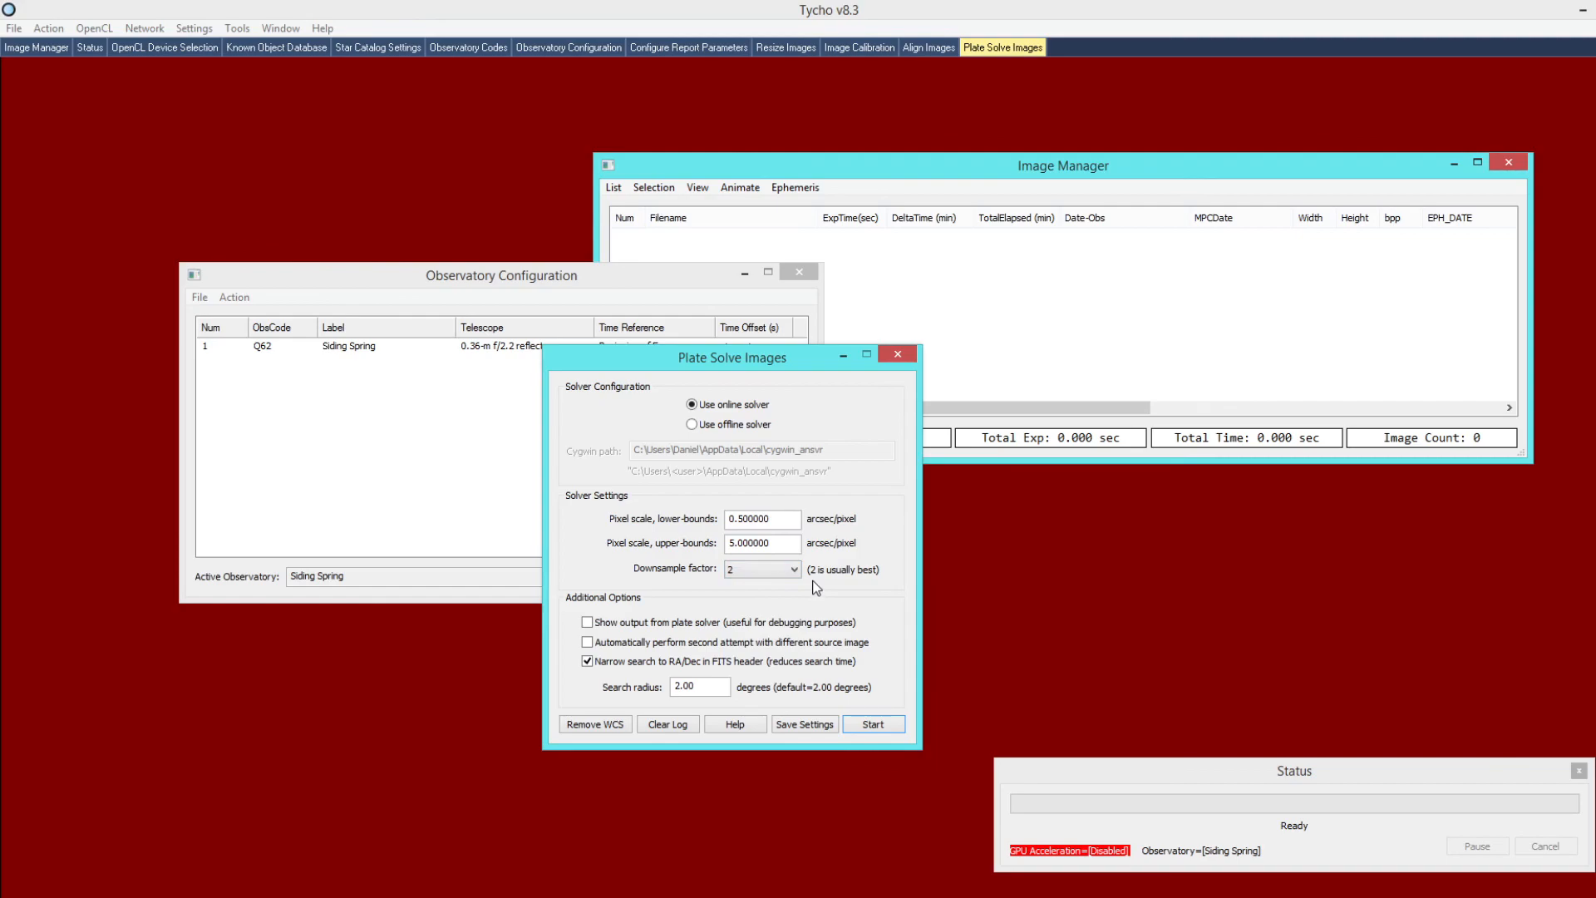
{"action": "left_click", "coordinate": [773, 573]}
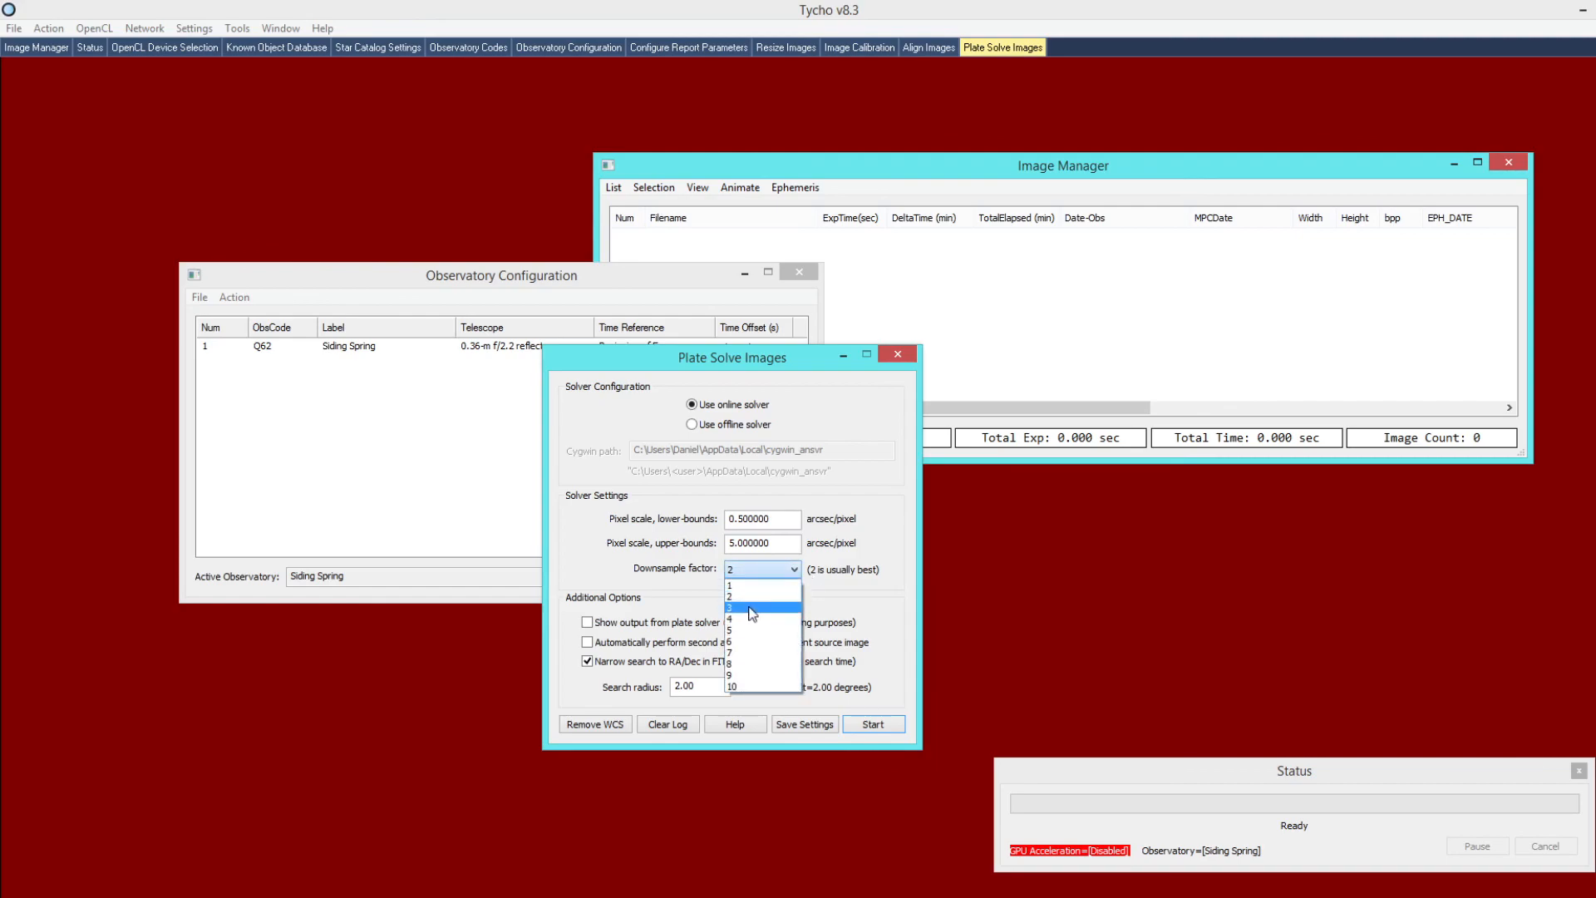
{"action": "left_click", "coordinate": [668, 583]}
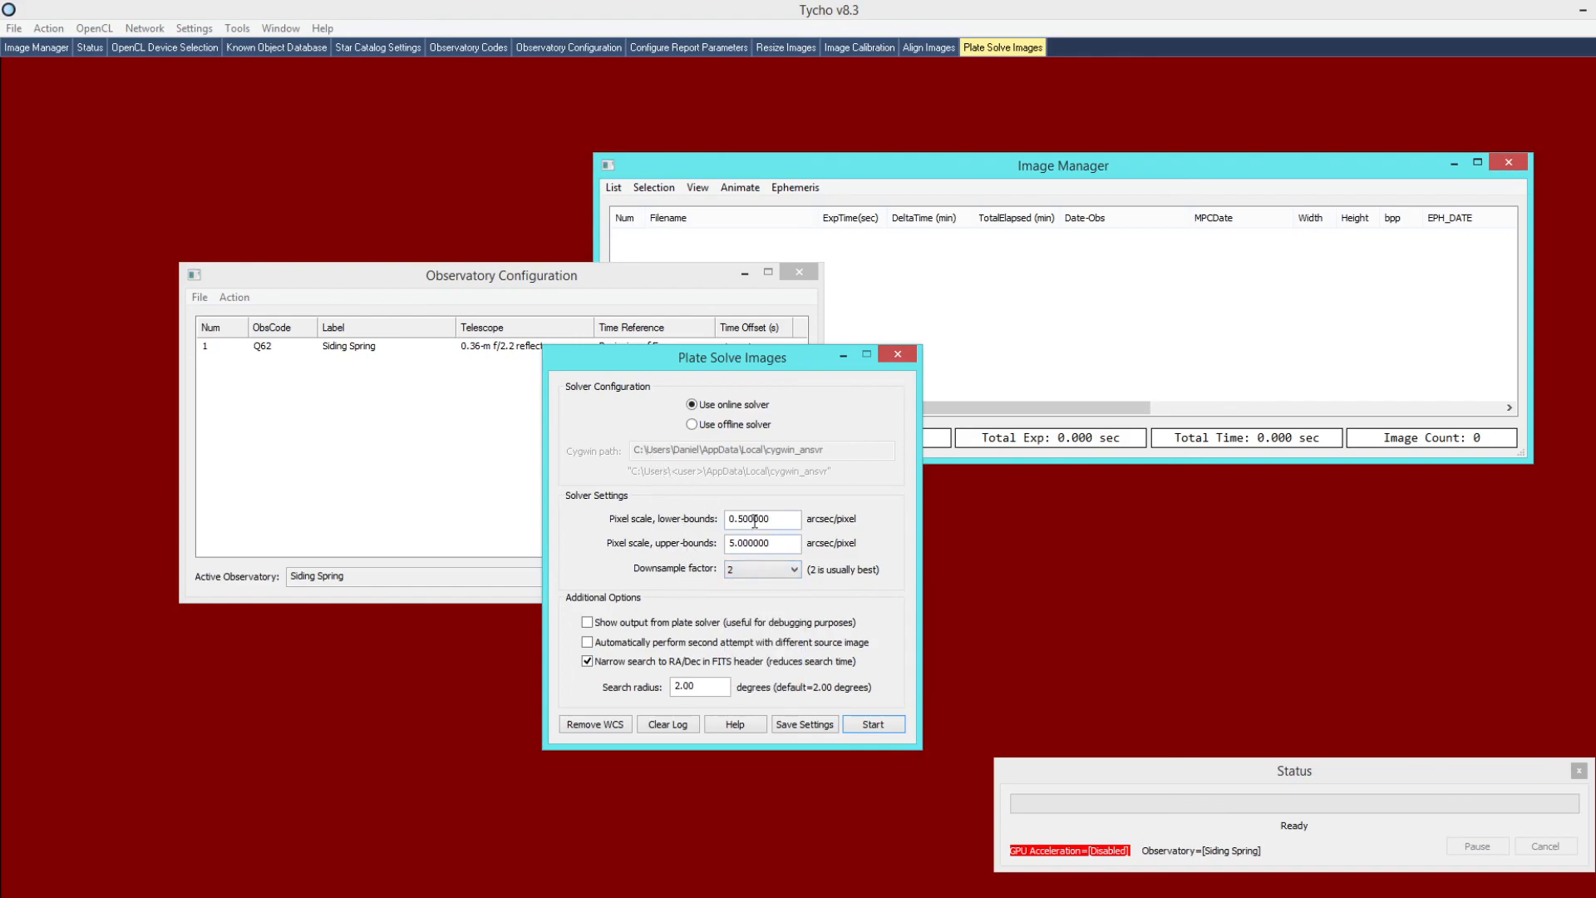
{"action": "left_click_drag", "start_coordinate": [777, 541], "coordinate": [683, 541]}
{"action": "left_click_drag", "start_coordinate": [777, 515], "coordinate": [703, 521]}
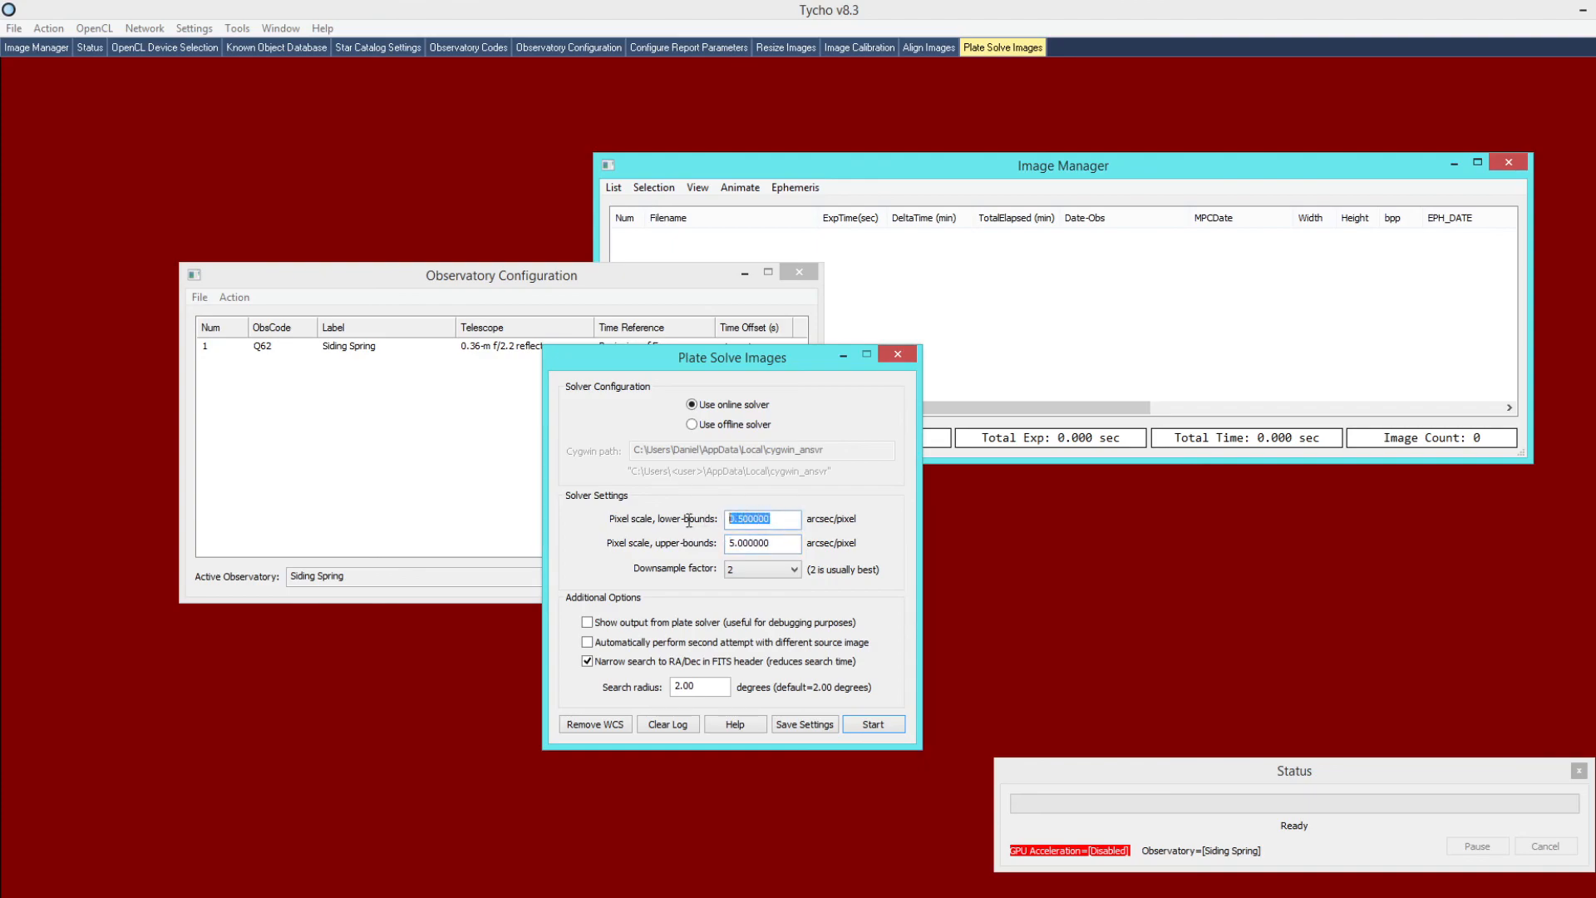
{"action": "left_click", "coordinate": [780, 544]}
- Leave solver output and second attempt off, narrow the search to the FITS header RA/Dec within 2.00 degrees, and save the plate solve settings
{"action": "left_click", "coordinate": [606, 622]}
{"action": "left_click", "coordinate": [588, 644]}
{"action": "left_click", "coordinate": [619, 644]}
{"action": "left_click", "coordinate": [619, 624]}
{"action": "left_click_drag", "start_coordinate": [702, 686], "coordinate": [644, 688]}
{"action": "left_click", "coordinate": [588, 661]}
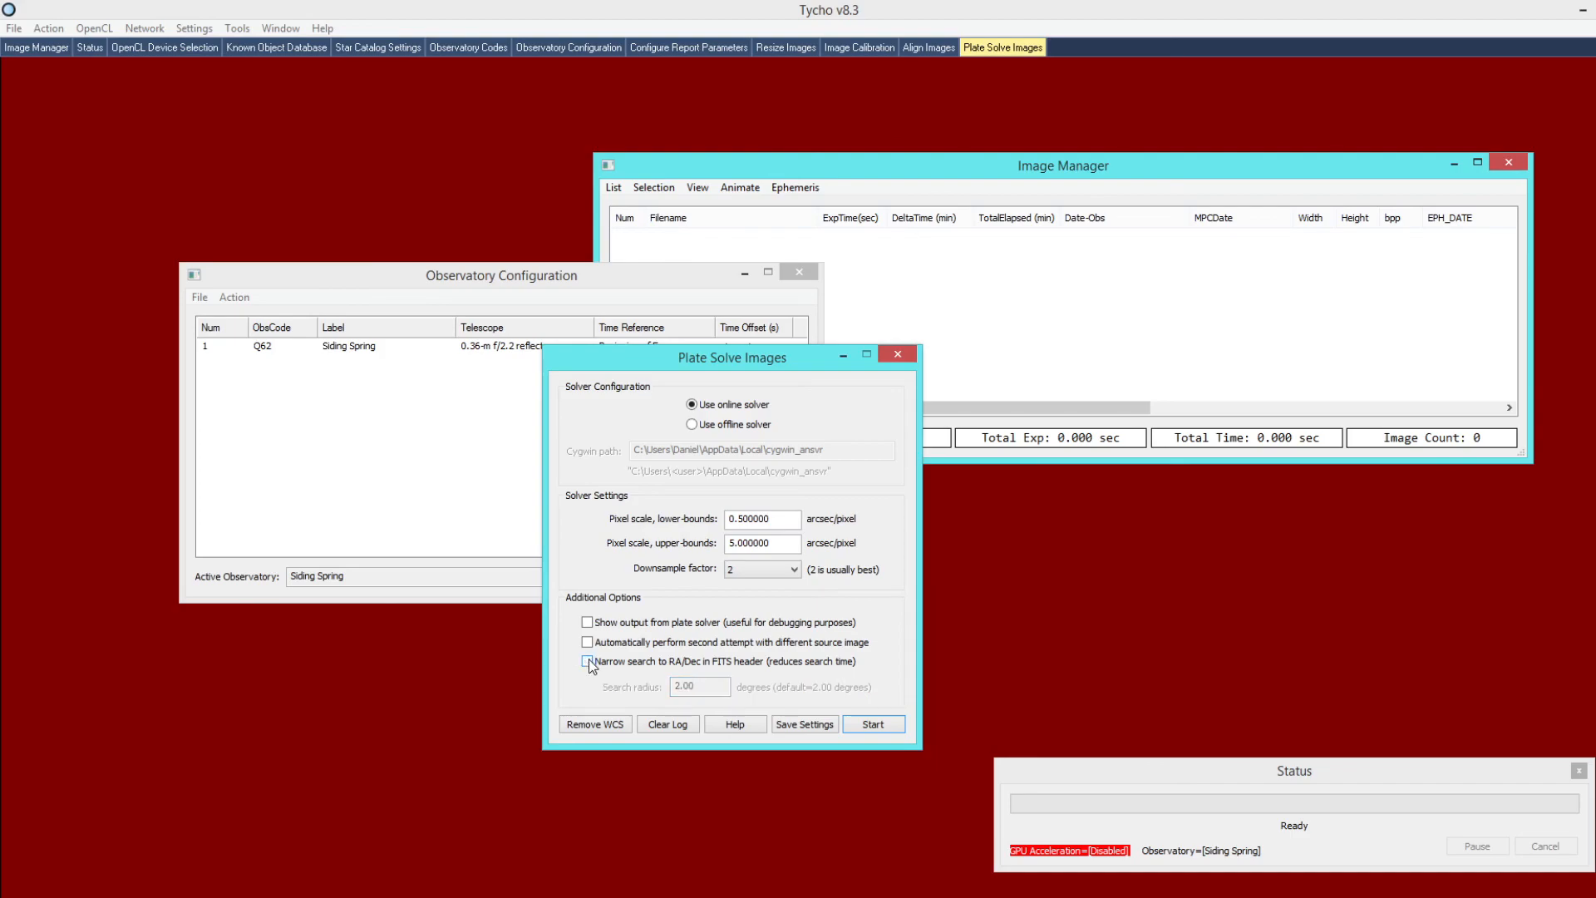
{"action": "left_click", "coordinate": [592, 662]}
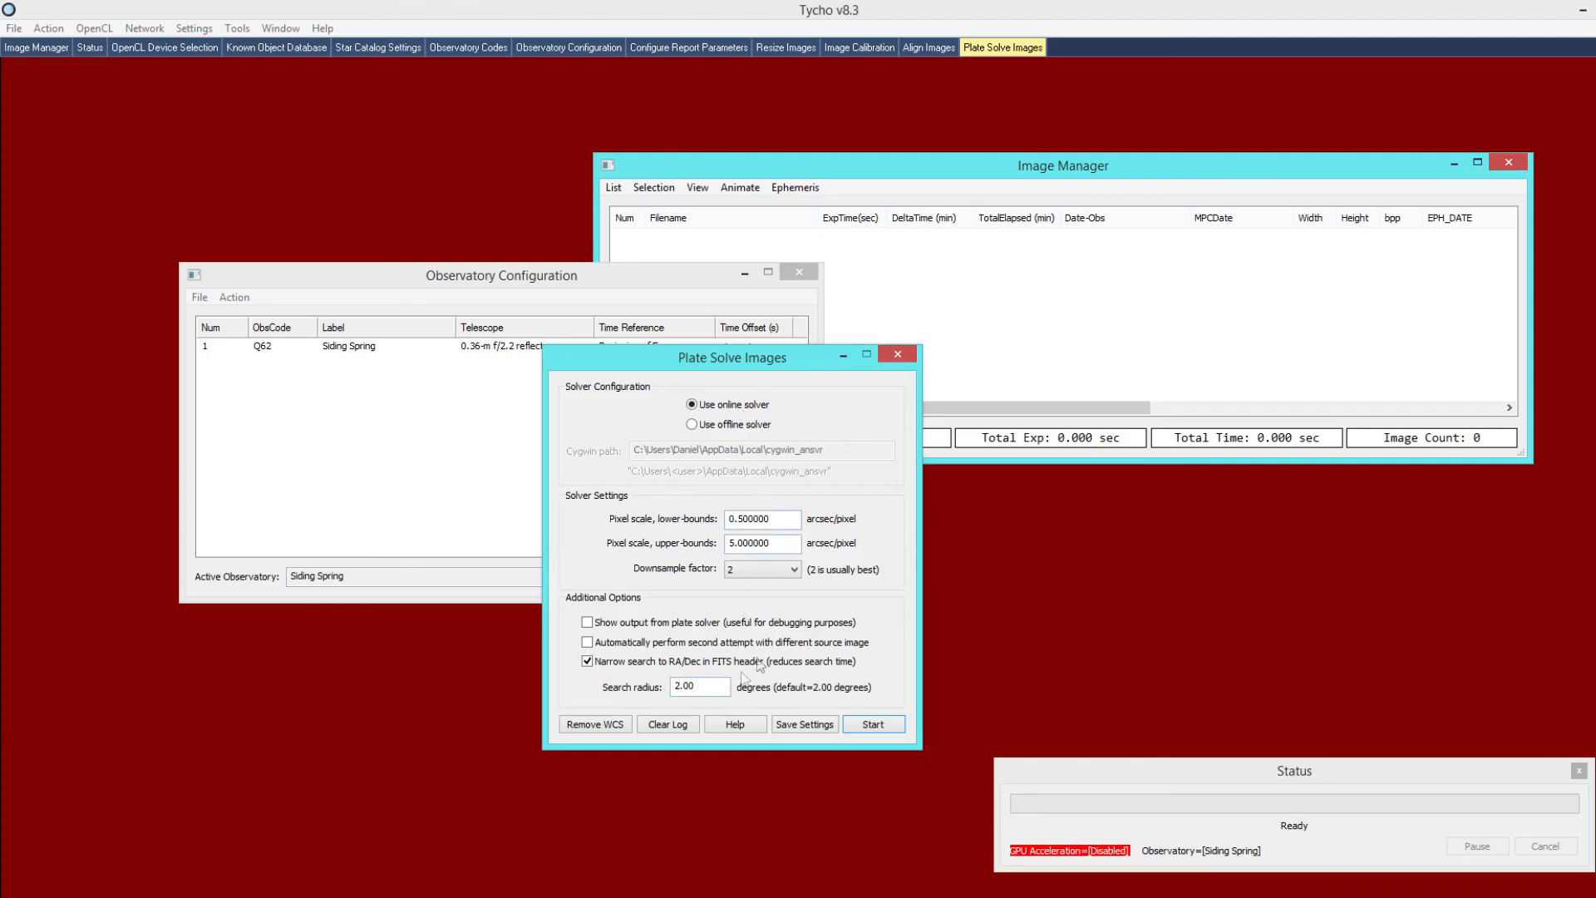
{"action": "left_click", "coordinate": [806, 728]}
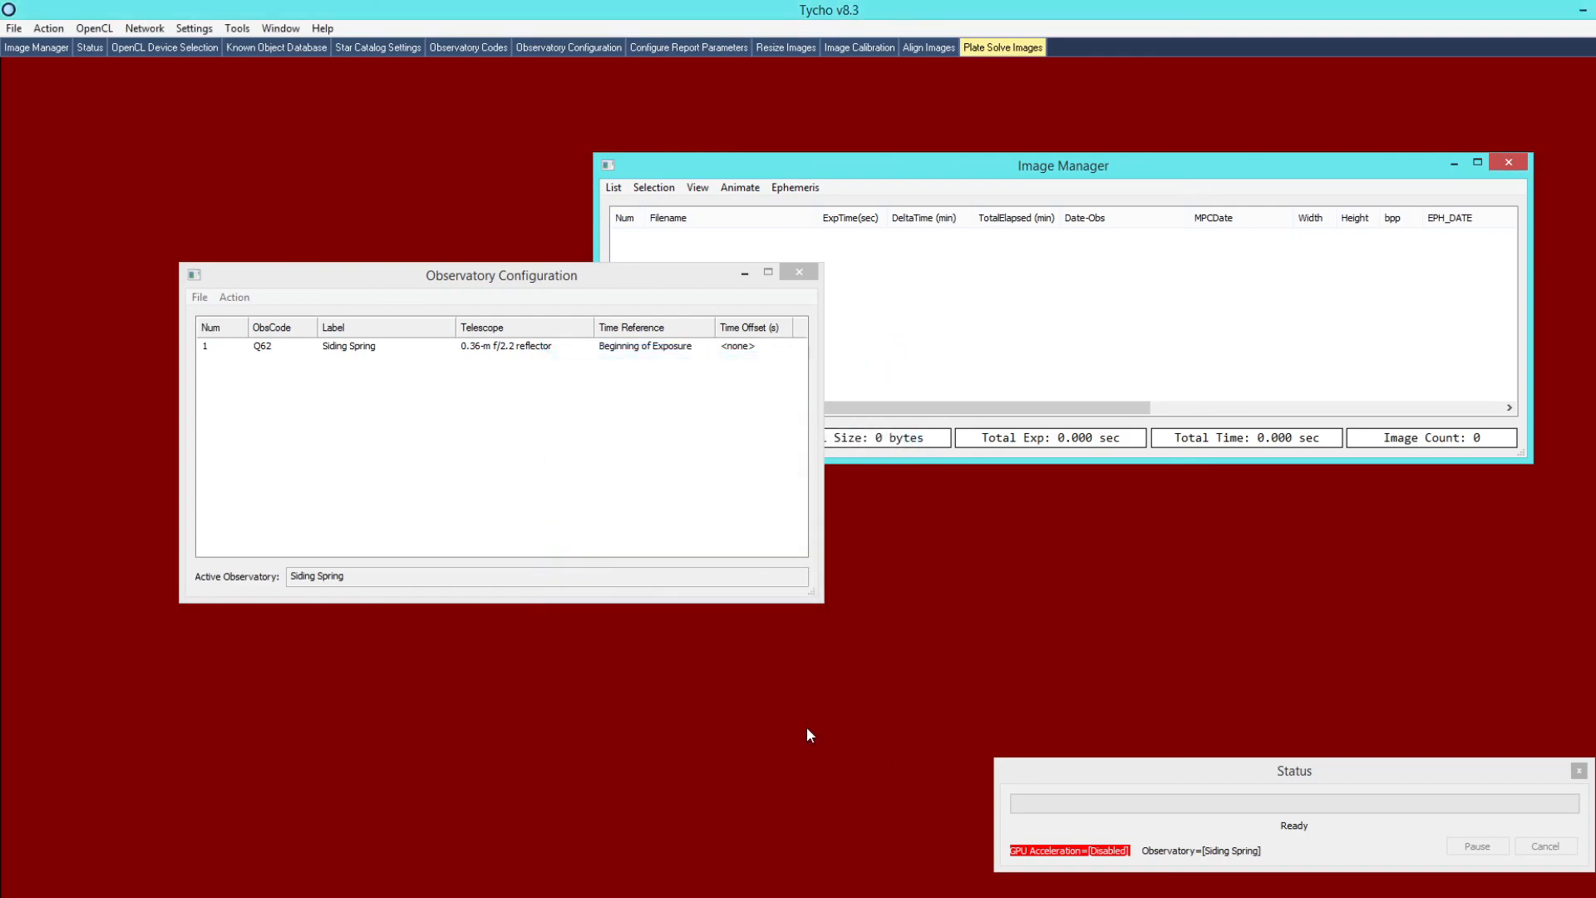